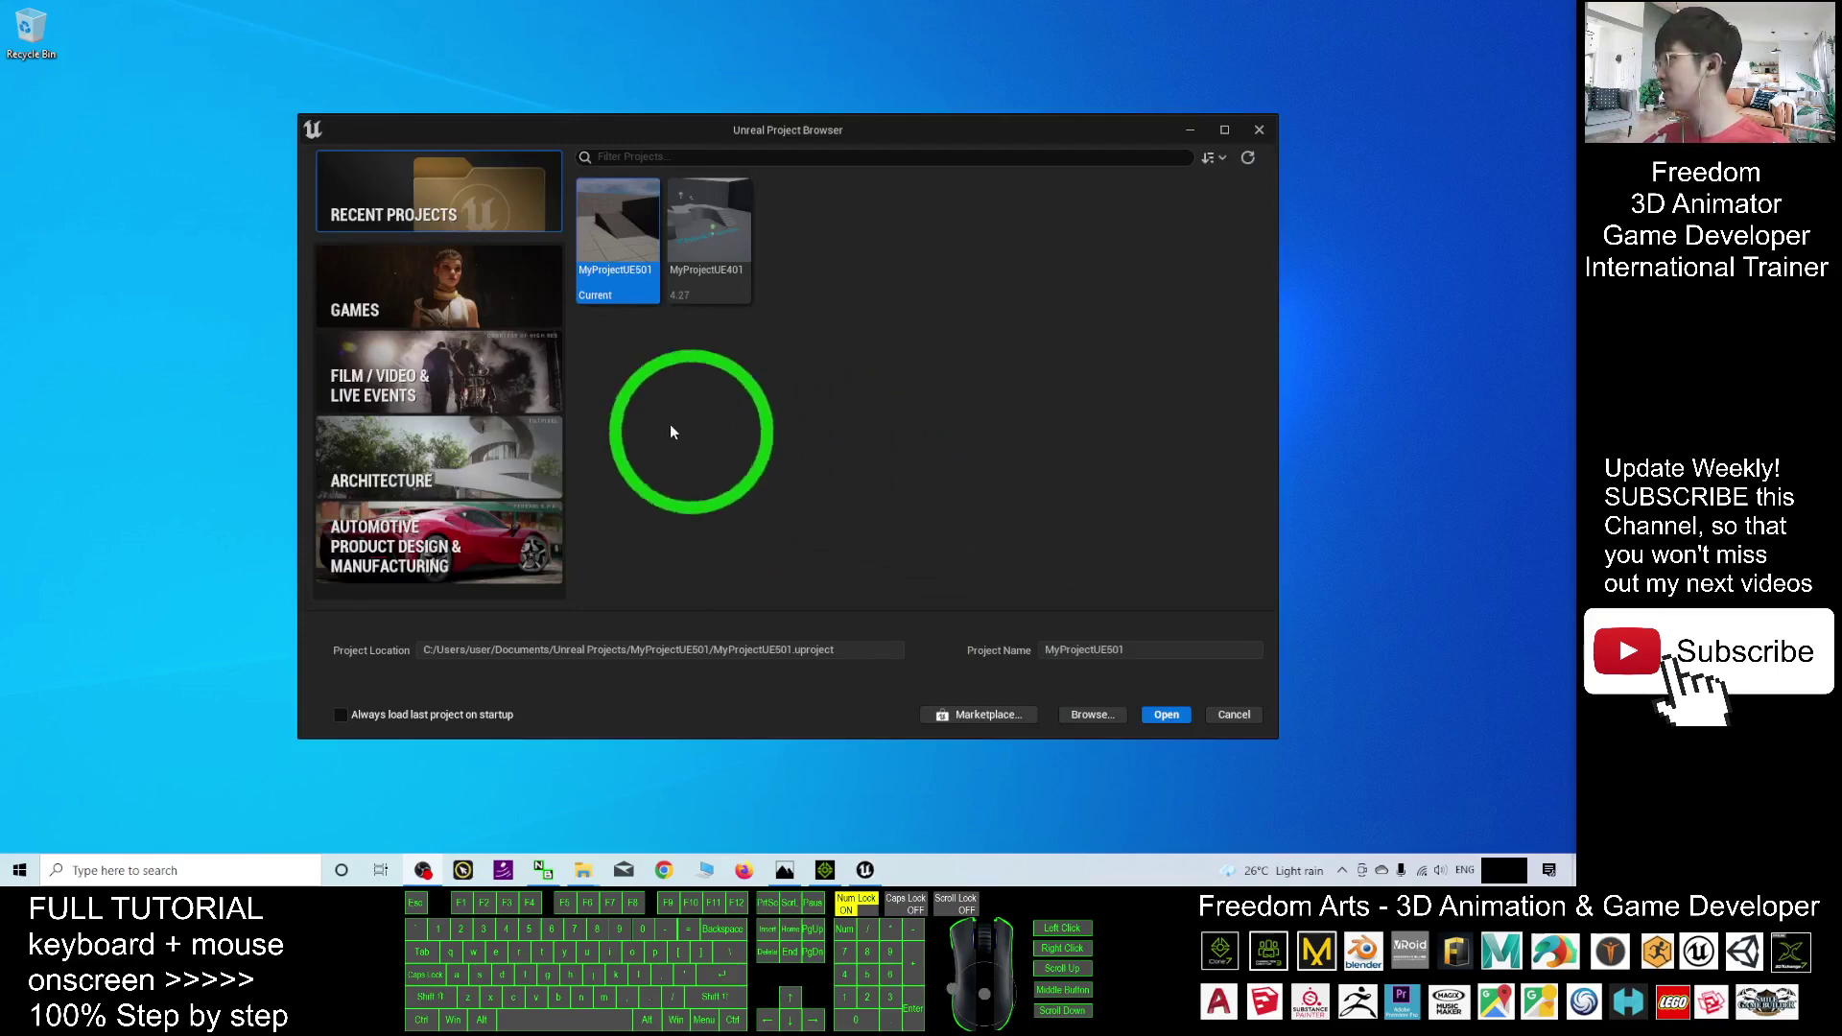
Create a Games project from the Third Person template, named MyProjectUE502.
click(442, 308)
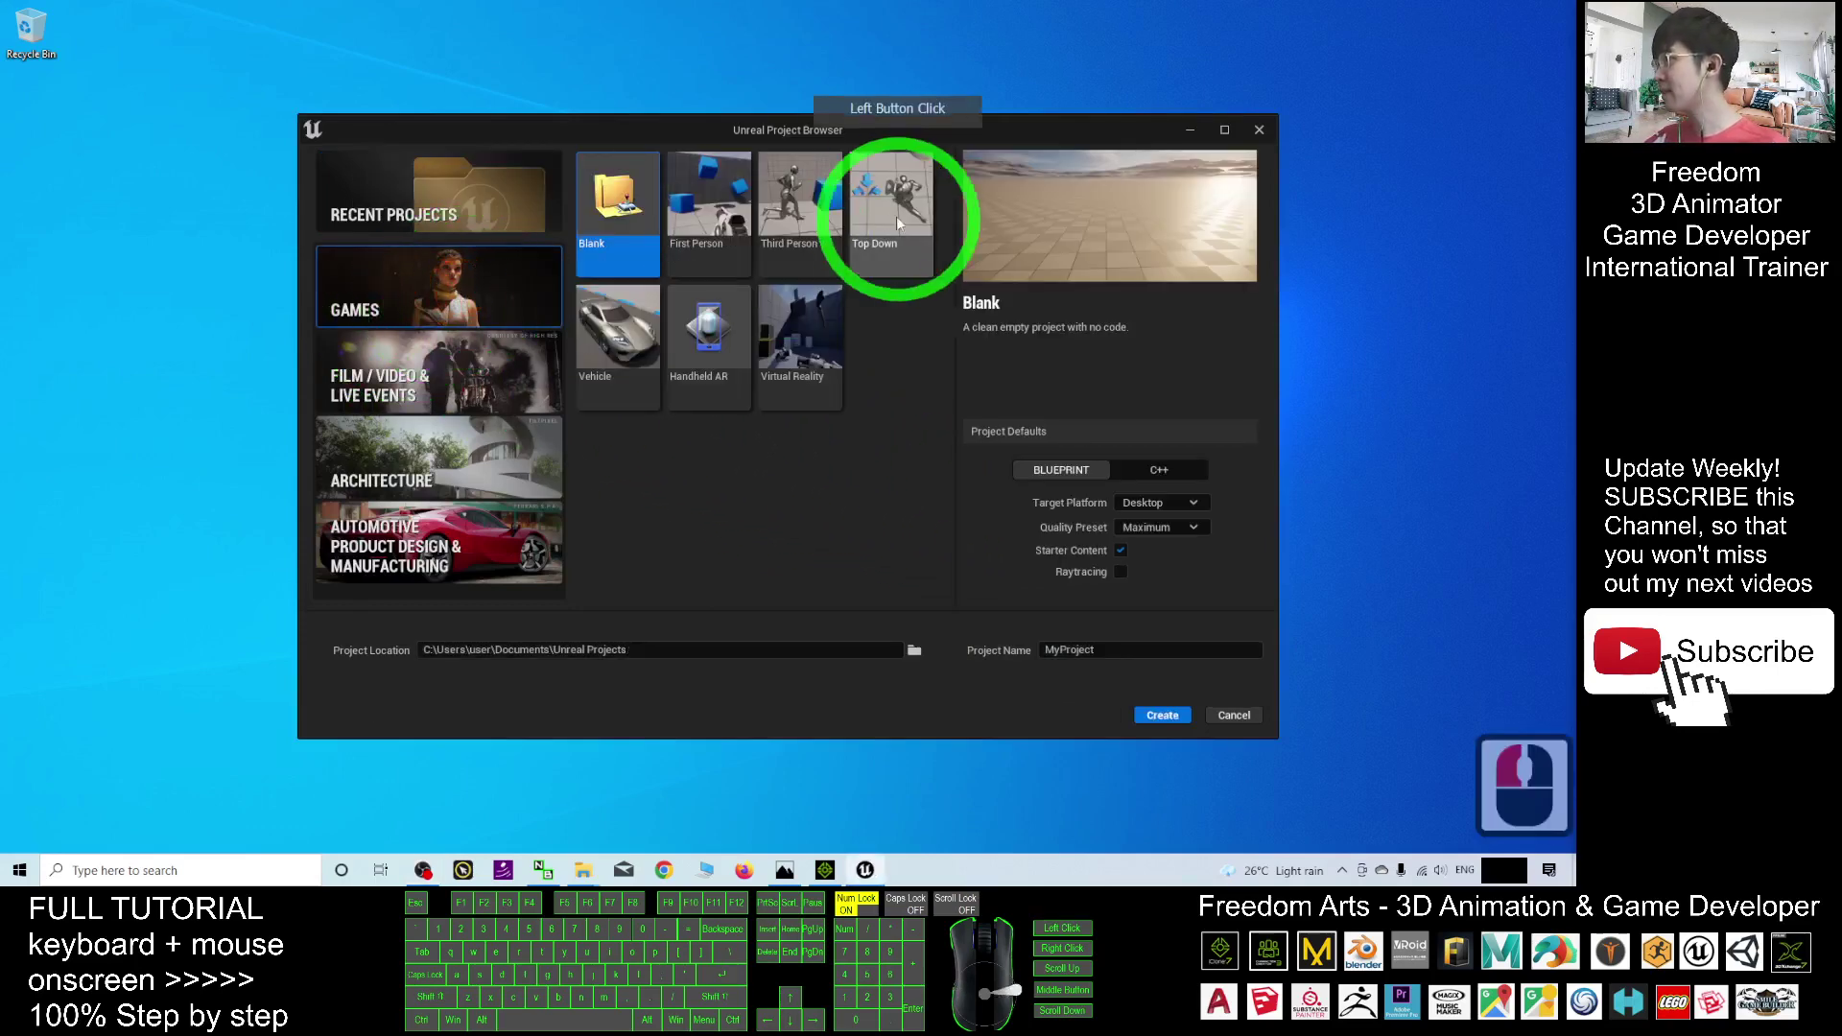
click(806, 200)
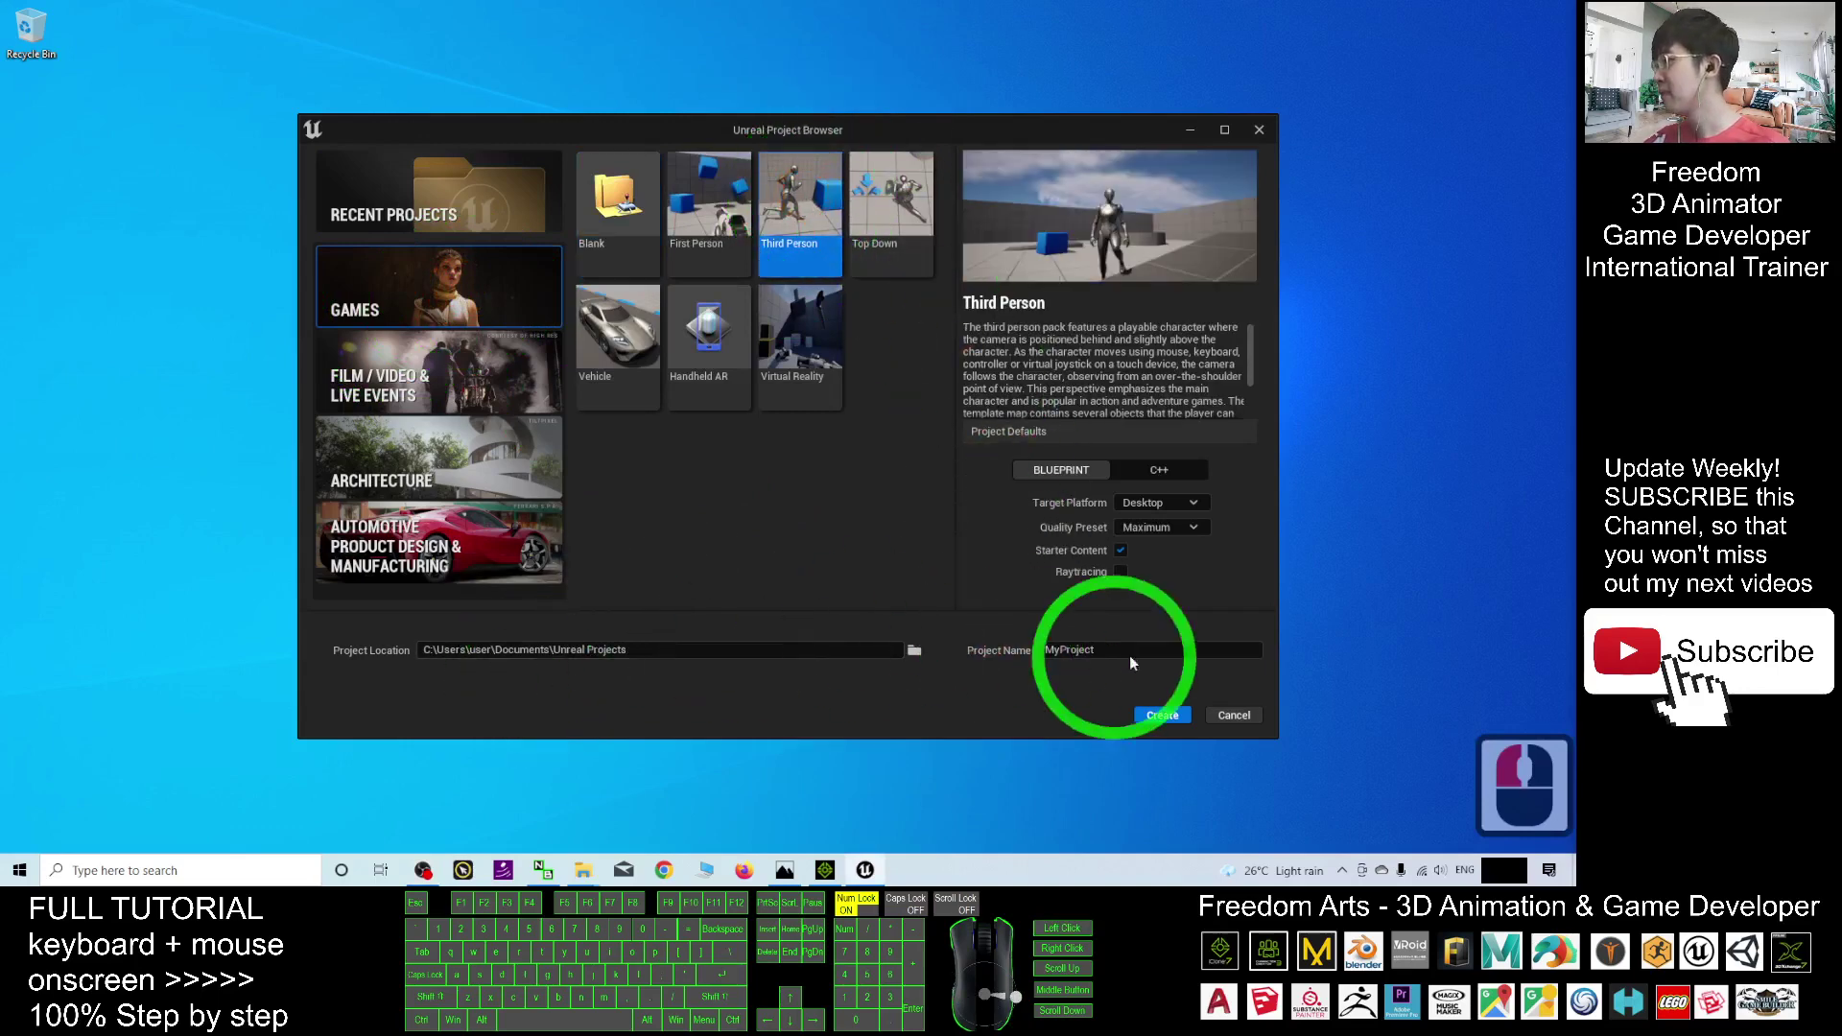
click(1056, 653)
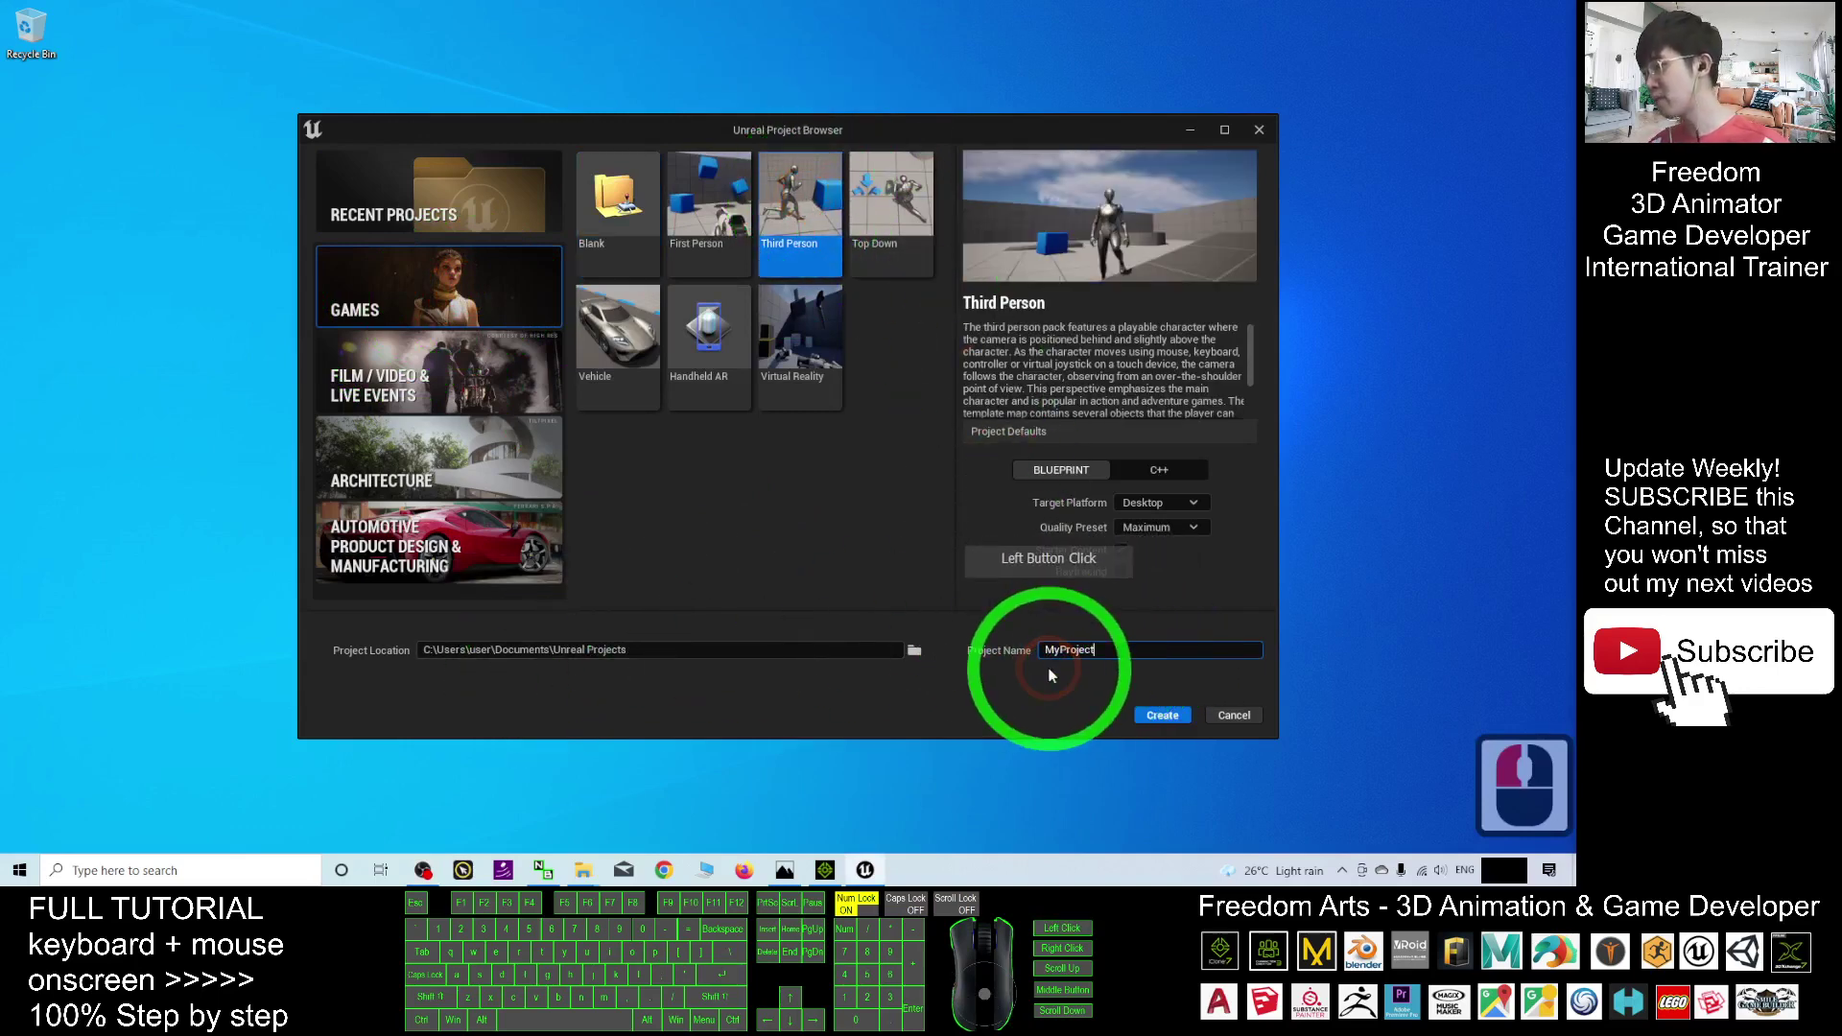
text(UE)
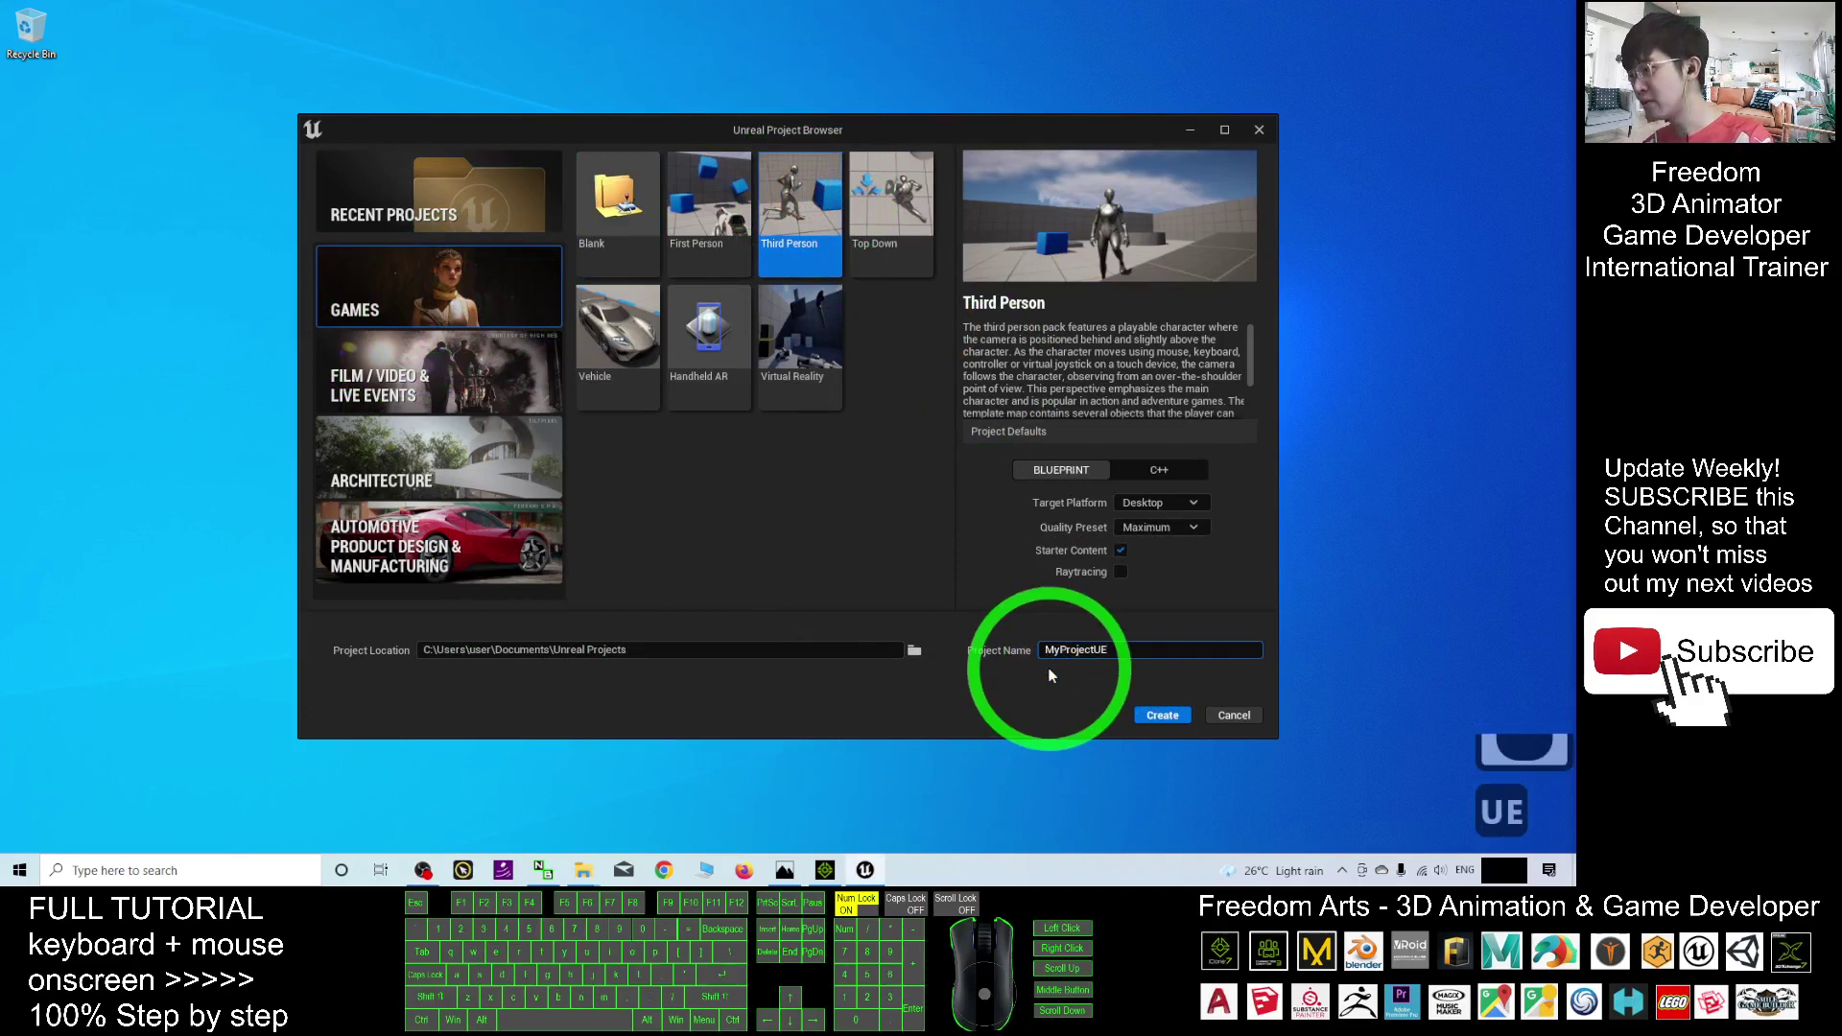
text(502)
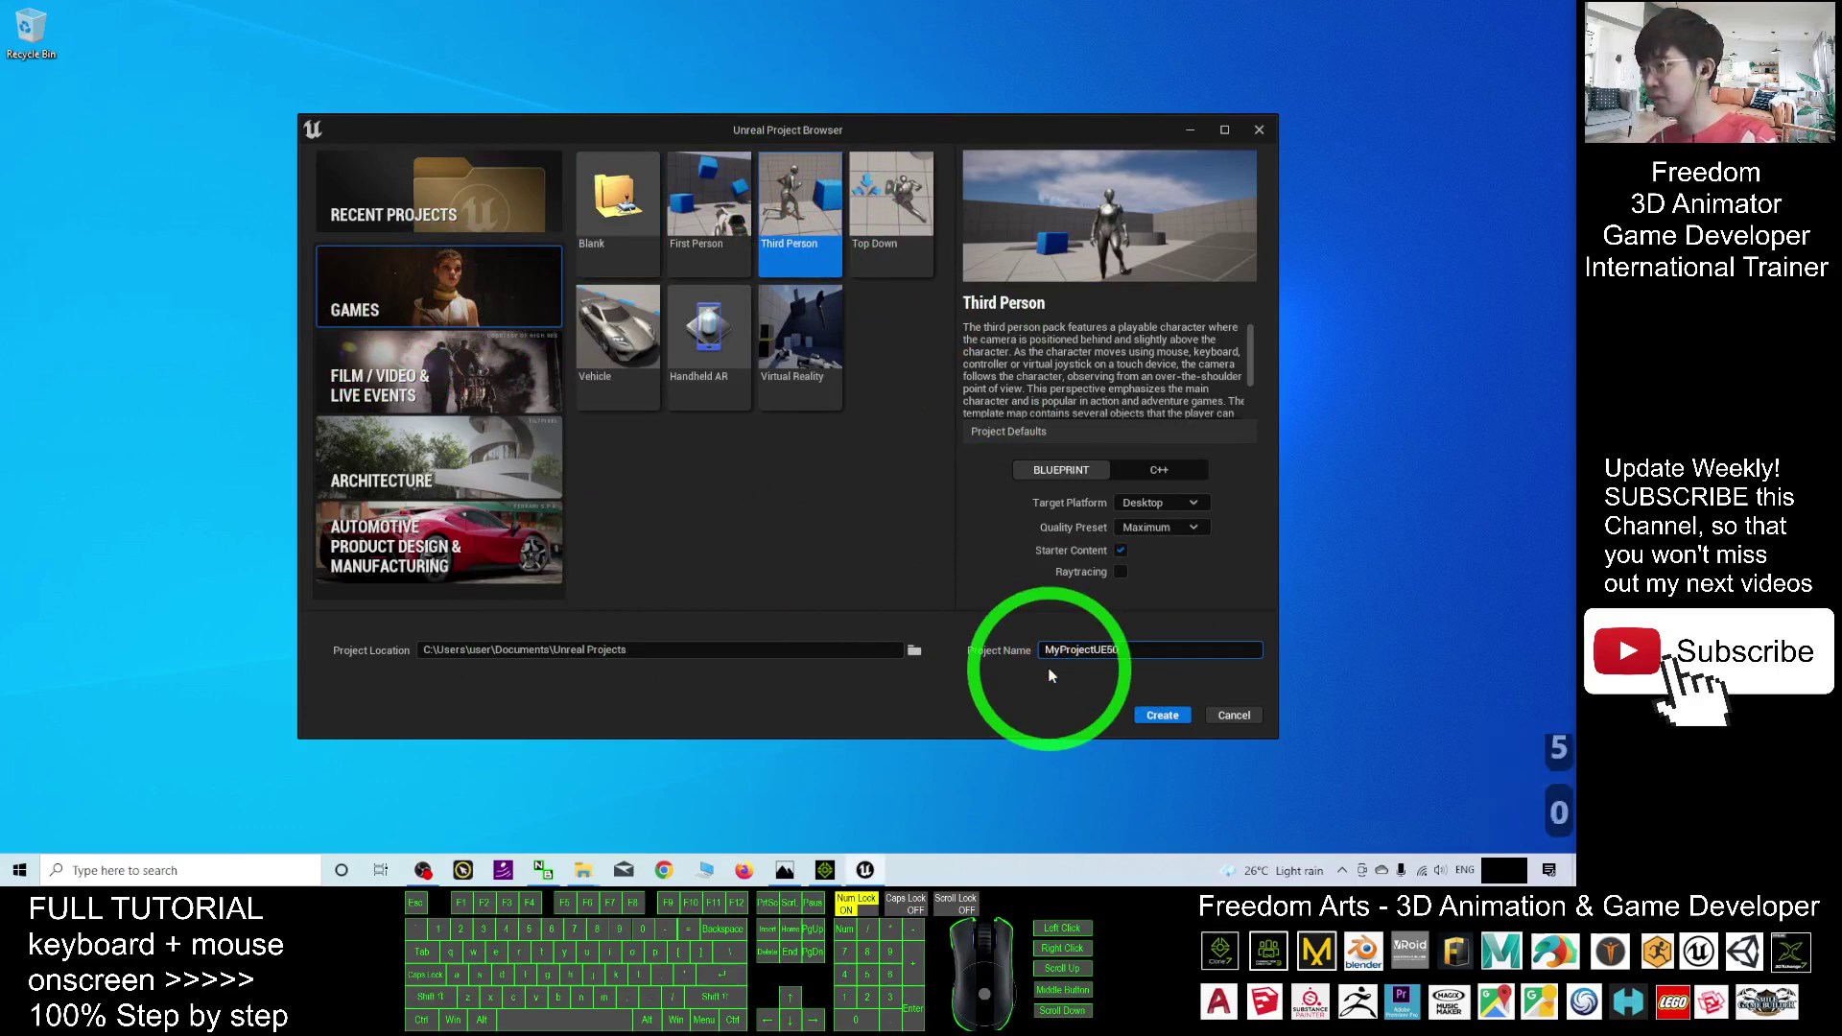
click(1180, 718)
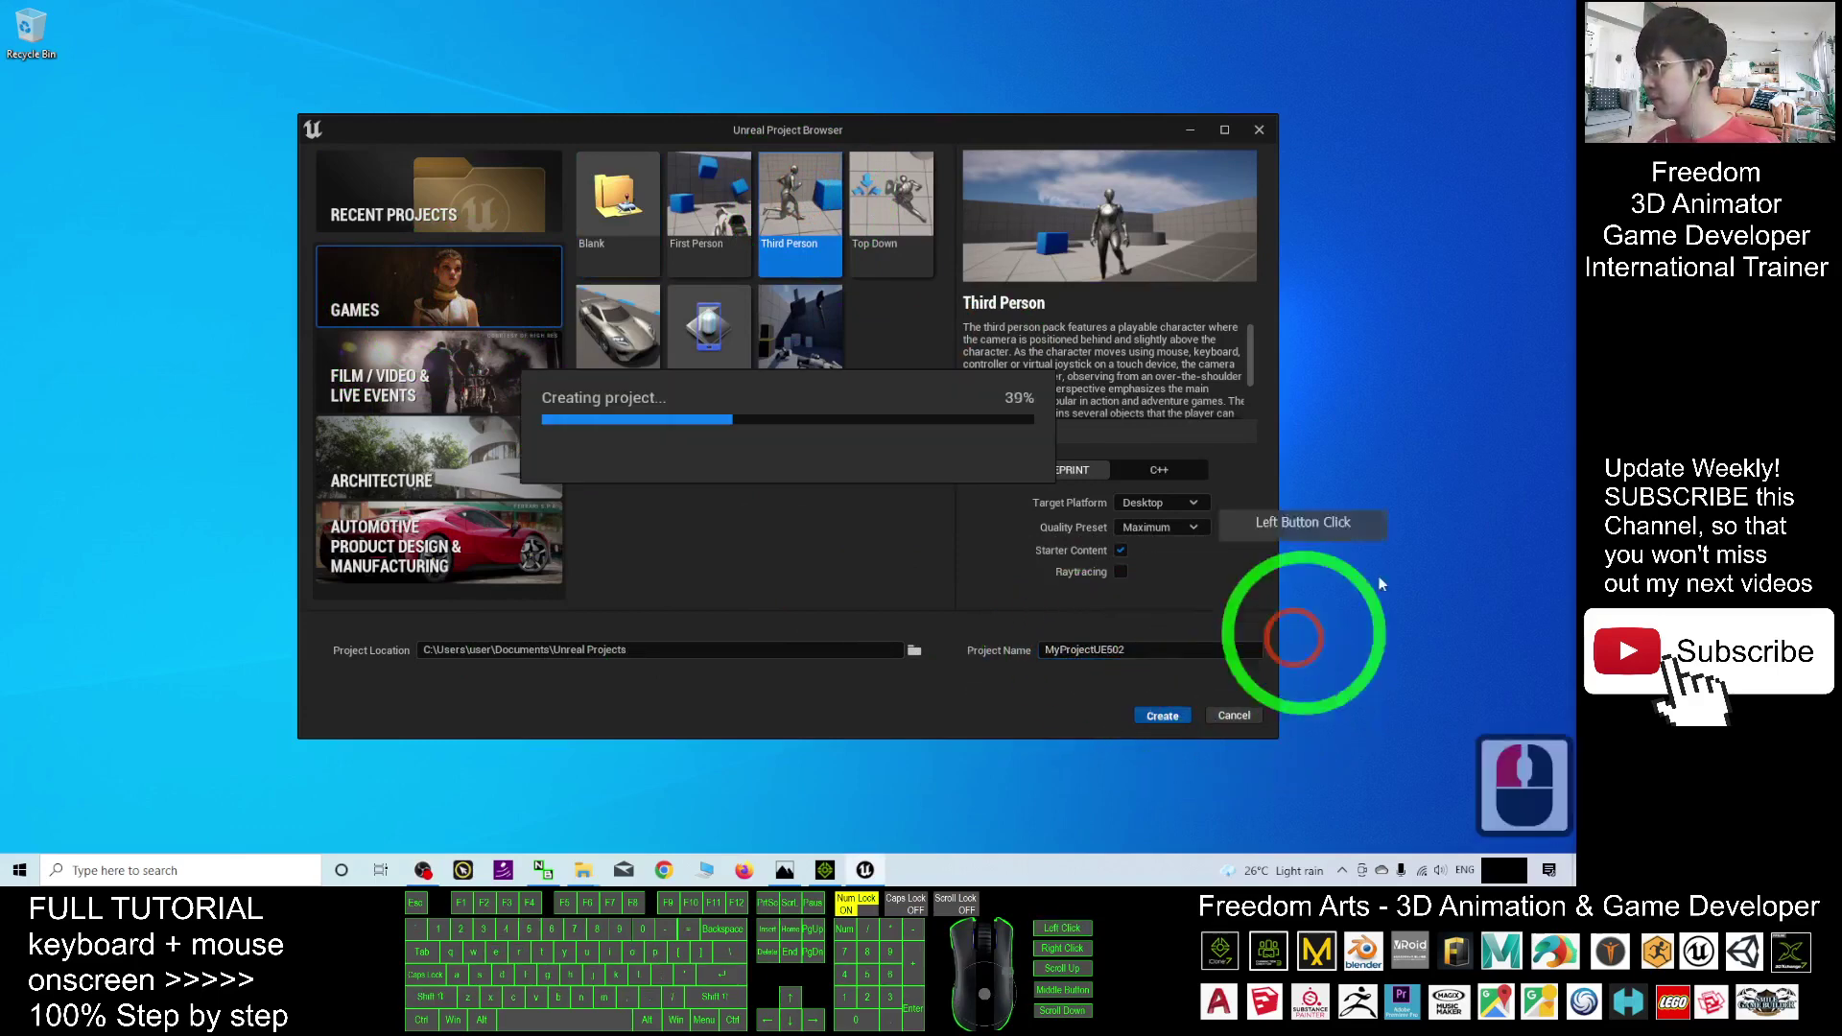
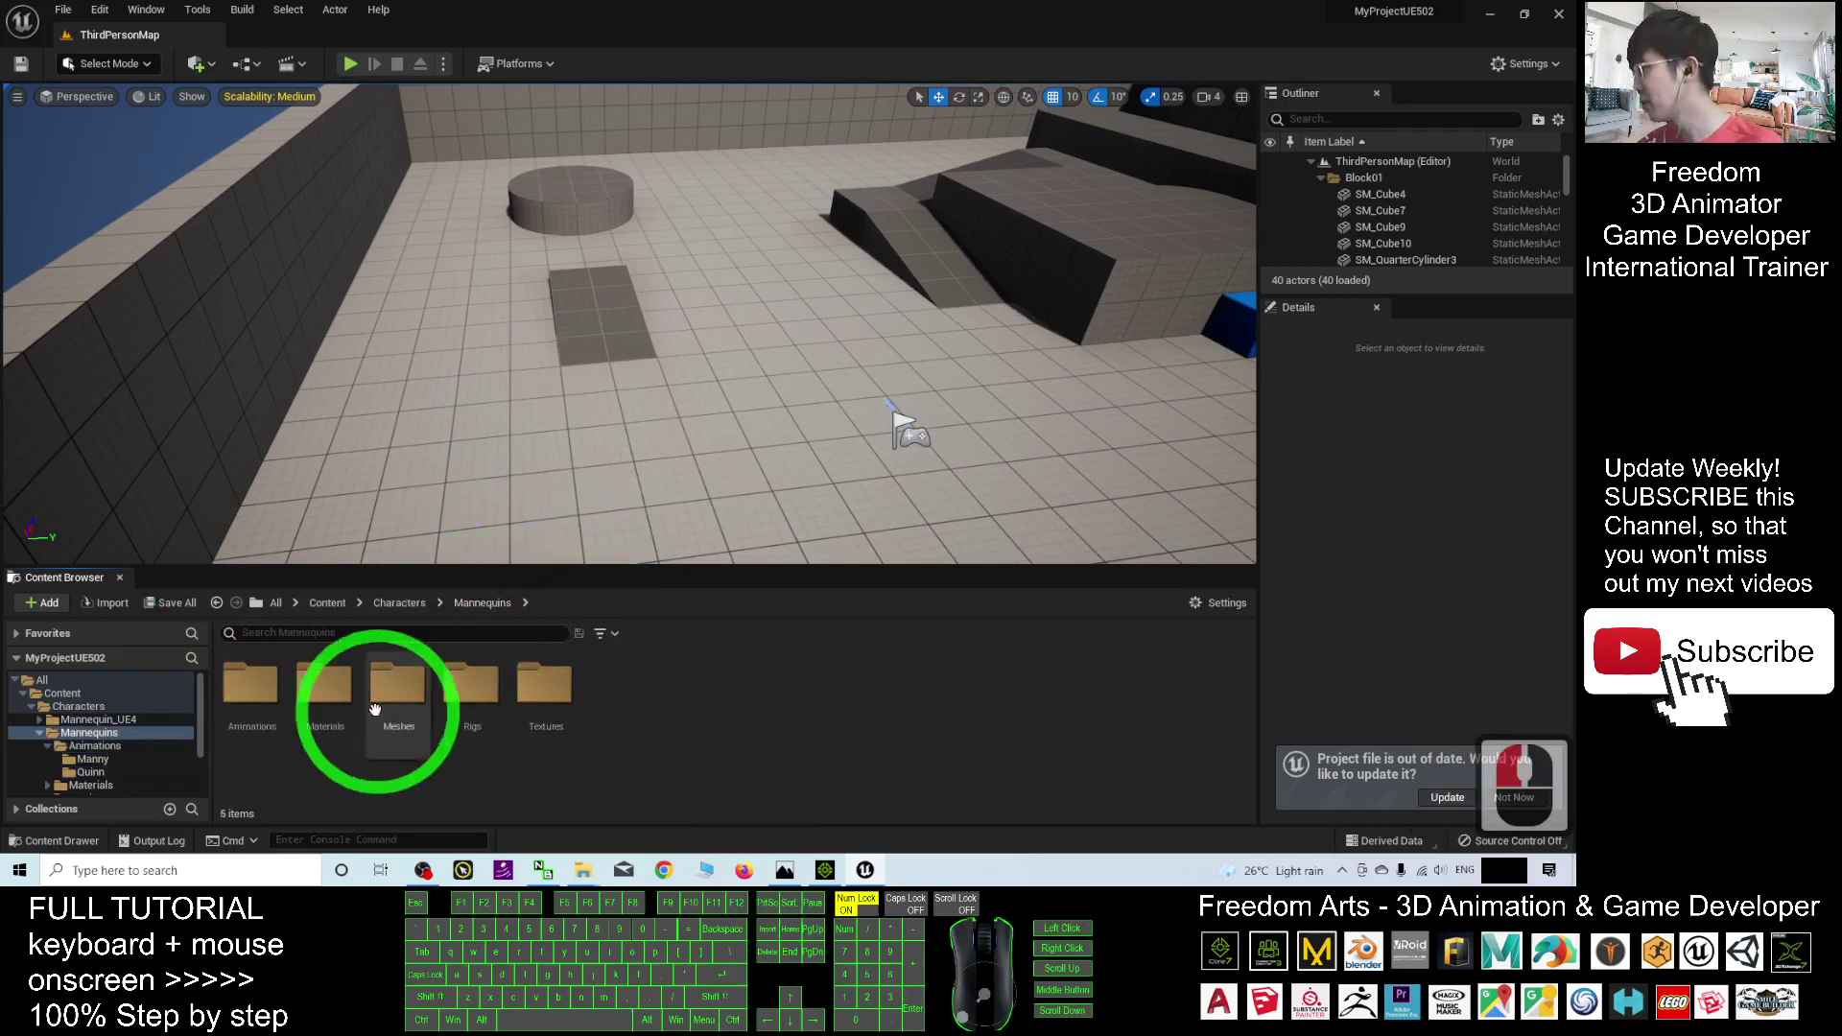
Open the Mannequins Meshes folder, compare the Manny and Quinn meshes, and select the SKM_Manny skeletal mesh.
double_click(396, 692)
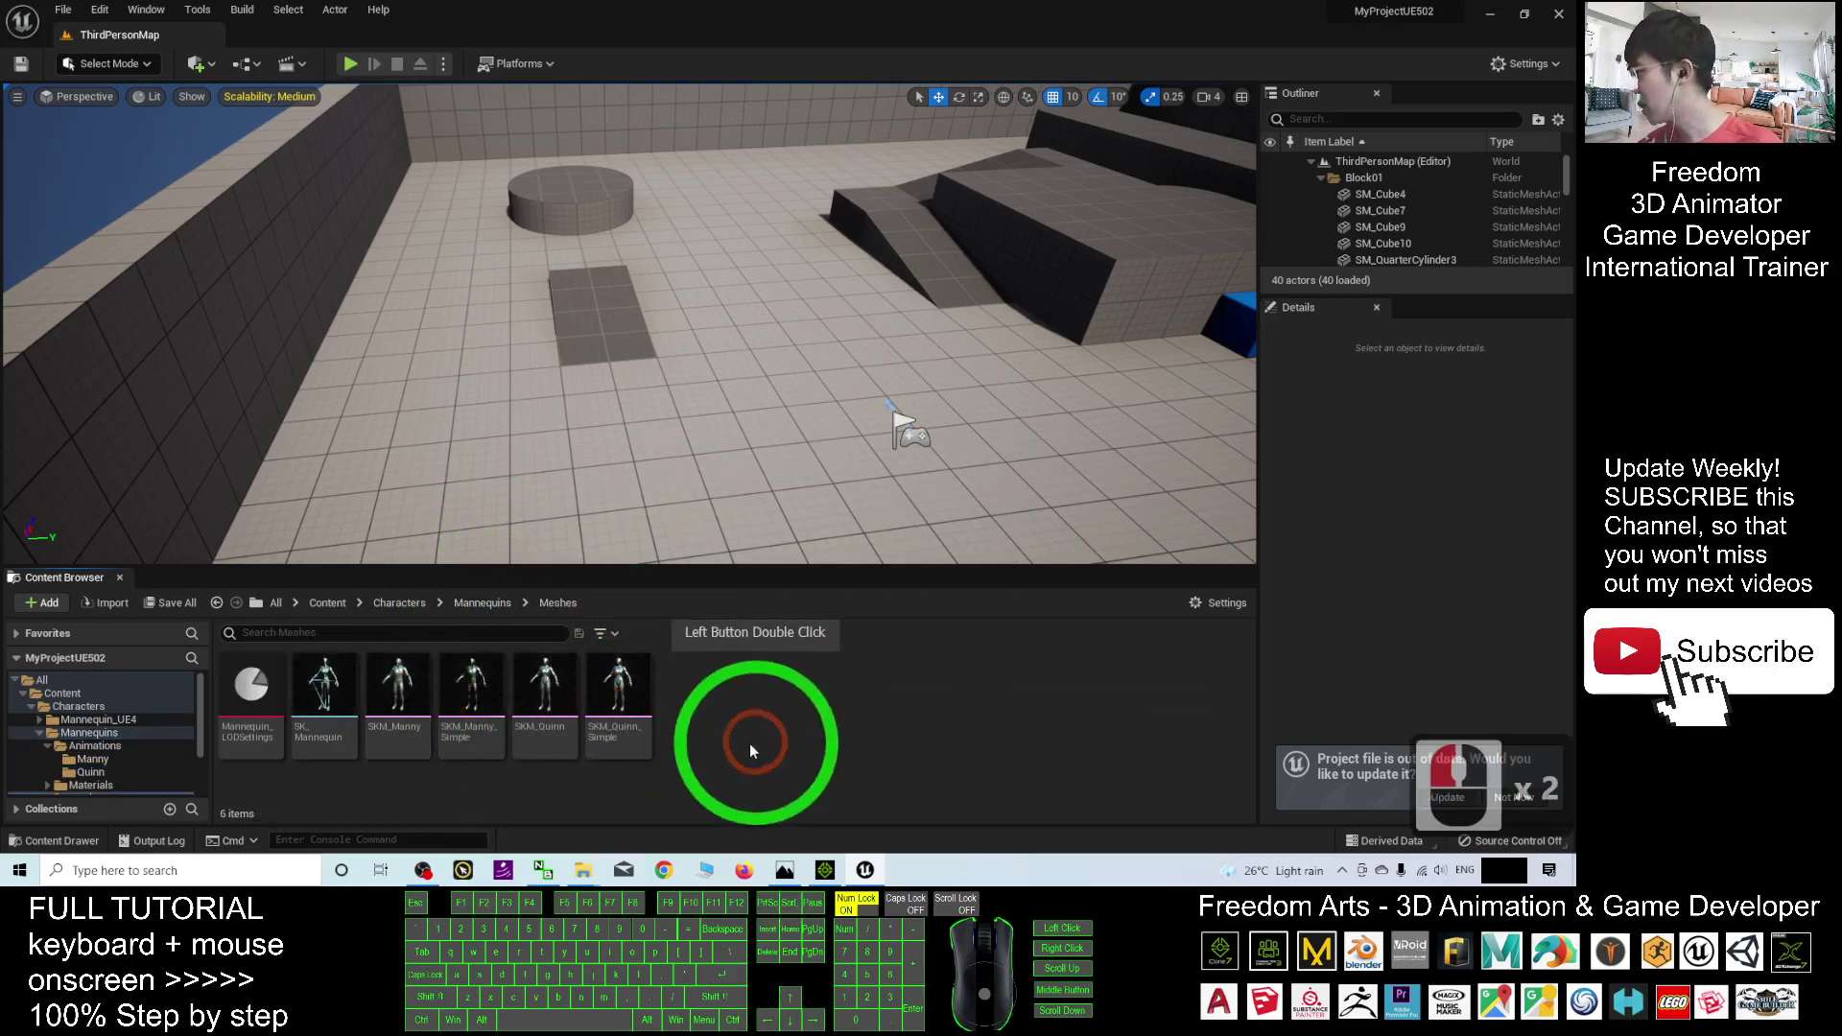
mouse_move(486, 698)
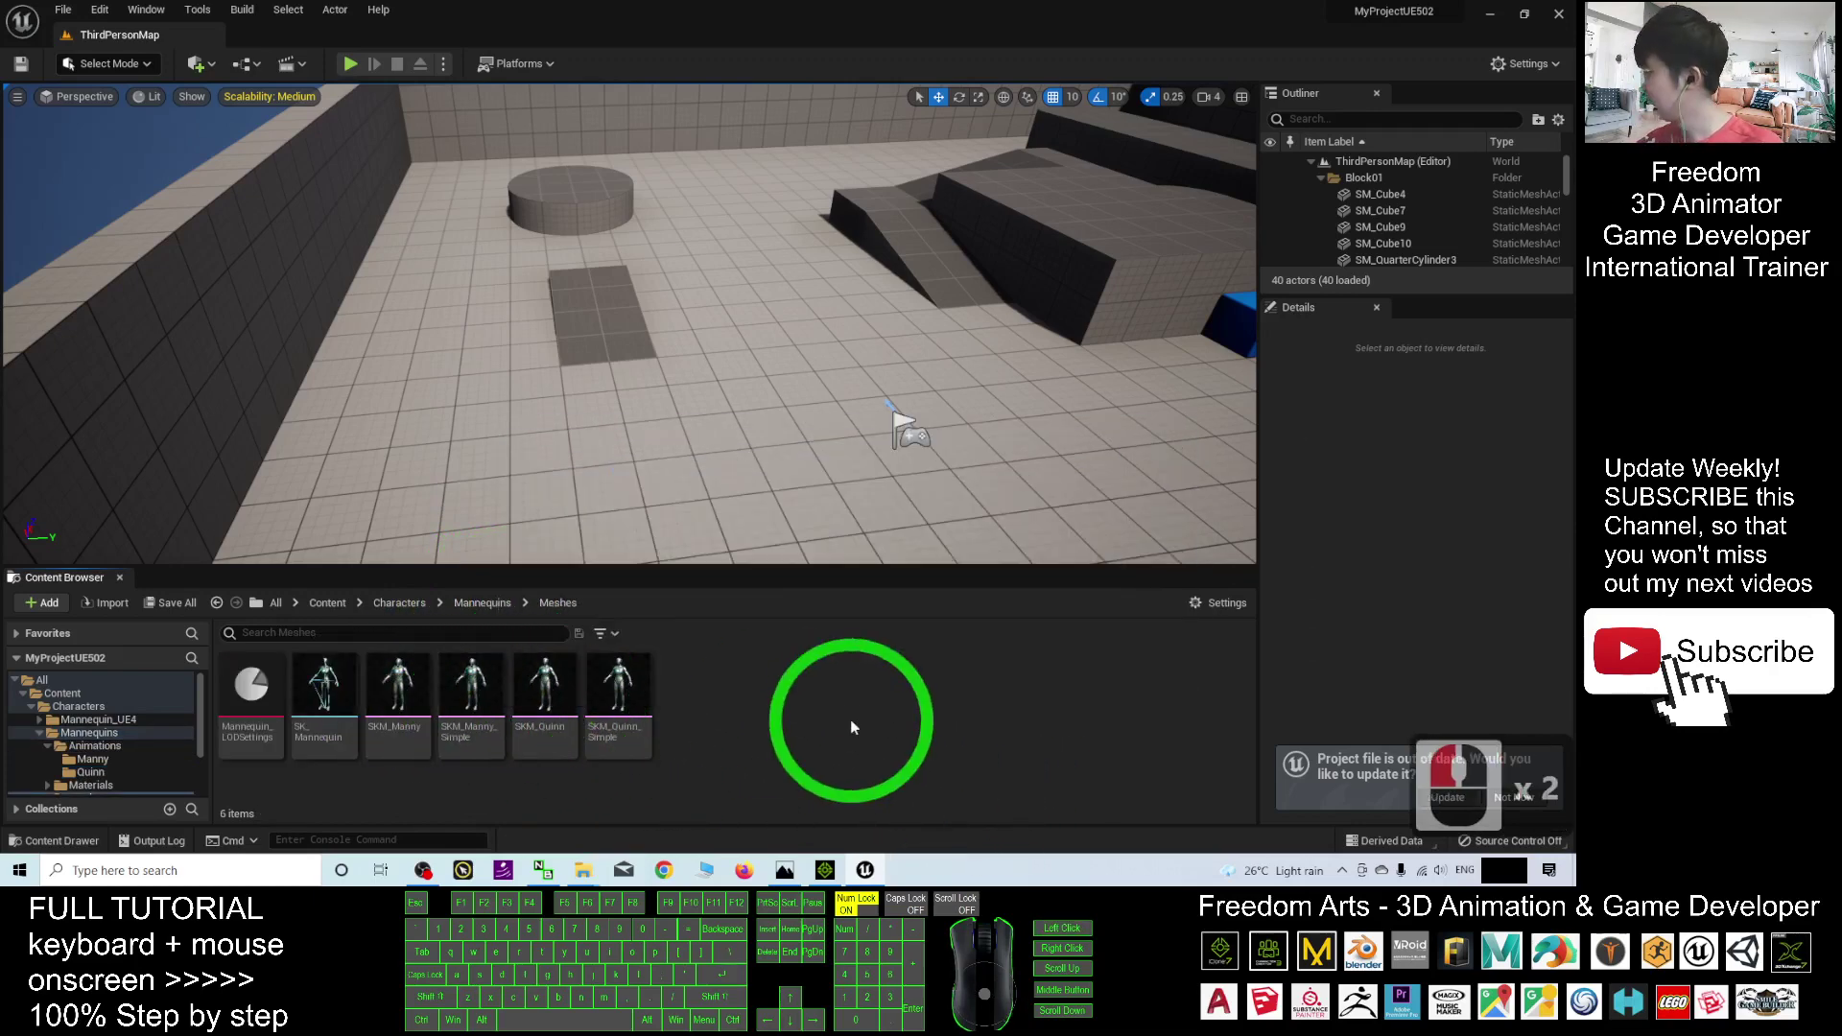
click(848, 726)
click(544, 705)
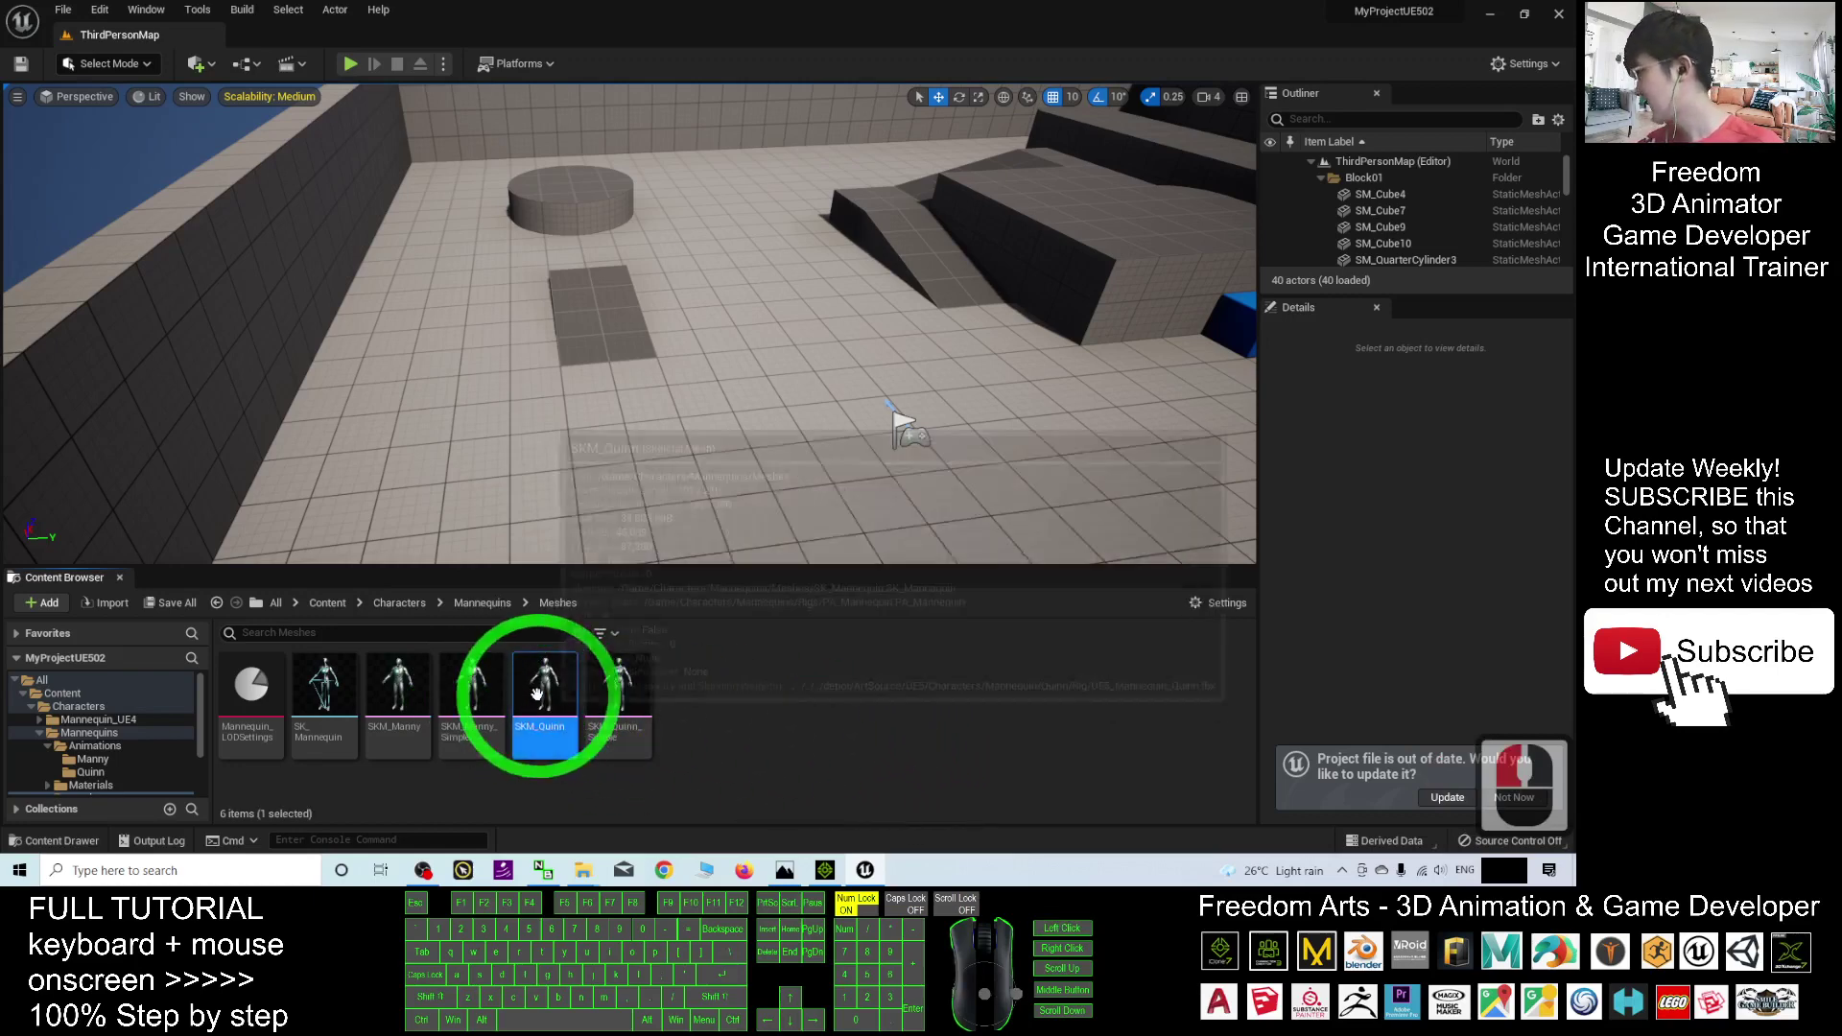
mouse_move(540, 714)
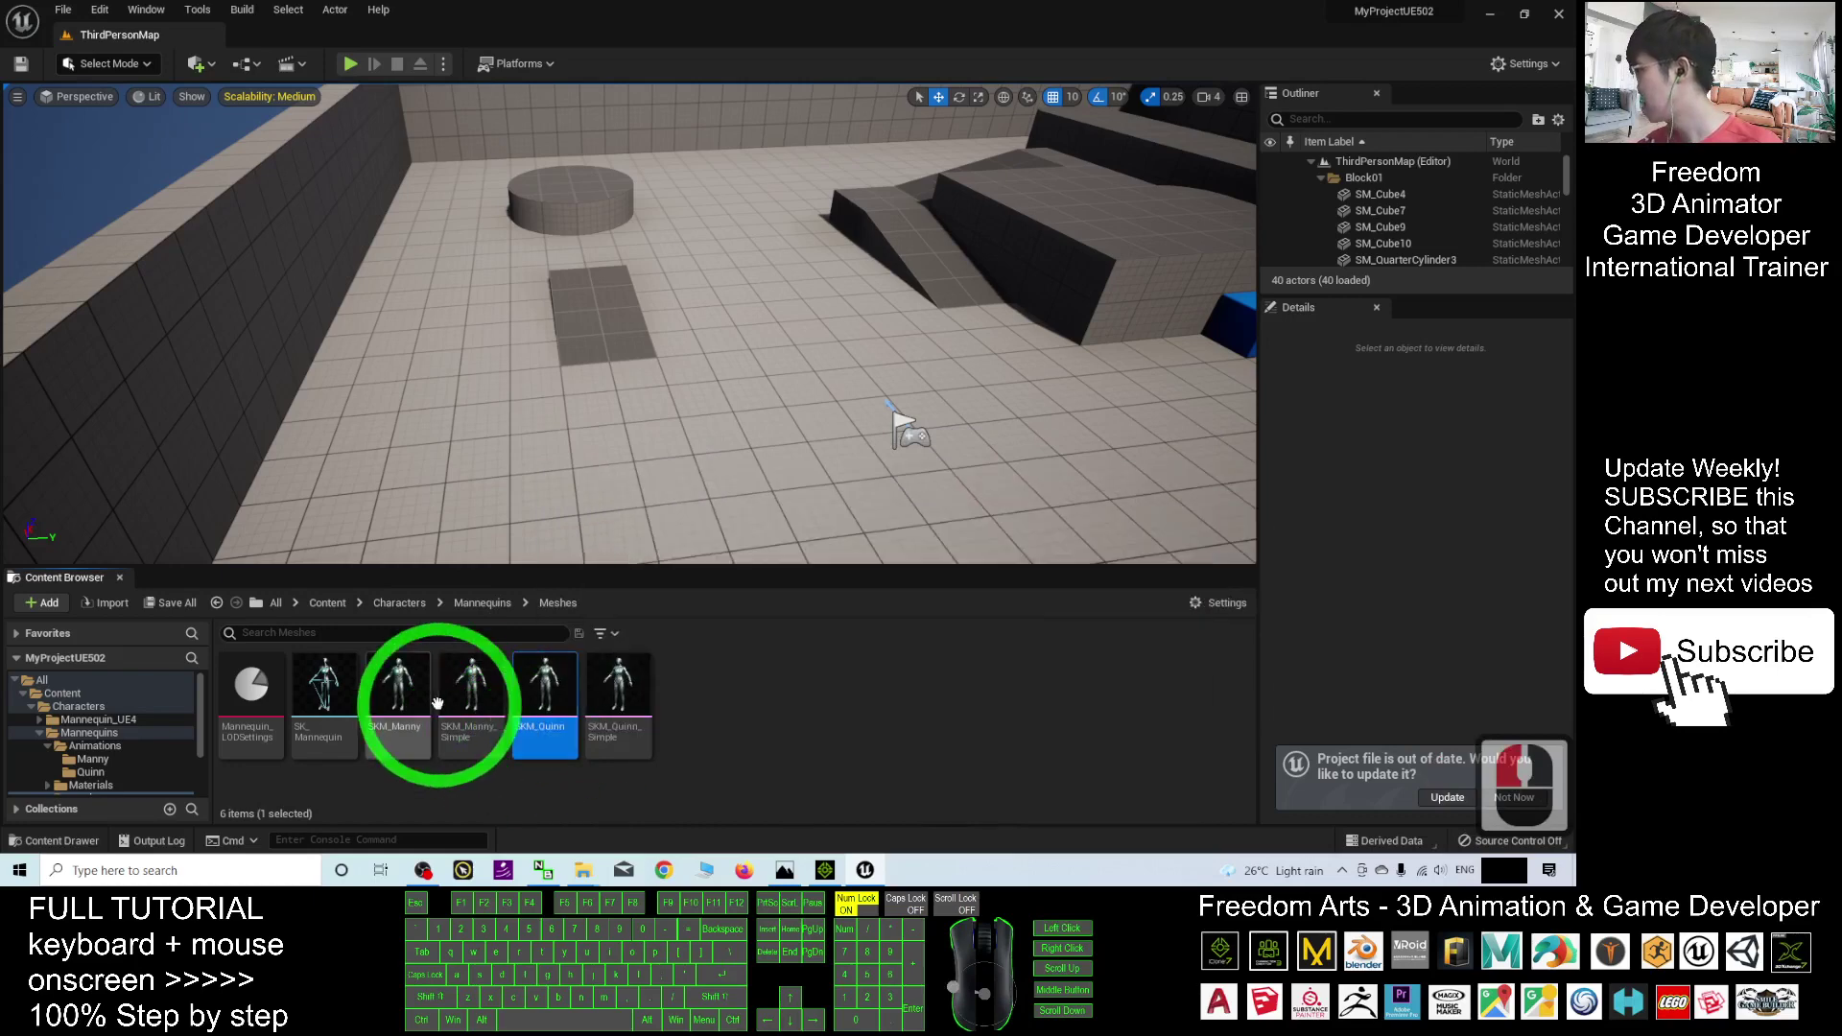
click(393, 684)
click(523, 683)
click(393, 683)
click(544, 683)
click(393, 683)
click(396, 683)
mouse_move(401, 681)
Restore the editor to a smaller window placed so that part of the desktop is exposed.
drag(761, 8, 943, 136)
drag(792, 585, 1032, 794)
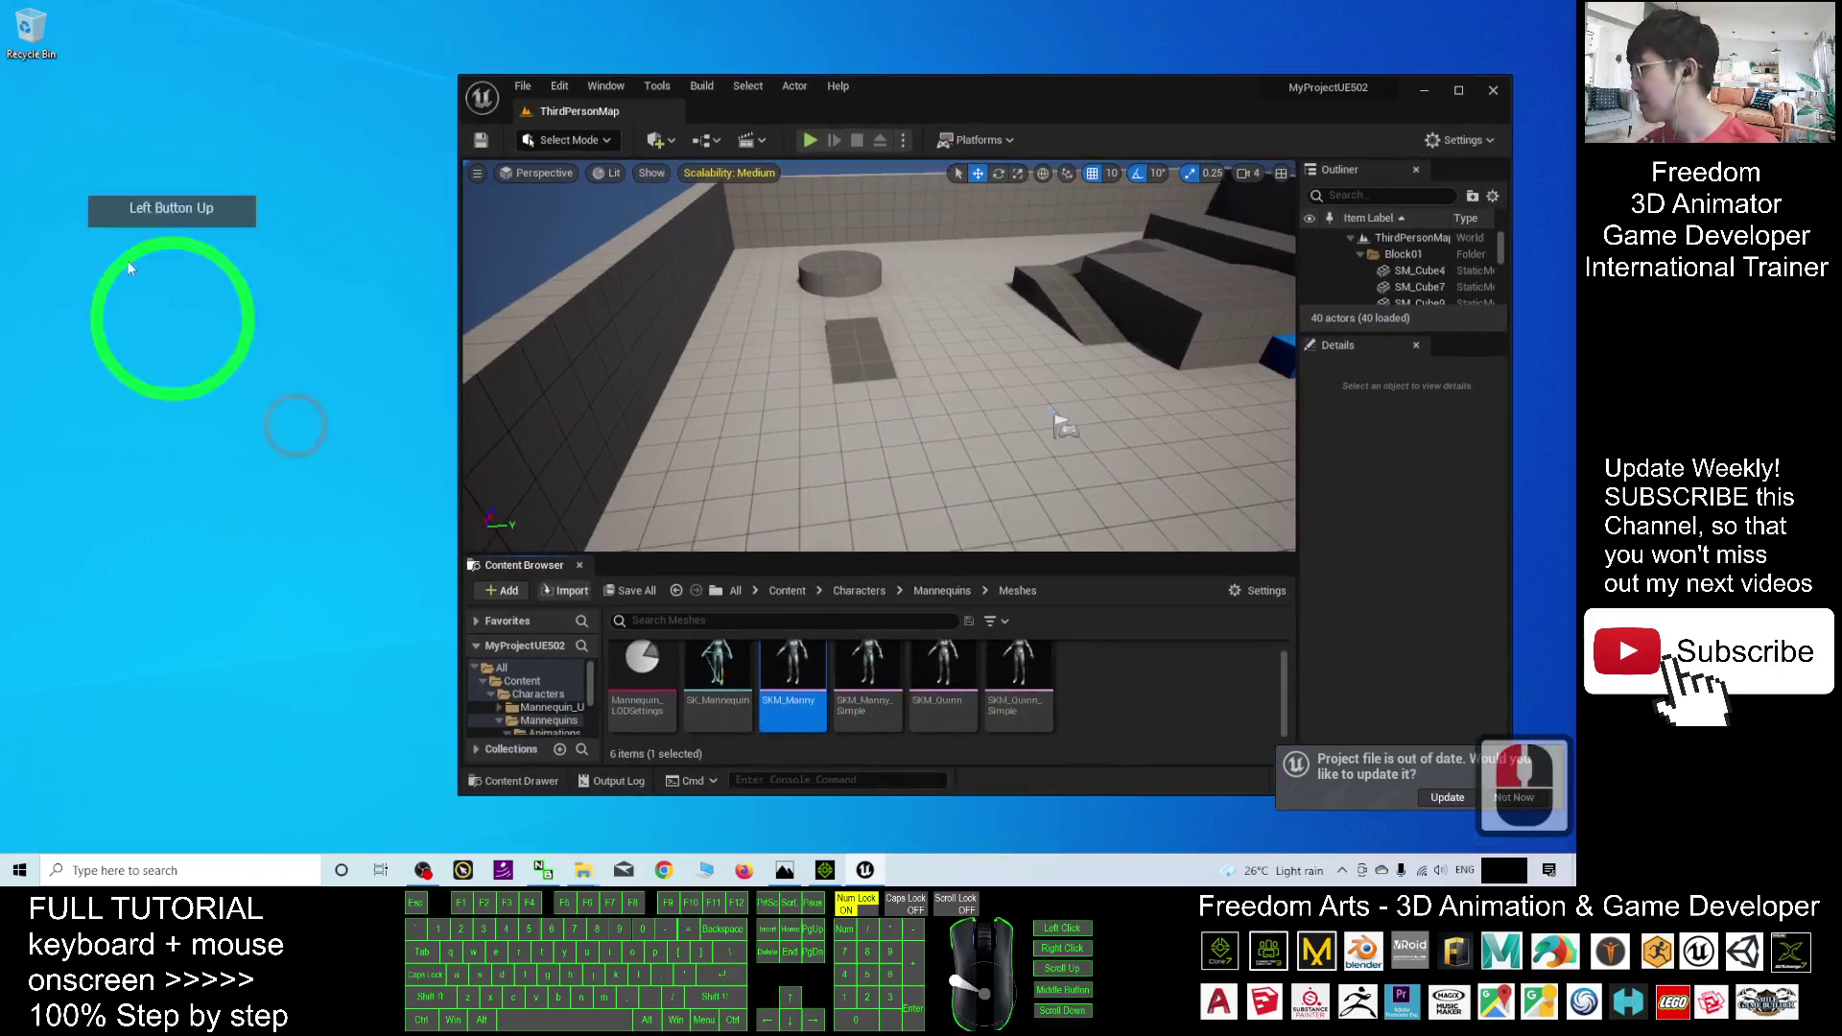
mouse_move(870, 669)
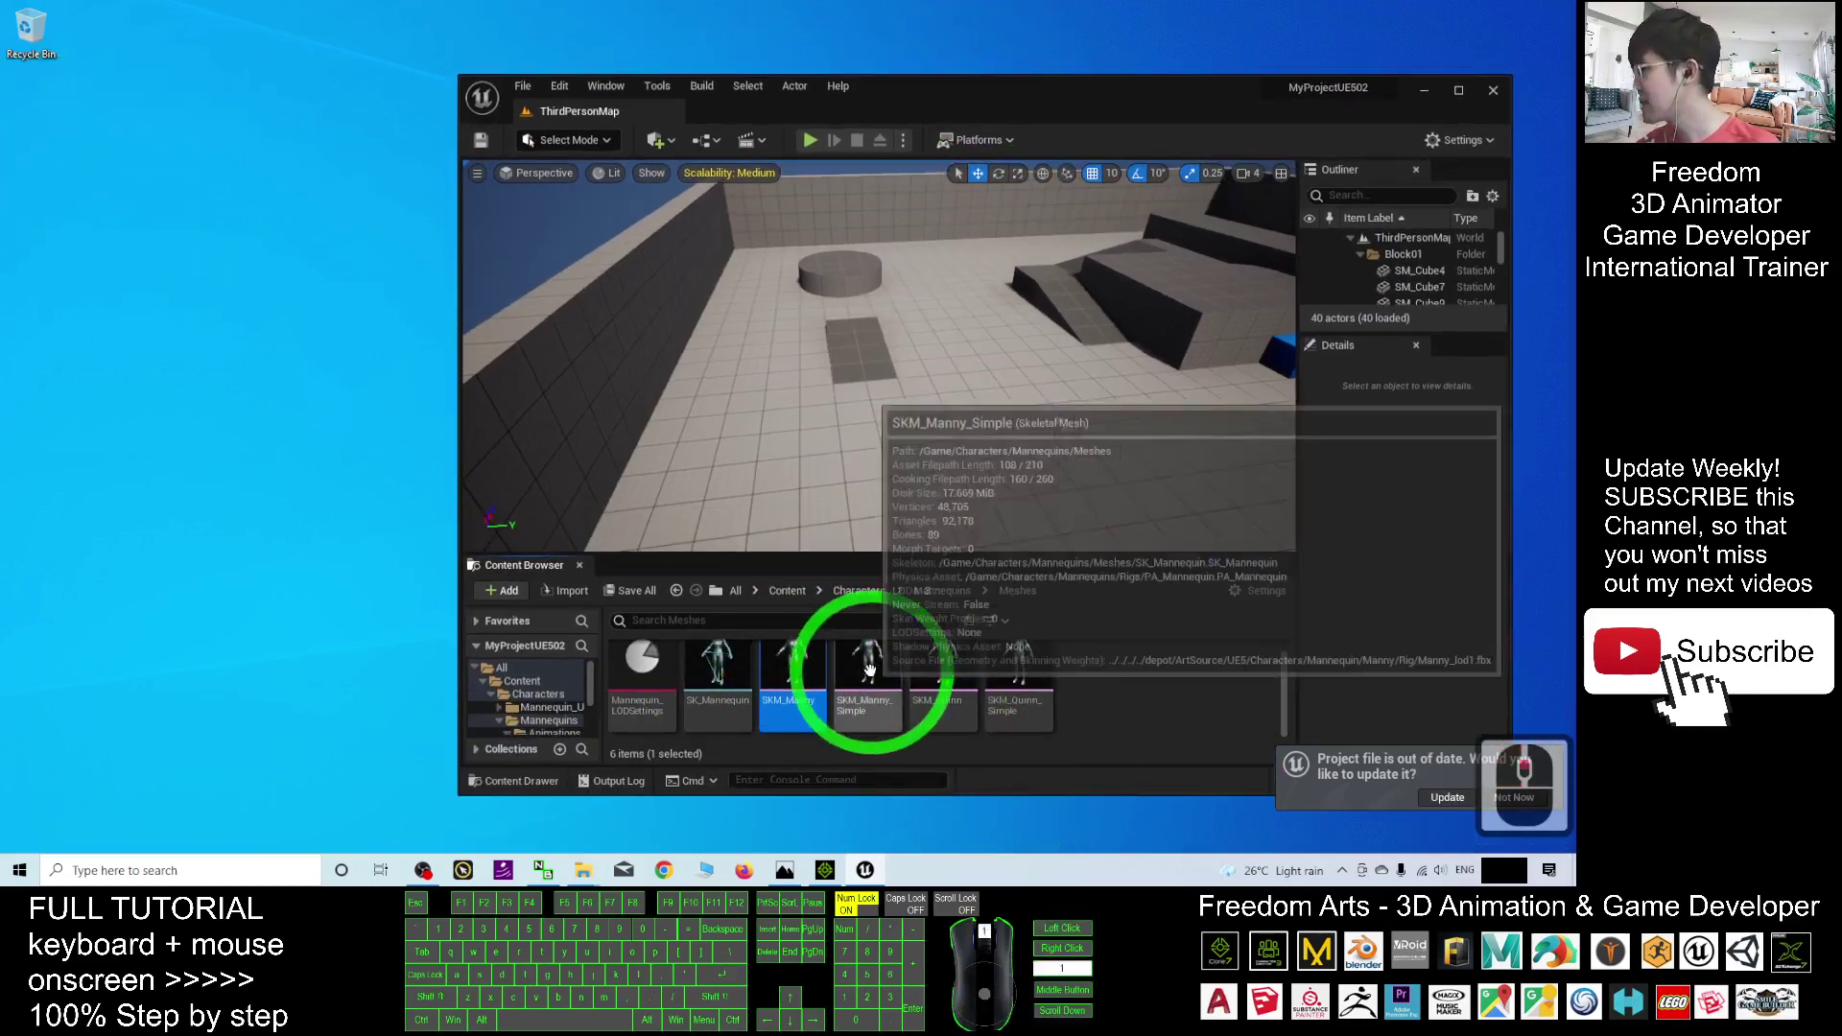
right_click(785, 692)
click(316, 509)
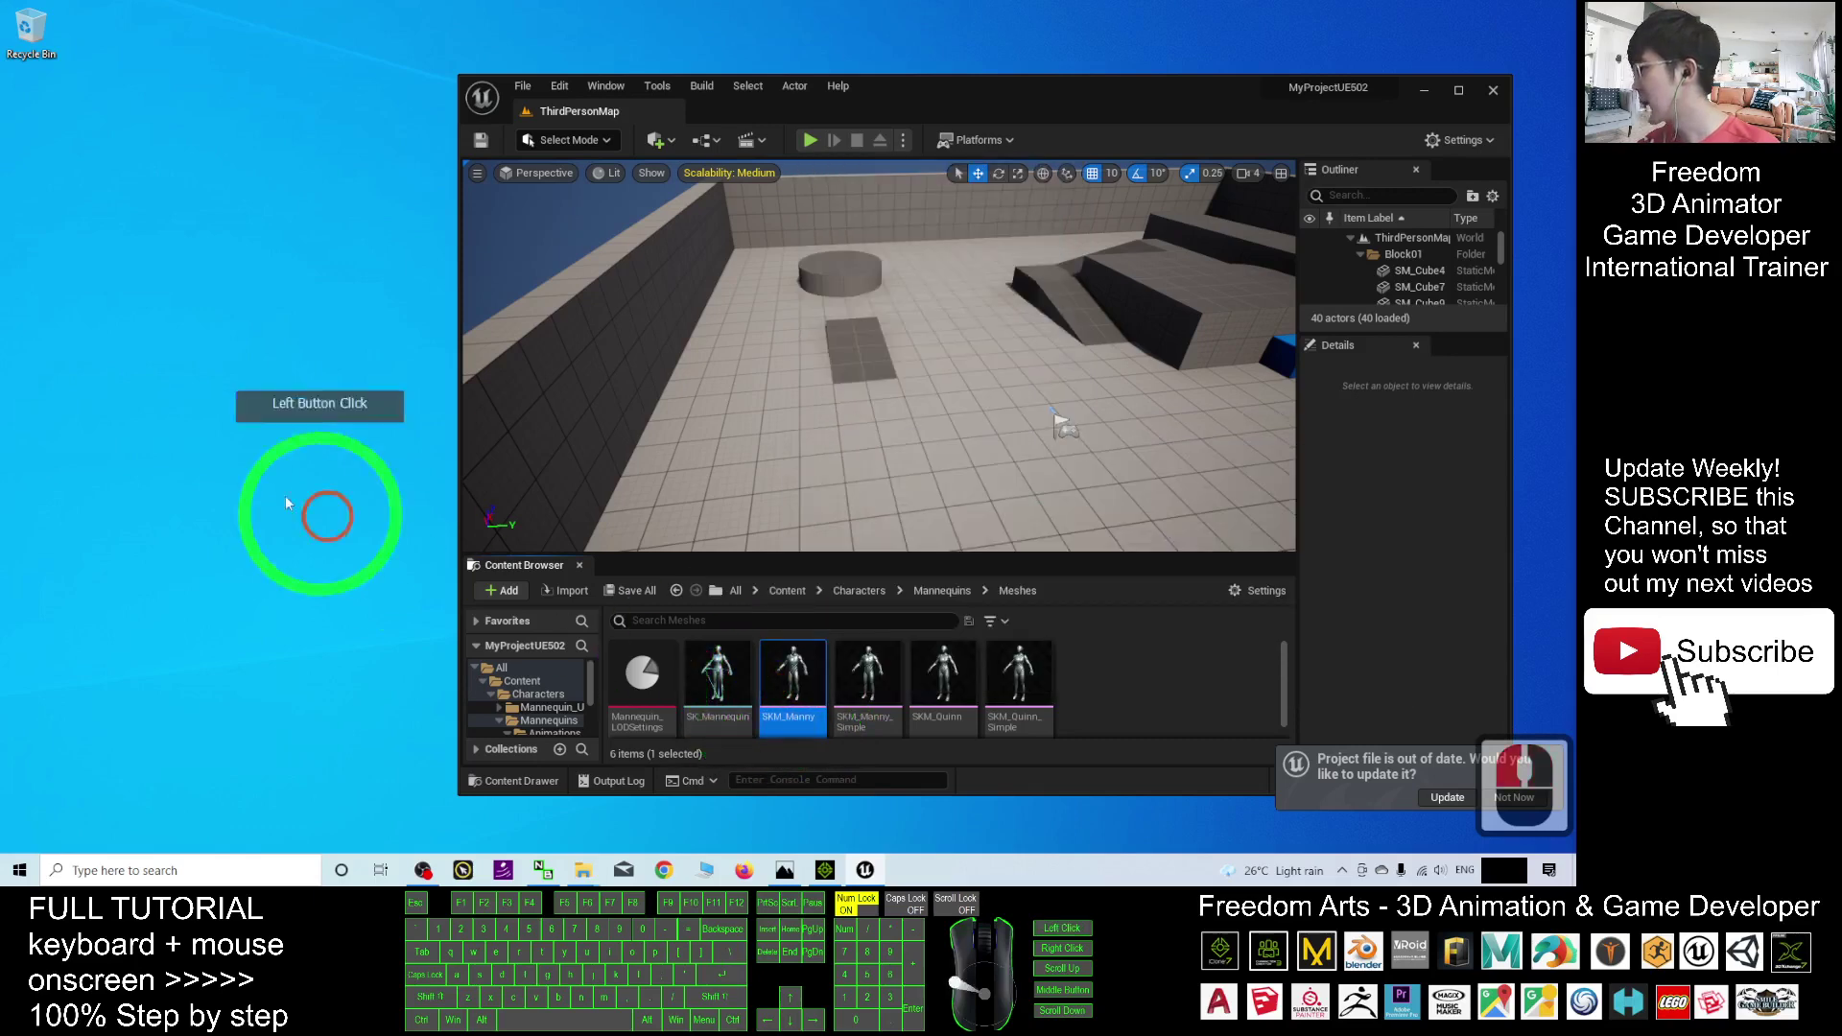
Create a folder named SKM_Manny on the desktop and place it near the Recycle Bin.
right_click(137, 374)
mouse_move(202, 554)
click(415, 554)
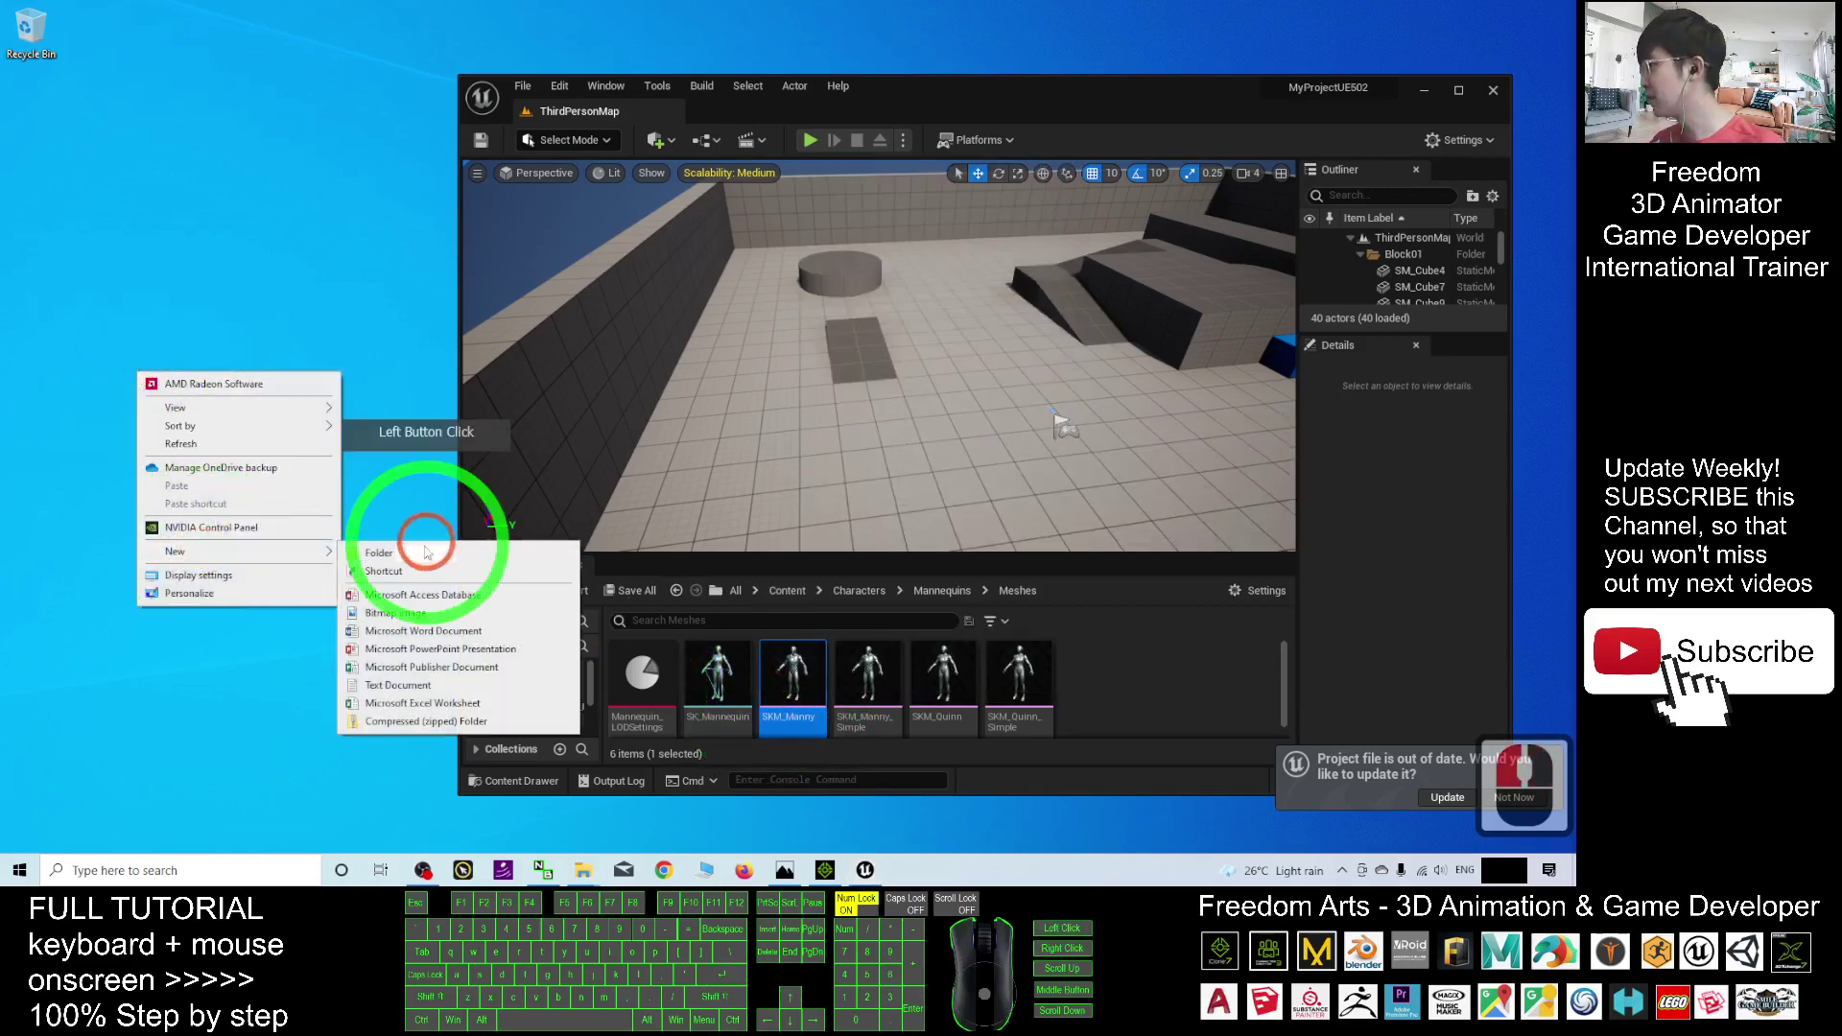
text(SKM_Ma)
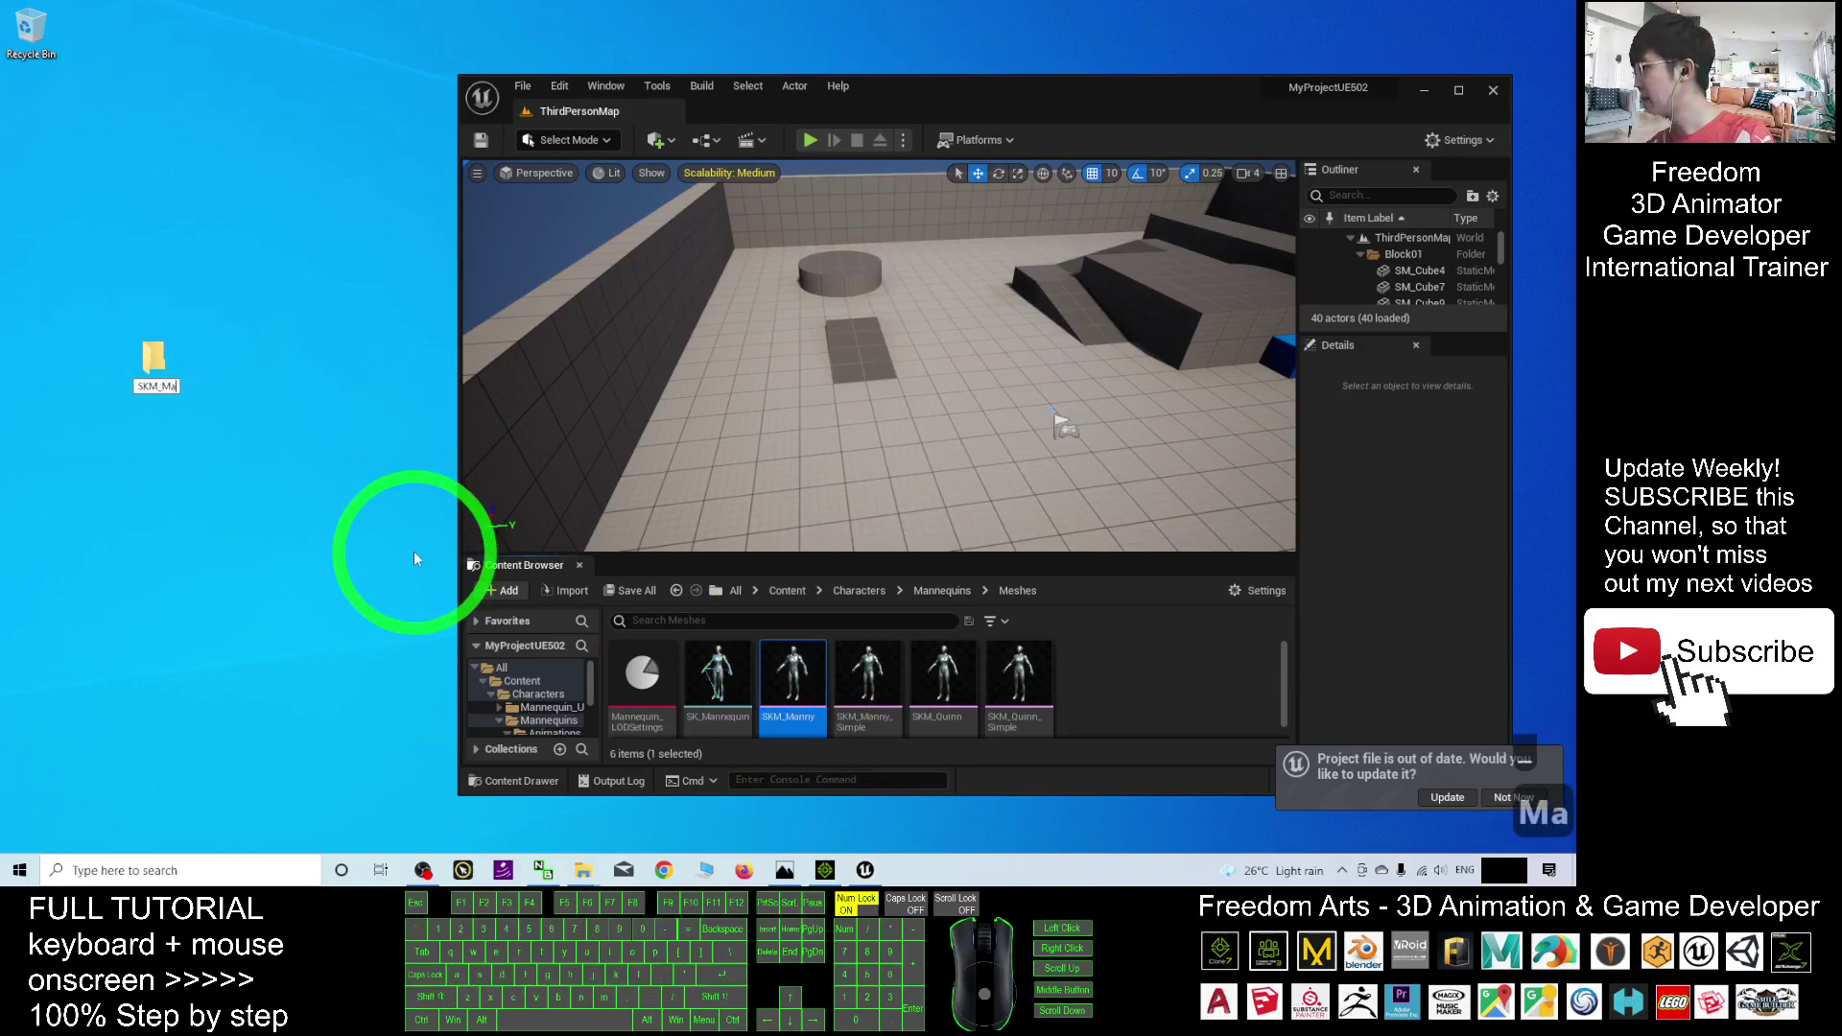
text(nny)
key(Return)
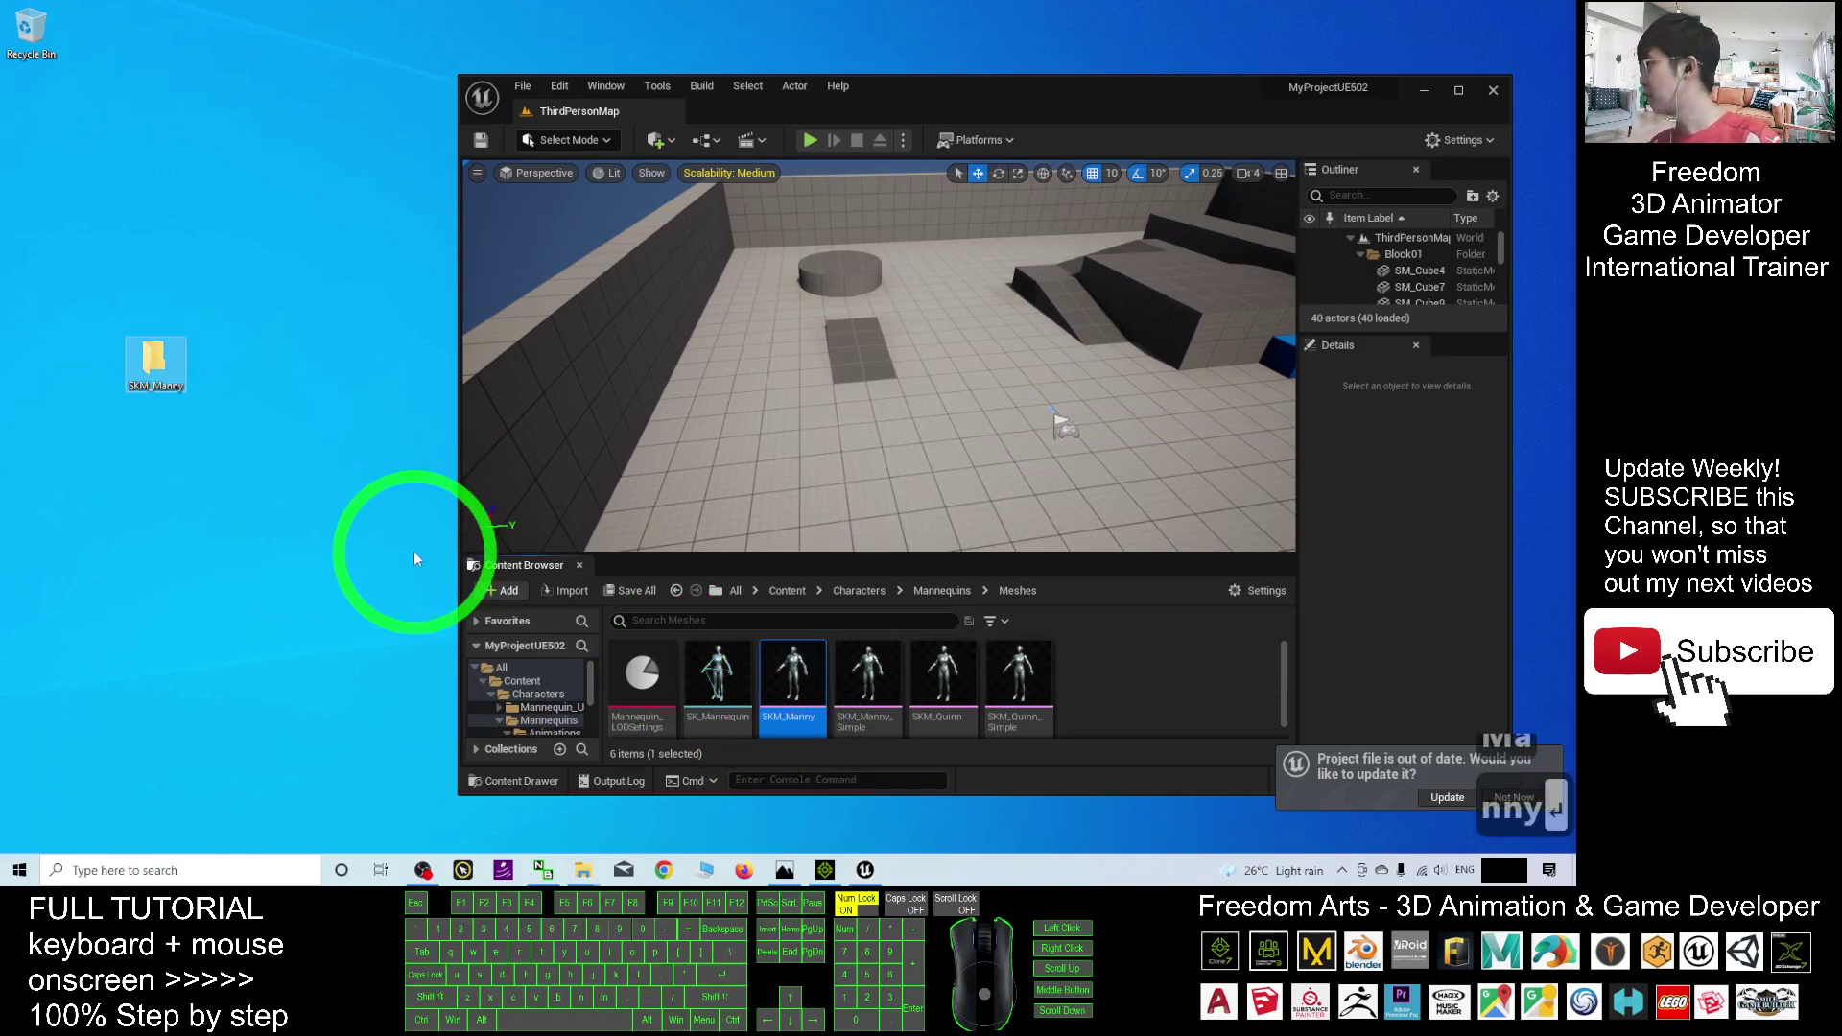
drag(154, 361, 92, 276)
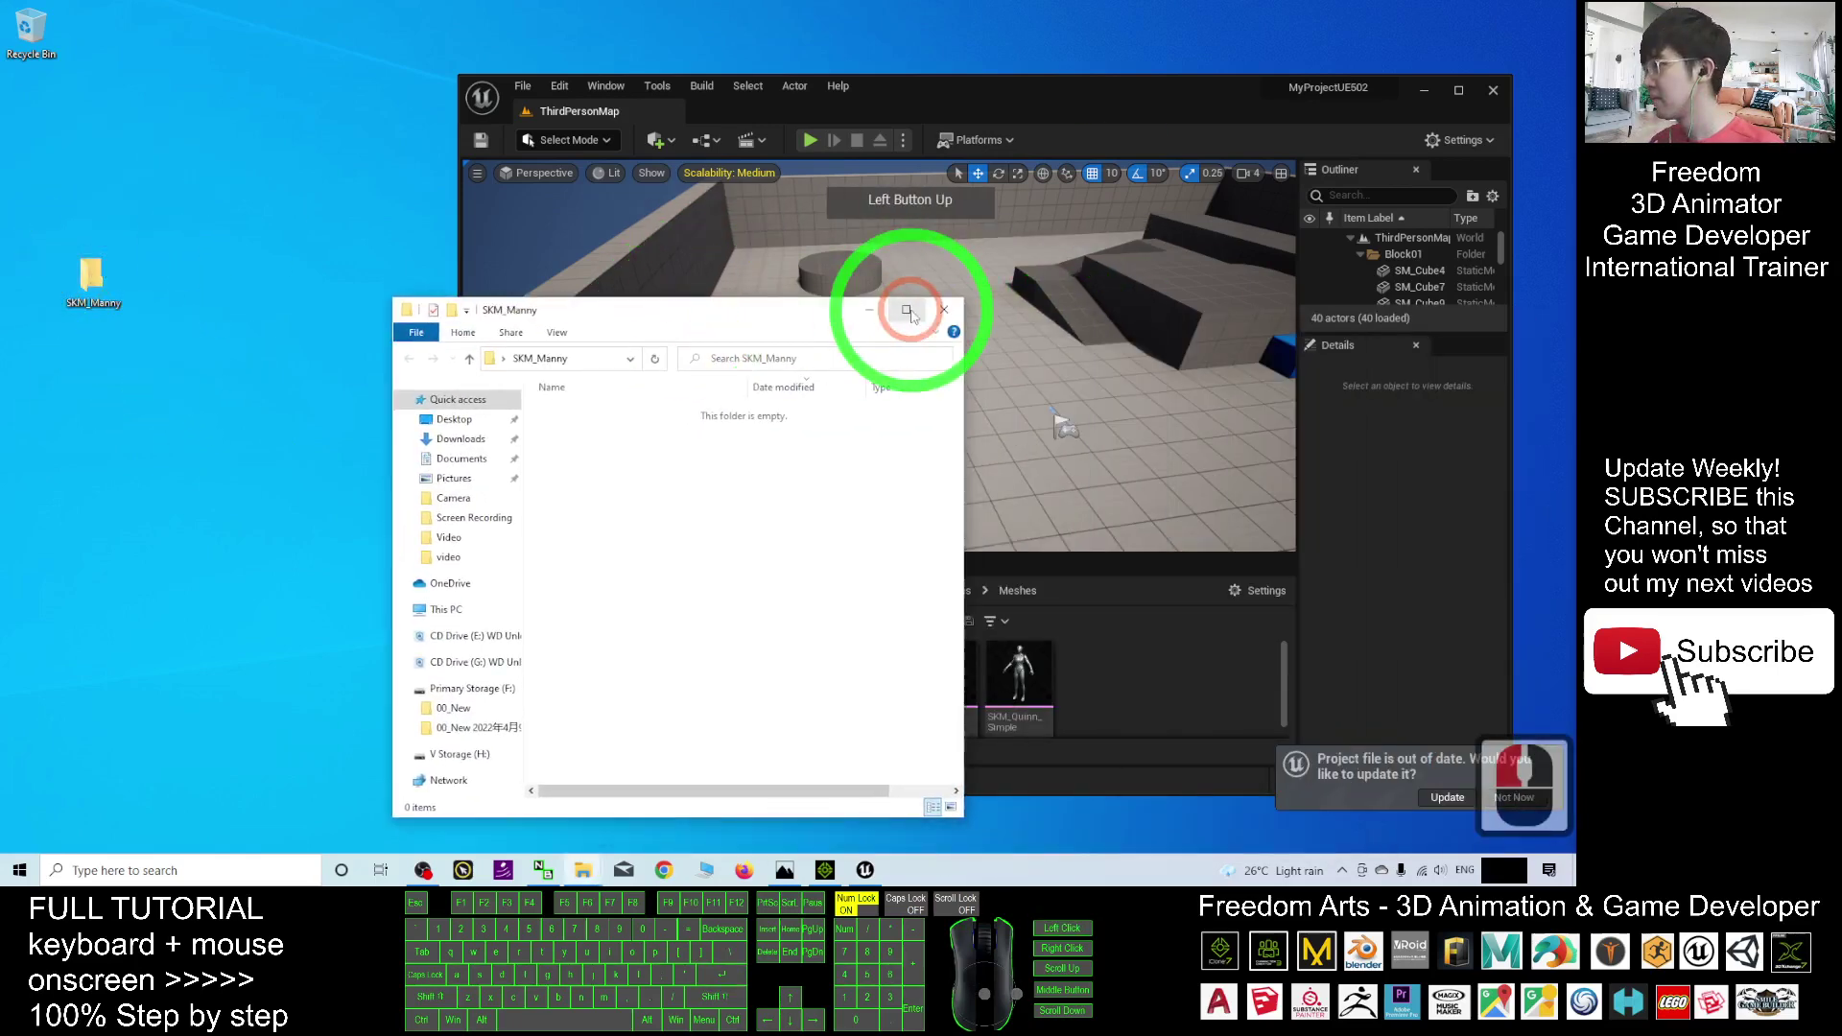
Open the desktop's SKM_Manny folder and arrange its window beside the Unreal editor.
click(48, 285)
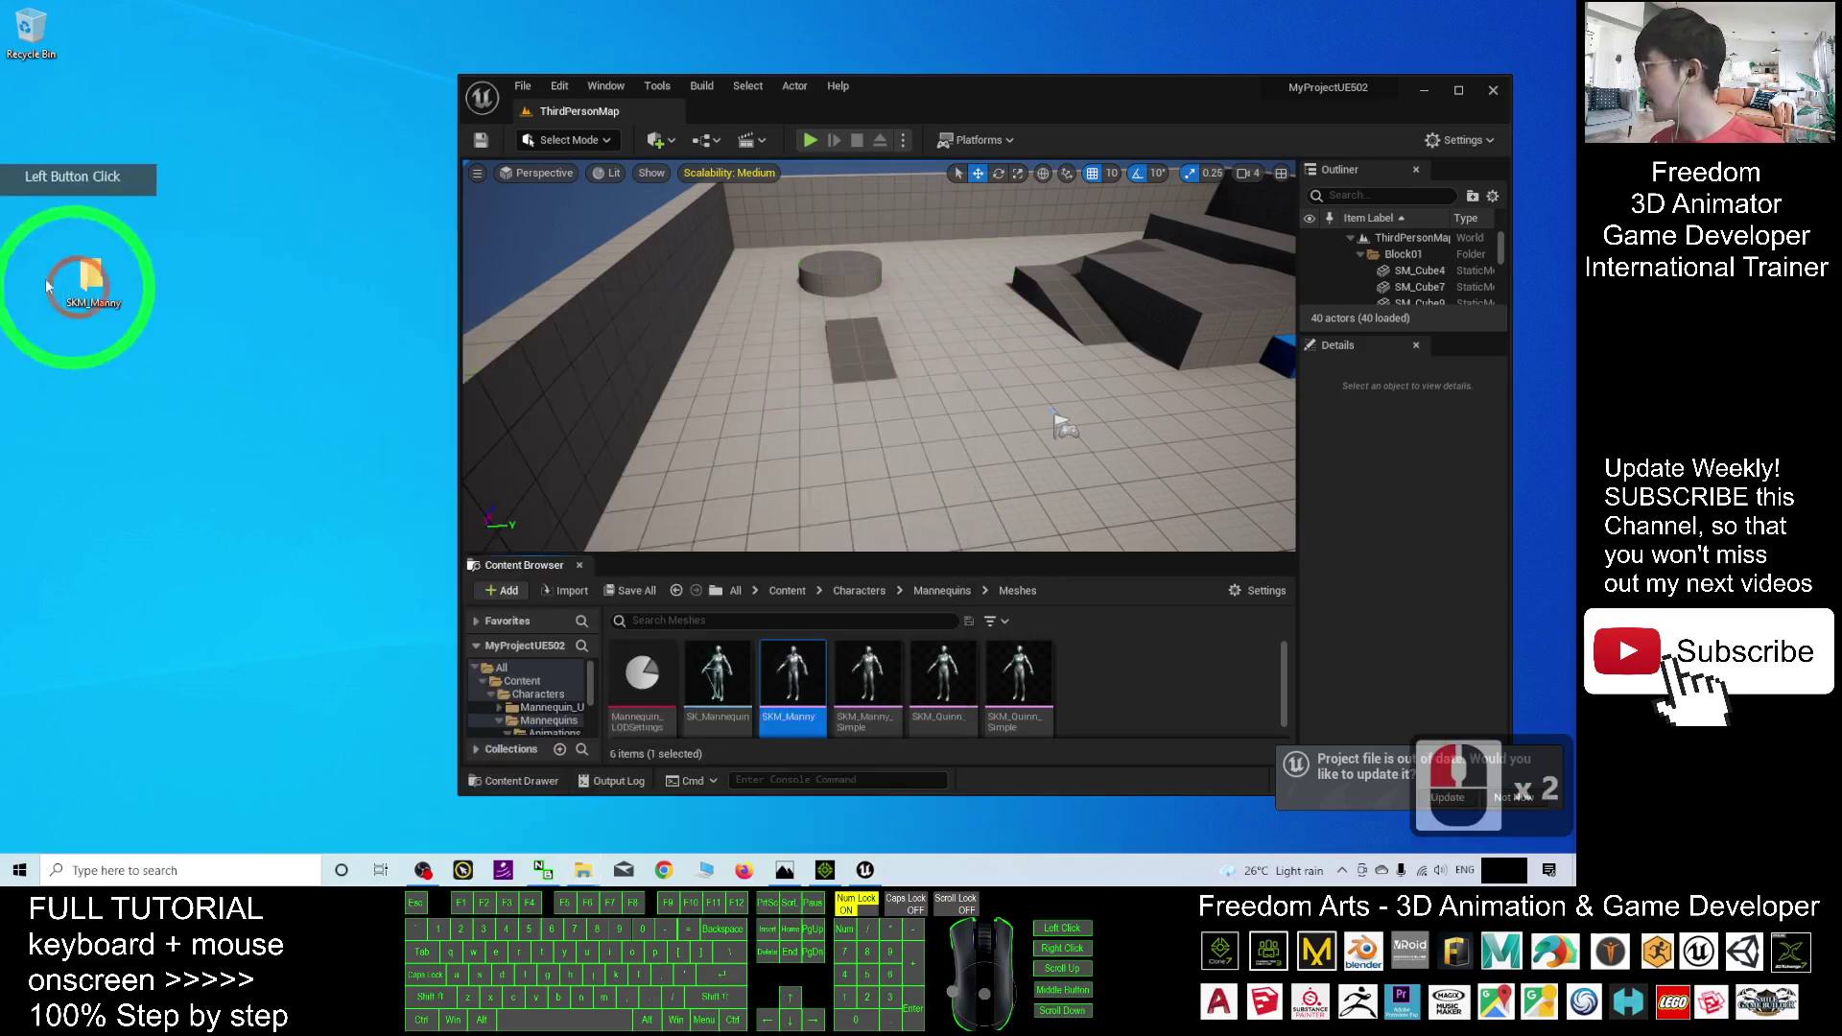
double_click(88, 278)
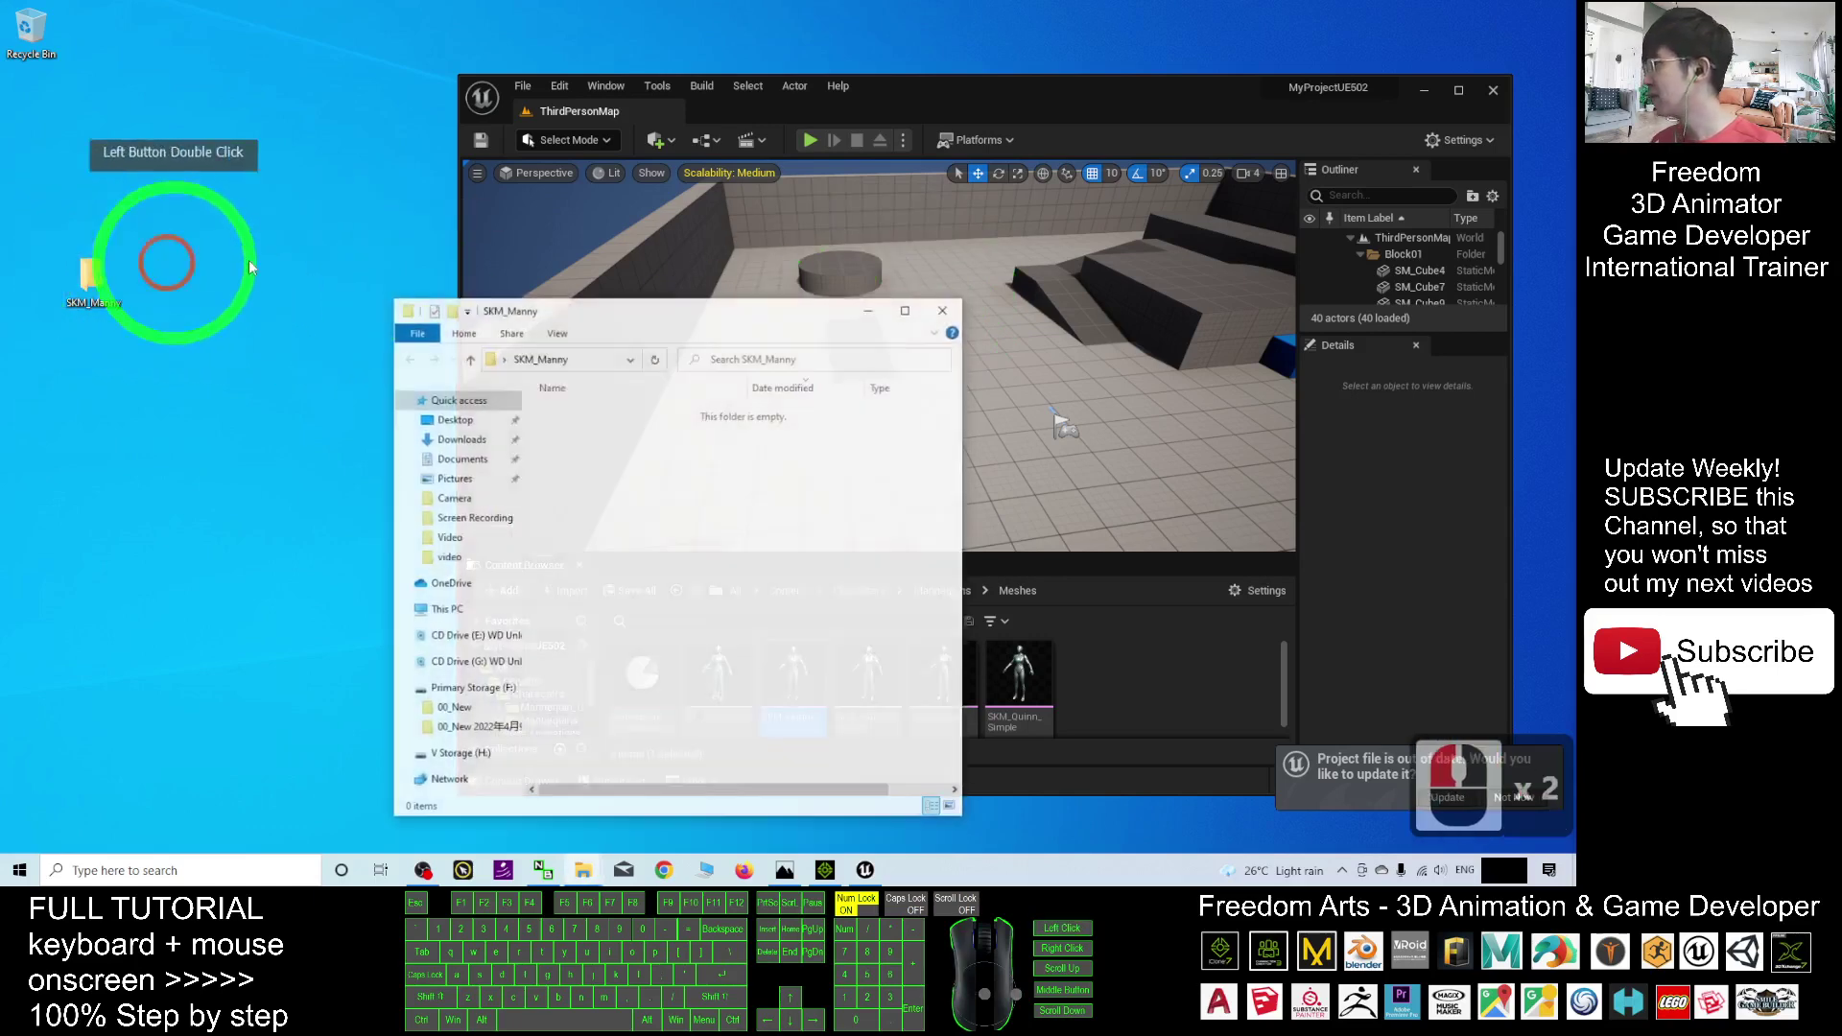
drag(700, 322, 393, 248)
drag(1092, 92, 1143, 66)
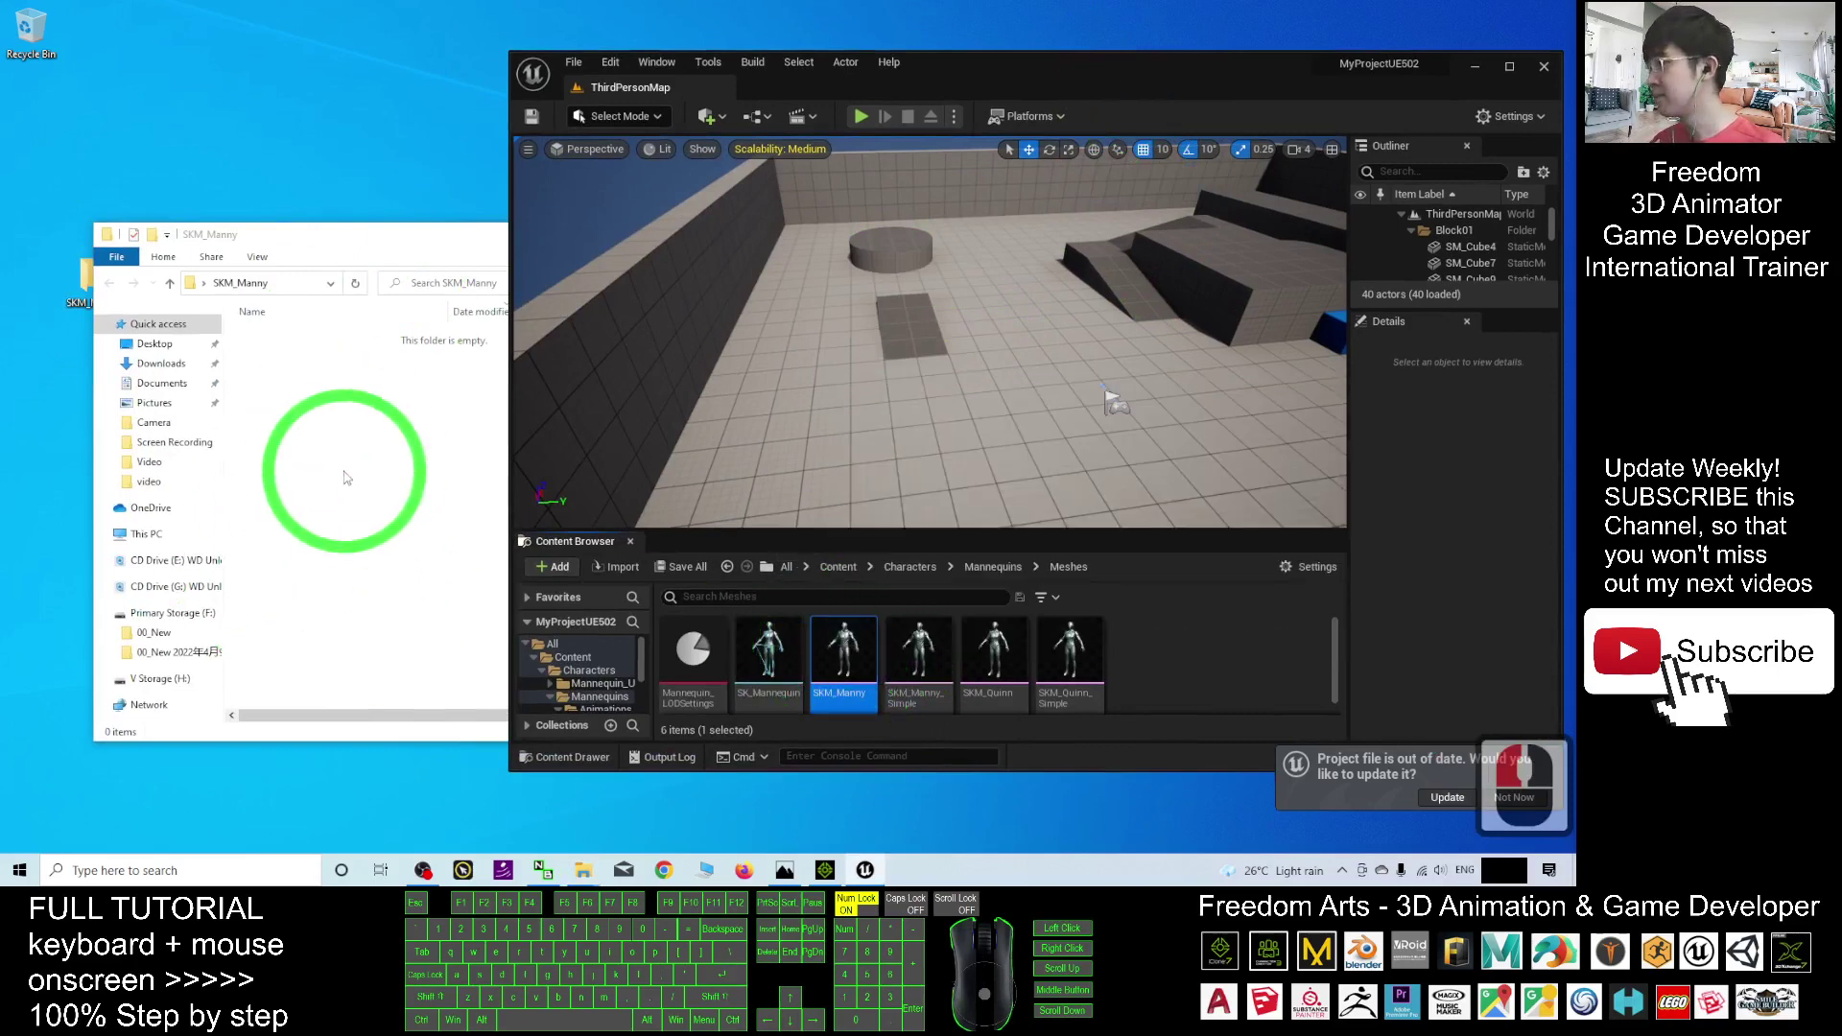
Start exporting the SKM_Manny mesh, saving it as FBX file SKM_Manny in the desktop's SKM_Manny folder.
right_click(840, 643)
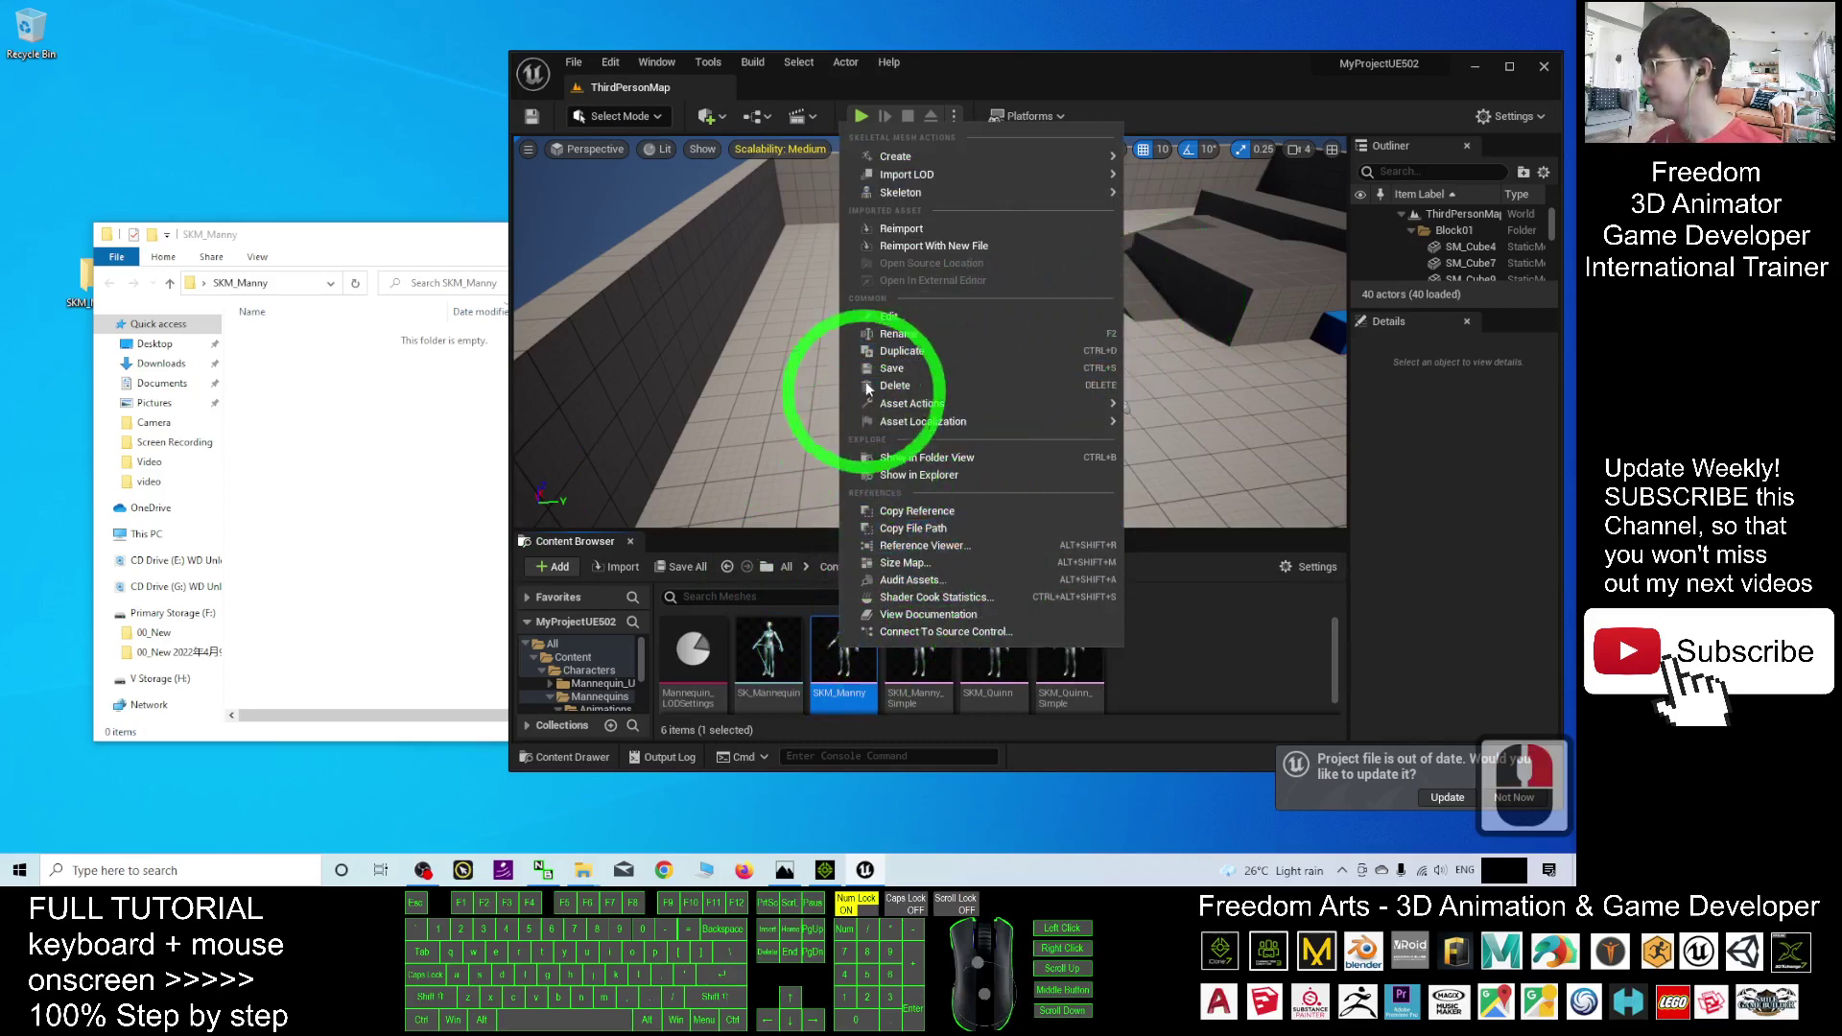
mouse_move(910, 413)
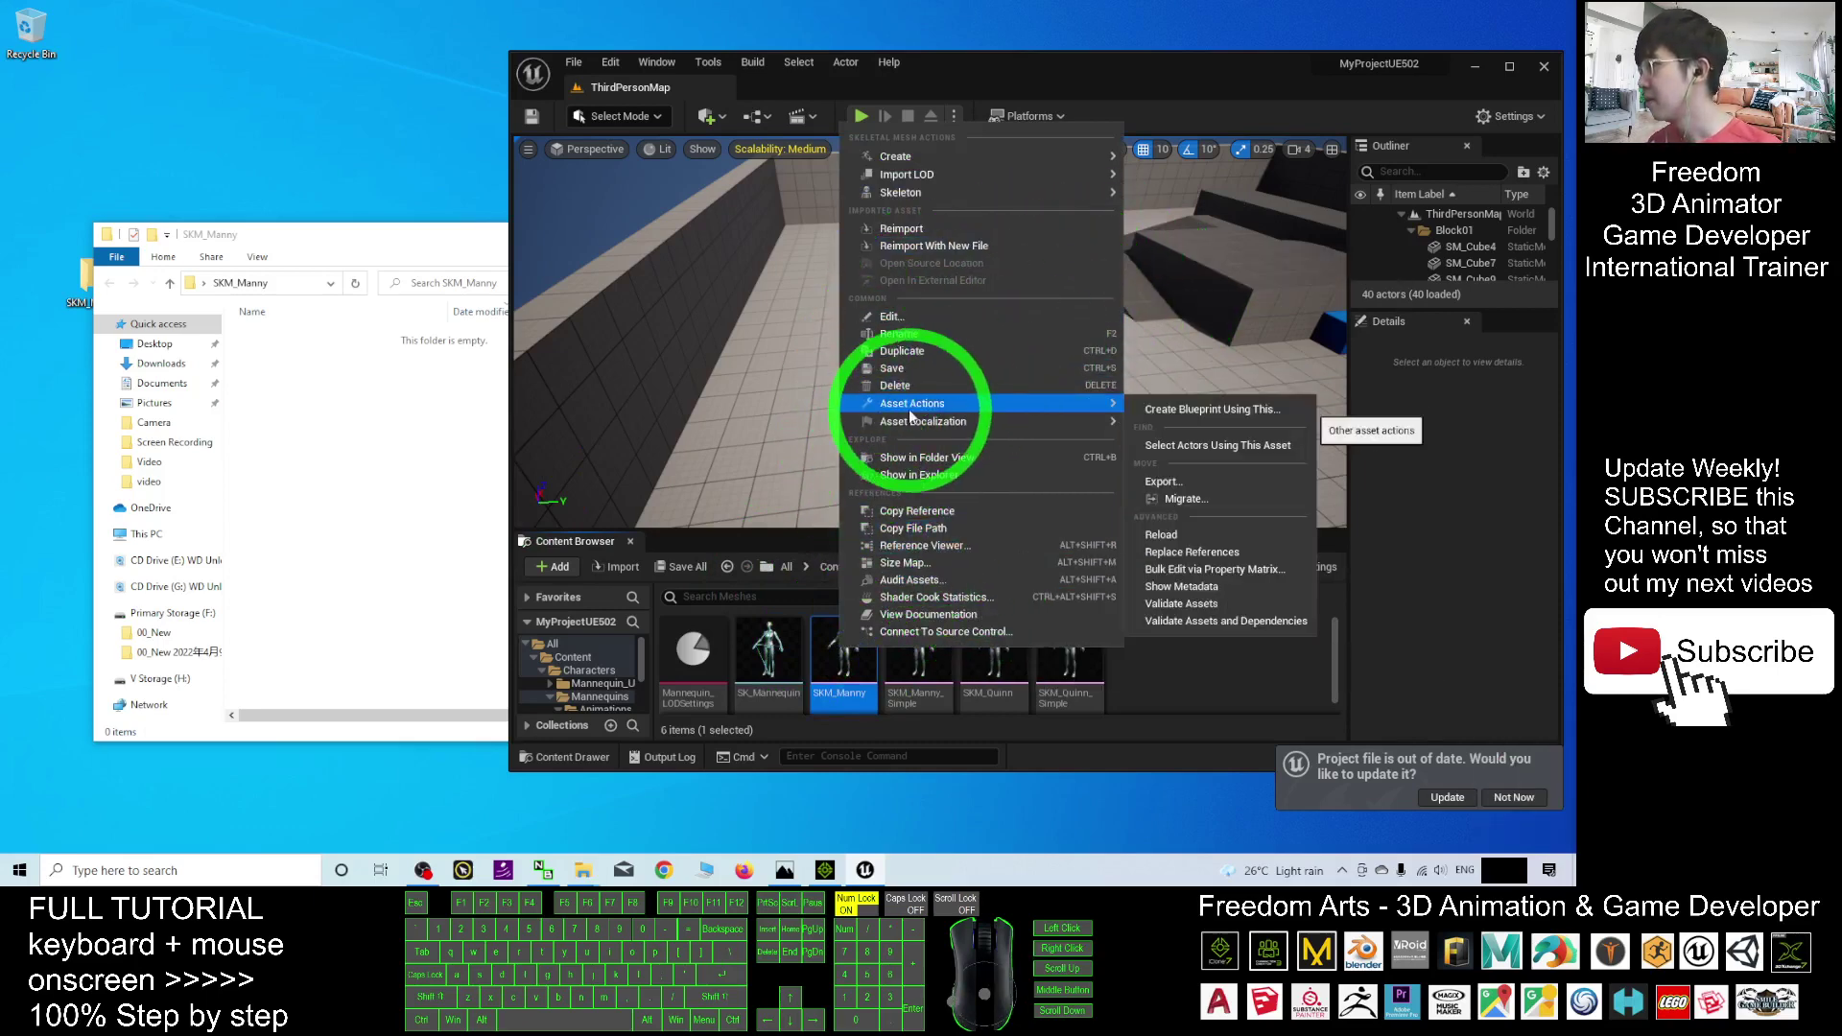
click(1175, 484)
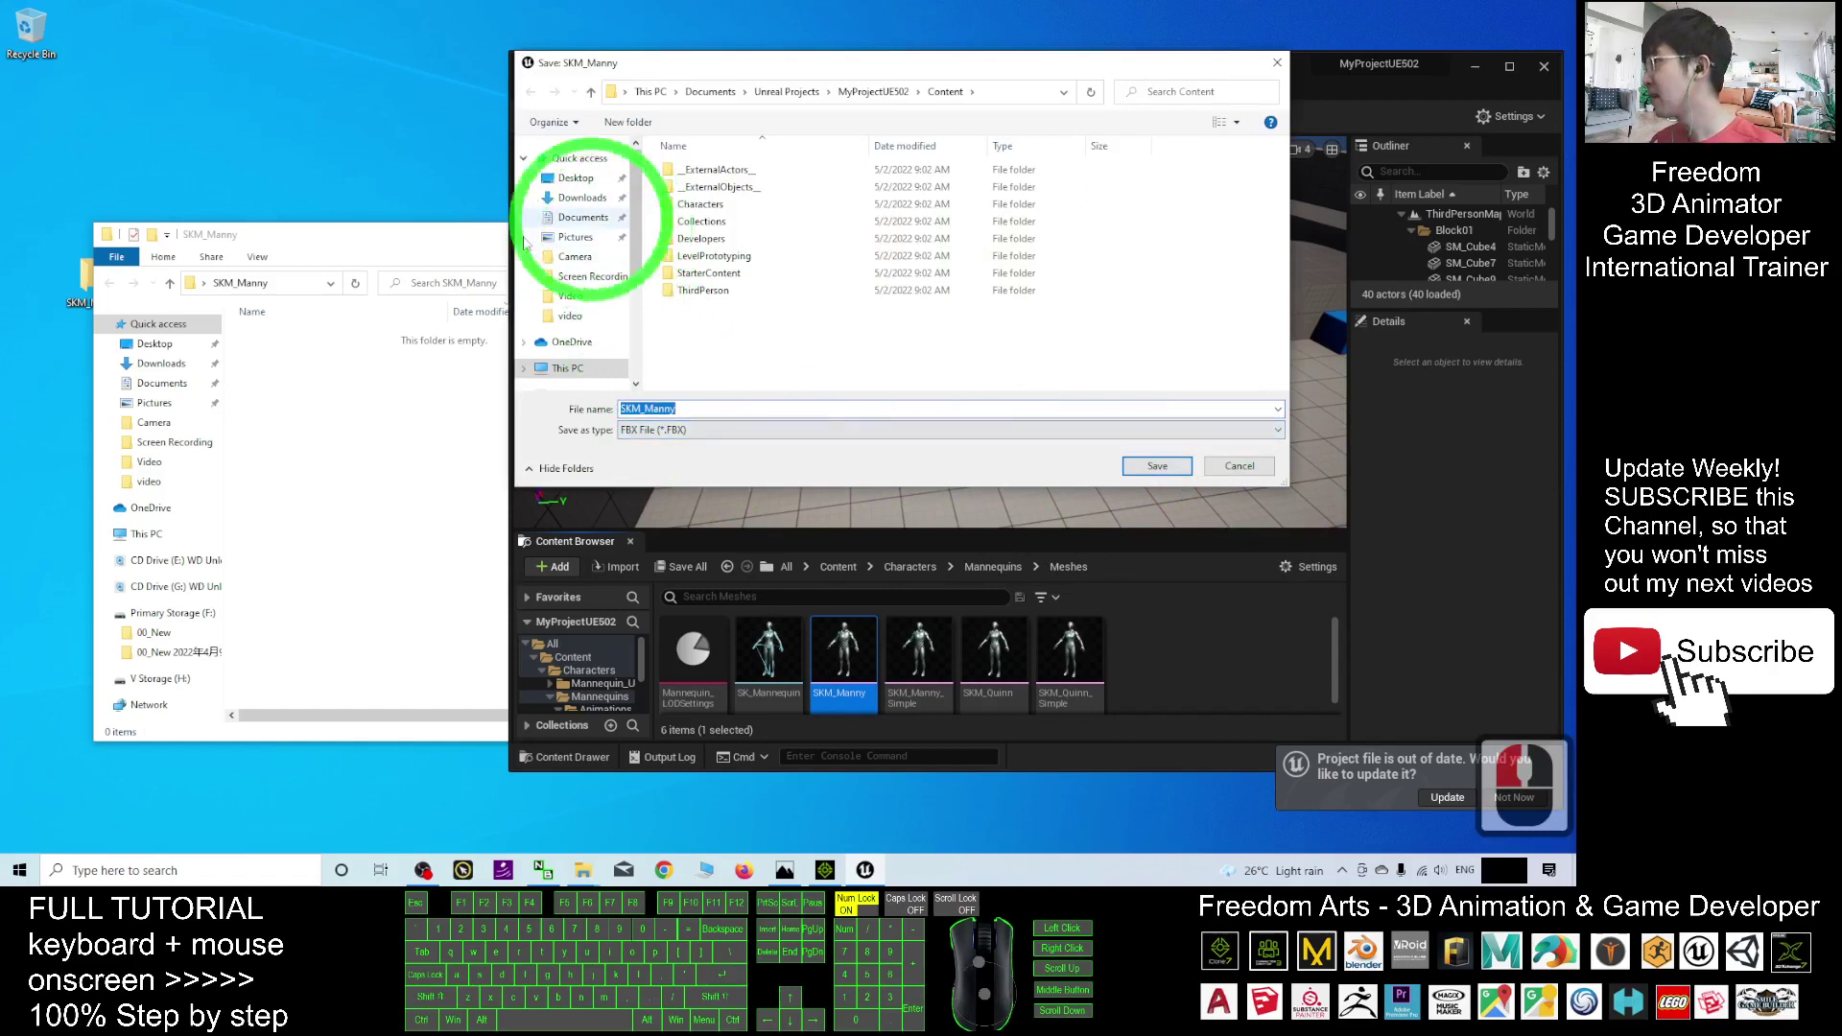
click(576, 178)
click(643, 409)
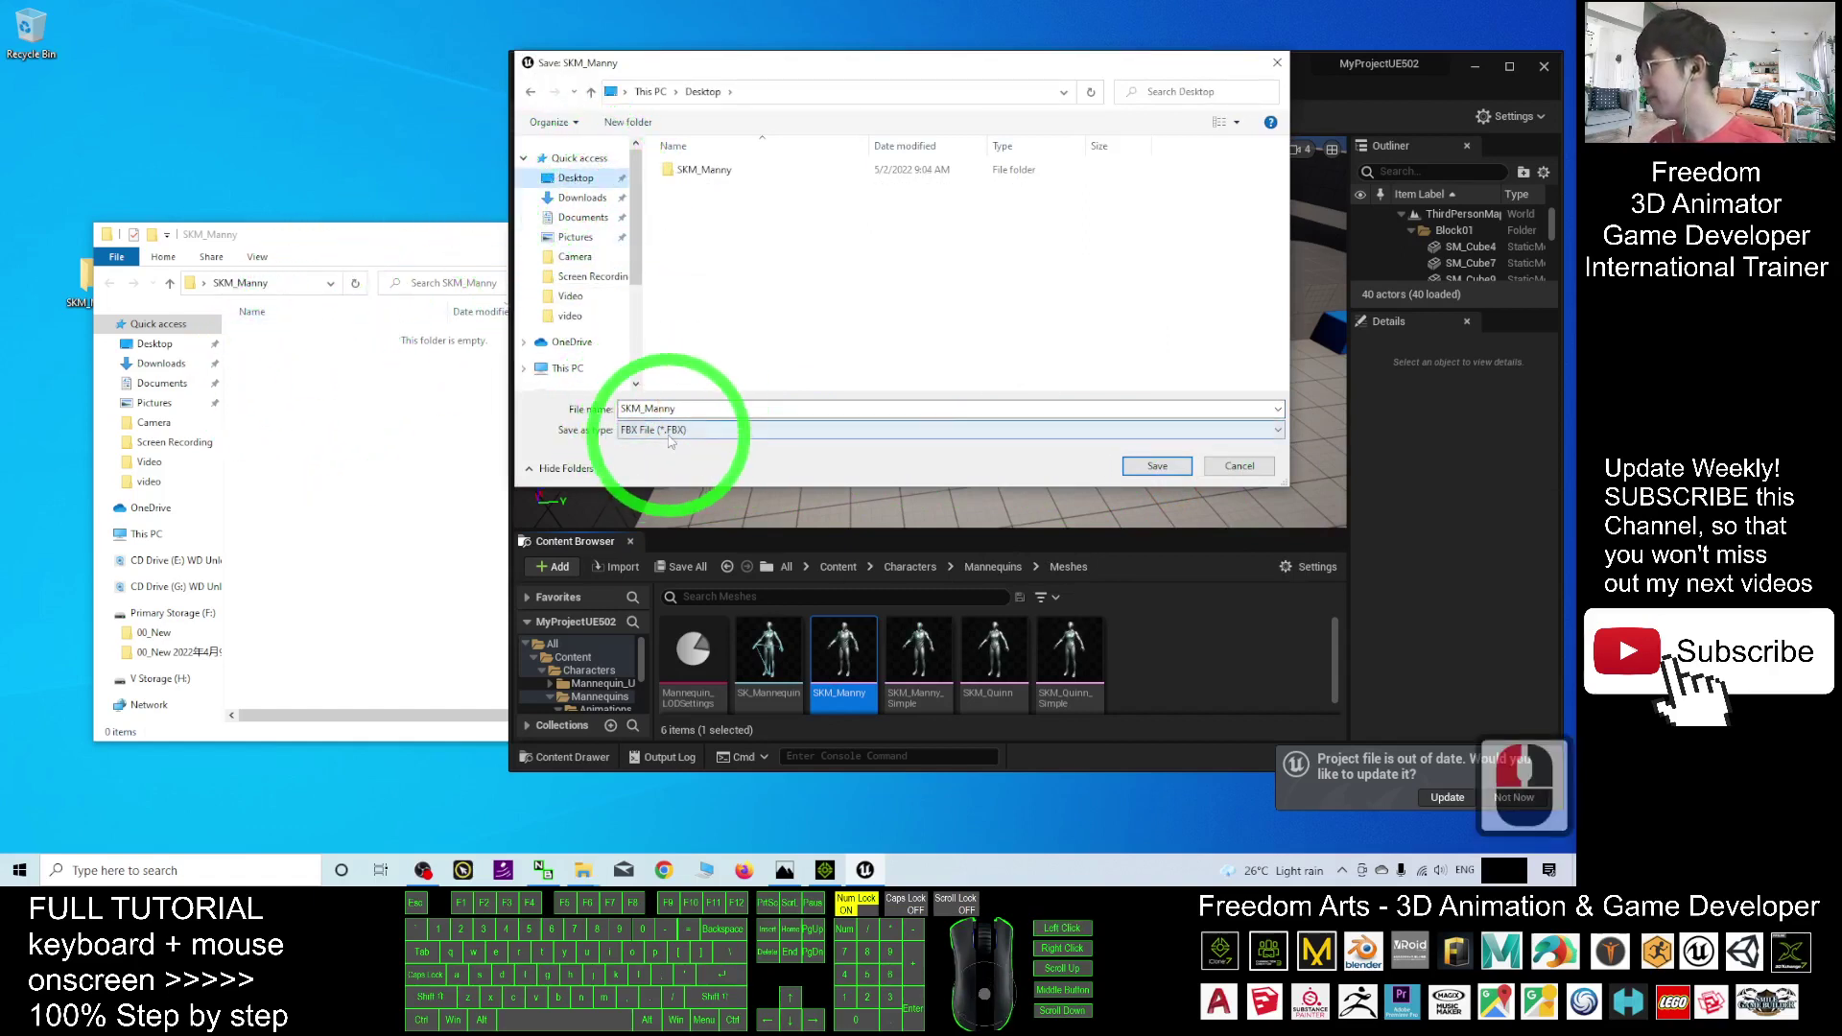
double_click(659, 430)
double_click(705, 178)
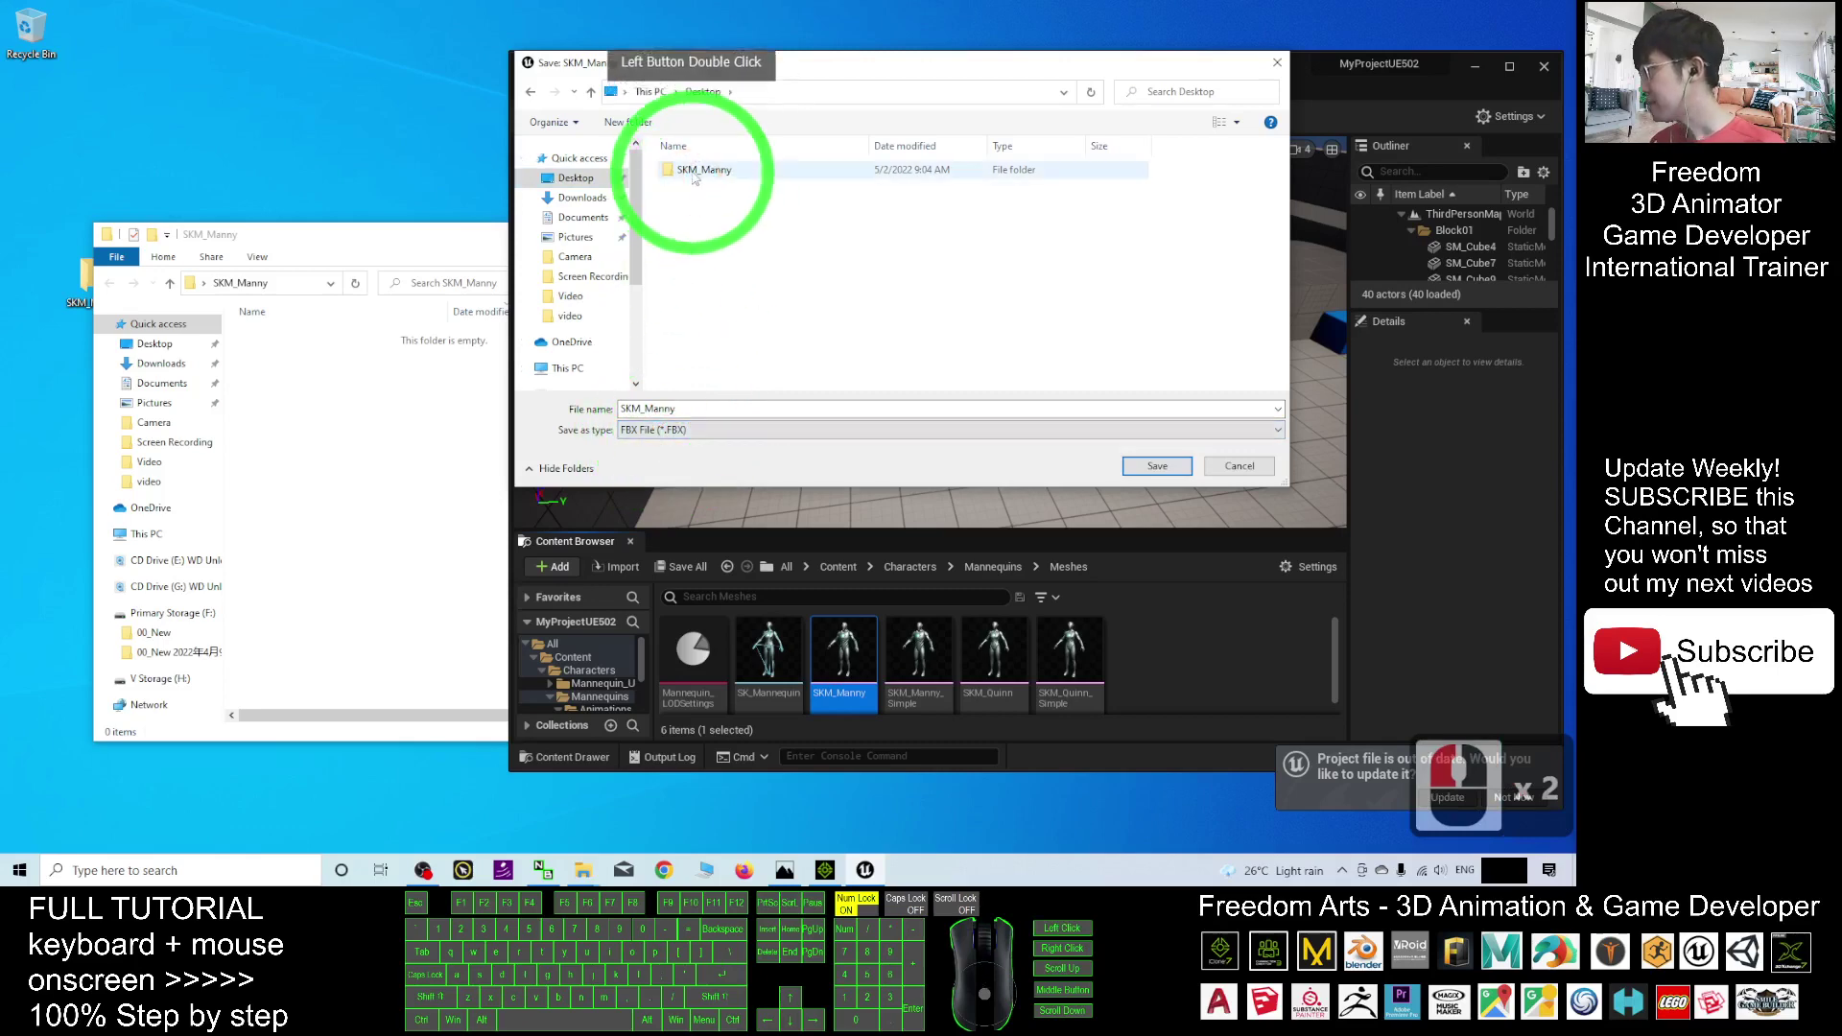
double_click(363, 347)
click(998, 447)
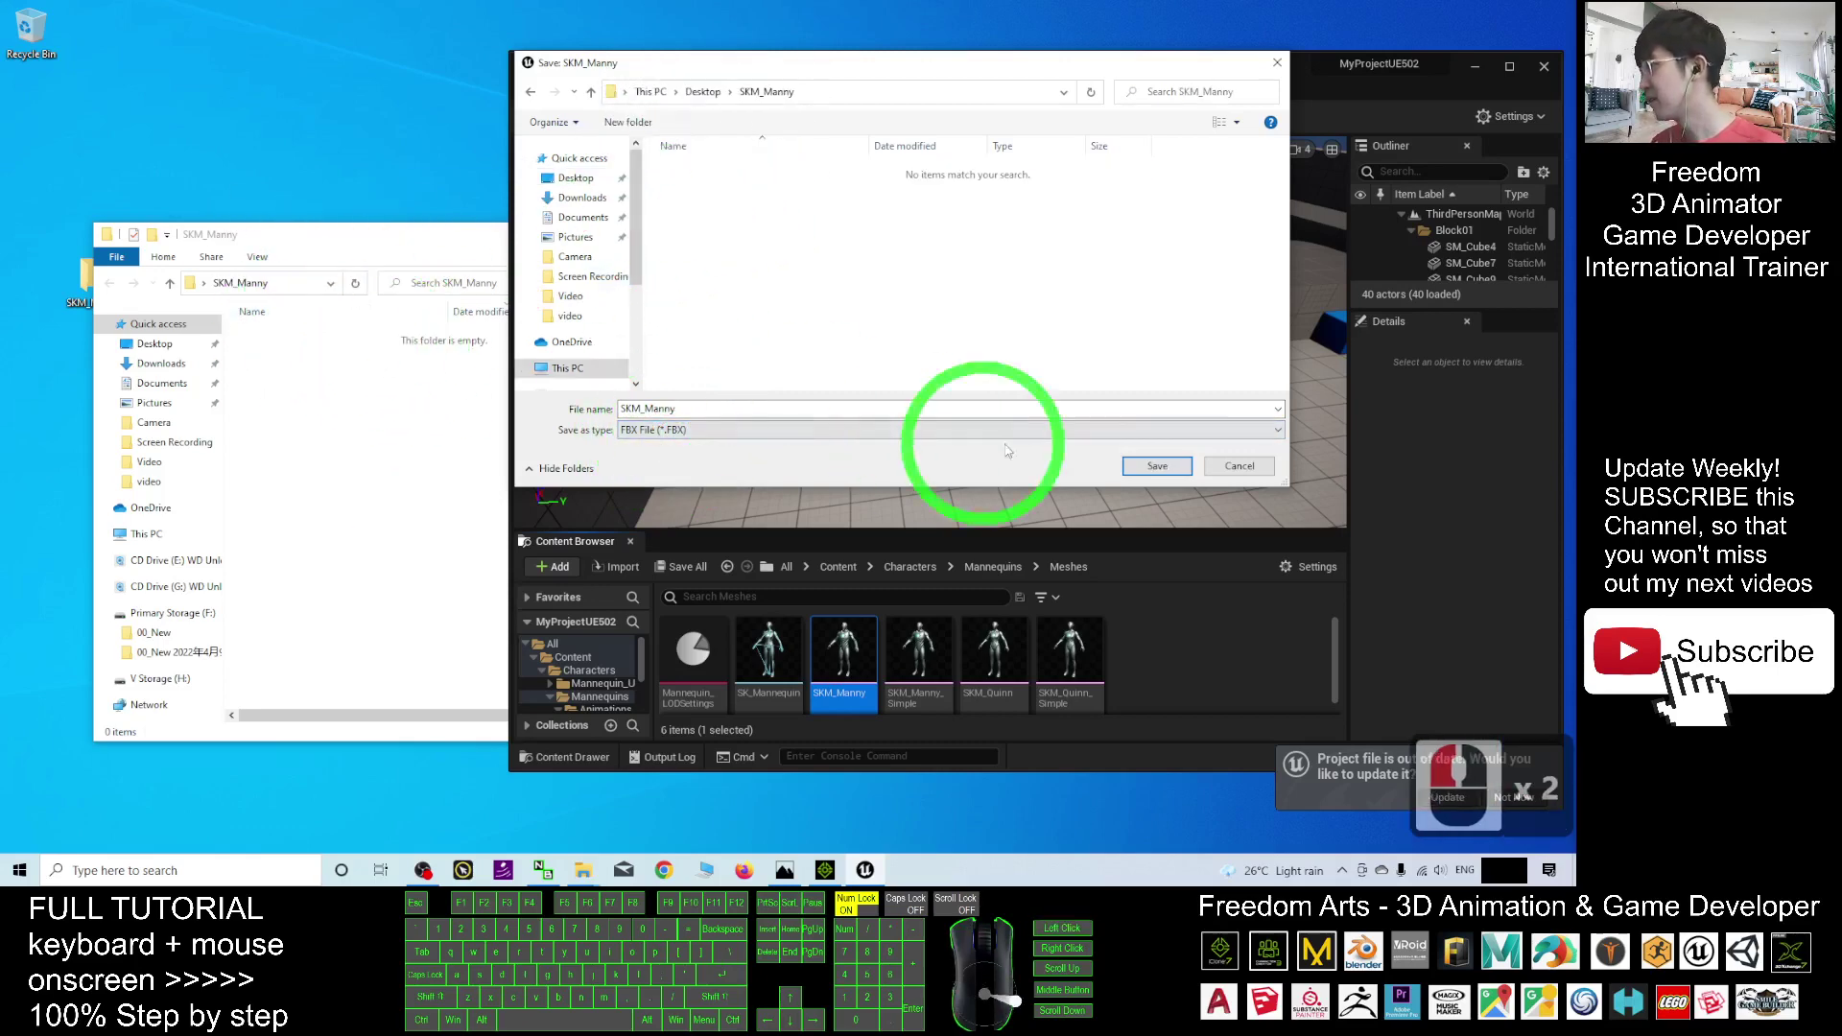
click(1152, 470)
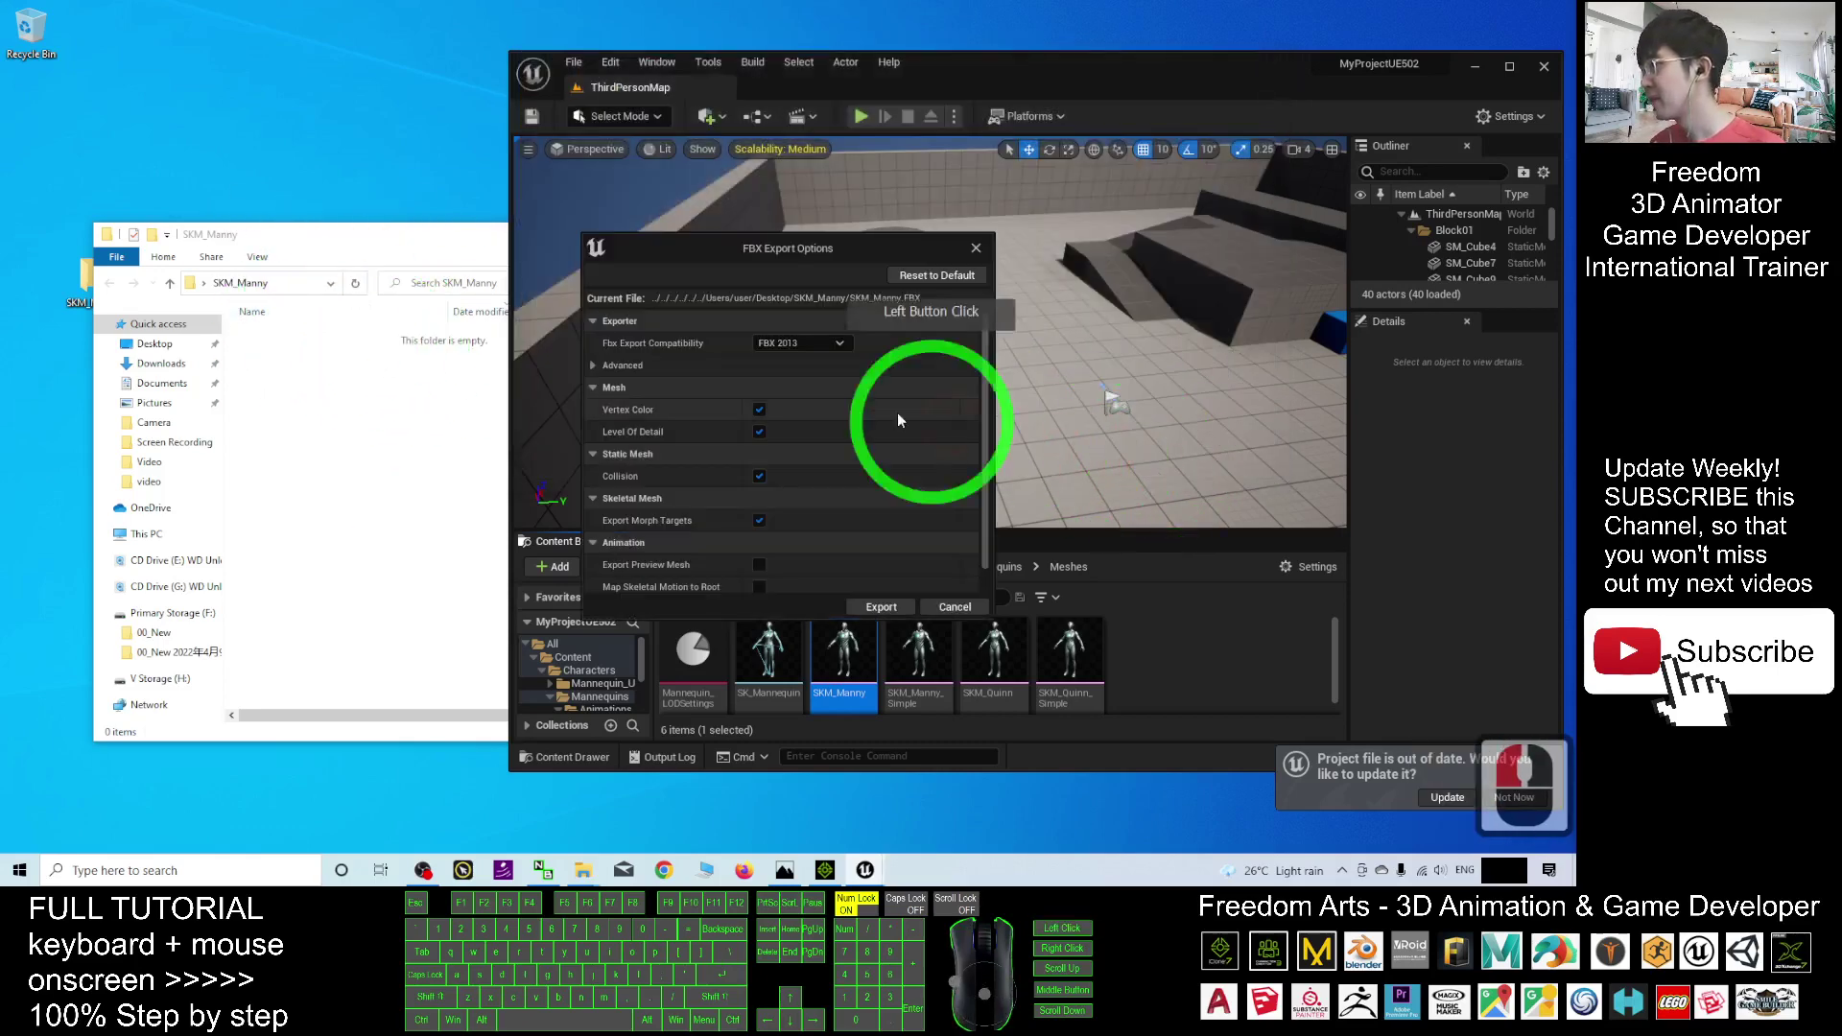
Run the mesh export with the default FBX options and check the SKM_Manny folder for the exported file.
click(881, 606)
click(452, 466)
click(360, 434)
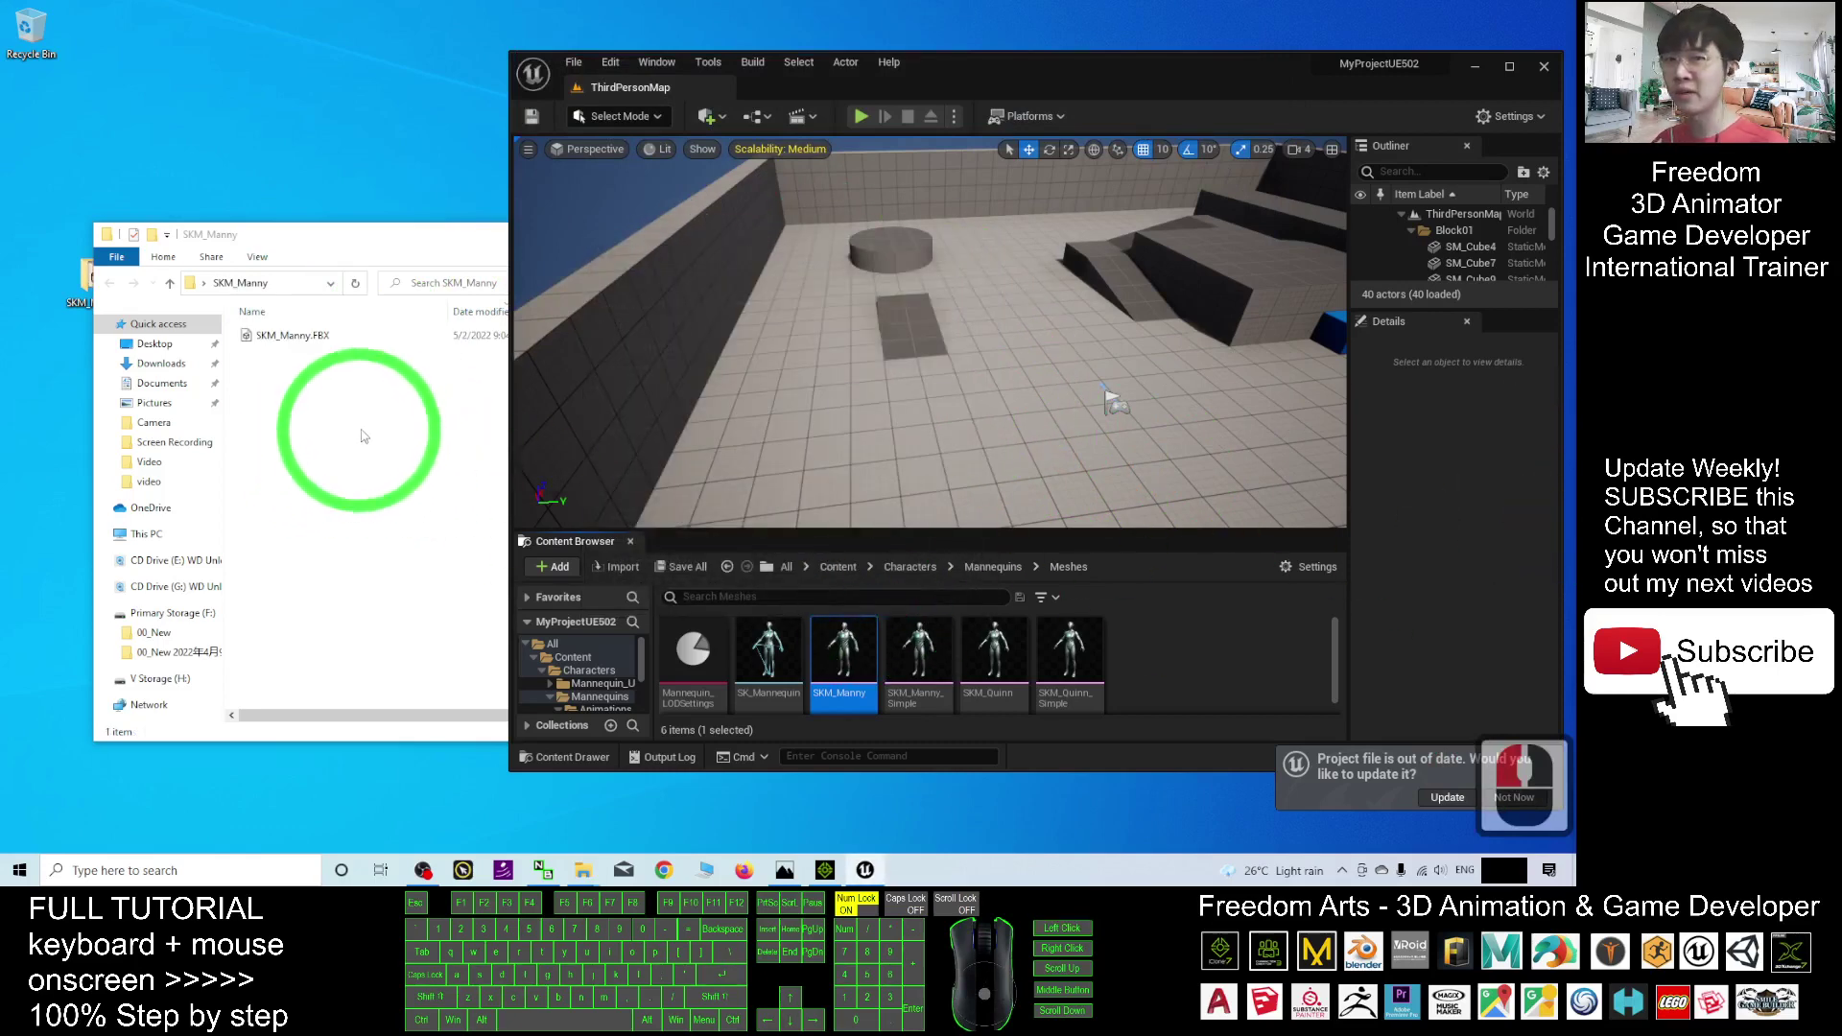
click(285, 338)
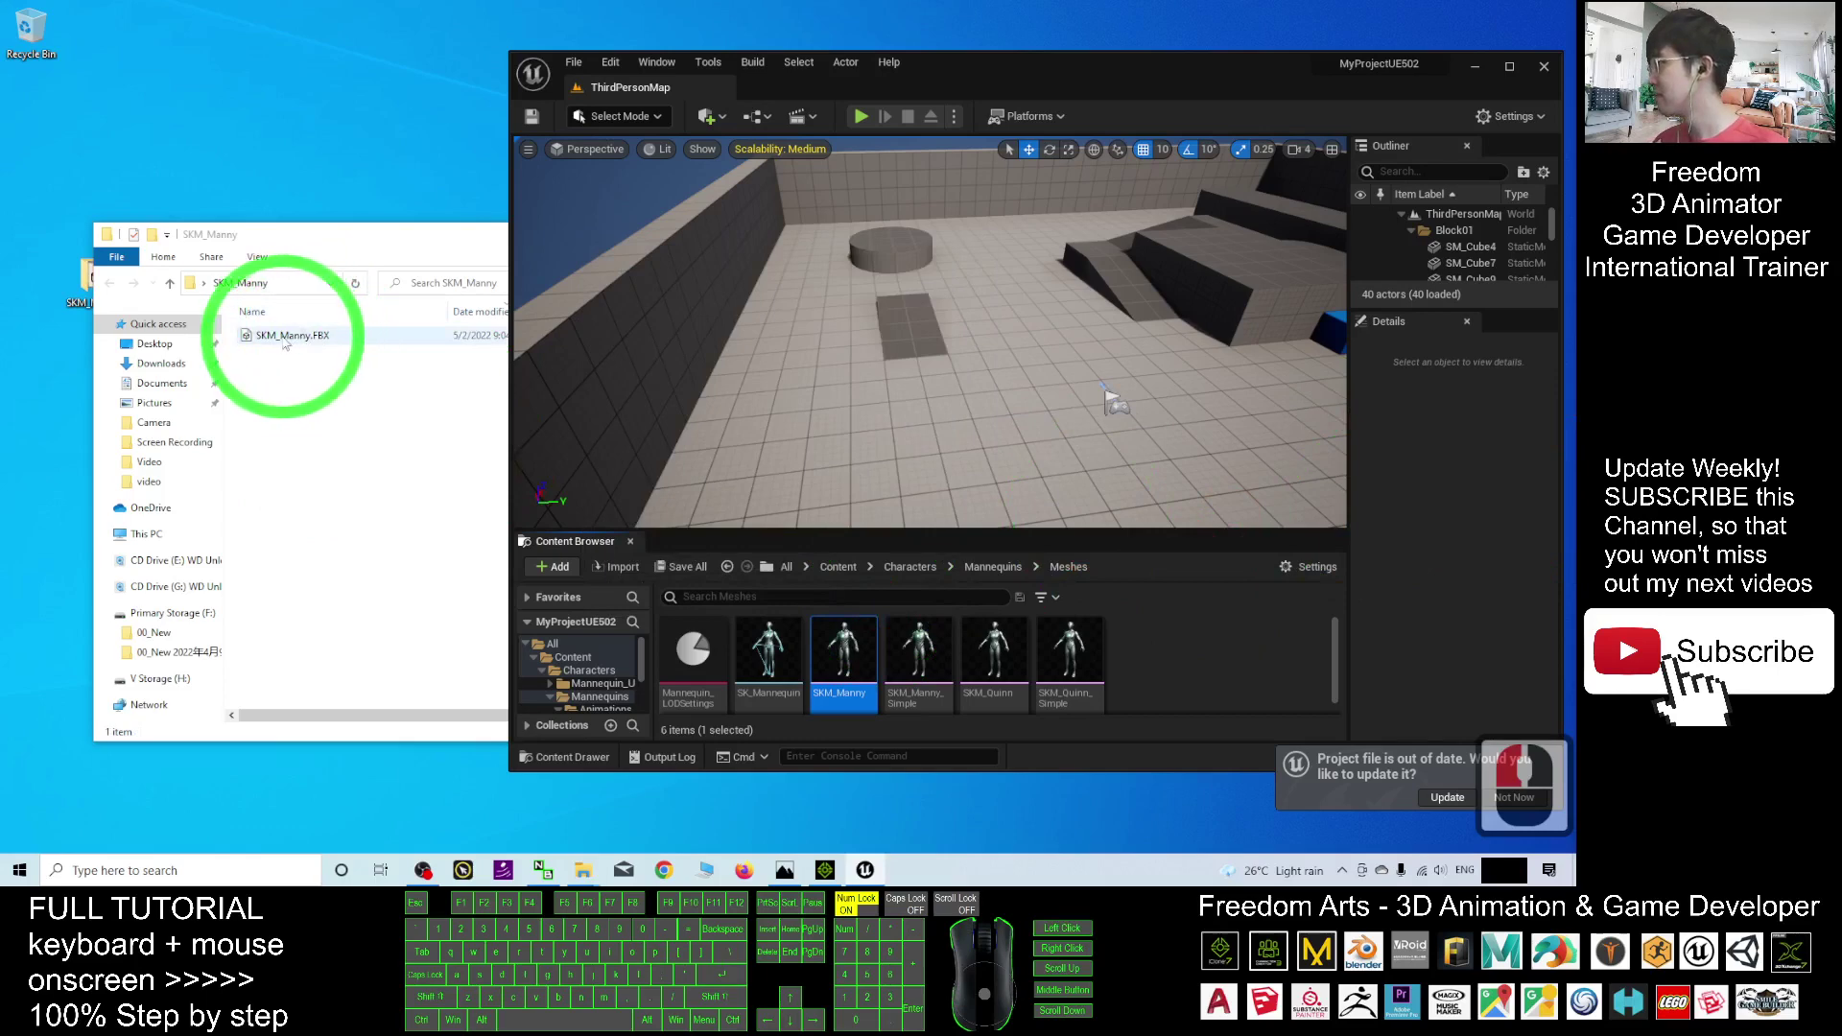
Browse from the Meshes folder to Mannequins > Animations > Manny in the project content.
click(1253, 578)
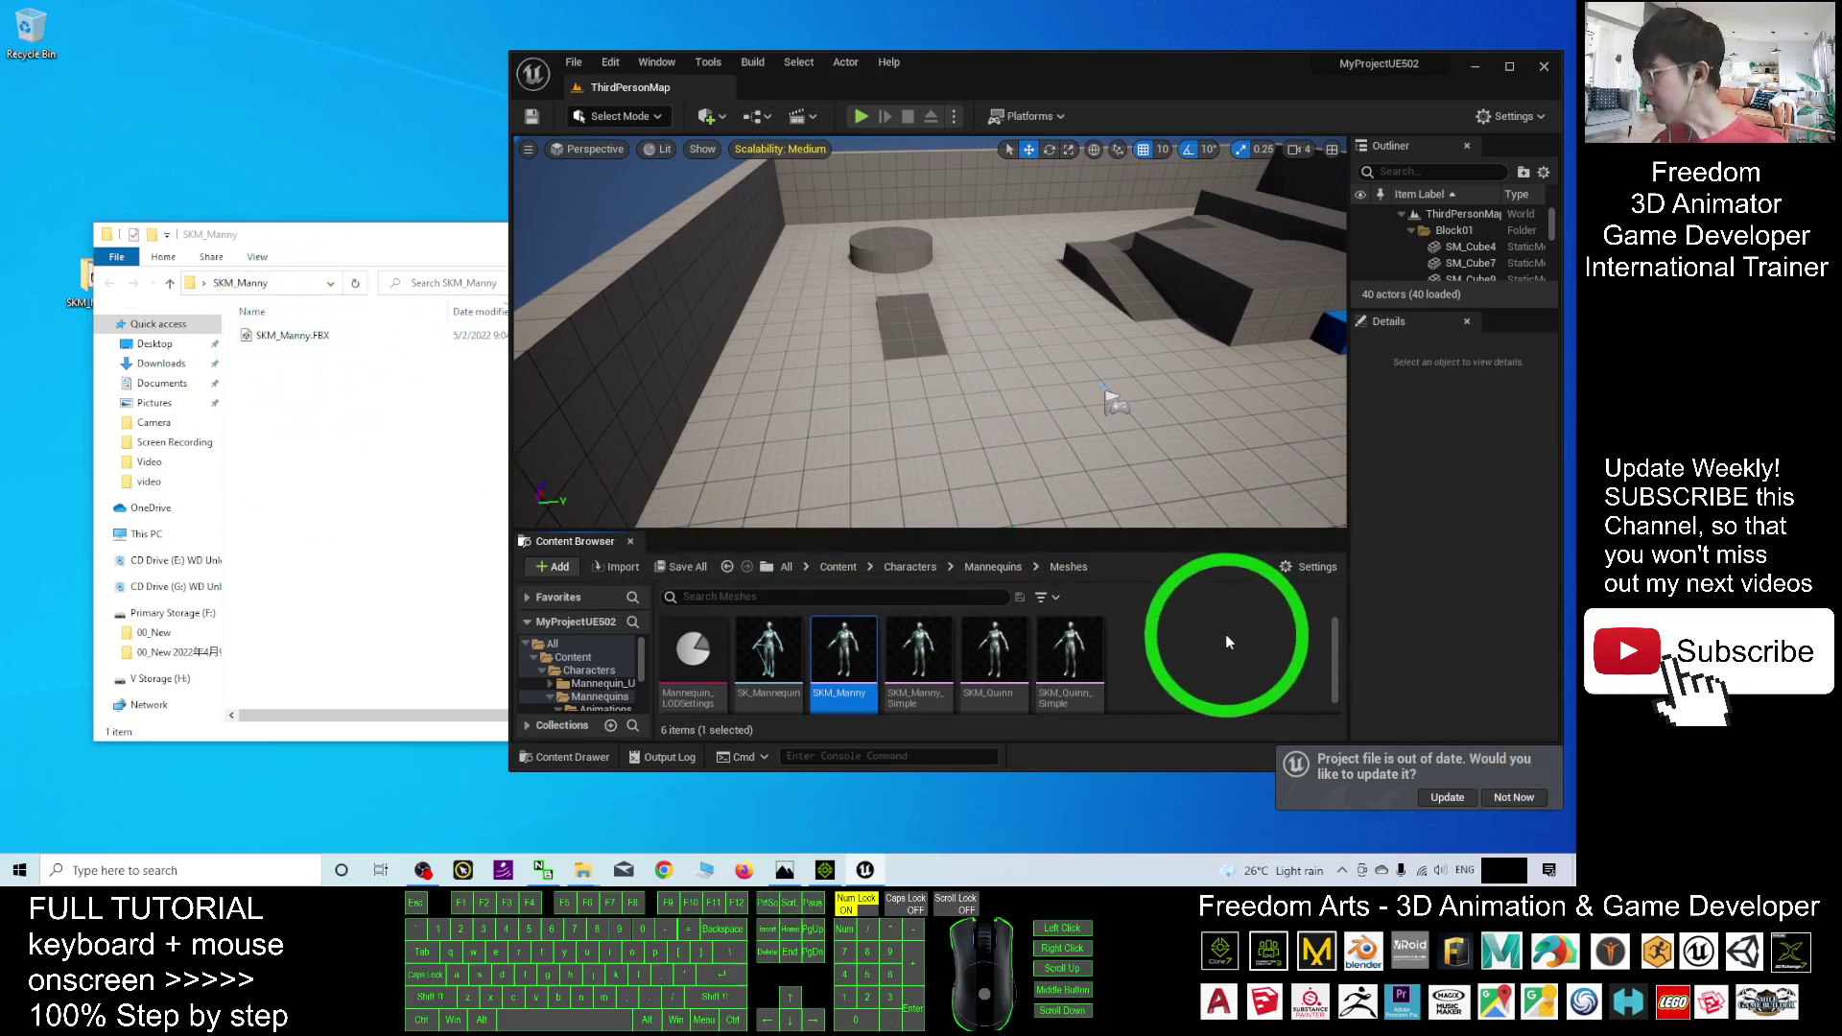
click(885, 597)
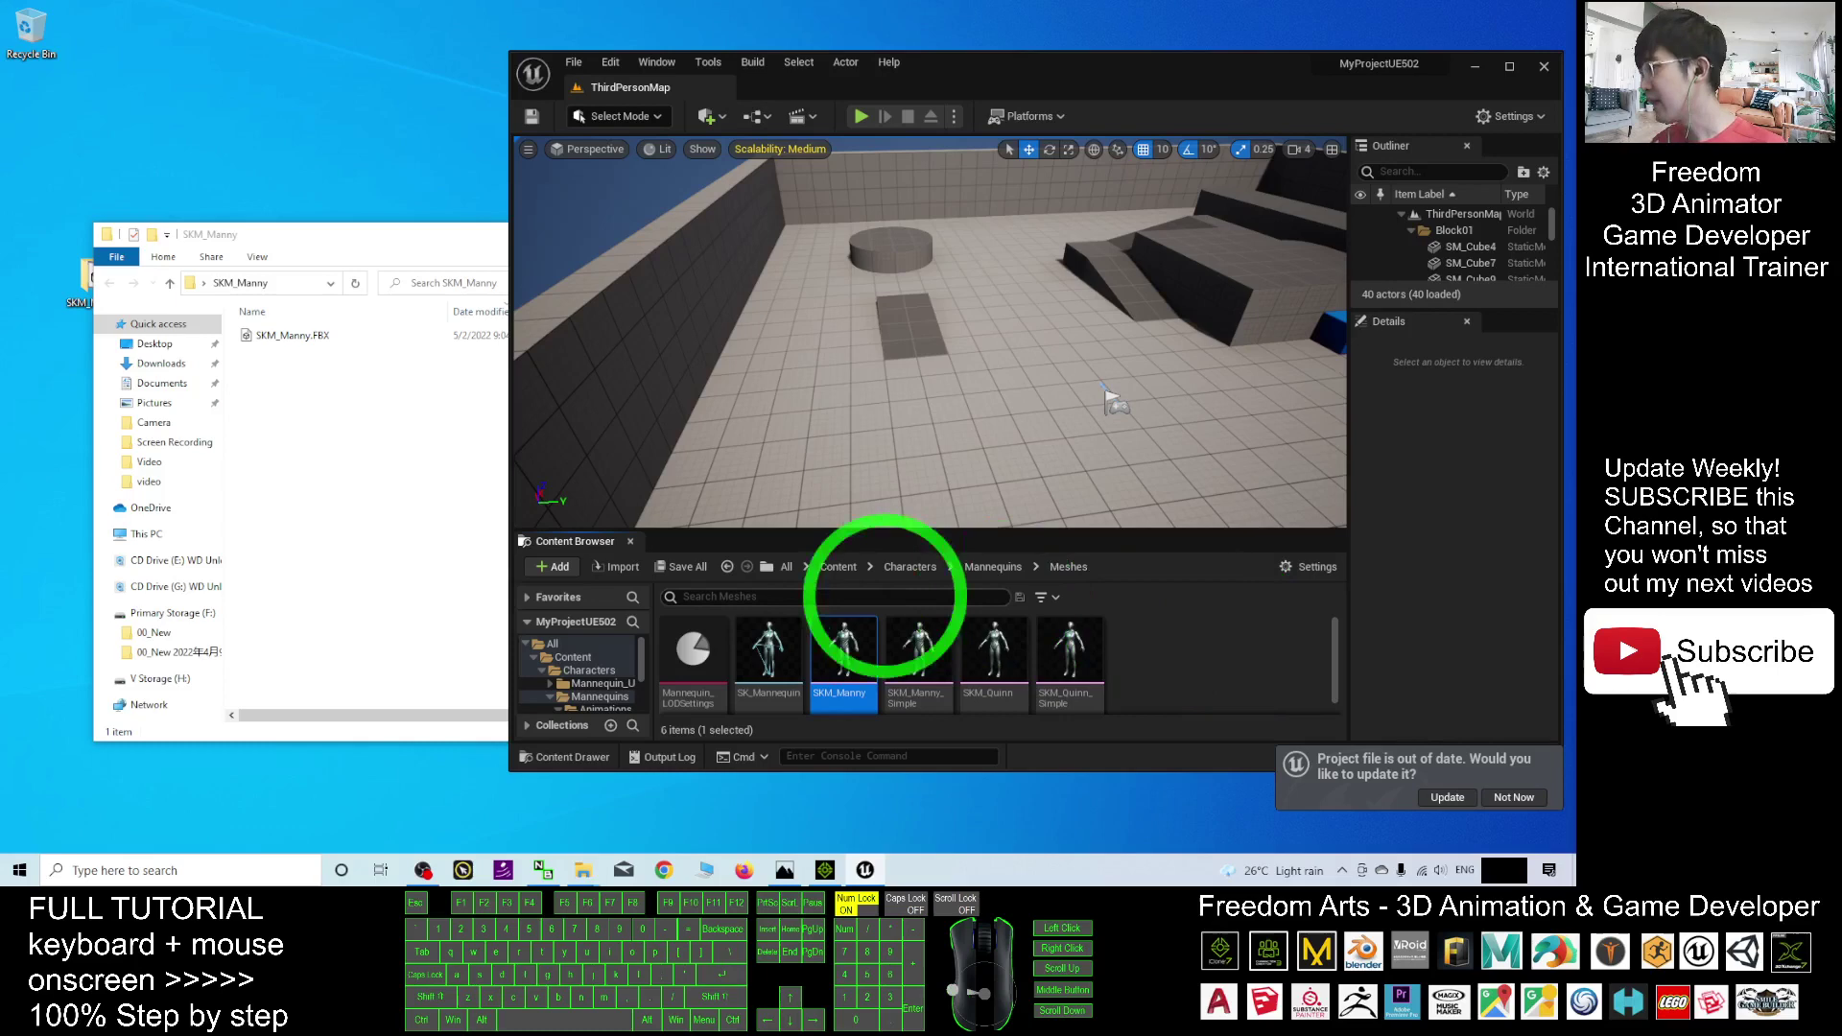
click(996, 569)
double_click(690, 649)
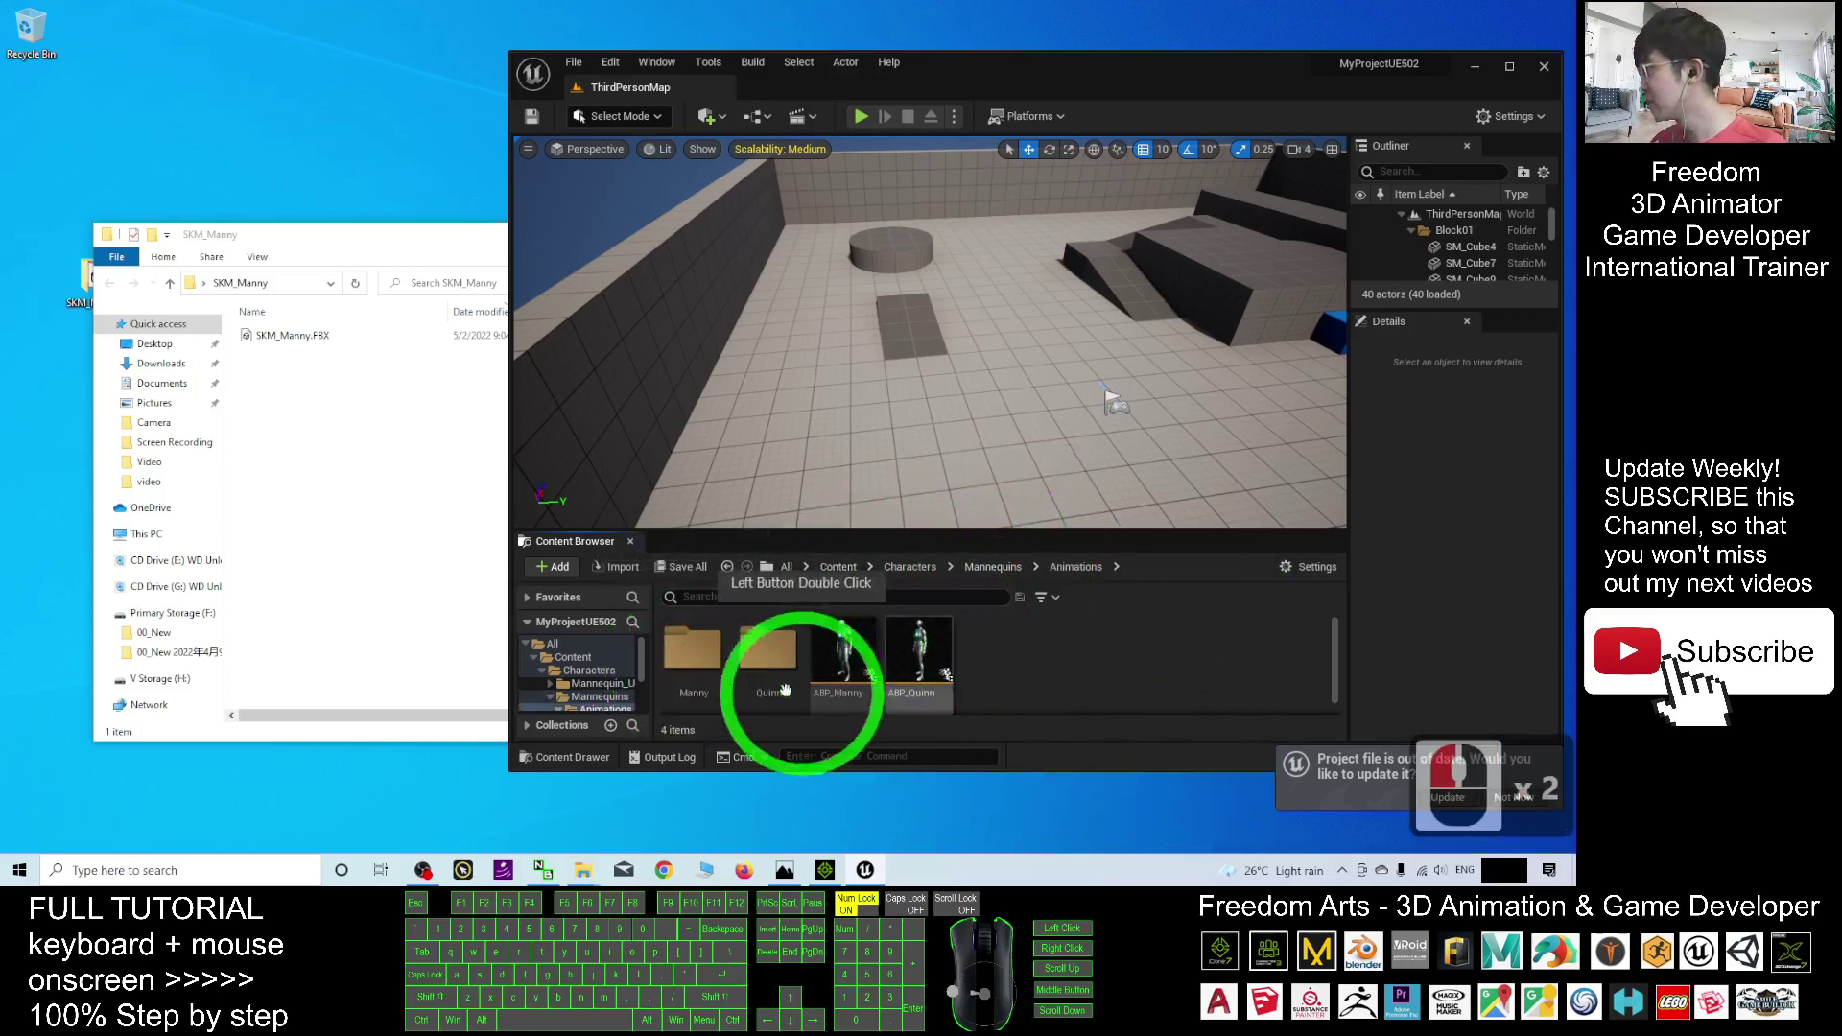
double_click(694, 653)
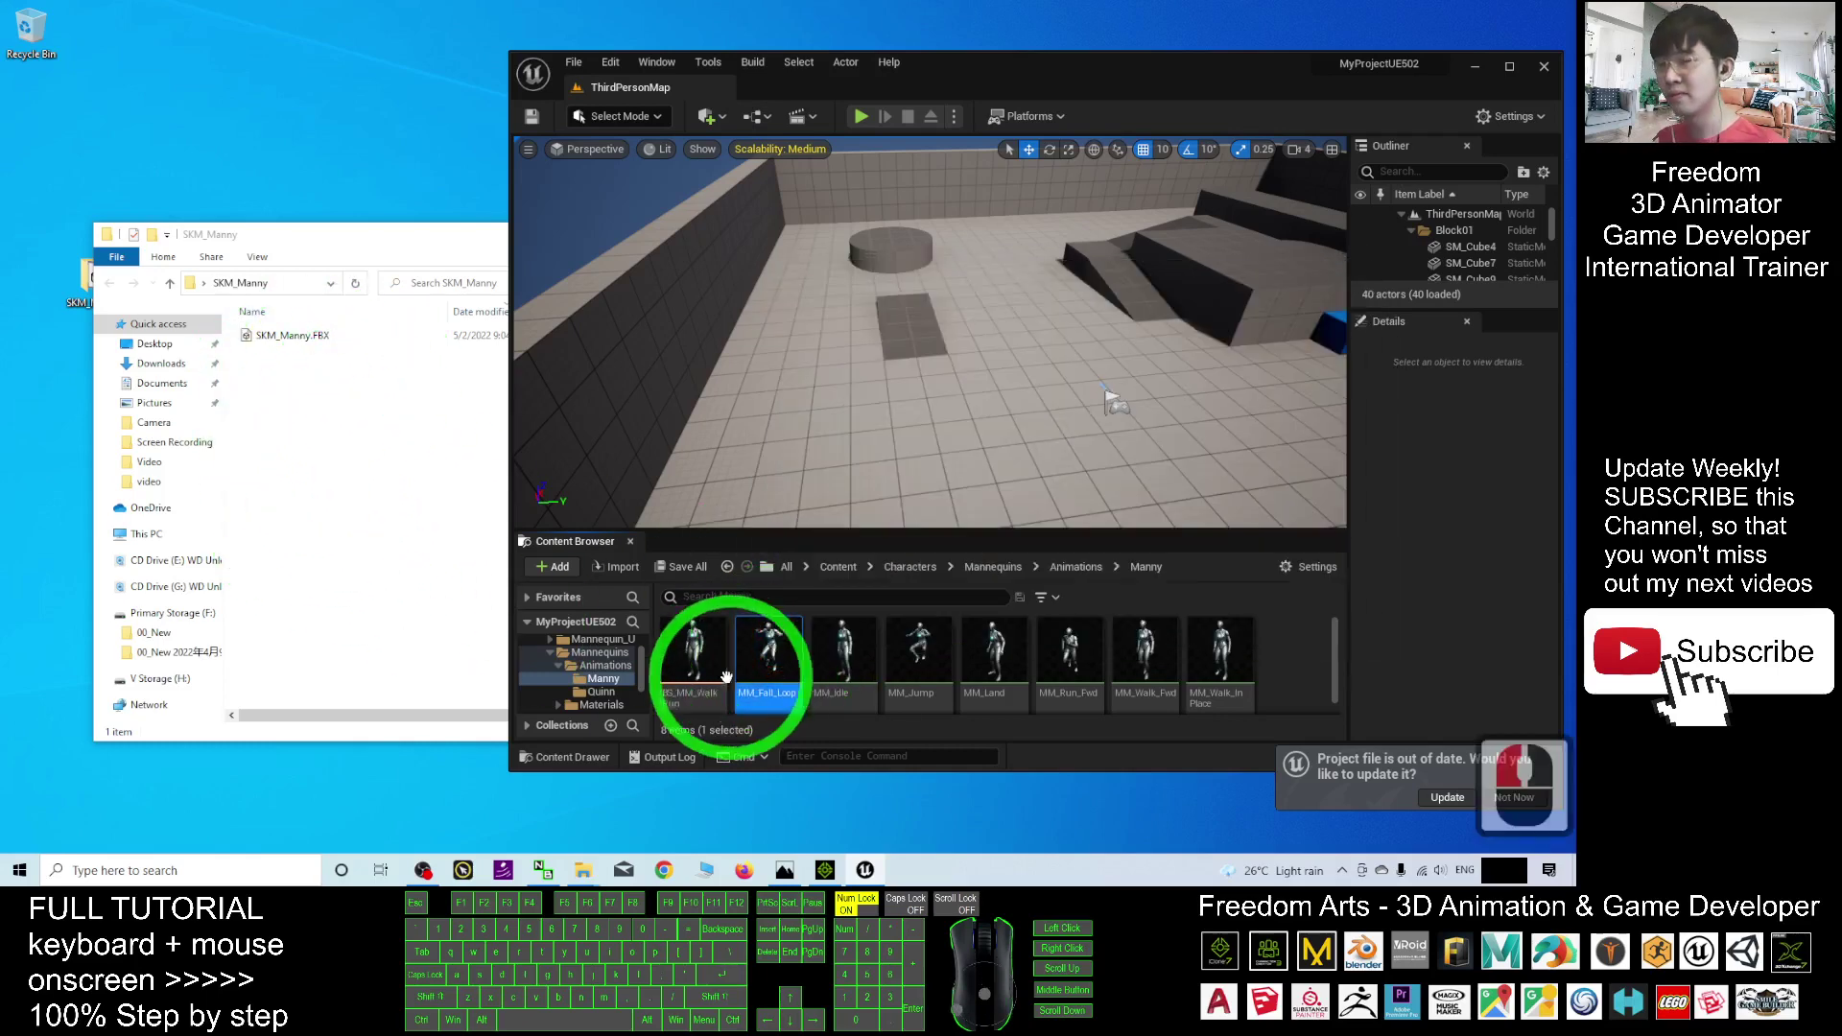
Select all animation sequences from MM_Fall_Loop through MM_Walk_InPlace, leaving out the blend space, and start exporting them.
shift+click(1238, 669)
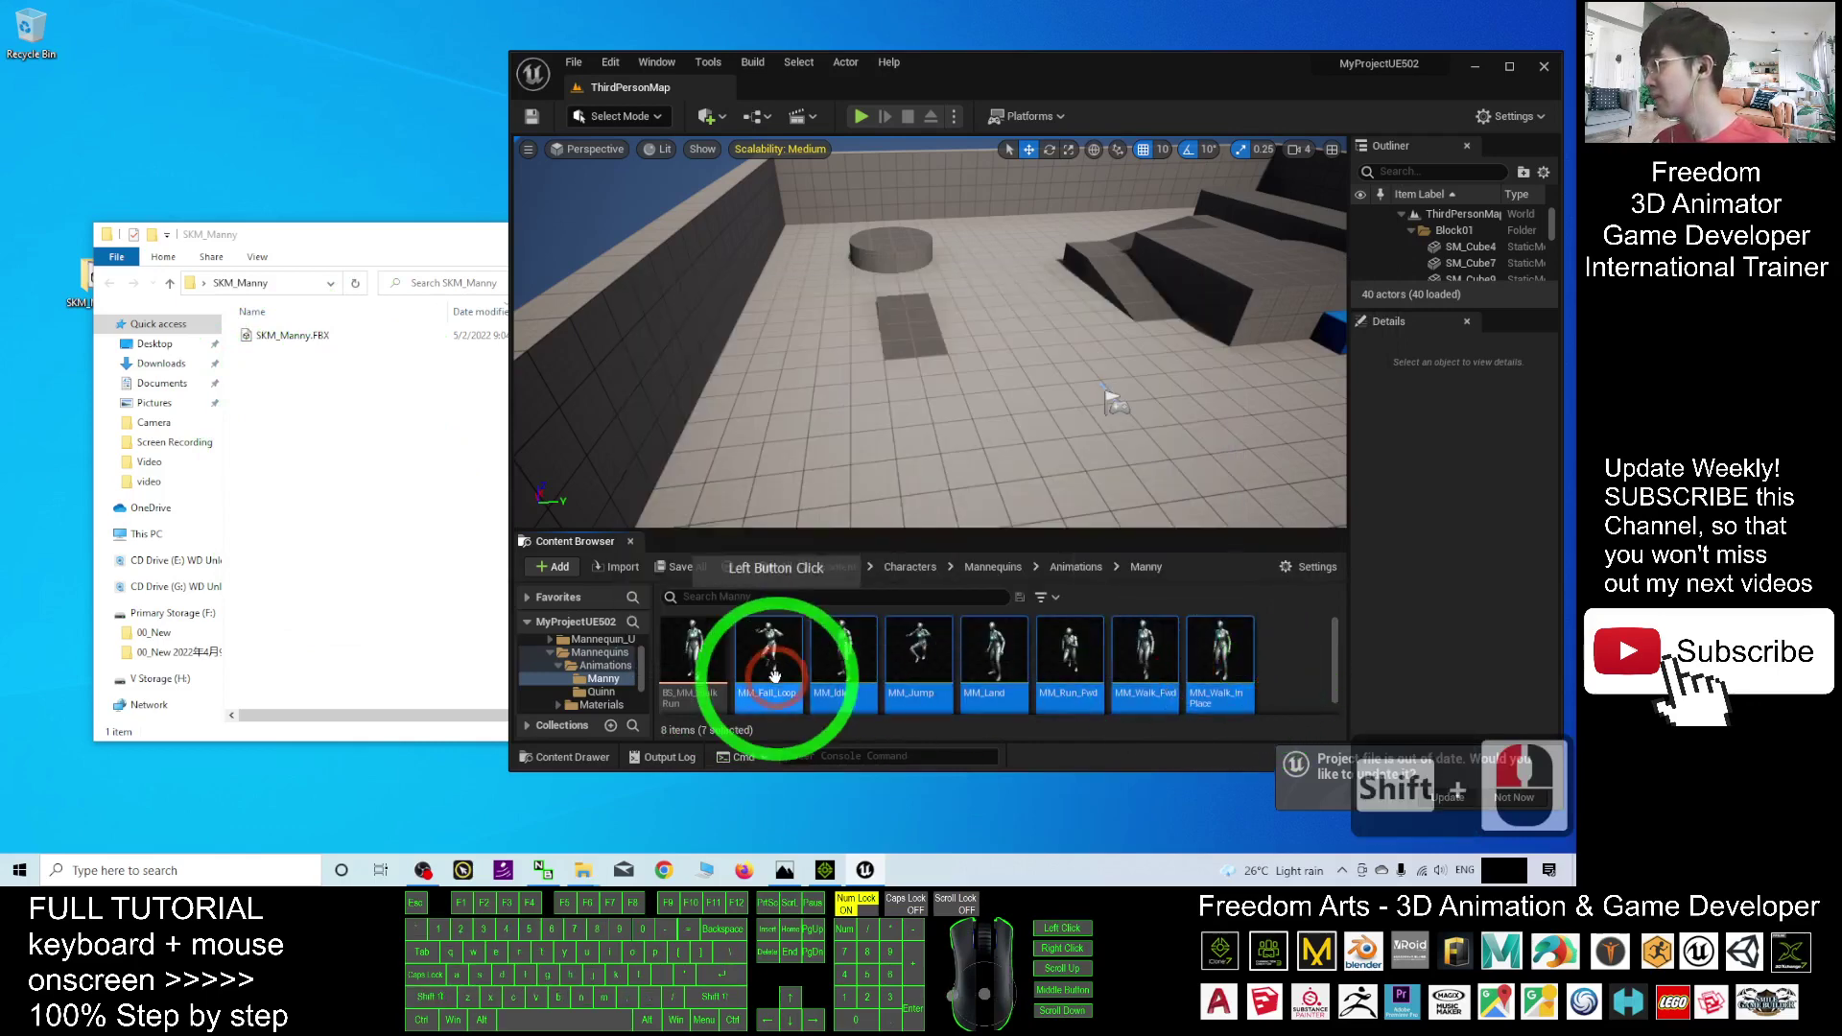
right_click(765, 669)
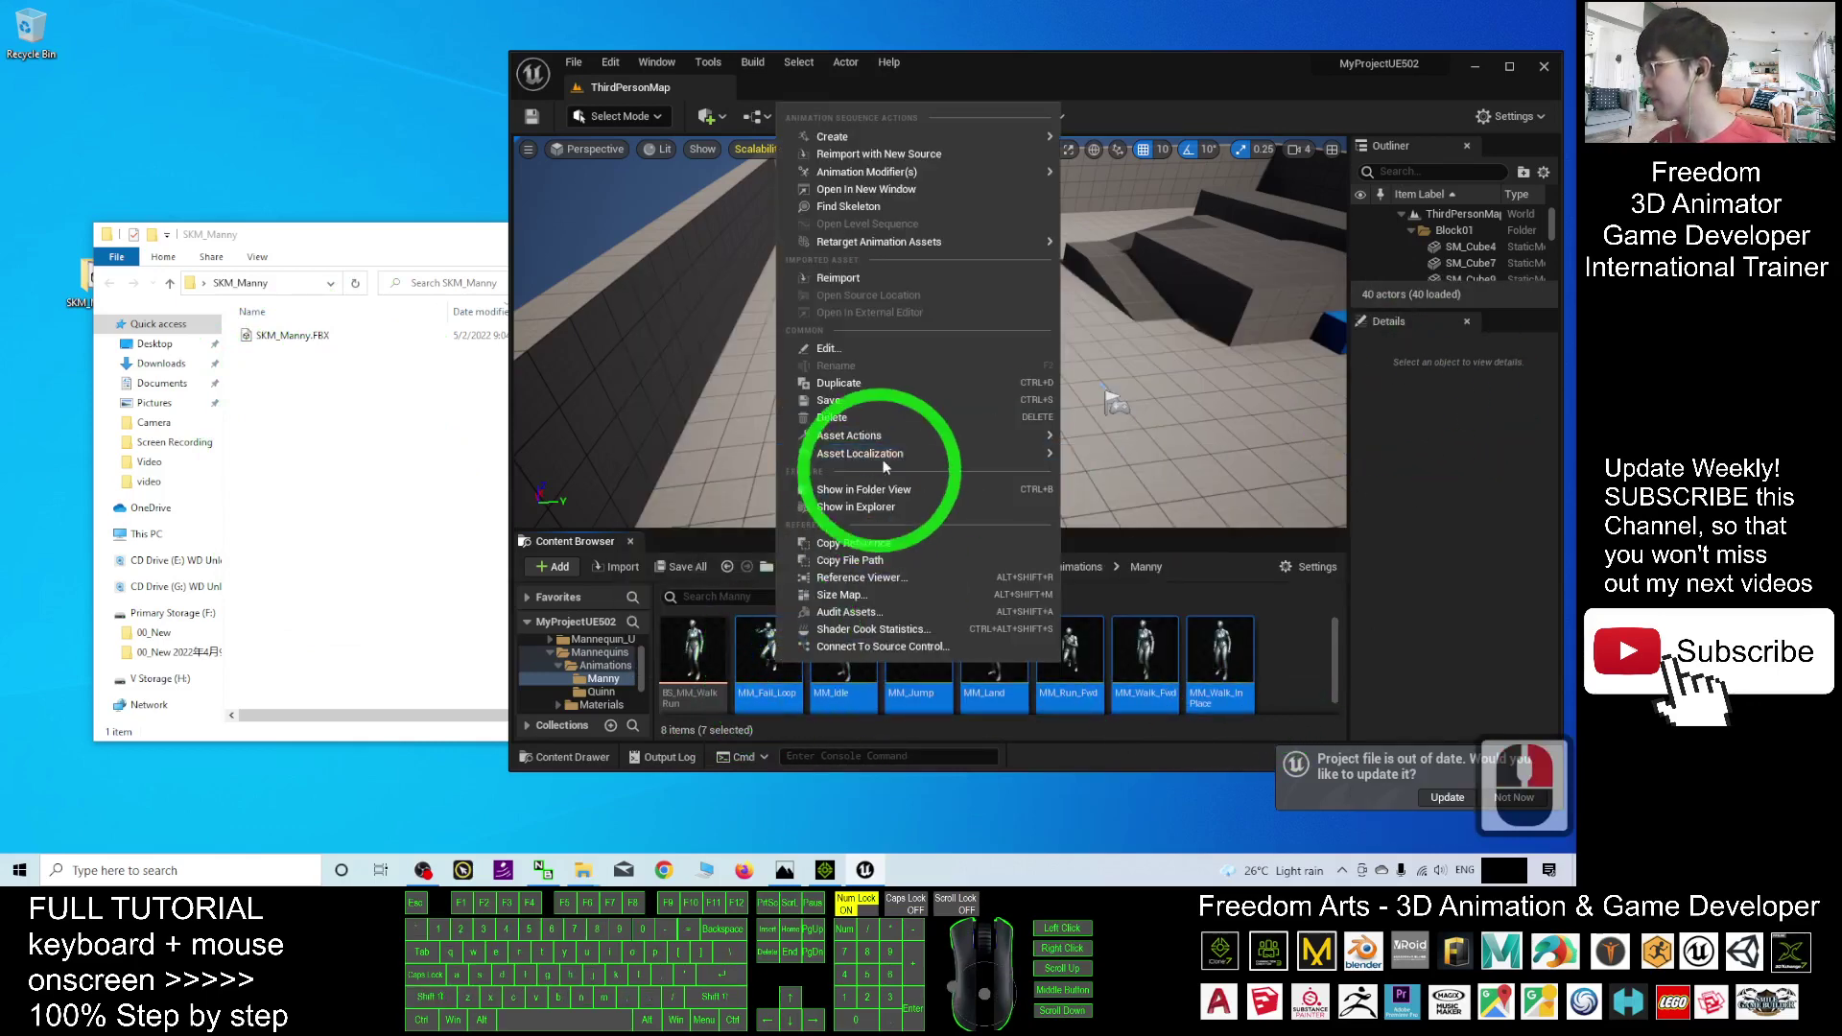
mouse_move(876, 436)
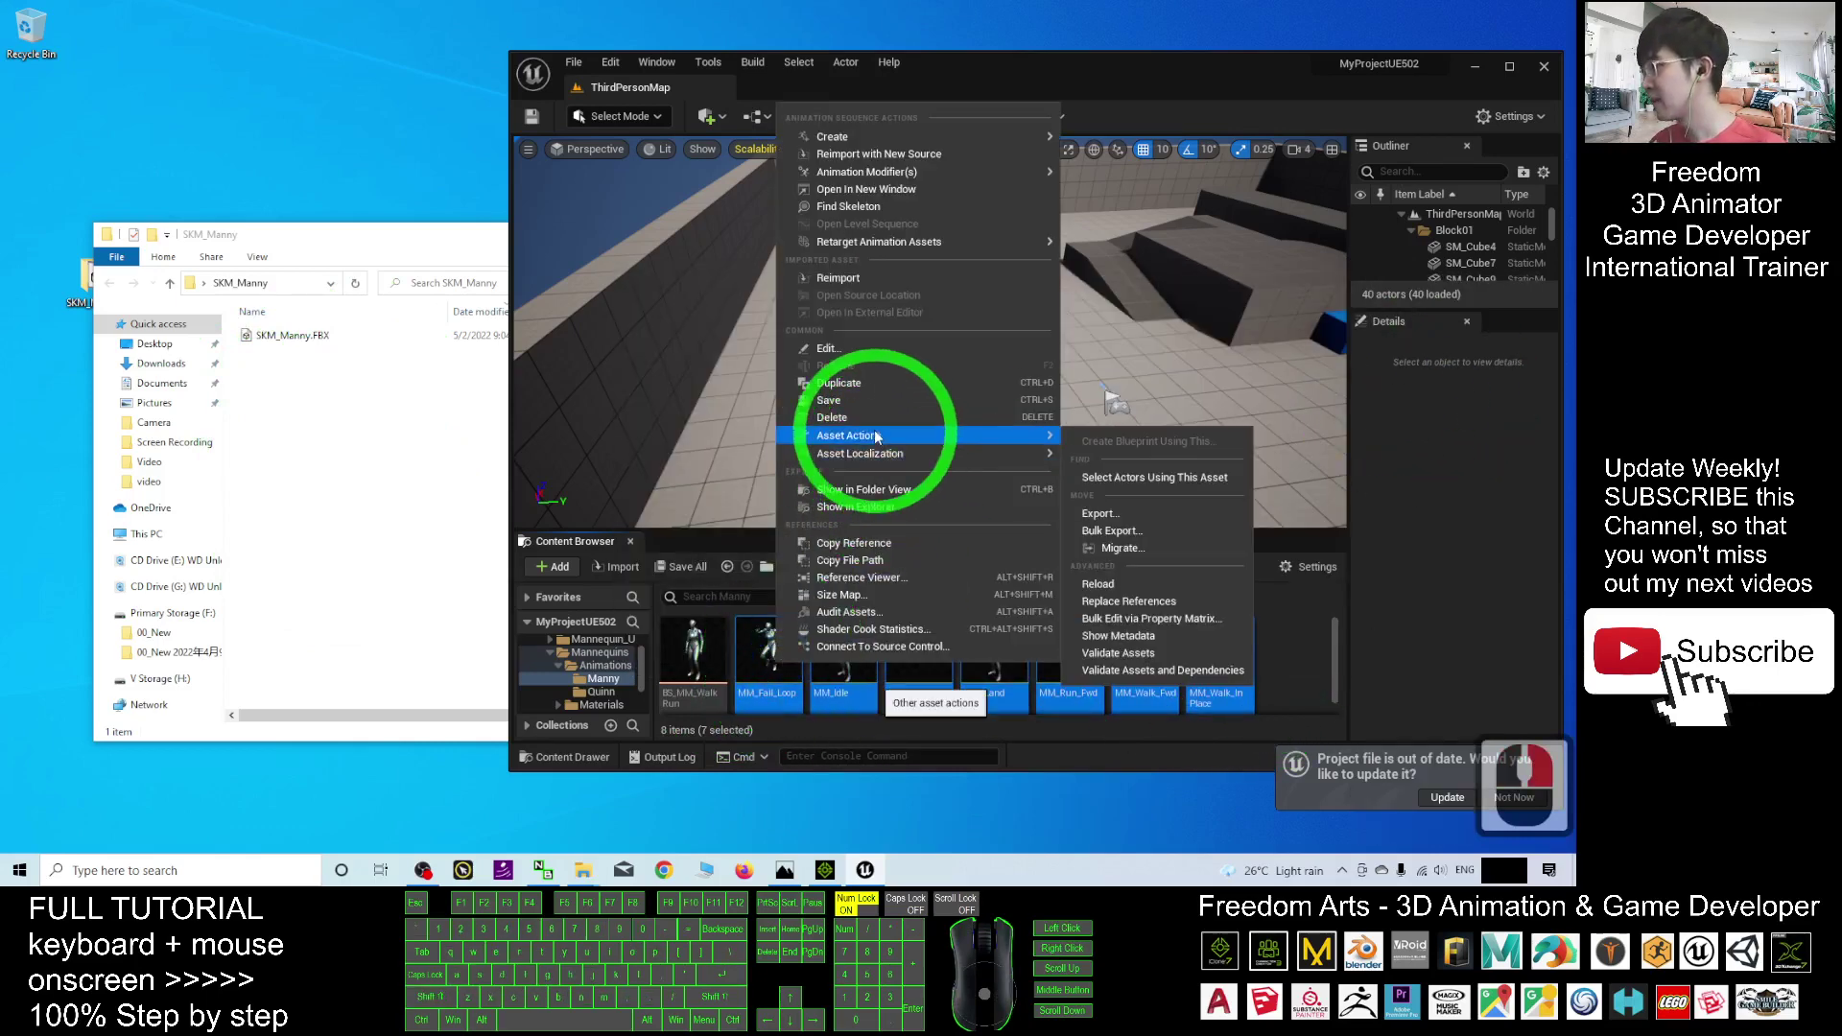
click(1118, 515)
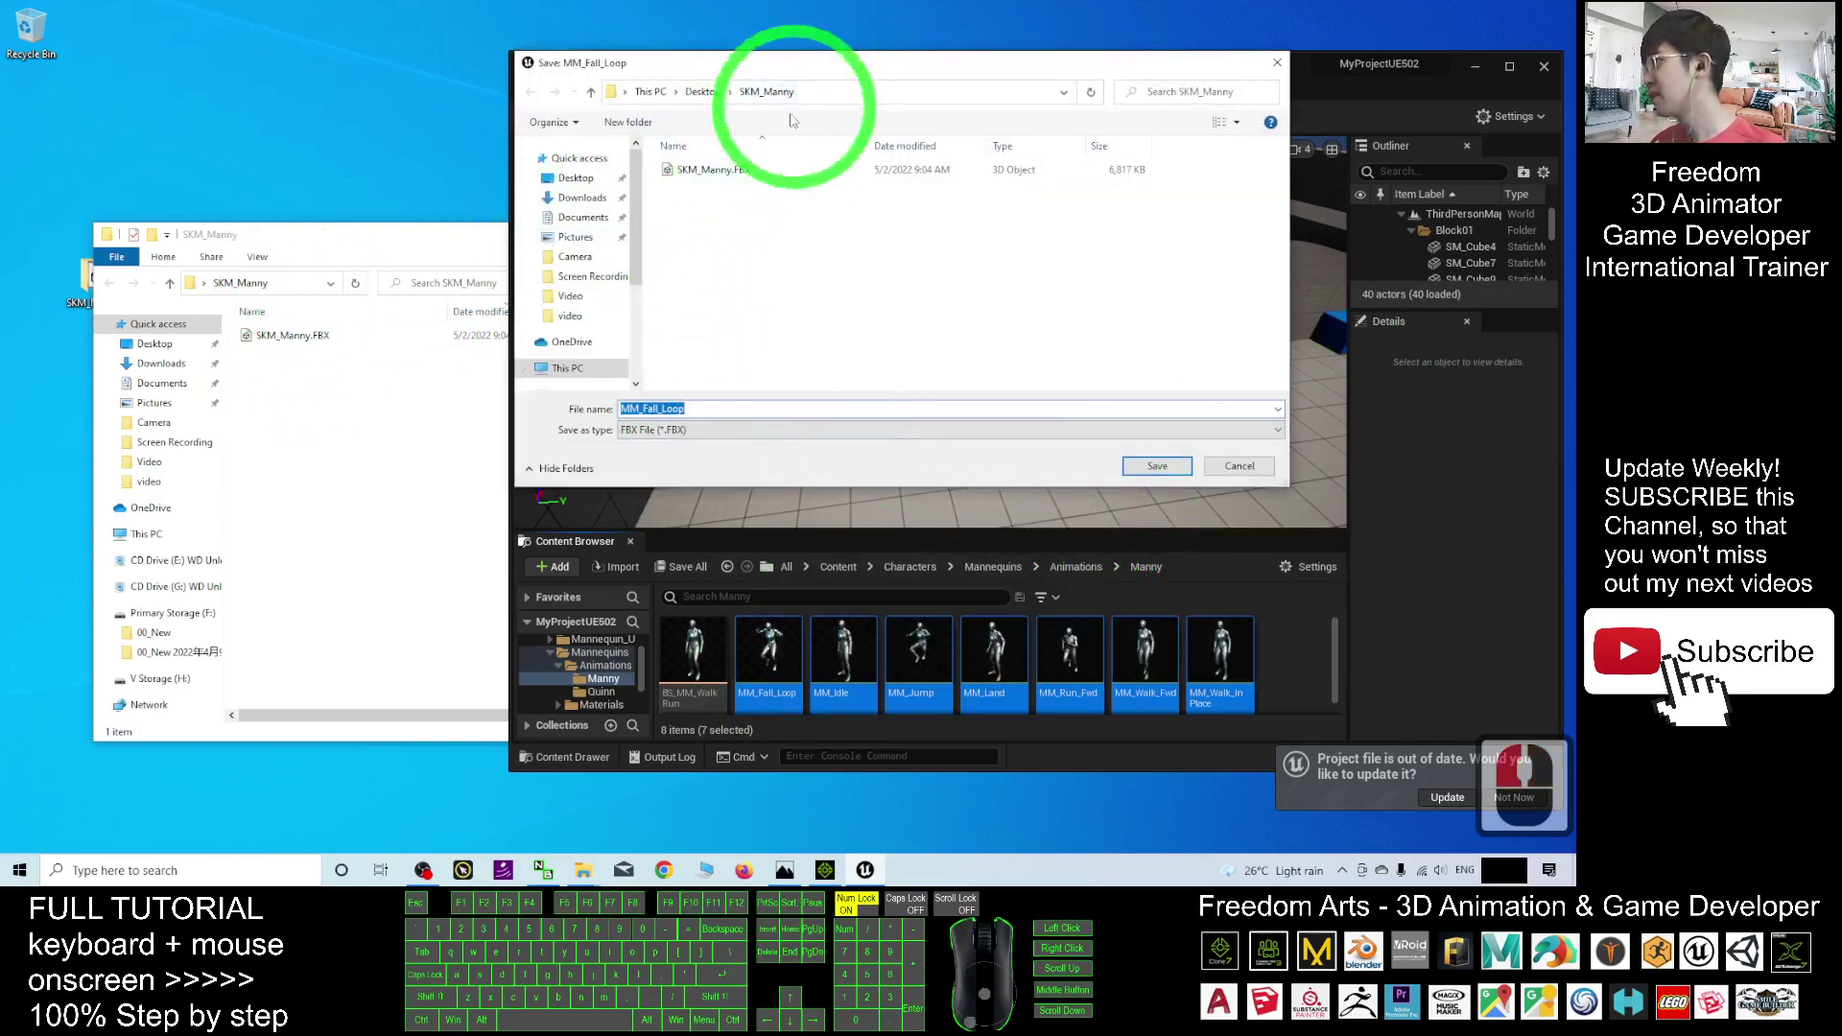
Create a folder named Animation inside the desktop's SKM_Manny folder and make it the save location.
right_click(692, 257)
mouse_move(739, 452)
click(923, 458)
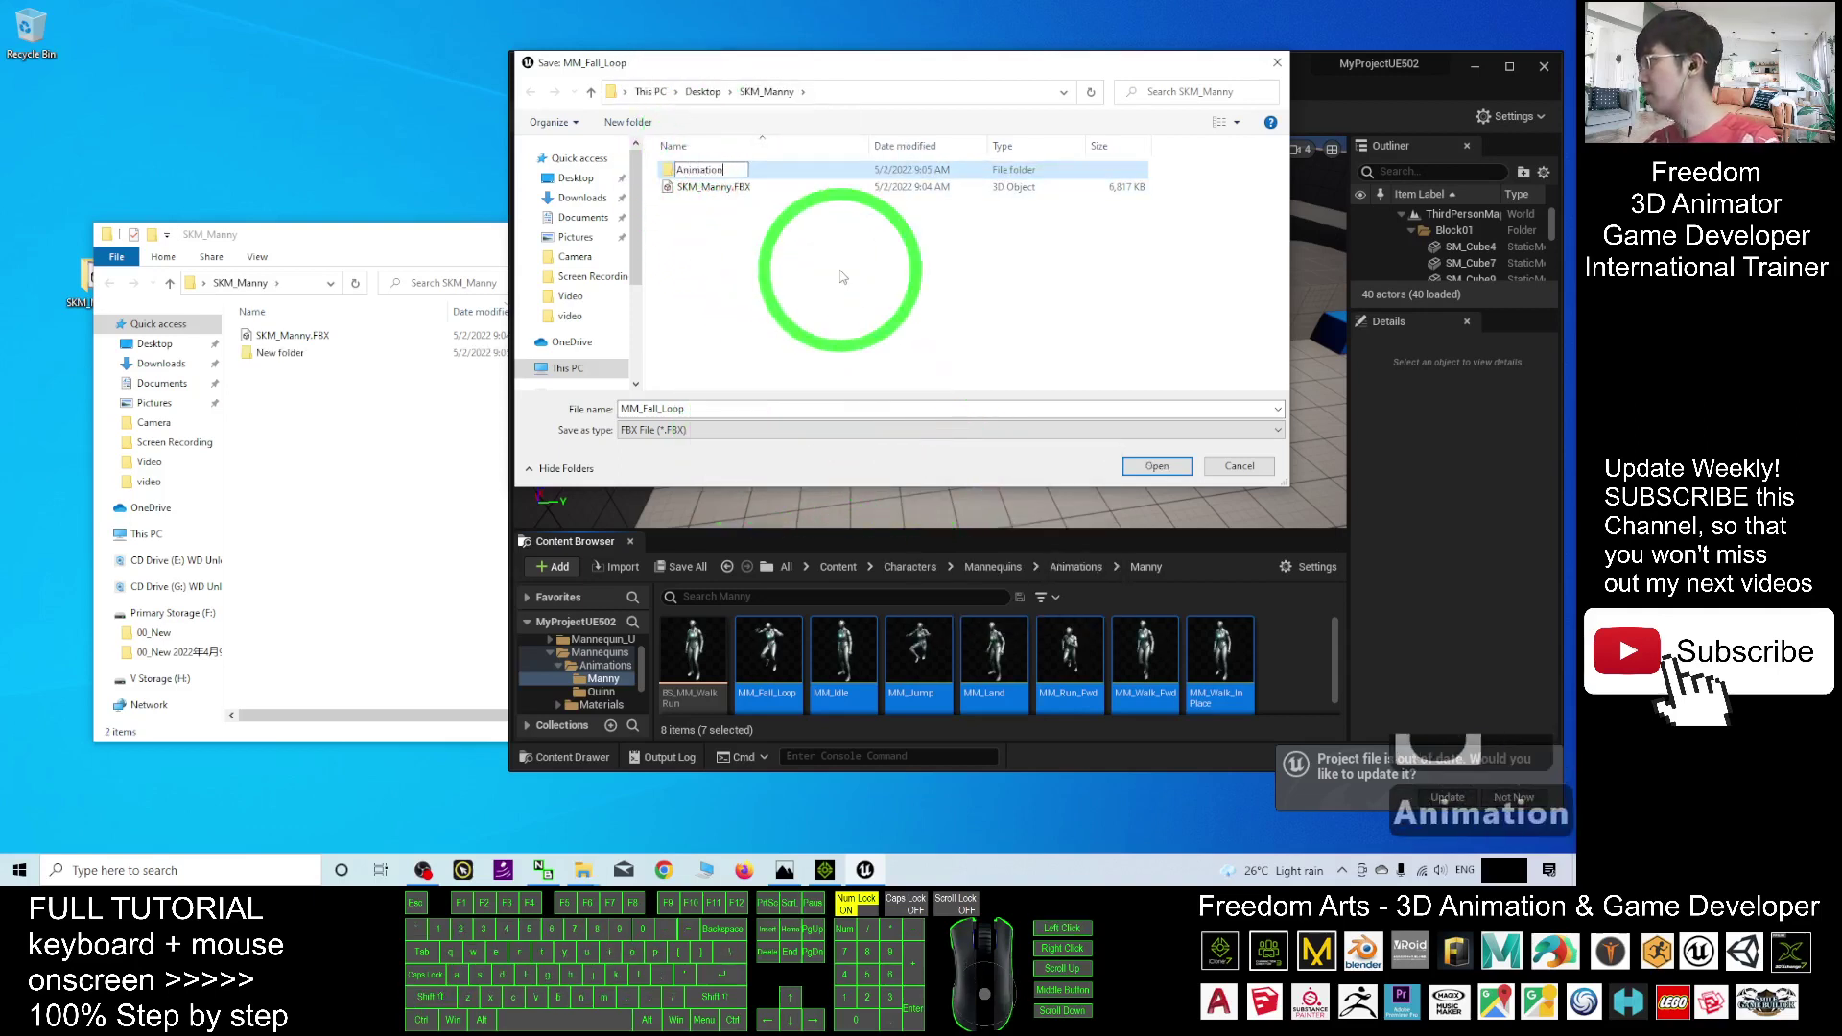
double_click(802, 169)
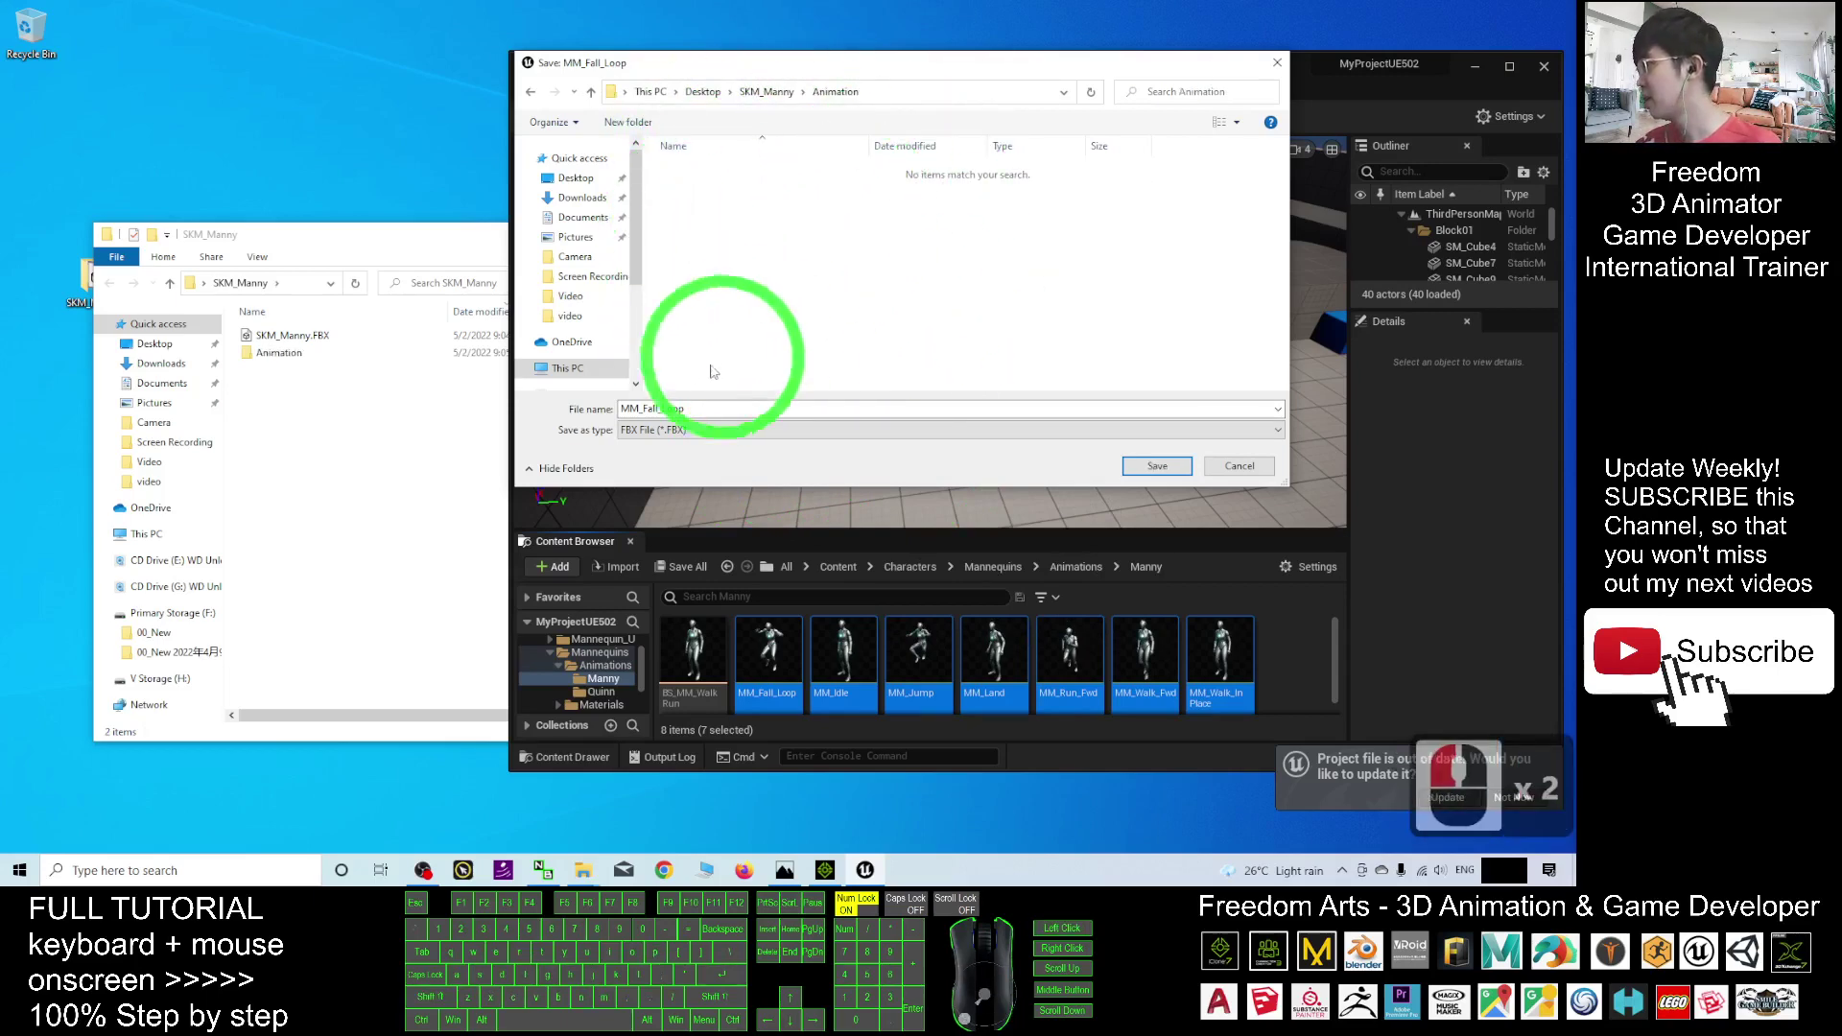
Export MM_Fall_Loop, MM_Idle, MM_Jump and MM_Land as FBX into the Animation folder with default export options.
click(1173, 466)
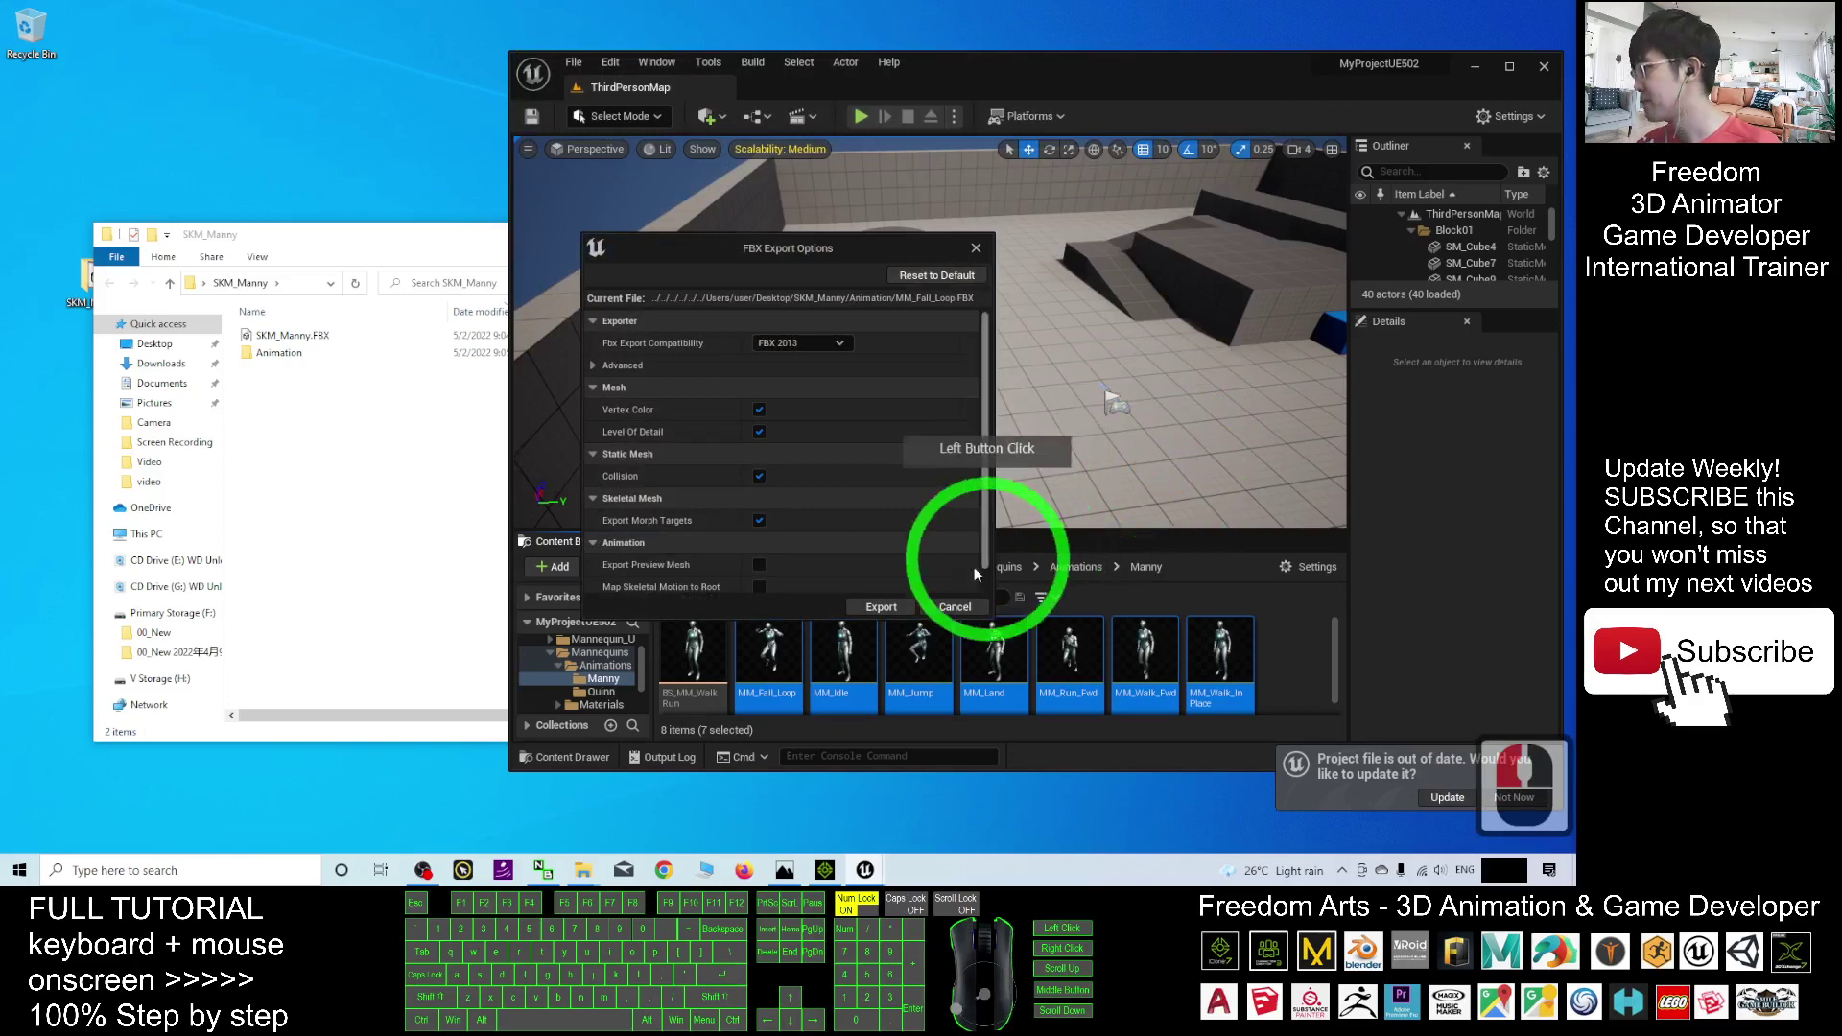
click(876, 607)
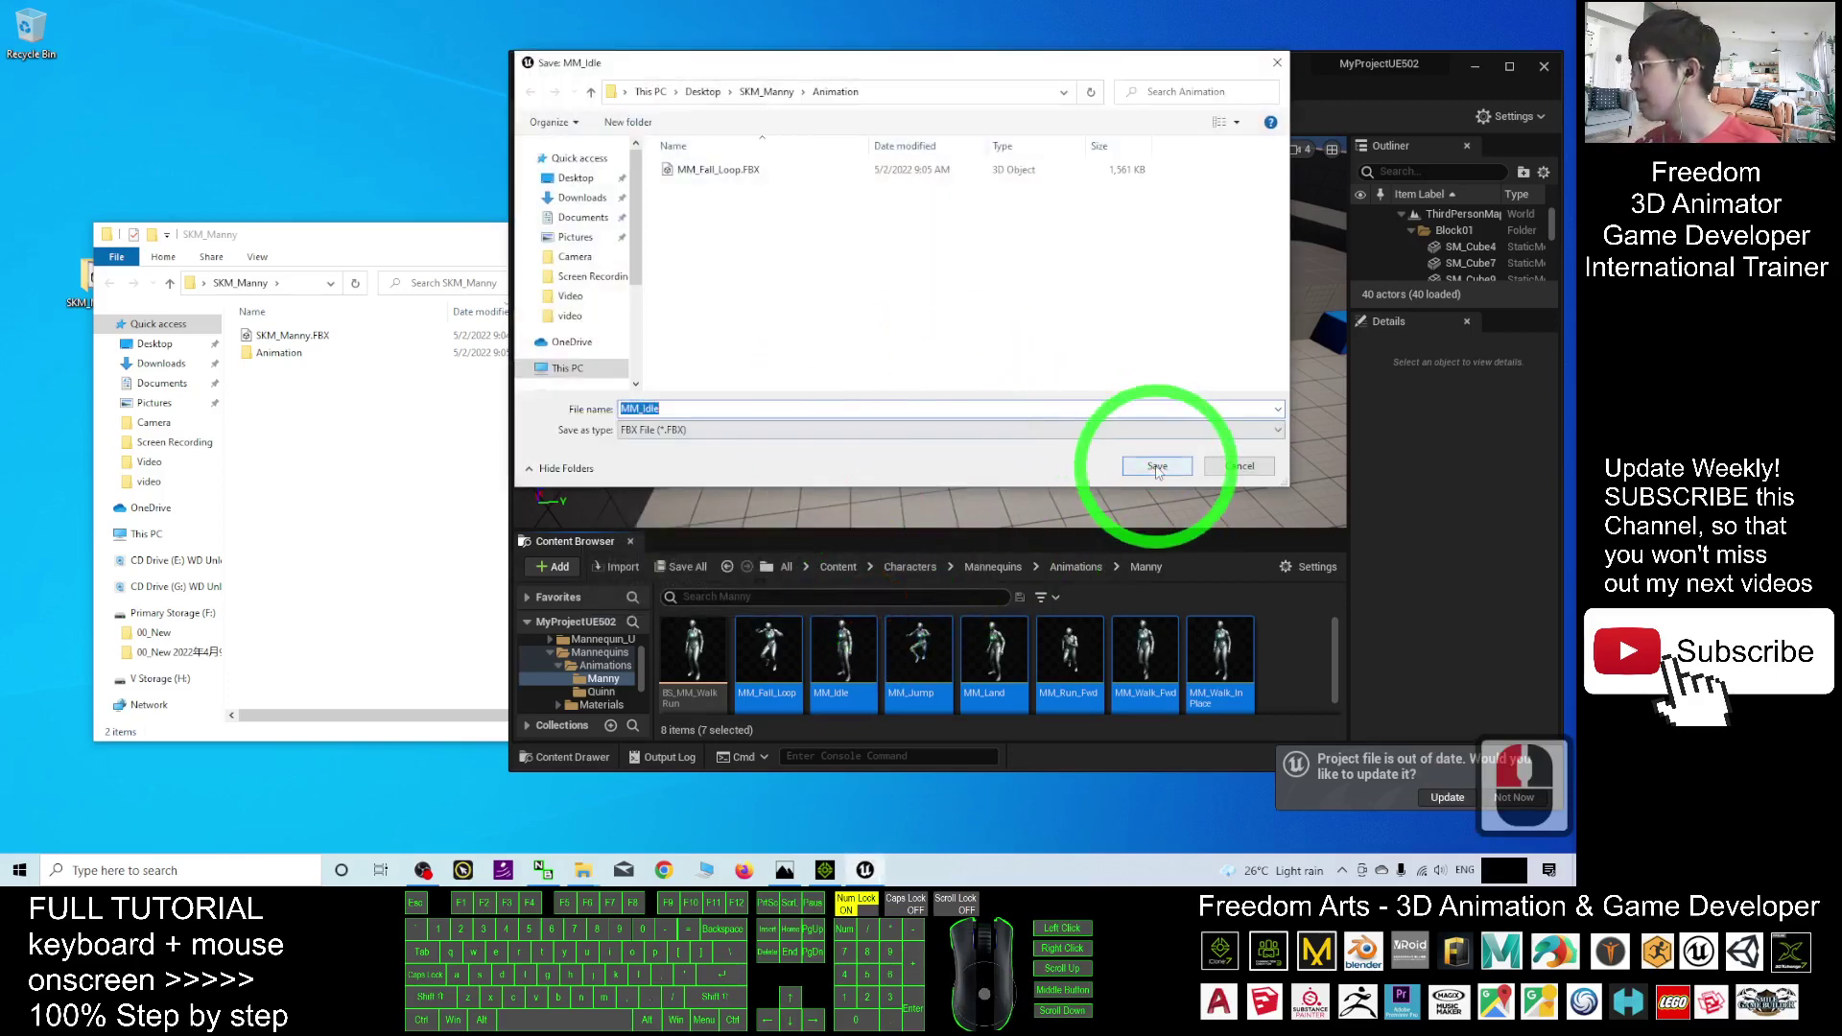
click(1158, 469)
click(879, 607)
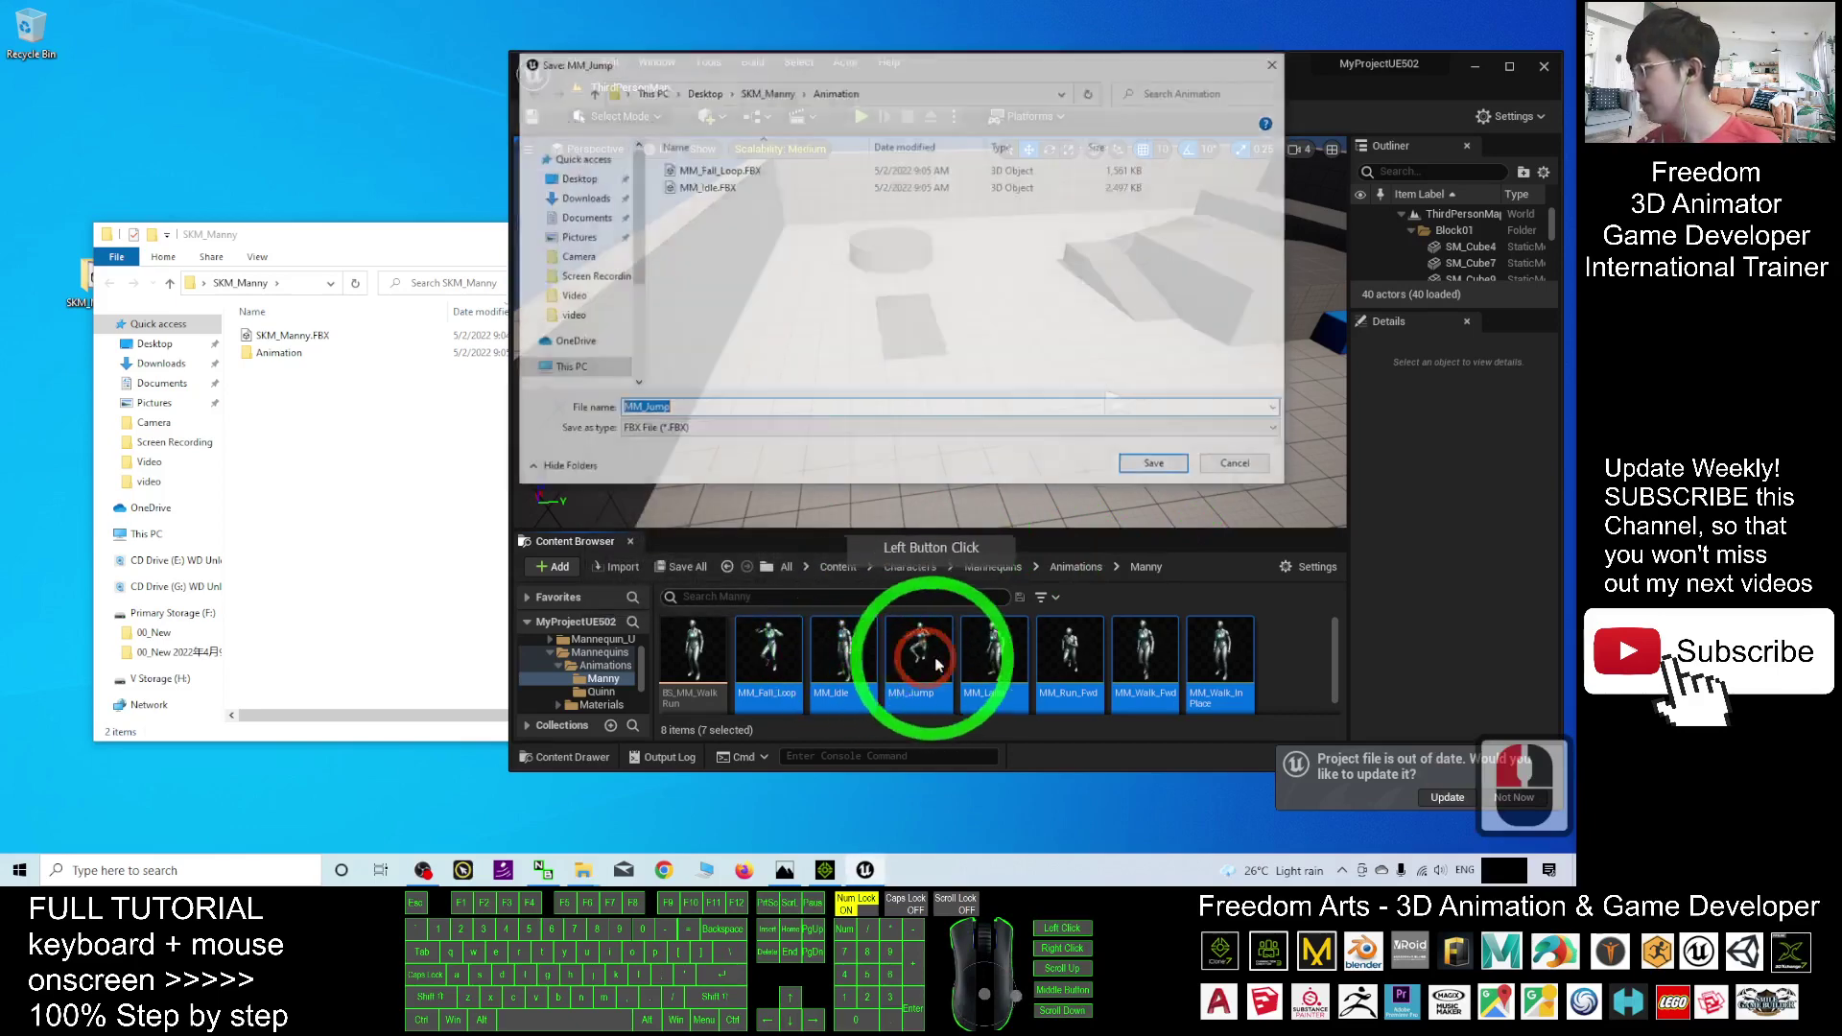
click(1168, 460)
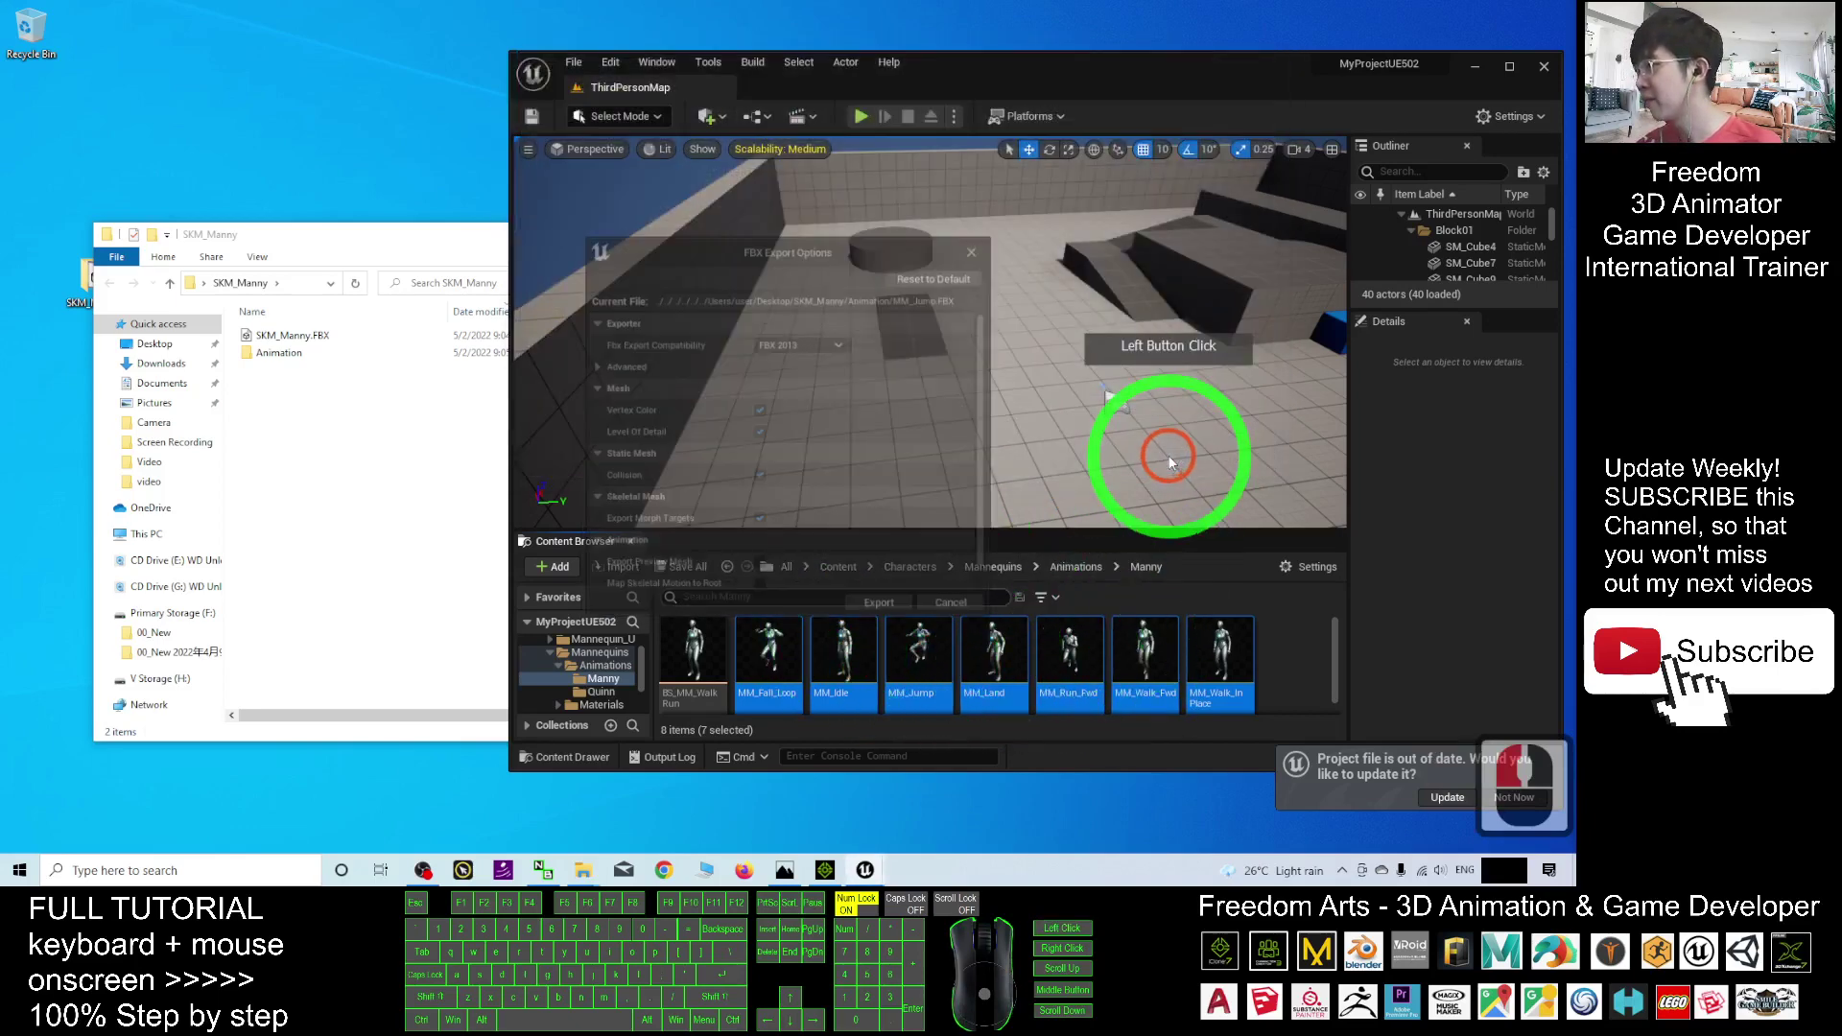
click(879, 608)
click(1150, 463)
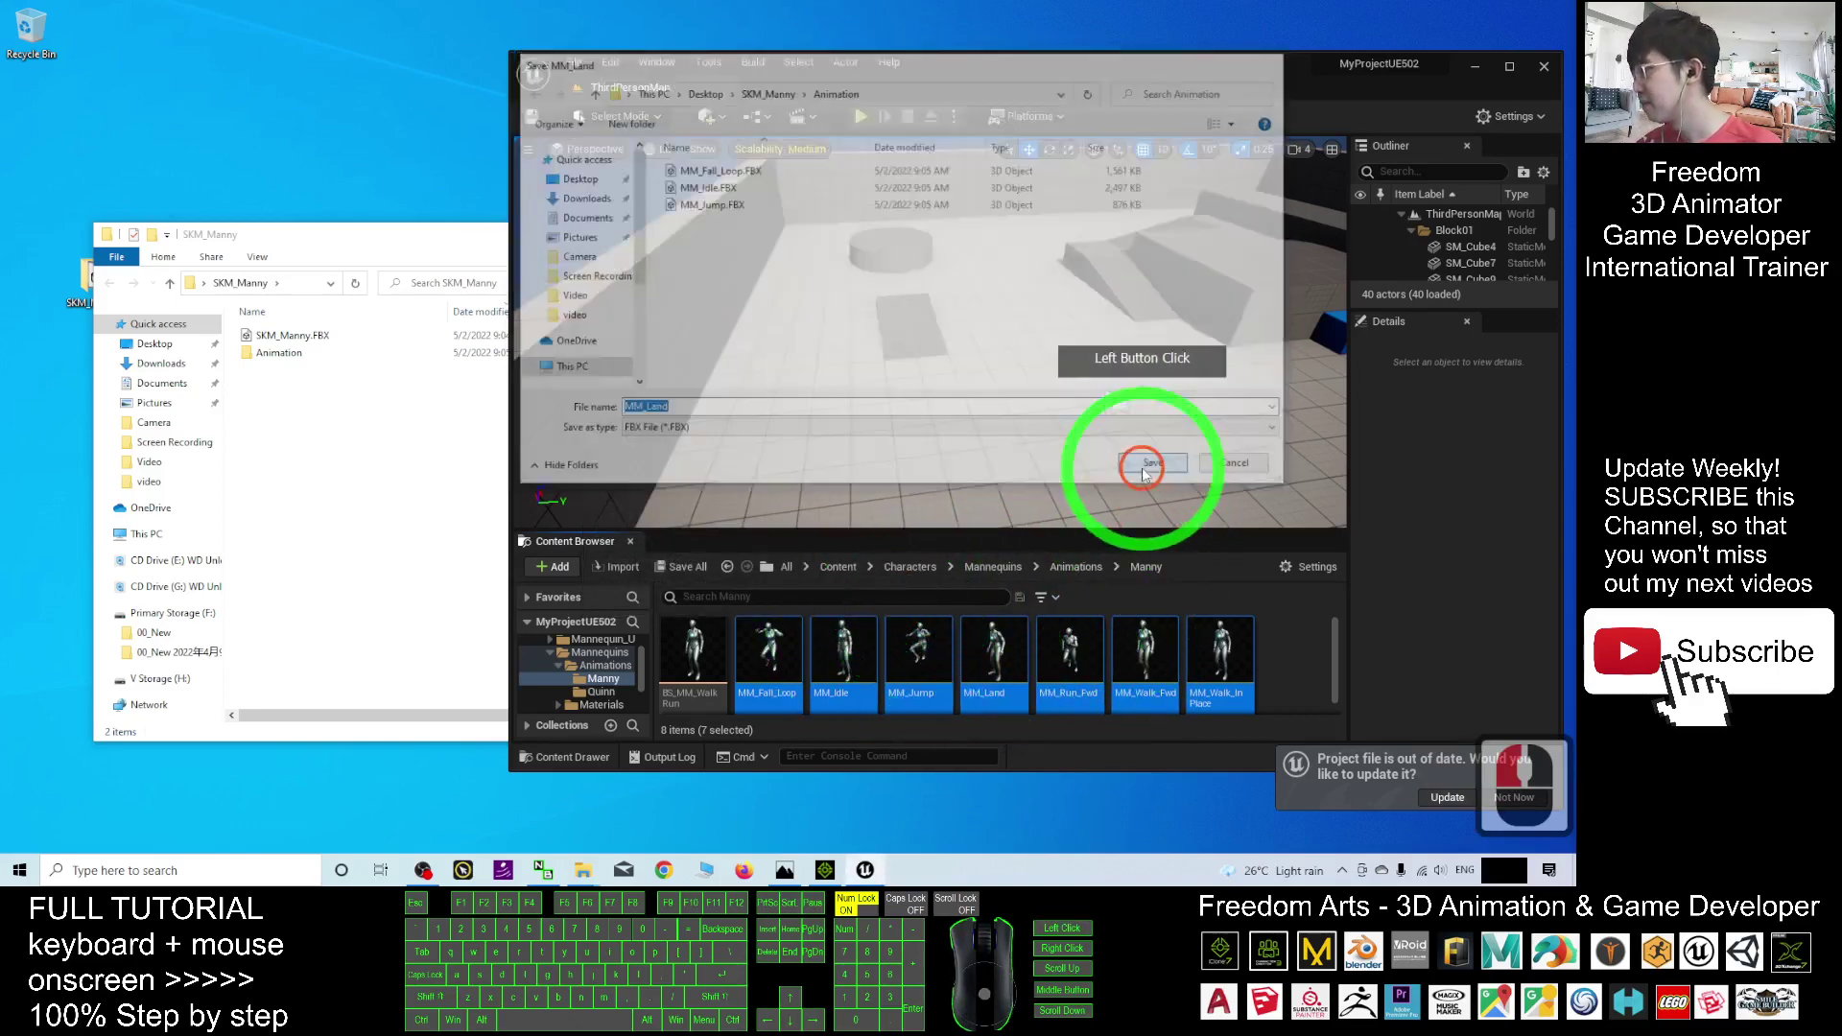
click(768, 609)
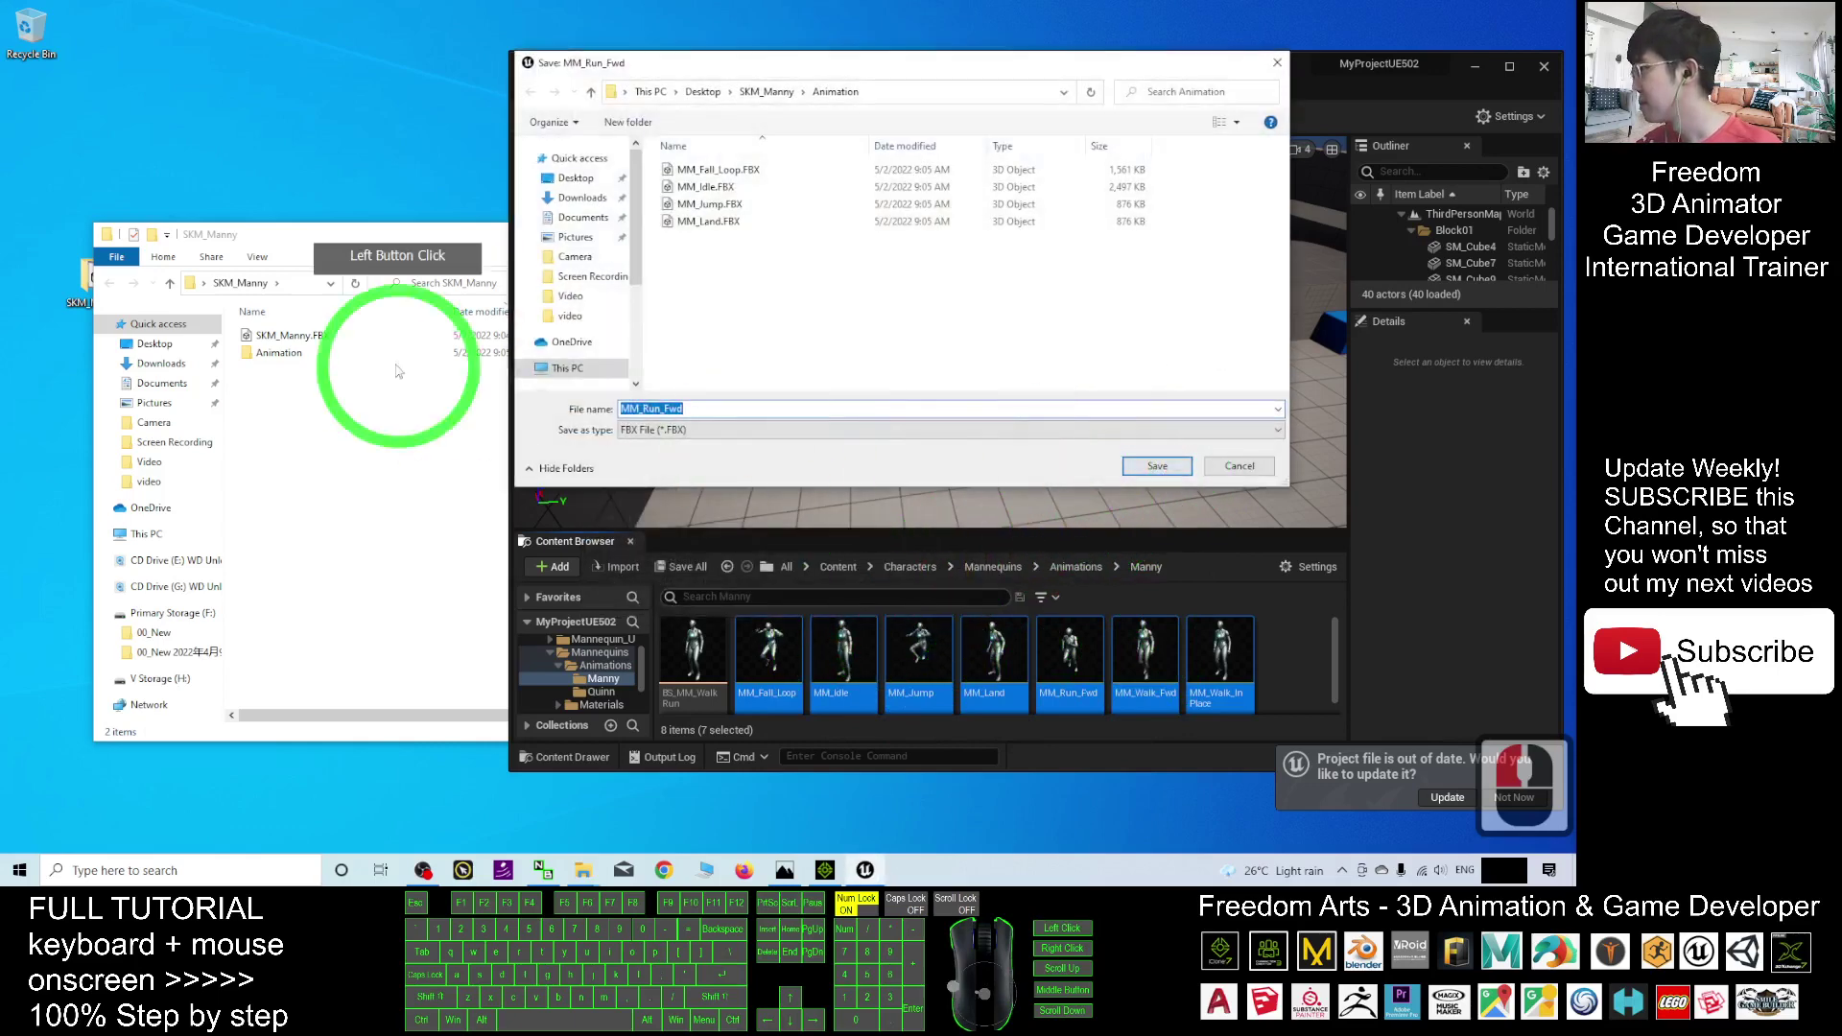
Export MM_Run_Fwd, MM_Walk_Fwd and MM_Walk_InPlace as FBX with default options, checking the exported files in the Animation folder.
click(279, 352)
double_click(278, 352)
click(1157, 466)
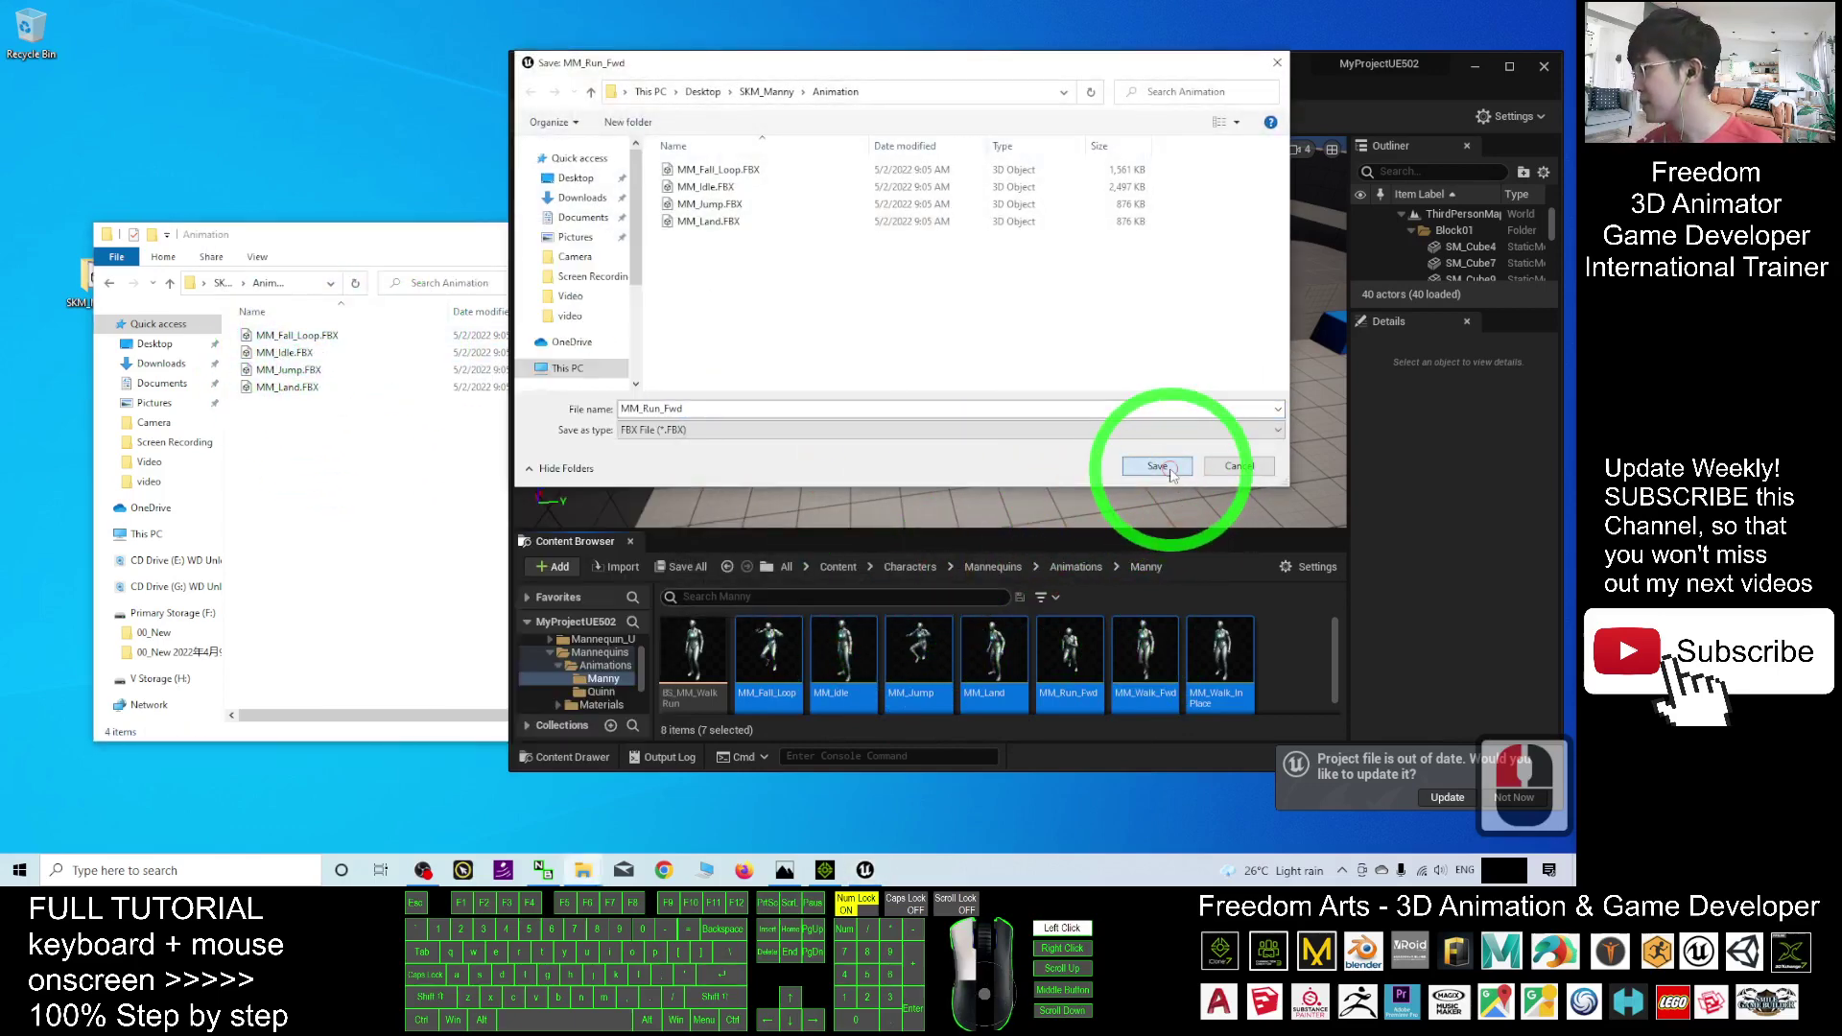
click(878, 602)
click(279, 390)
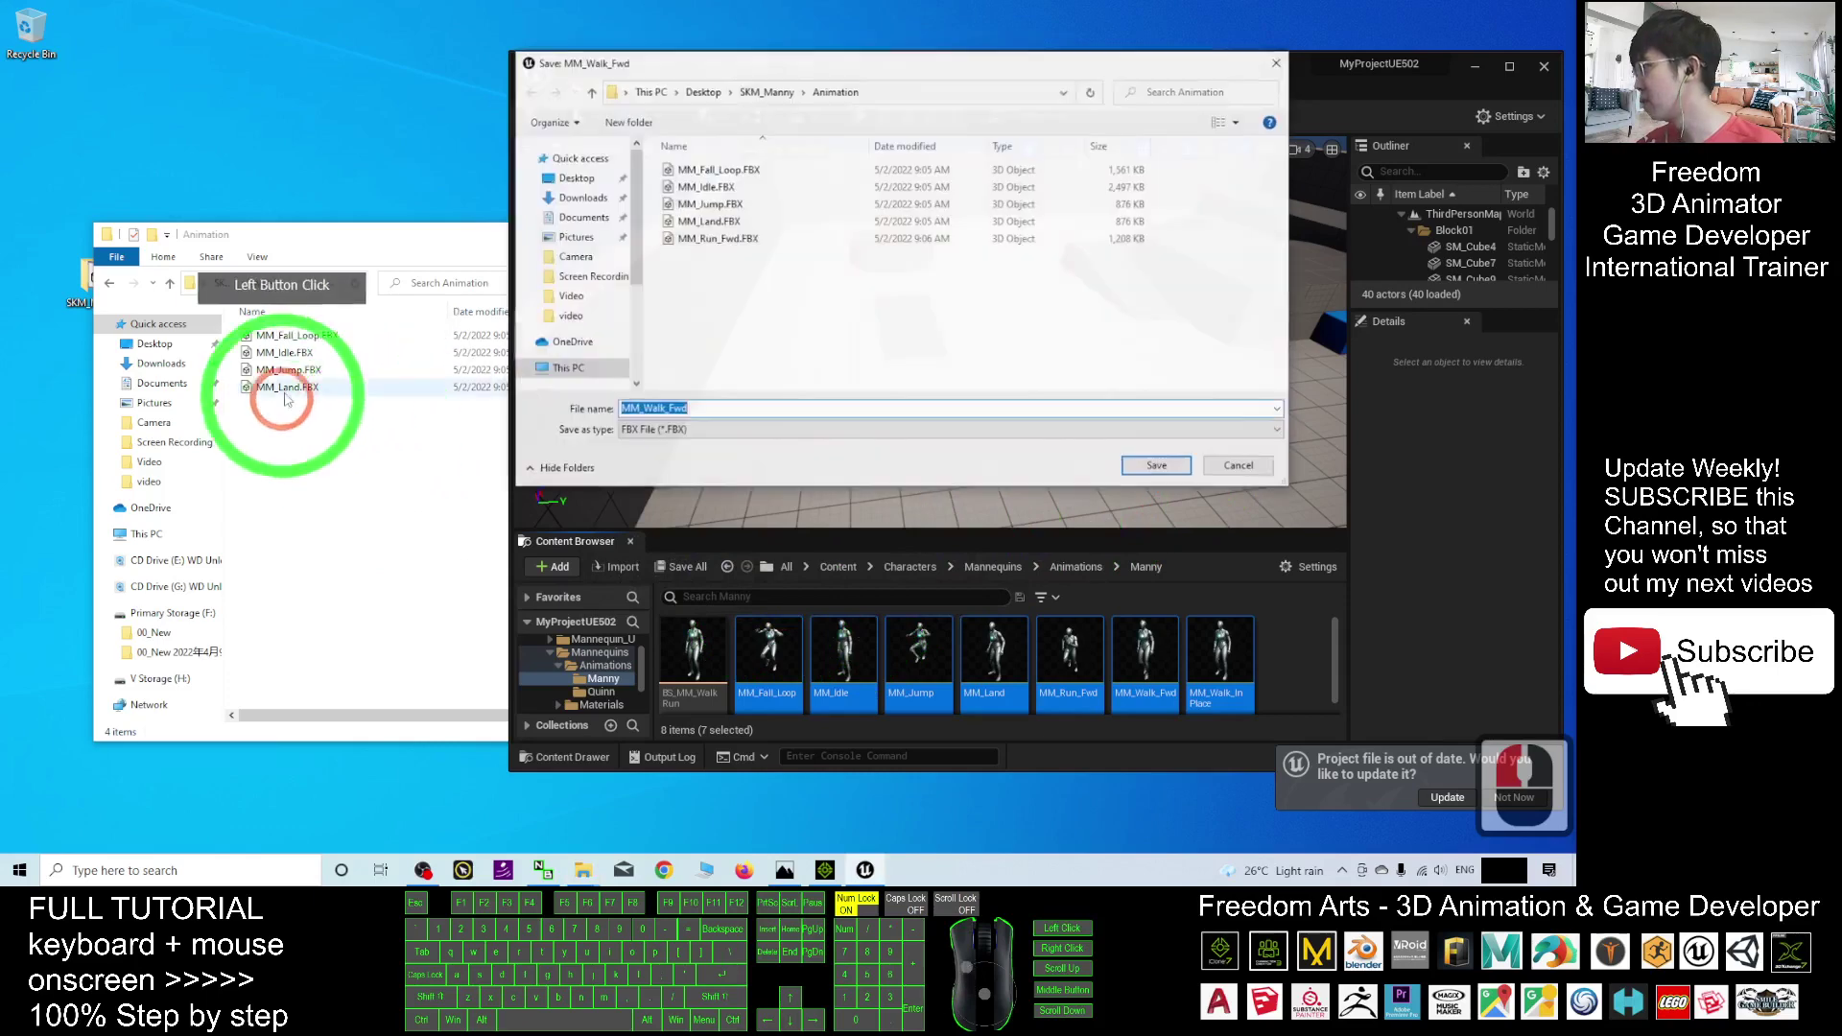
click(1151, 461)
click(878, 602)
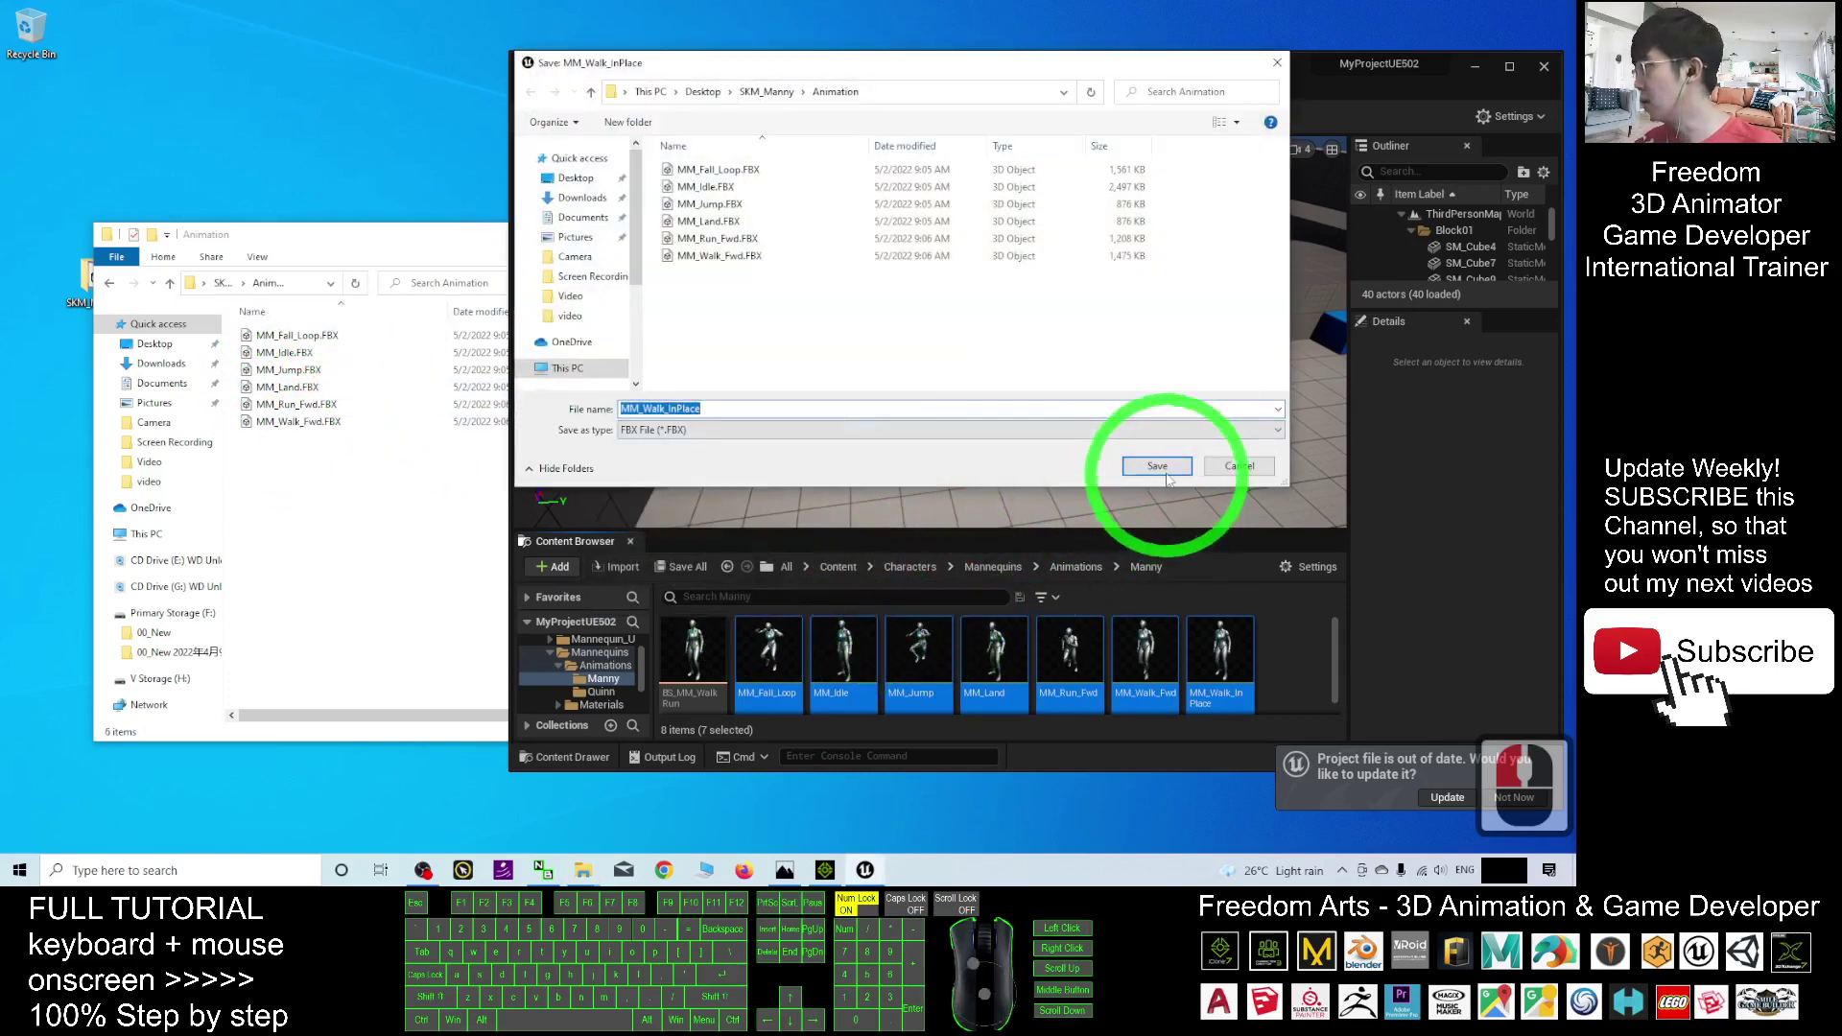
click(1159, 470)
click(881, 605)
click(1140, 489)
drag(355, 498, 279, 346)
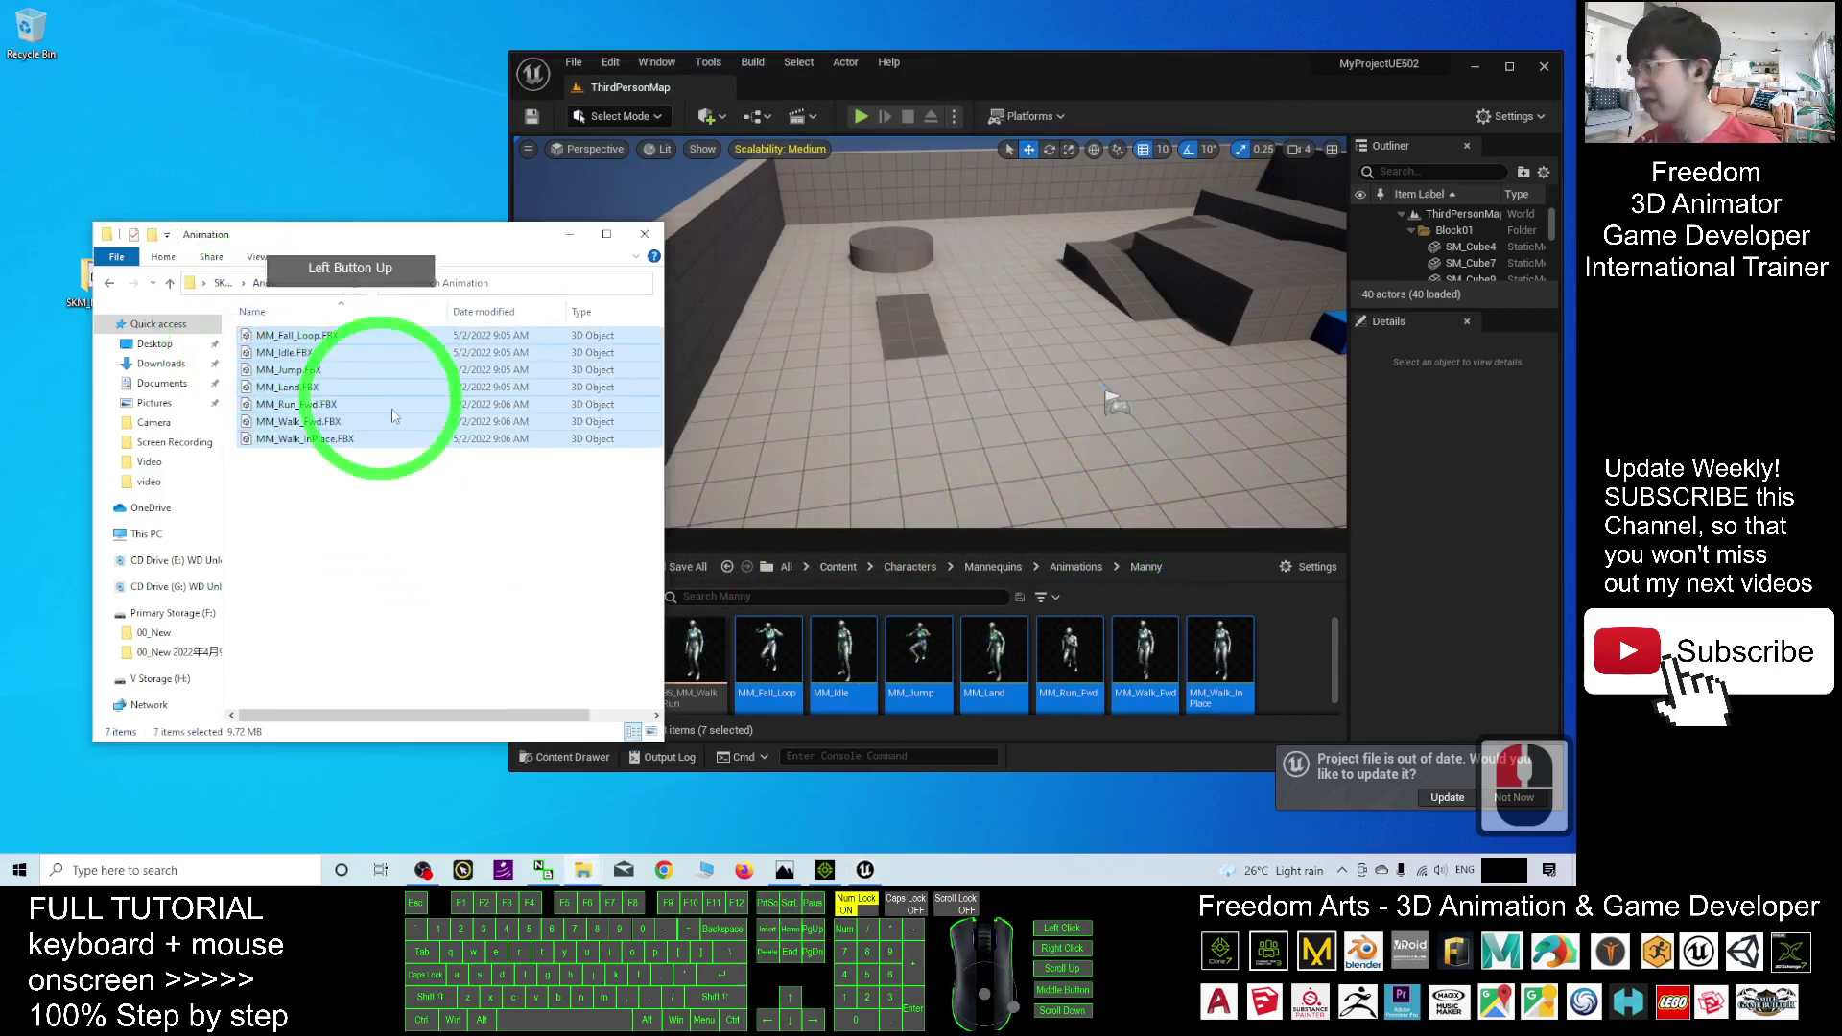
click(415, 566)
click(776, 829)
click(822, 870)
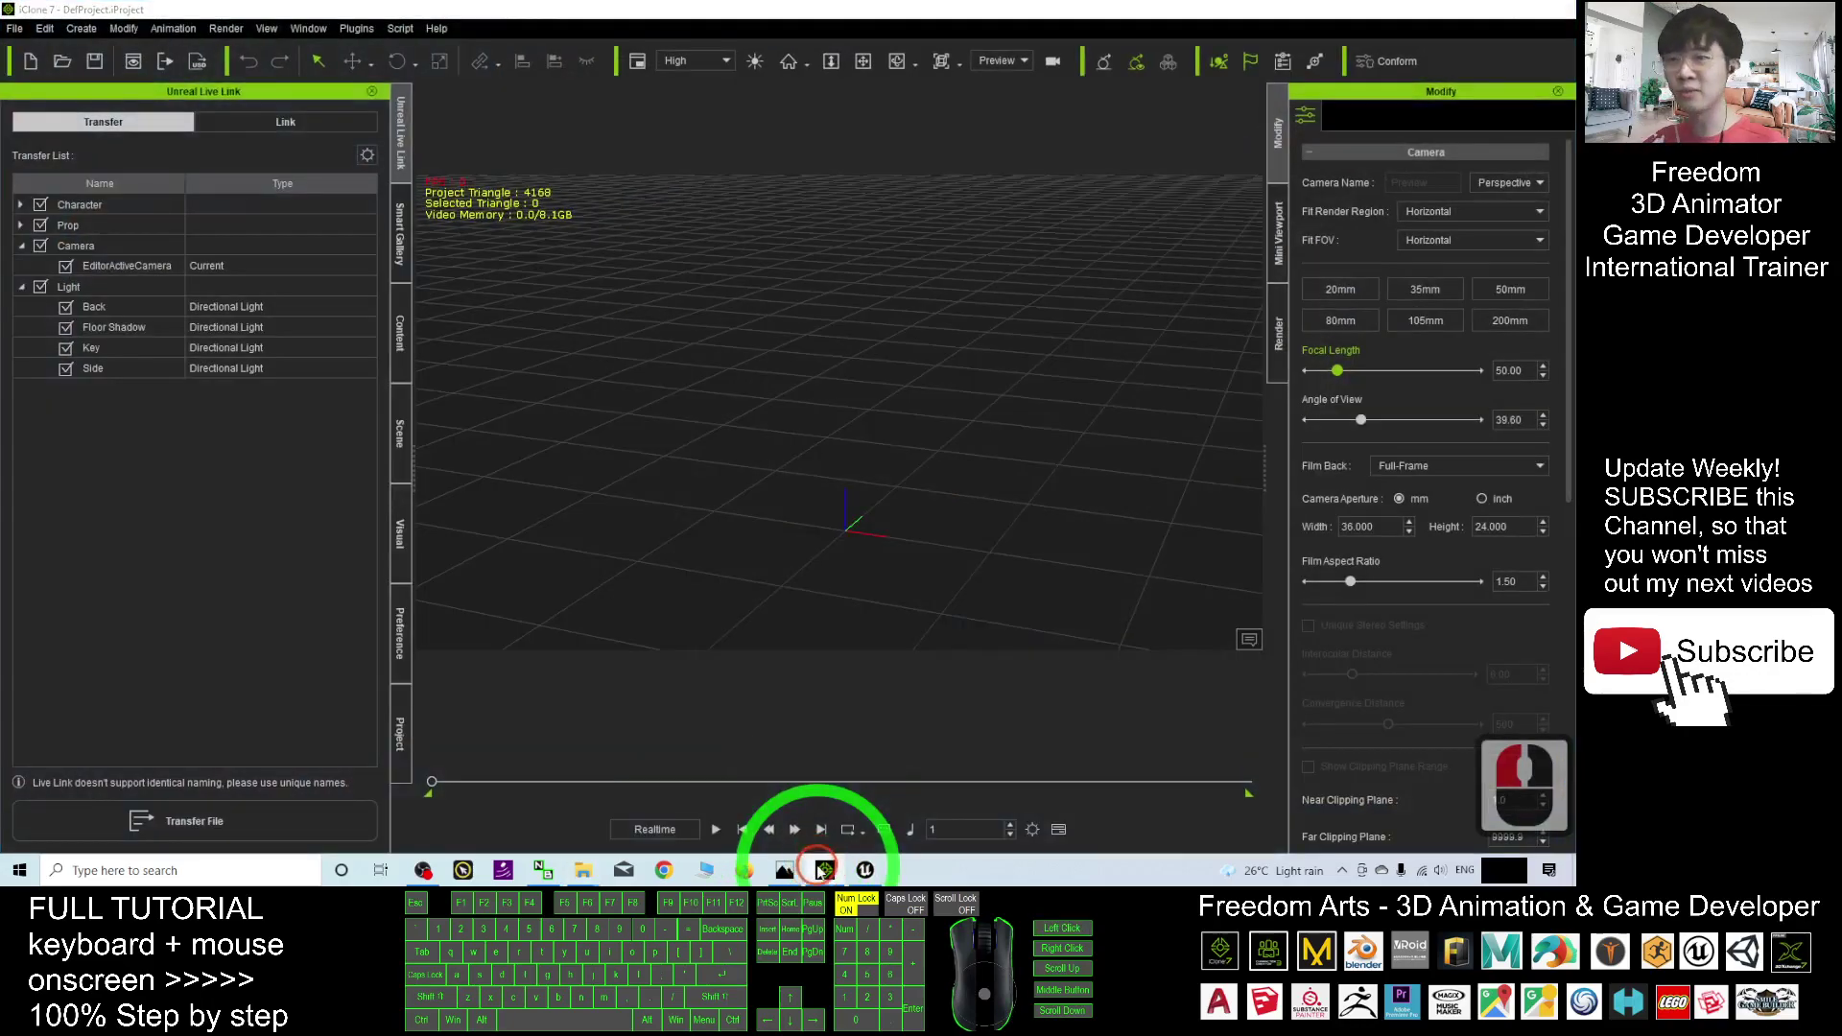
click(822, 869)
Find iClone 3DXchange v7.81 Pipeline through the Windows search and launch it.
click(252, 869)
text(3dx)
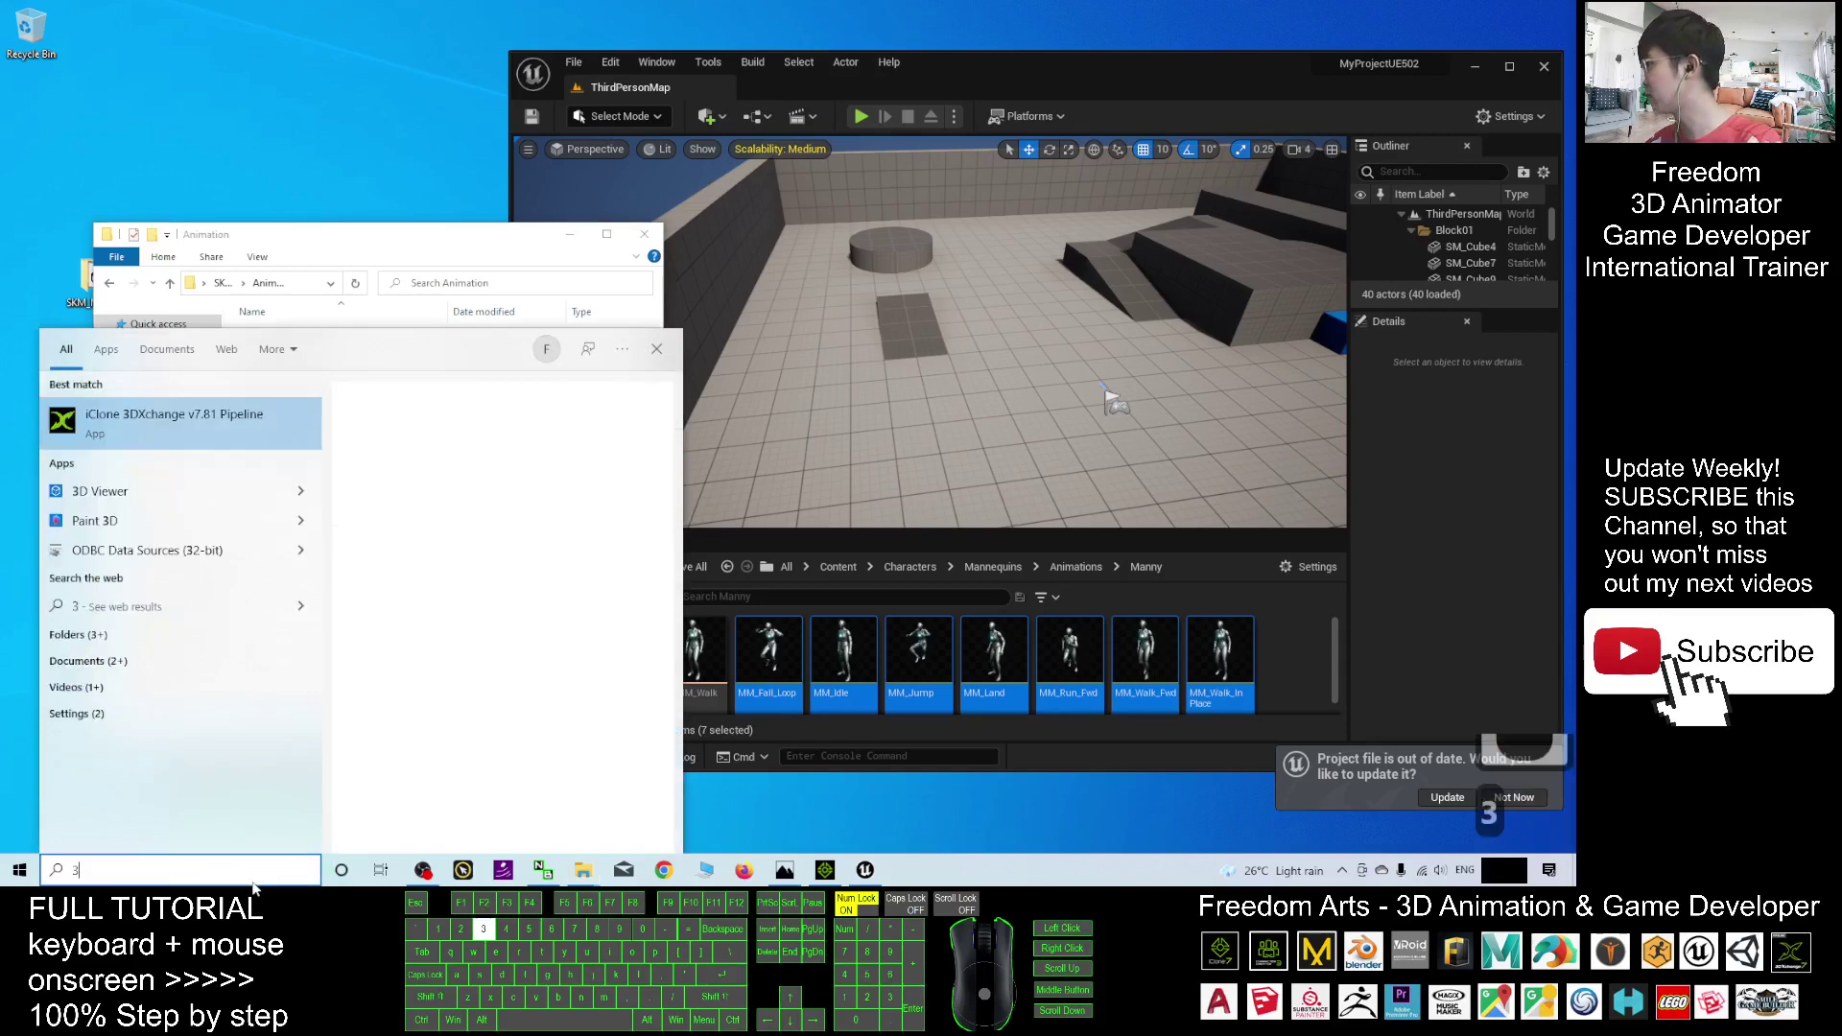
click(205, 423)
click(866, 869)
click(907, 869)
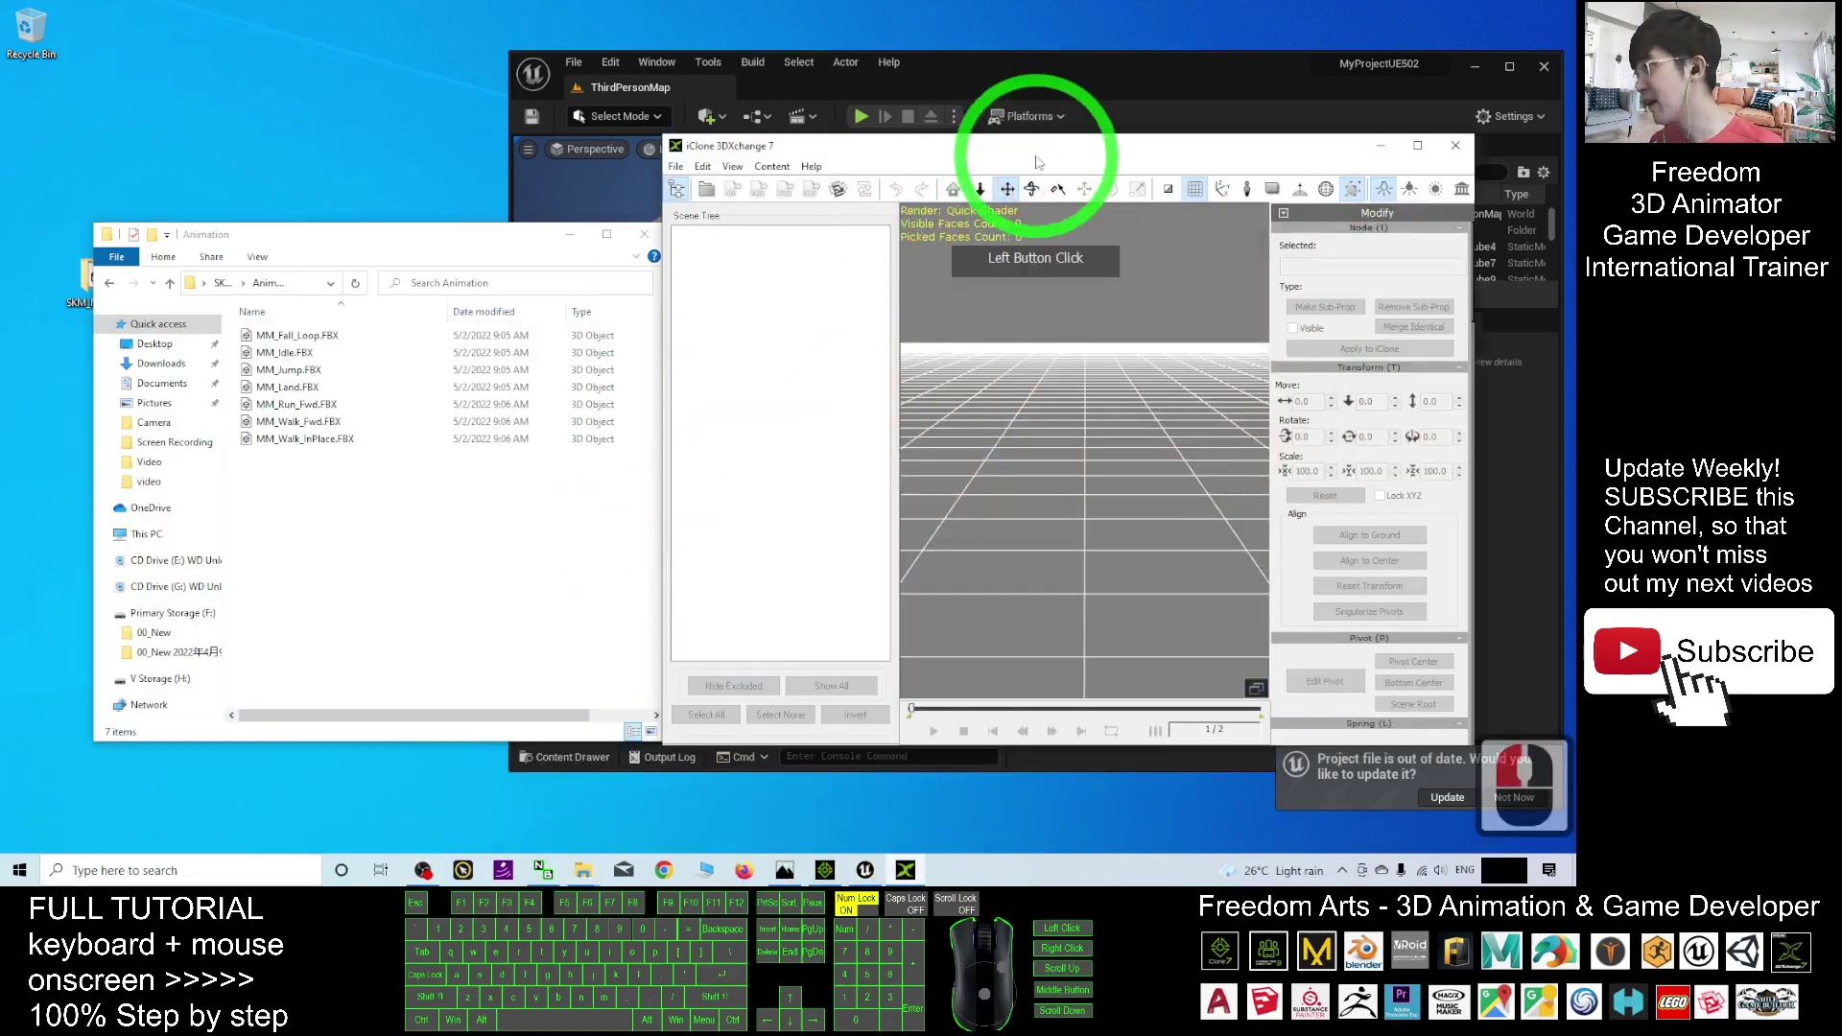
Show the human-shaped reference dummy in 3DXchange and place the window beside the file folder window.
drag(1026, 182, 536, 192)
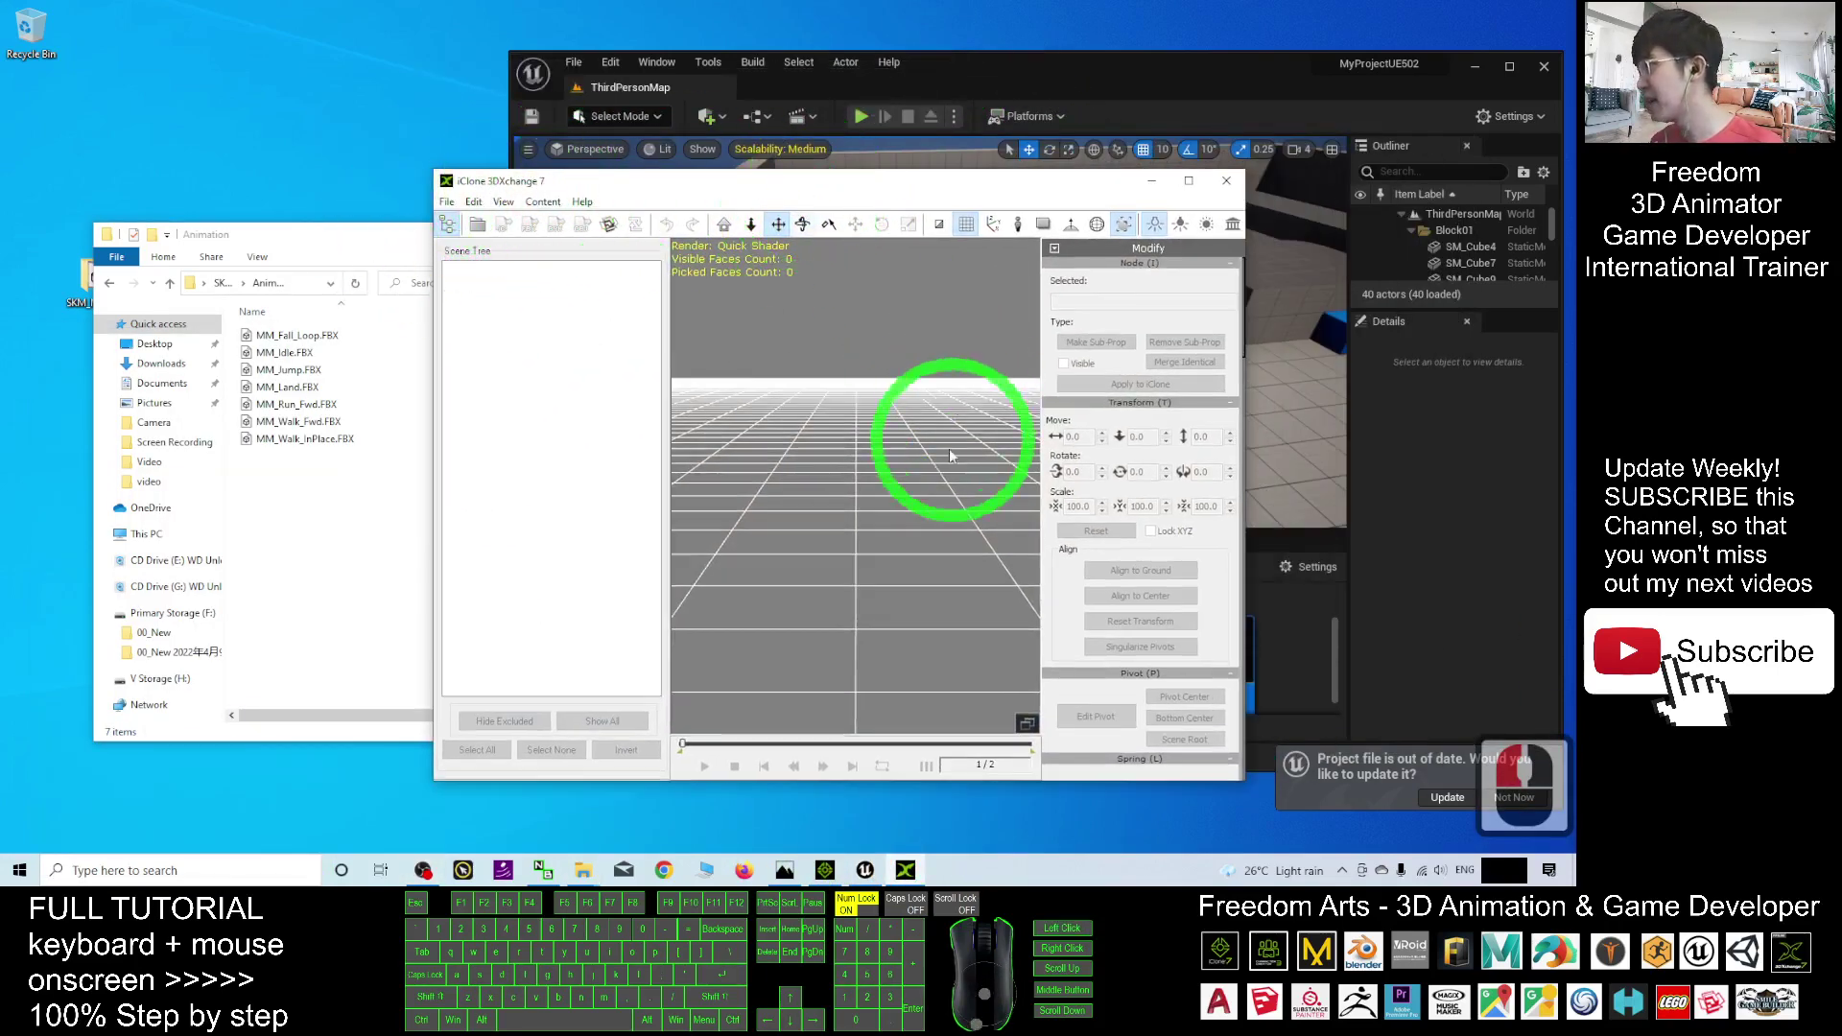
double_click(1018, 224)
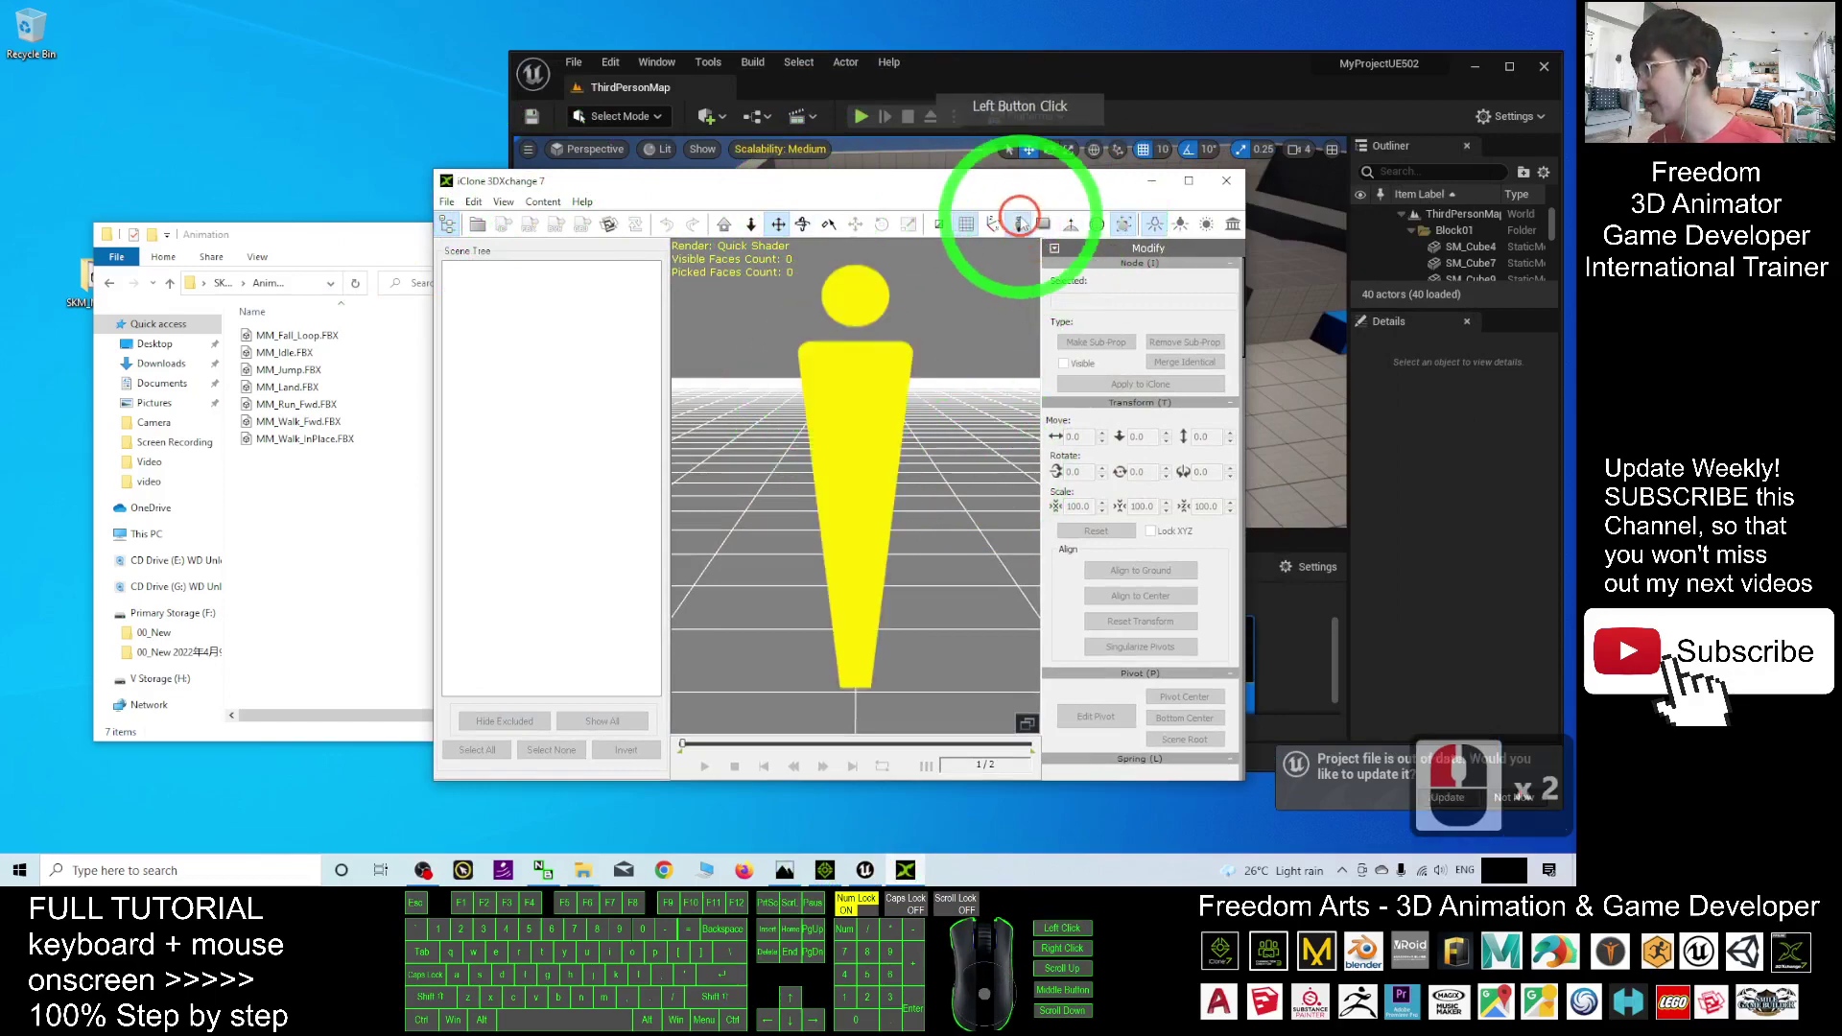
click(1189, 180)
scroll(945, 534, down, 12)
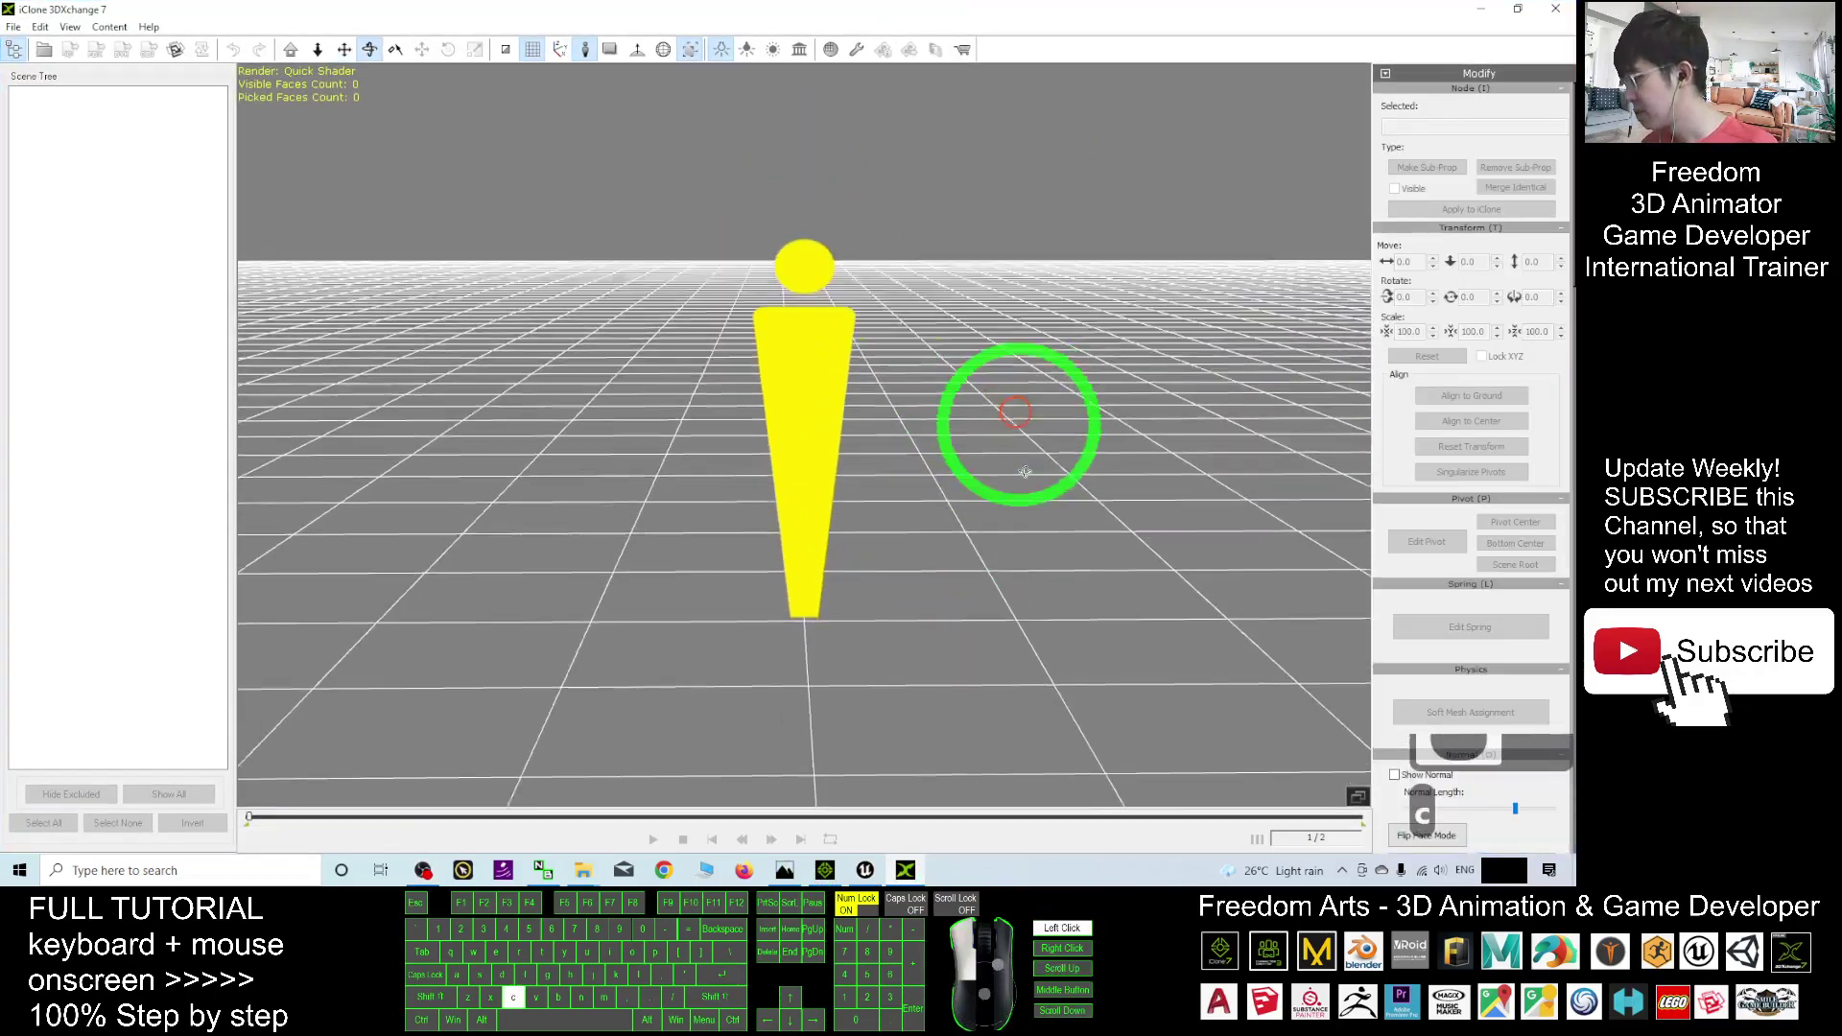
drag(1019, 413, 936, 145)
Import SKM_Manny.FBX into 3DXchange with the default import options and accept its auto-conversion to a non-standard character.
click(288, 389)
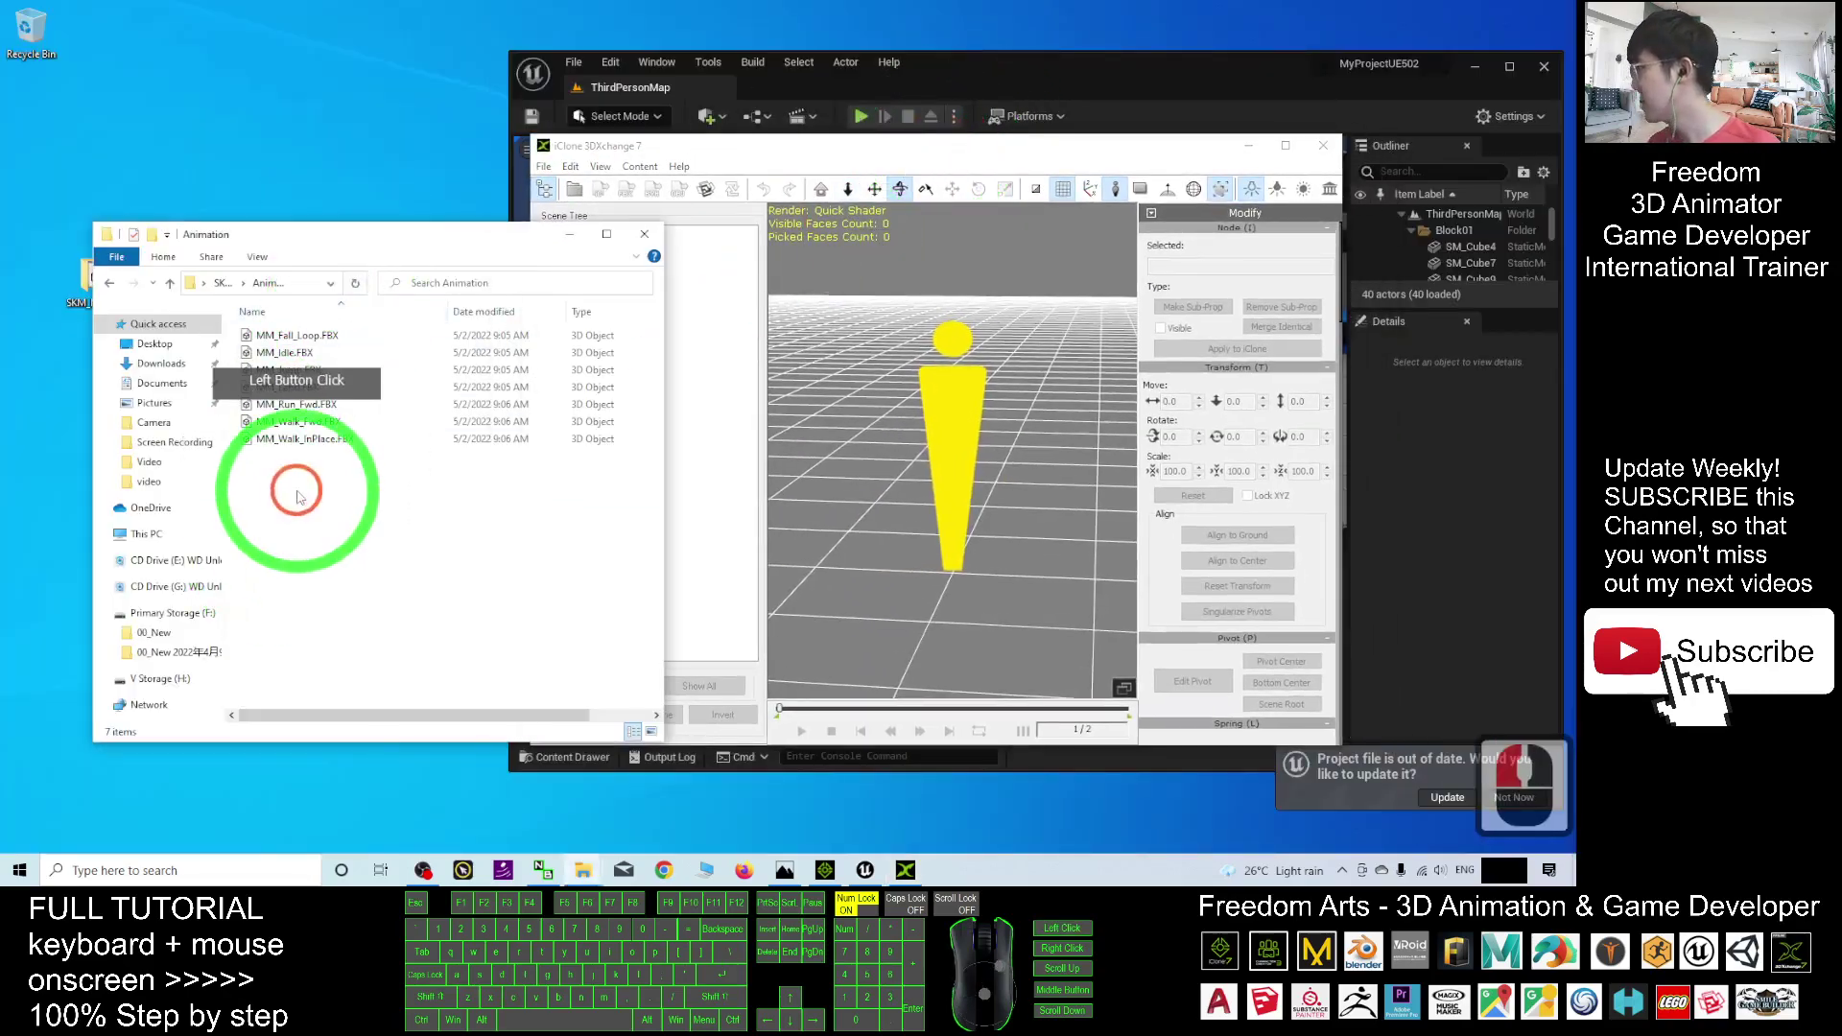
key(alt+Left)
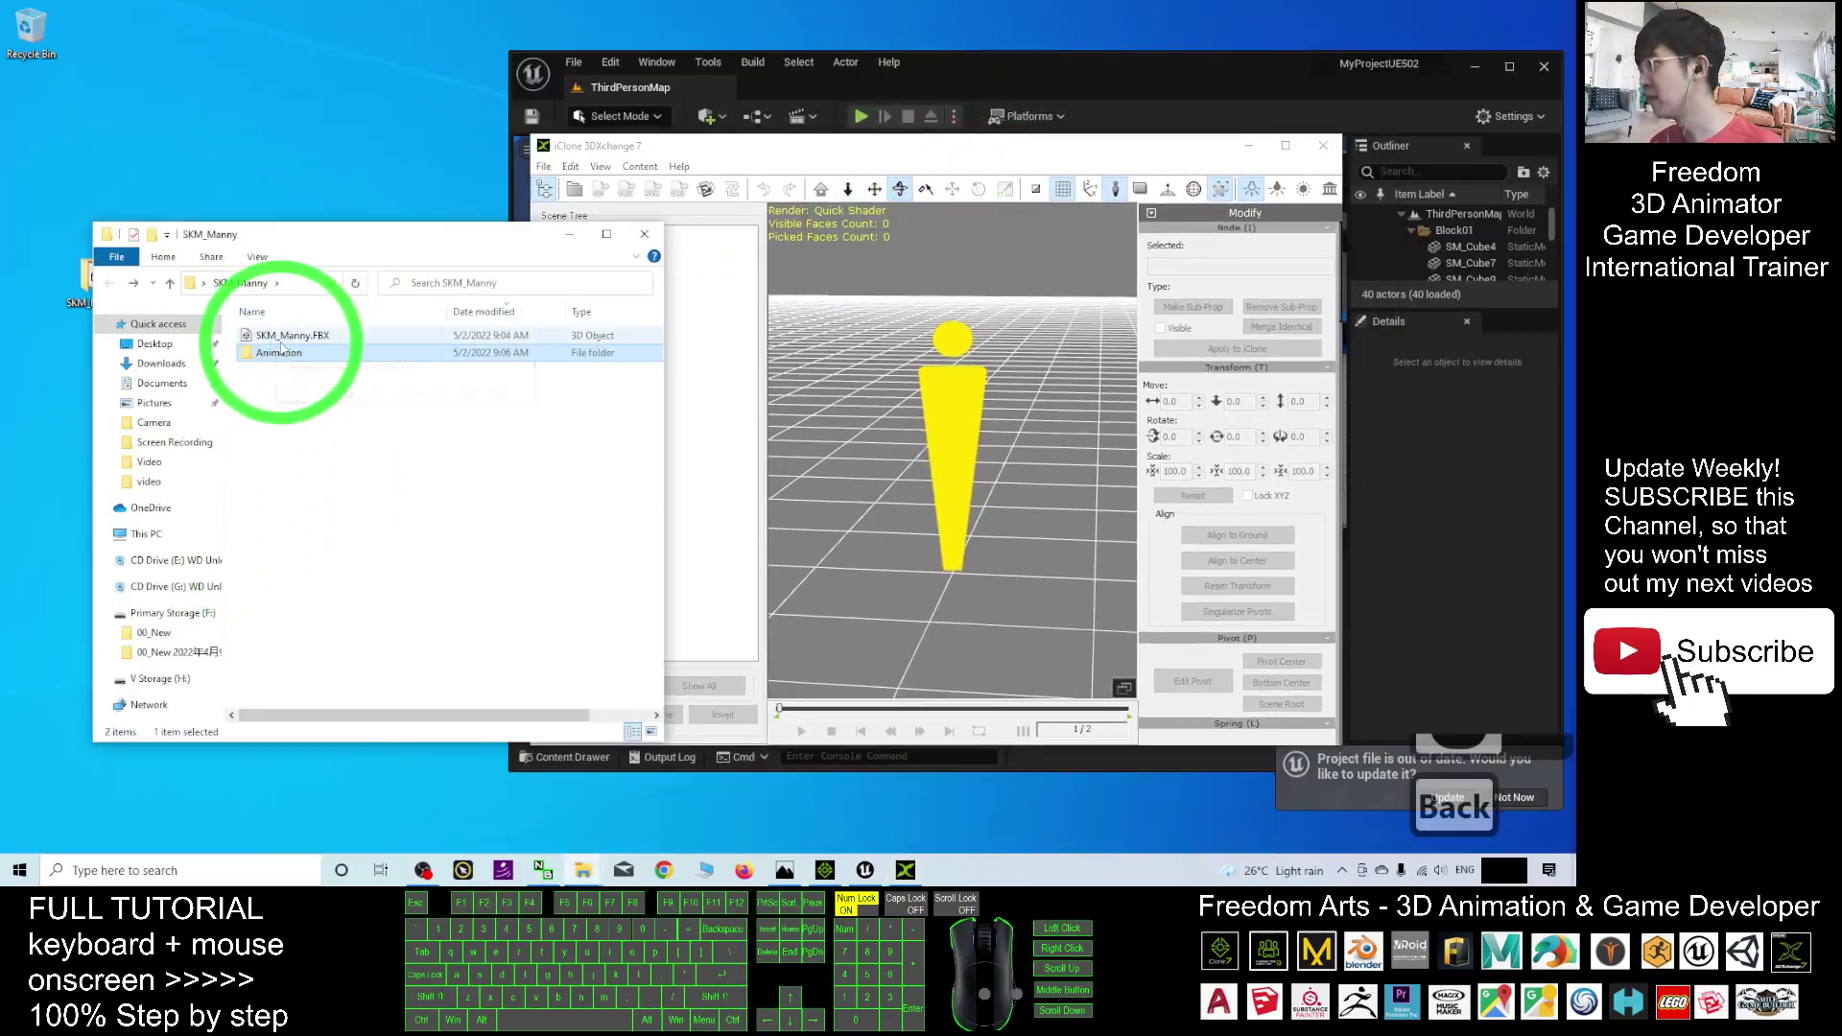
drag(276, 338, 959, 533)
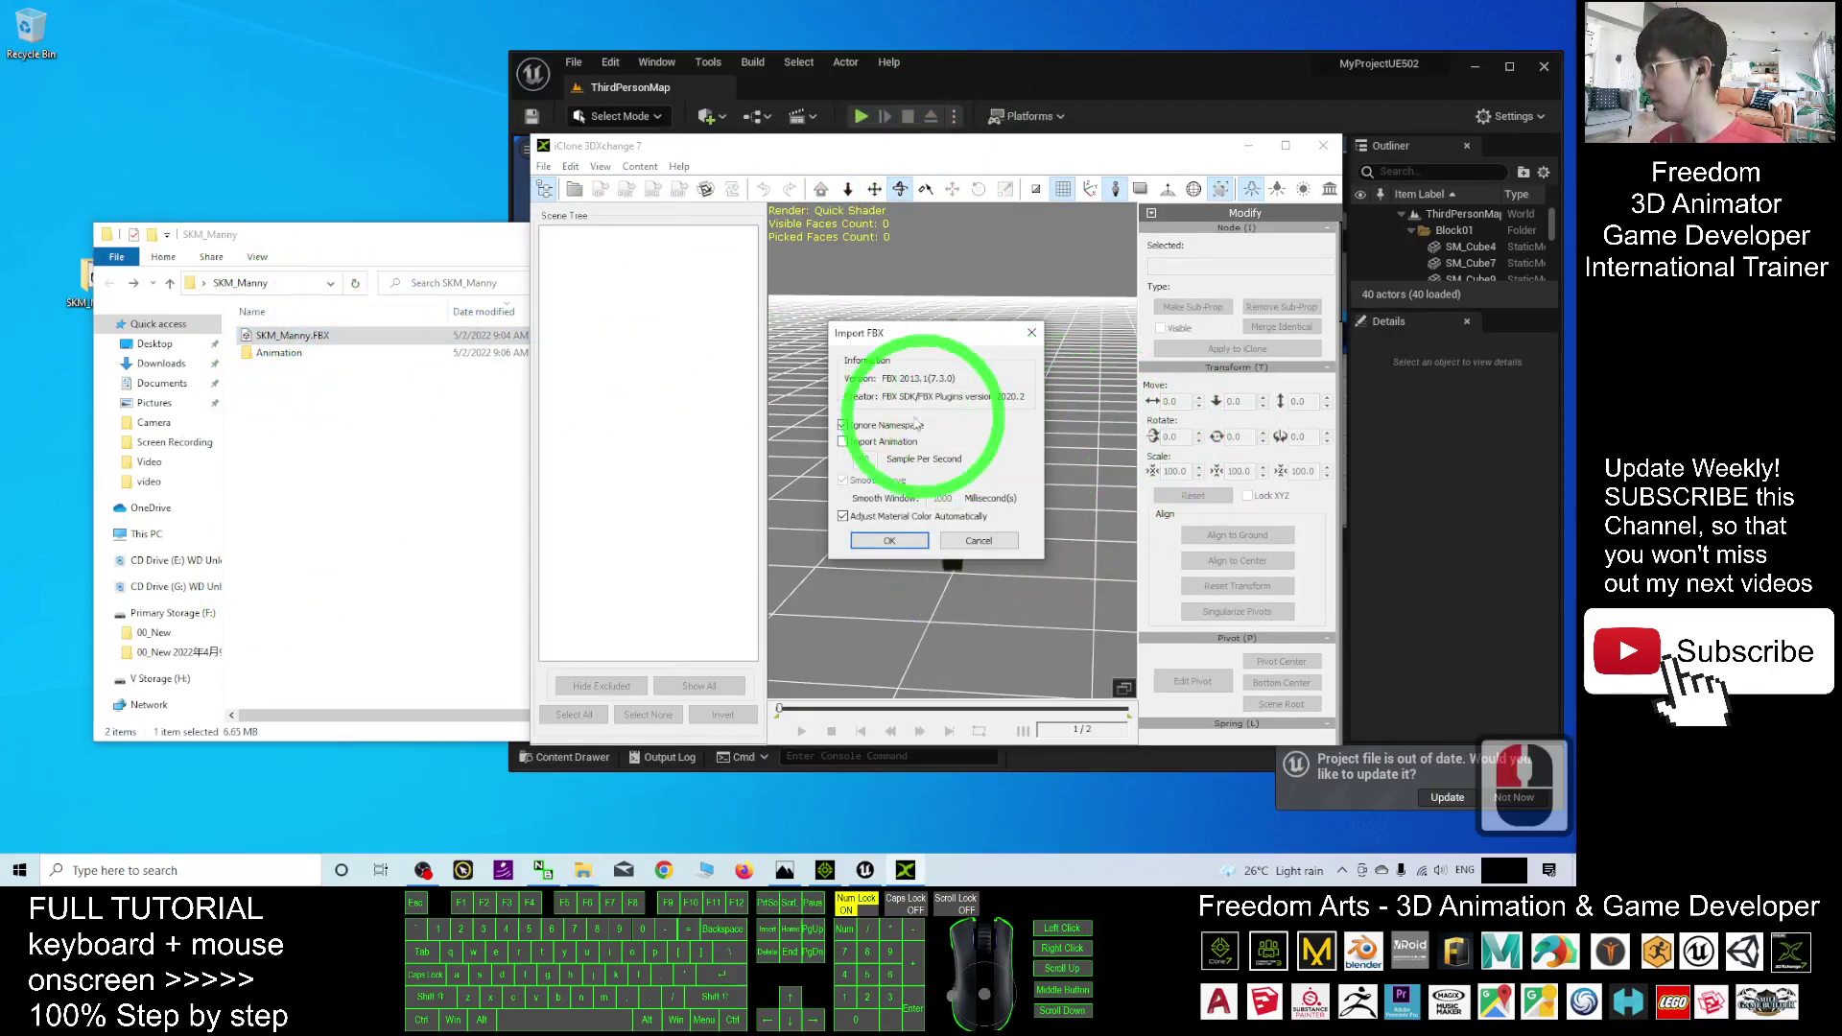
click(887, 541)
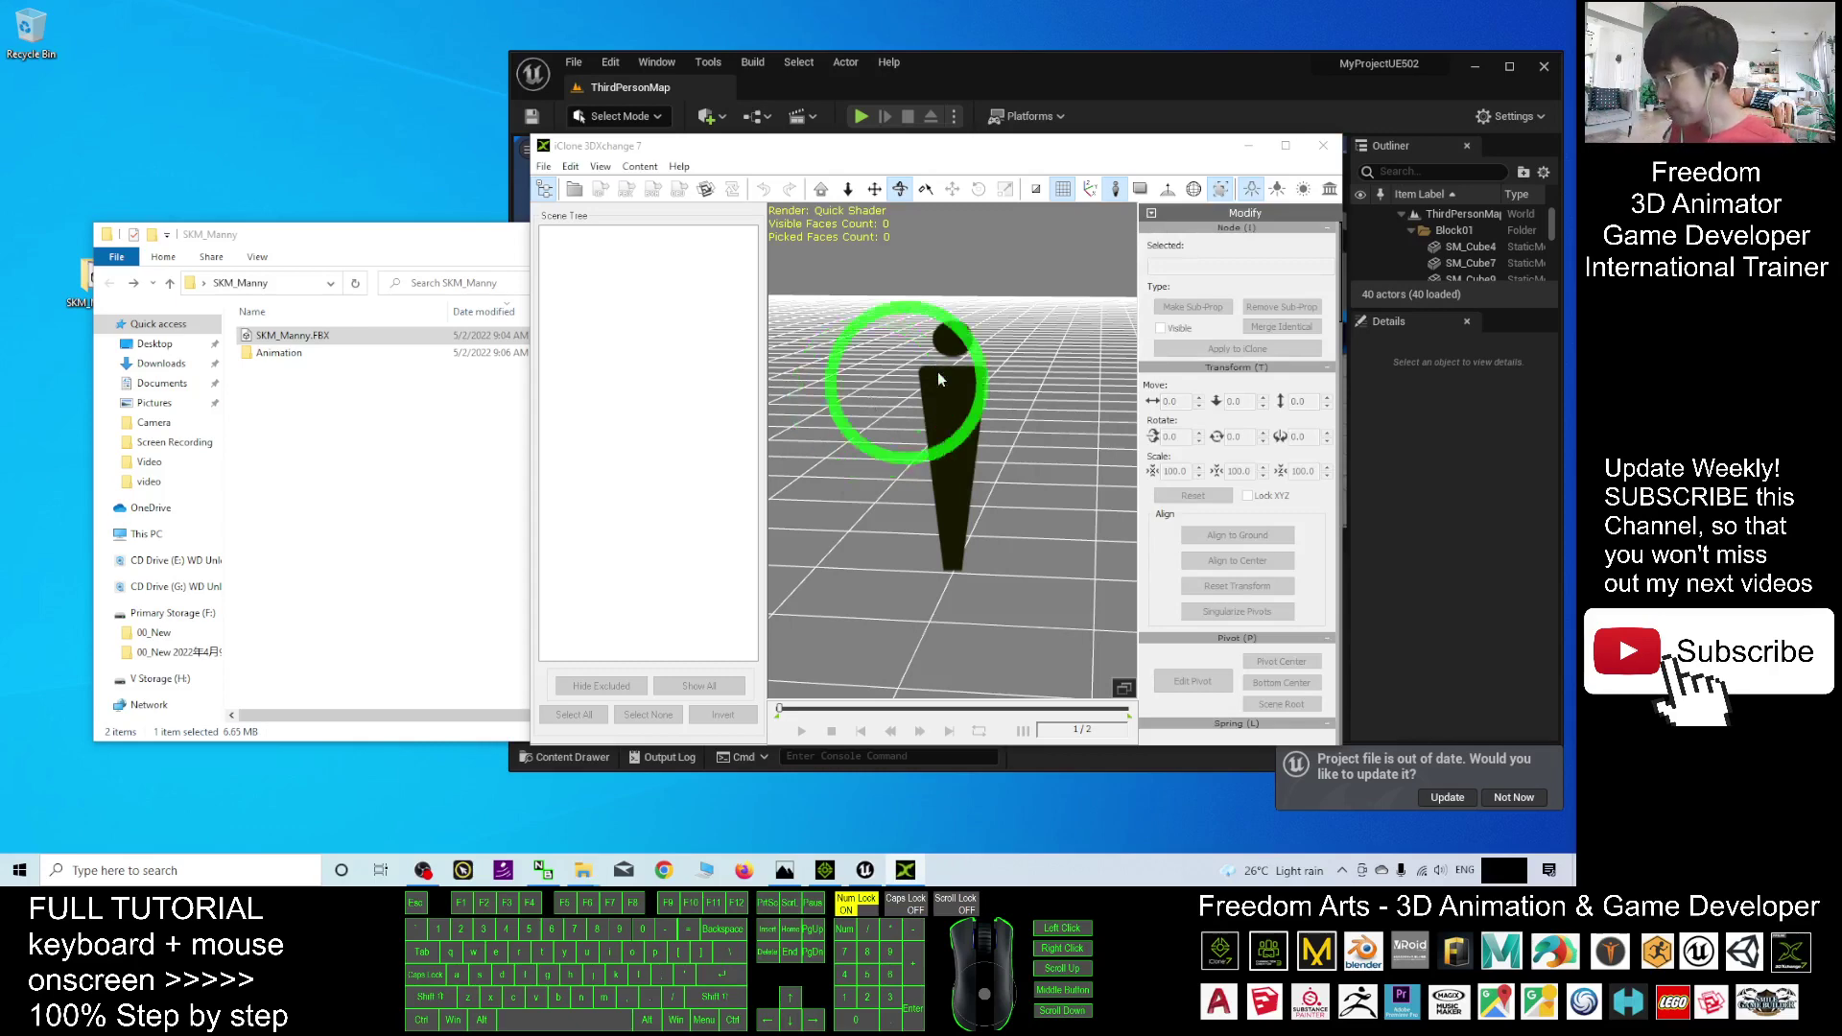
scroll(993, 519, down, 4)
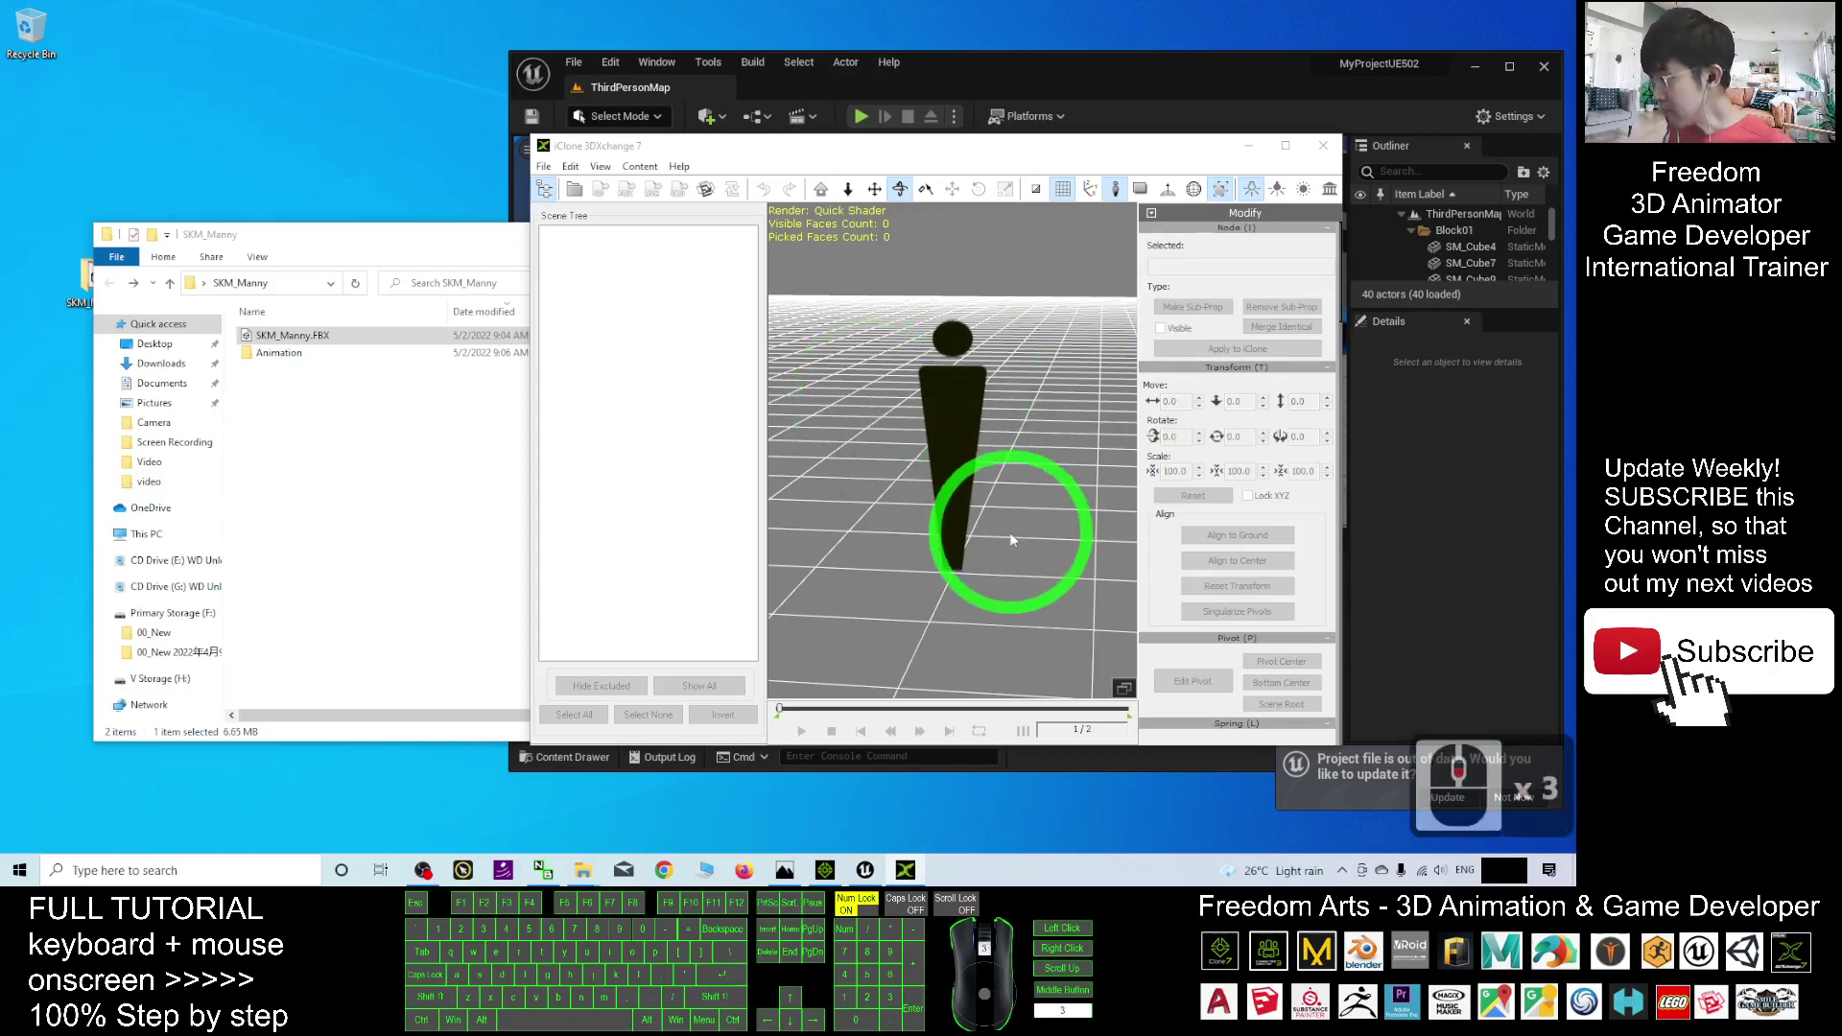
click(864, 155)
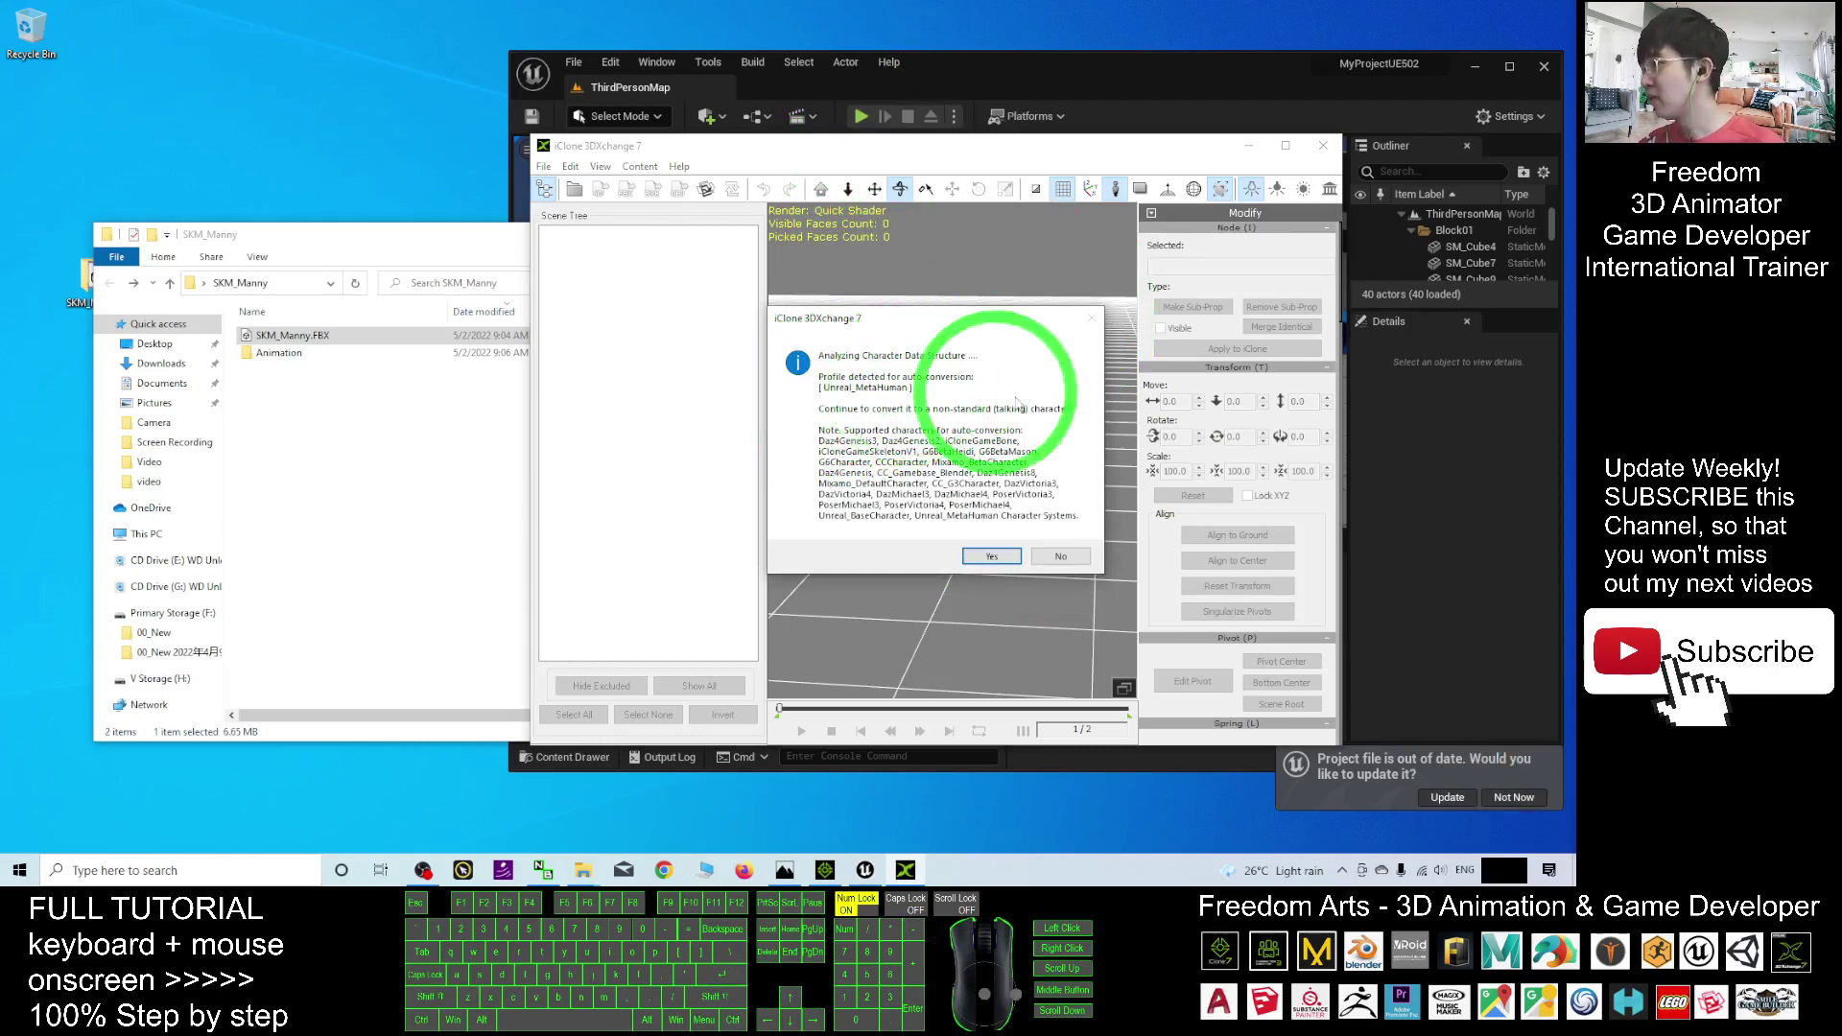
click(995, 556)
click(1423, 317)
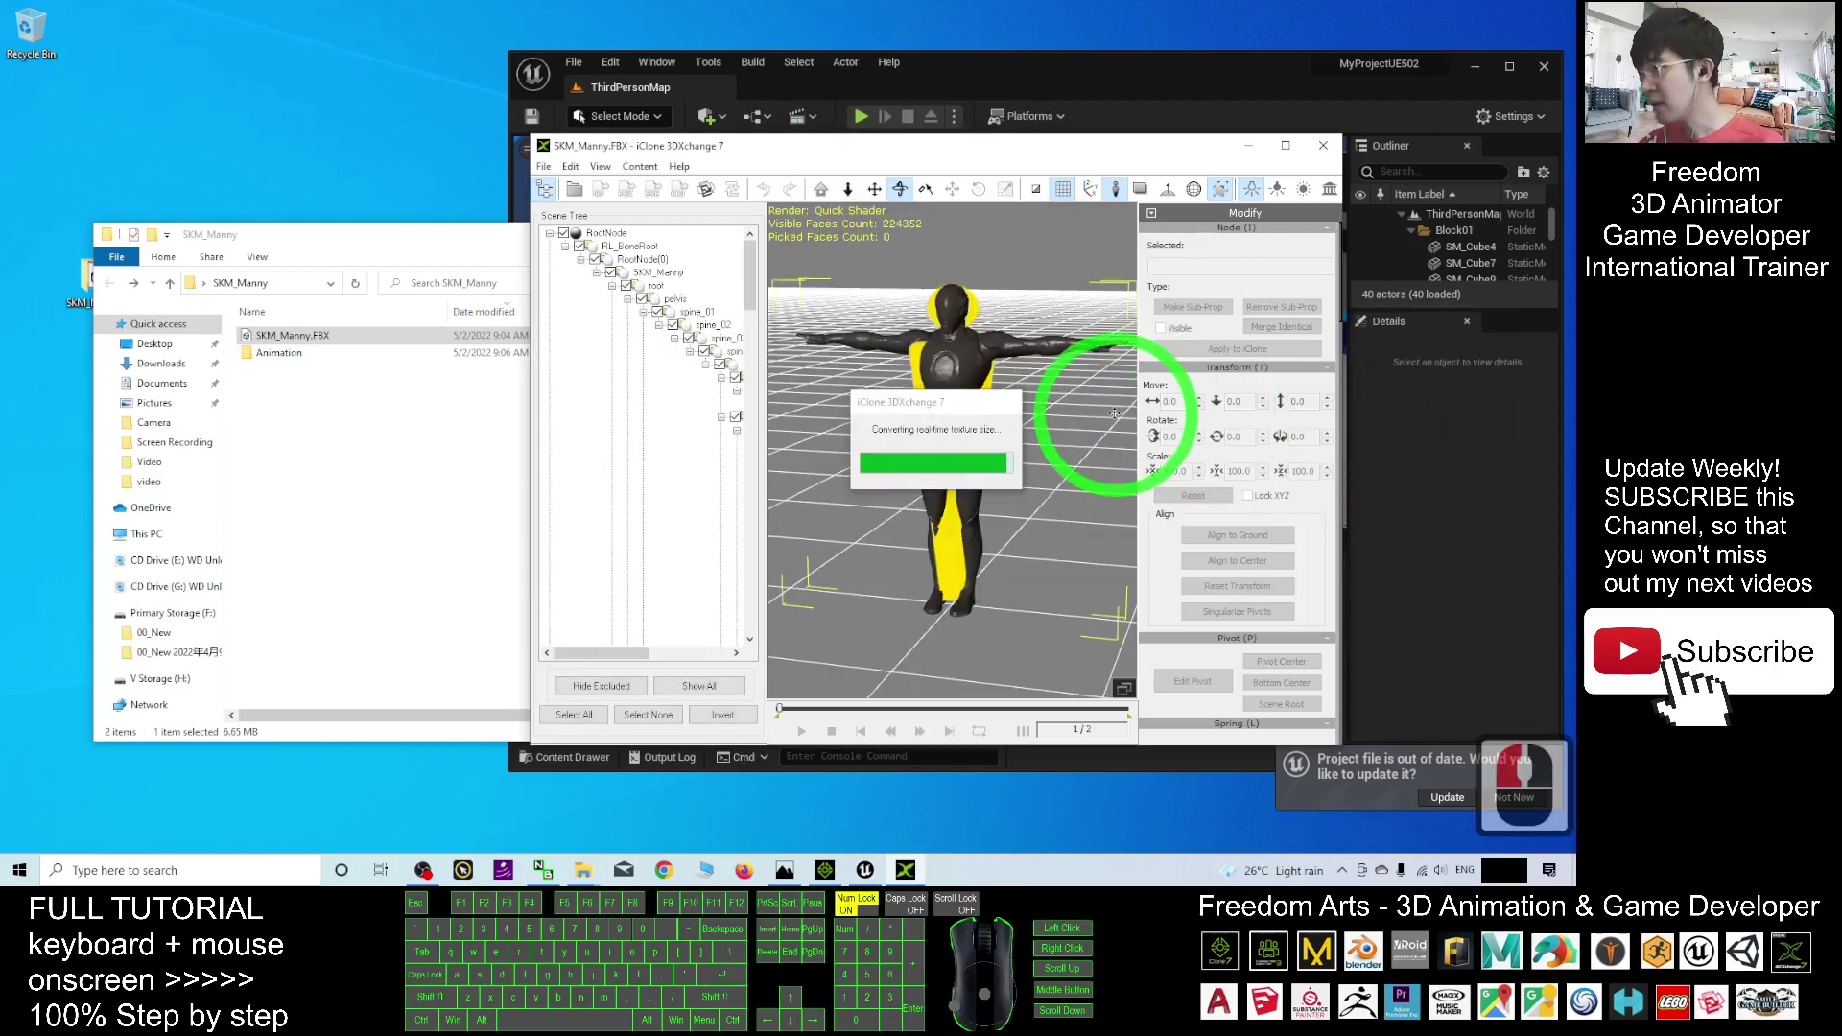
Examine the imported Manny character against the reference dummy in the maximized window, and restore the window beside the folder.
click(1286, 145)
click(844, 365)
scroll(844, 370, down, 4)
scroll(948, 381, up, 3)
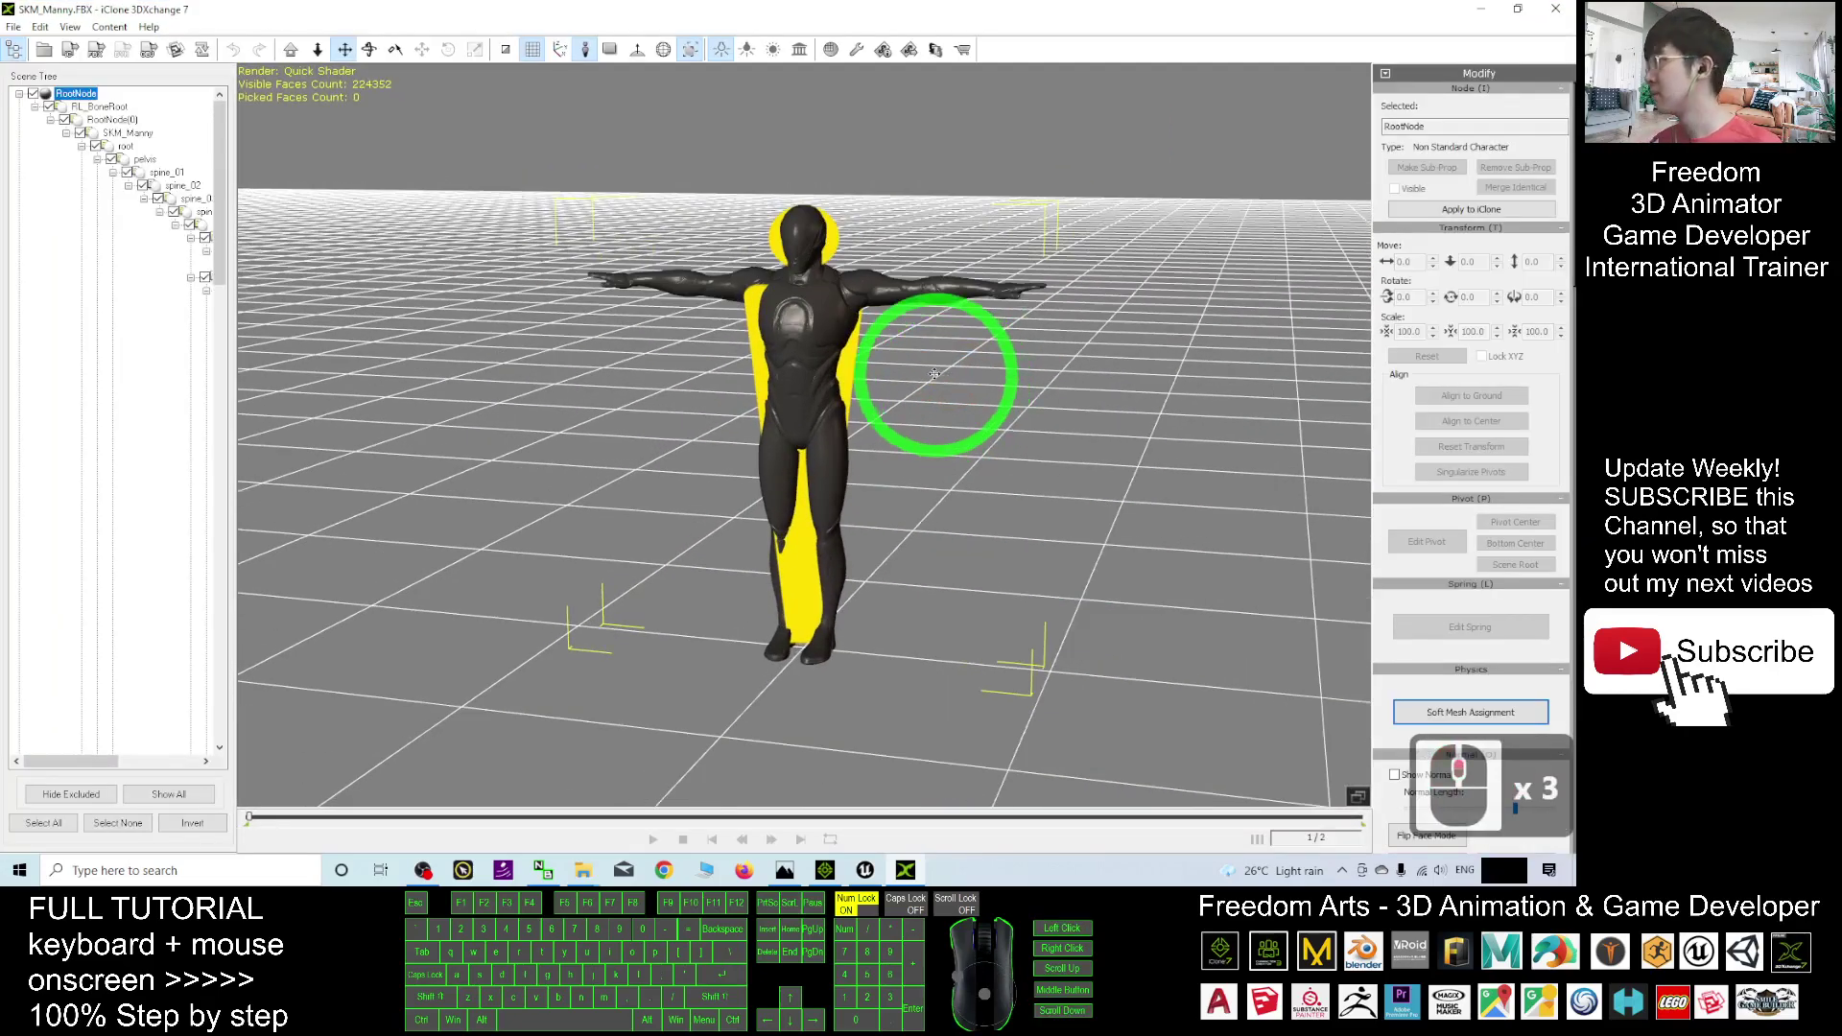
drag(1033, 8, 998, 135)
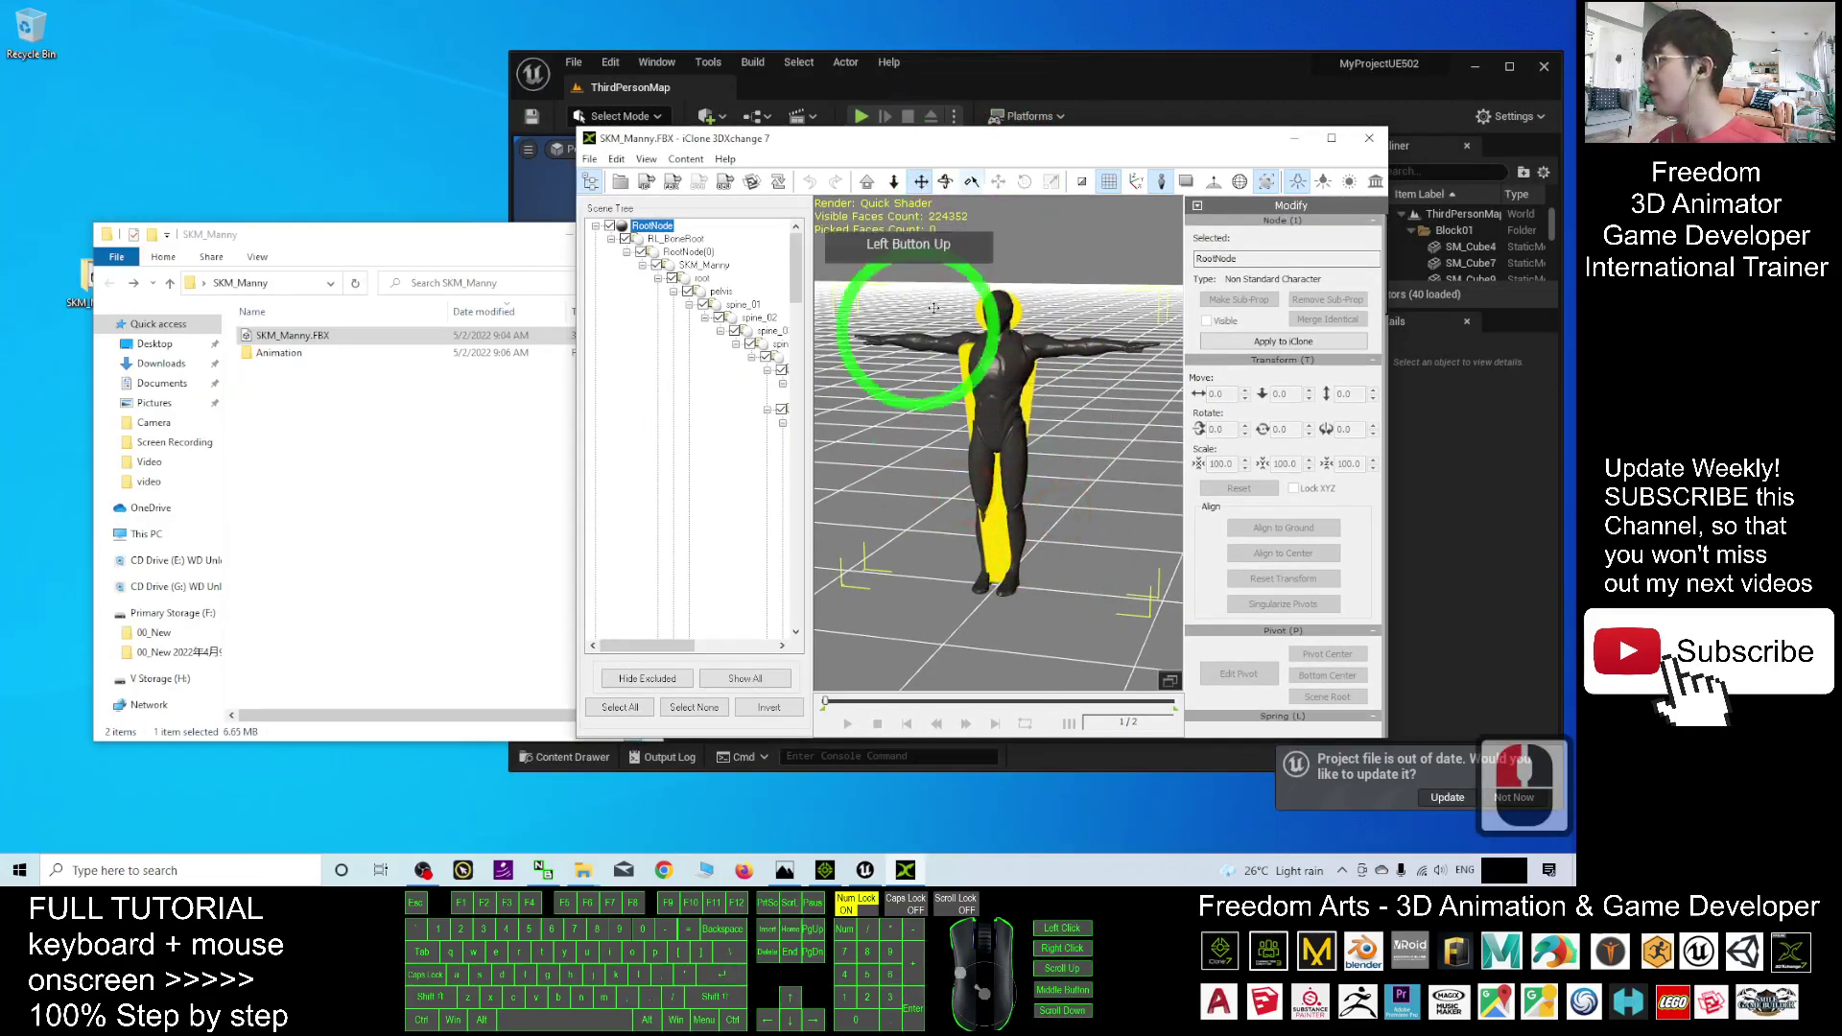
Start exporting the character to iClone and copy the path of the SKM_Manny folder.
click(643, 184)
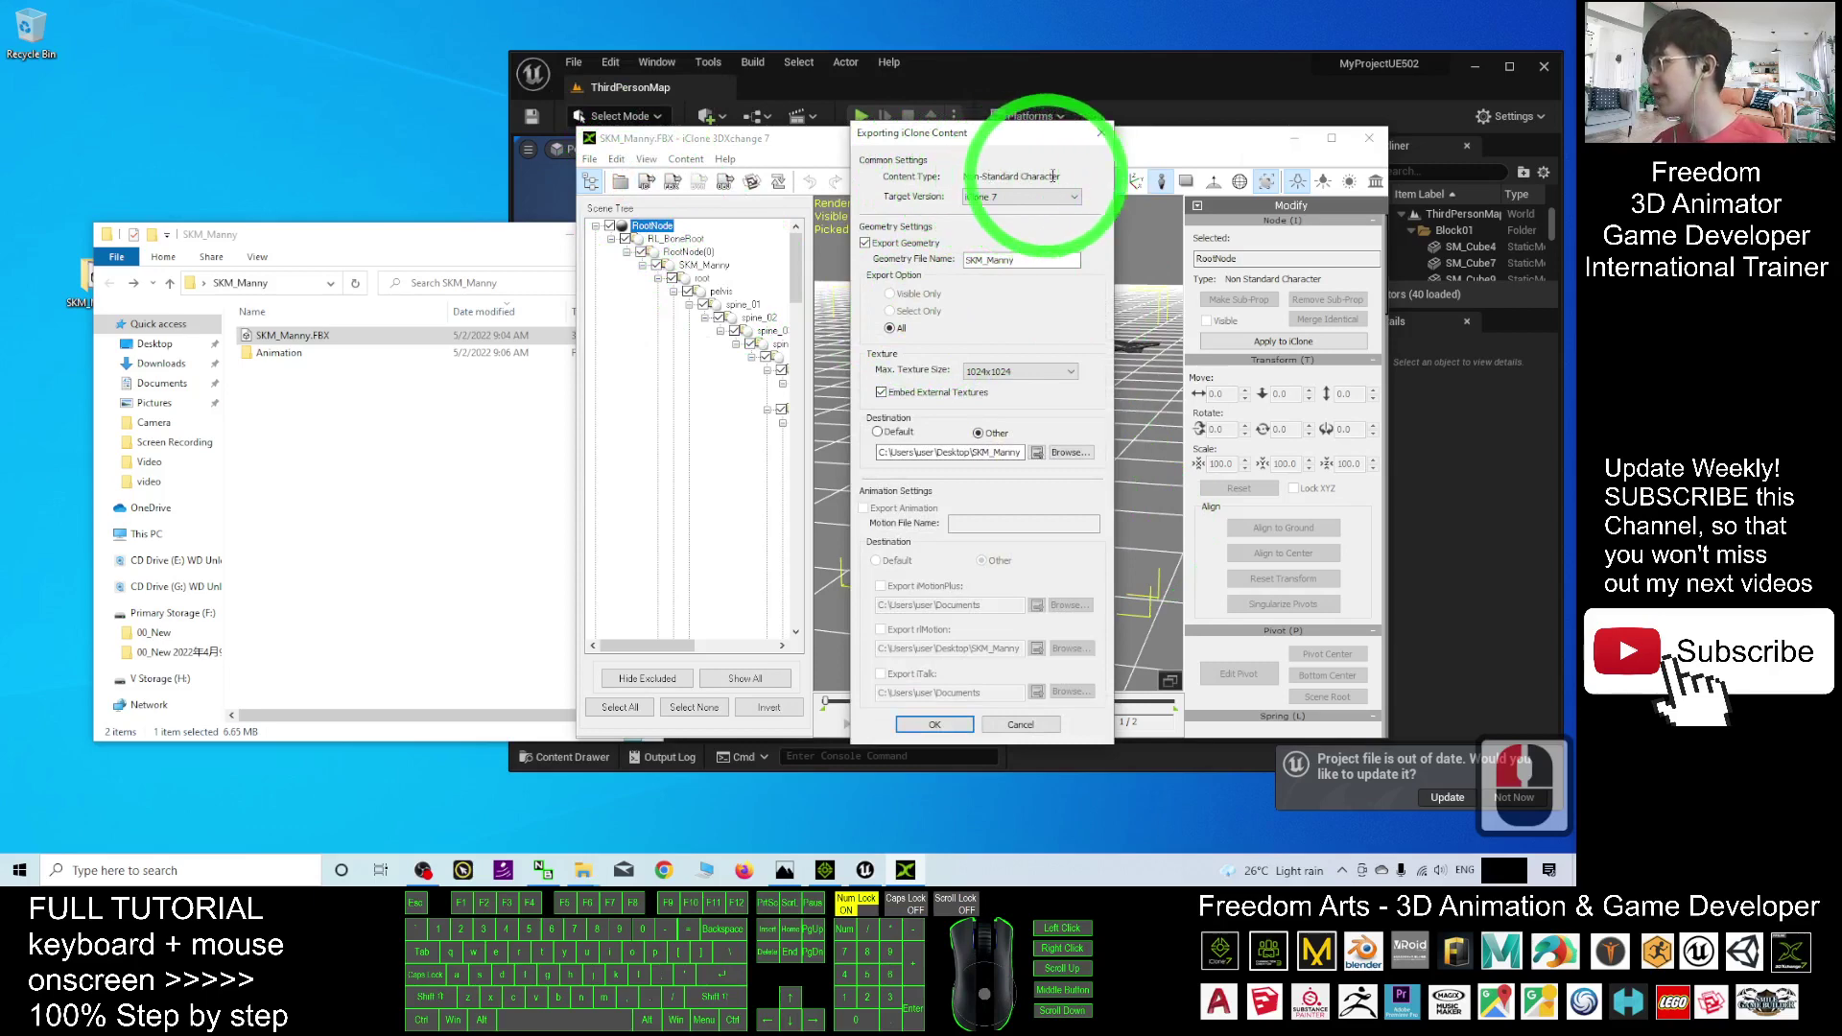
click(273, 283)
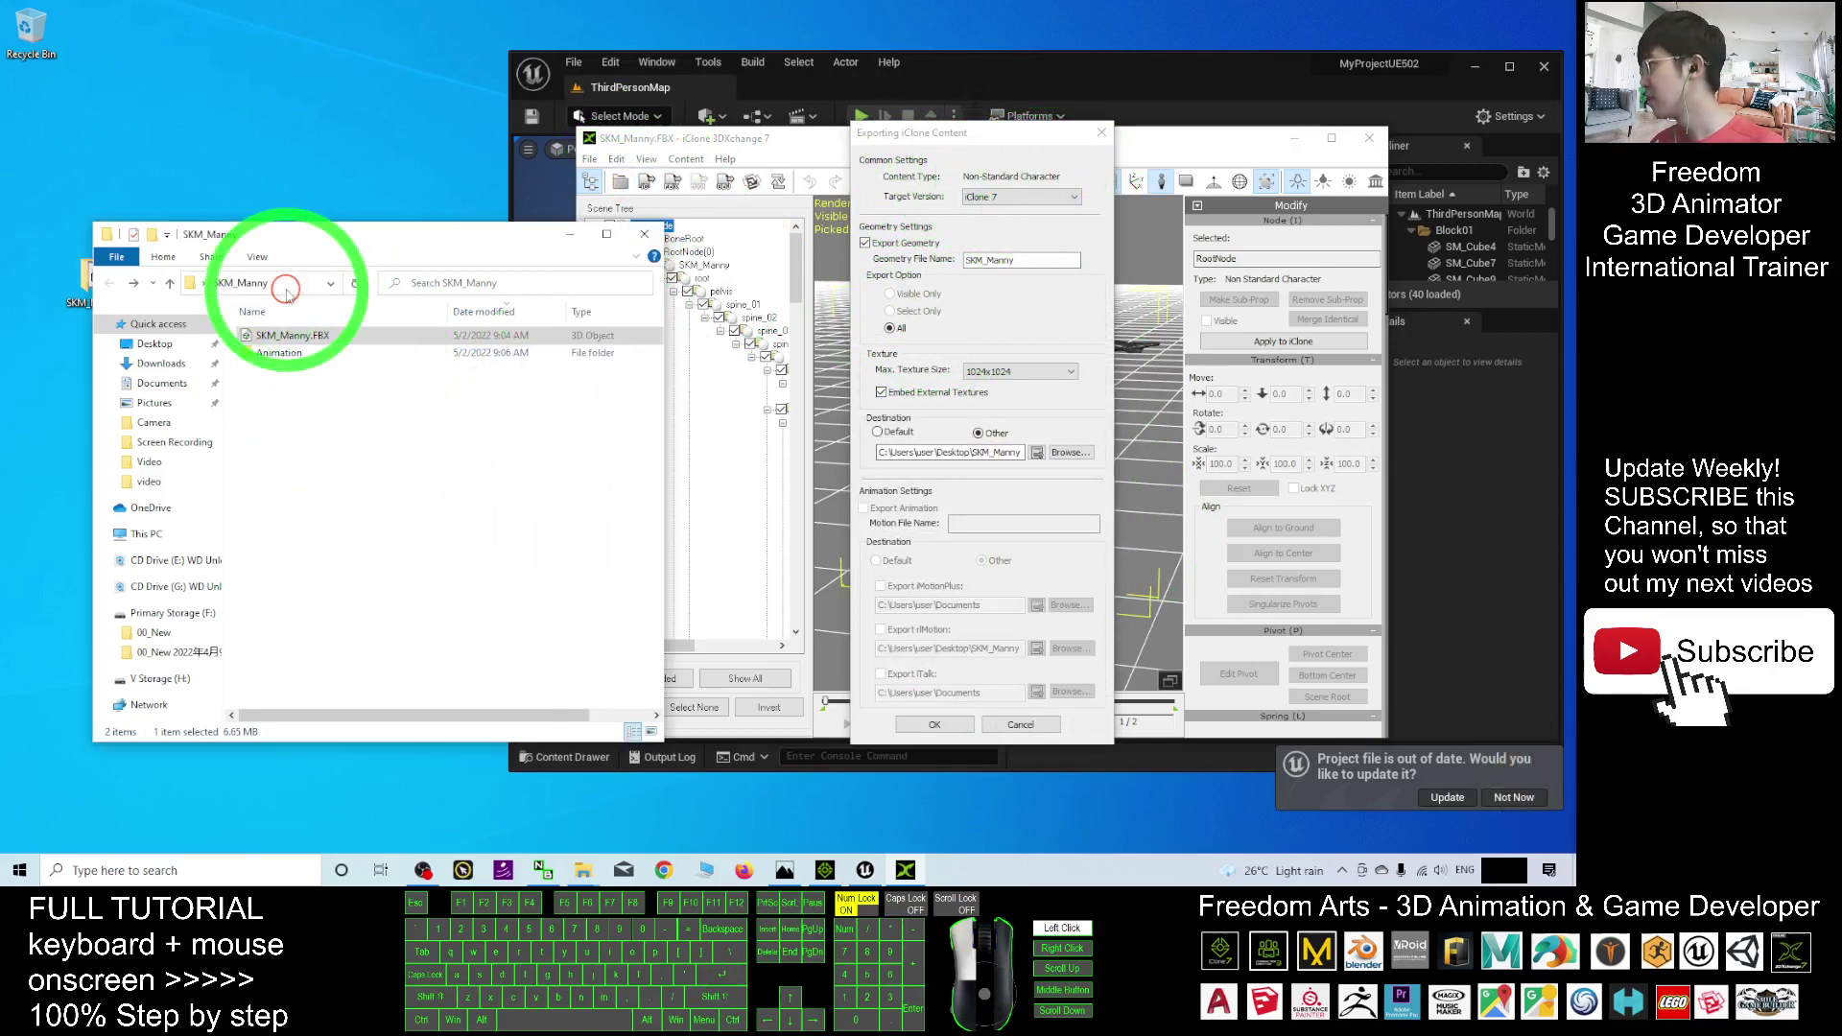
right_click(277, 288)
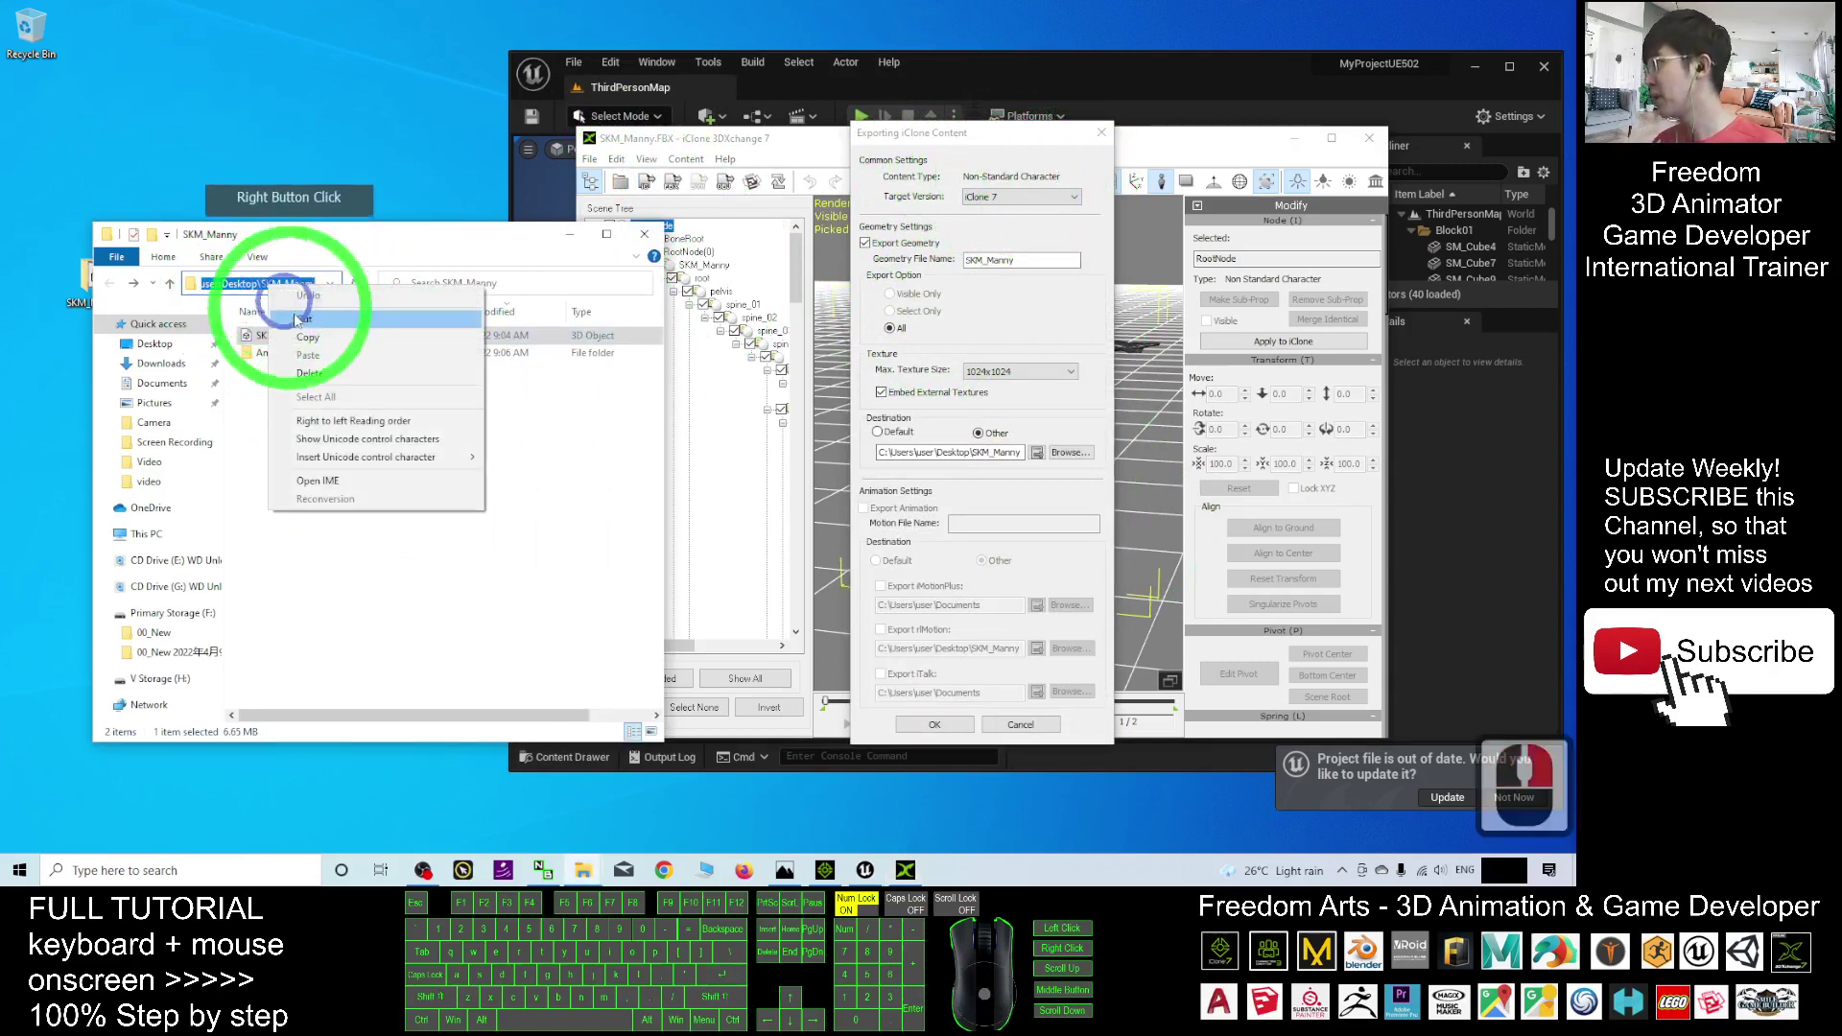
click(315, 333)
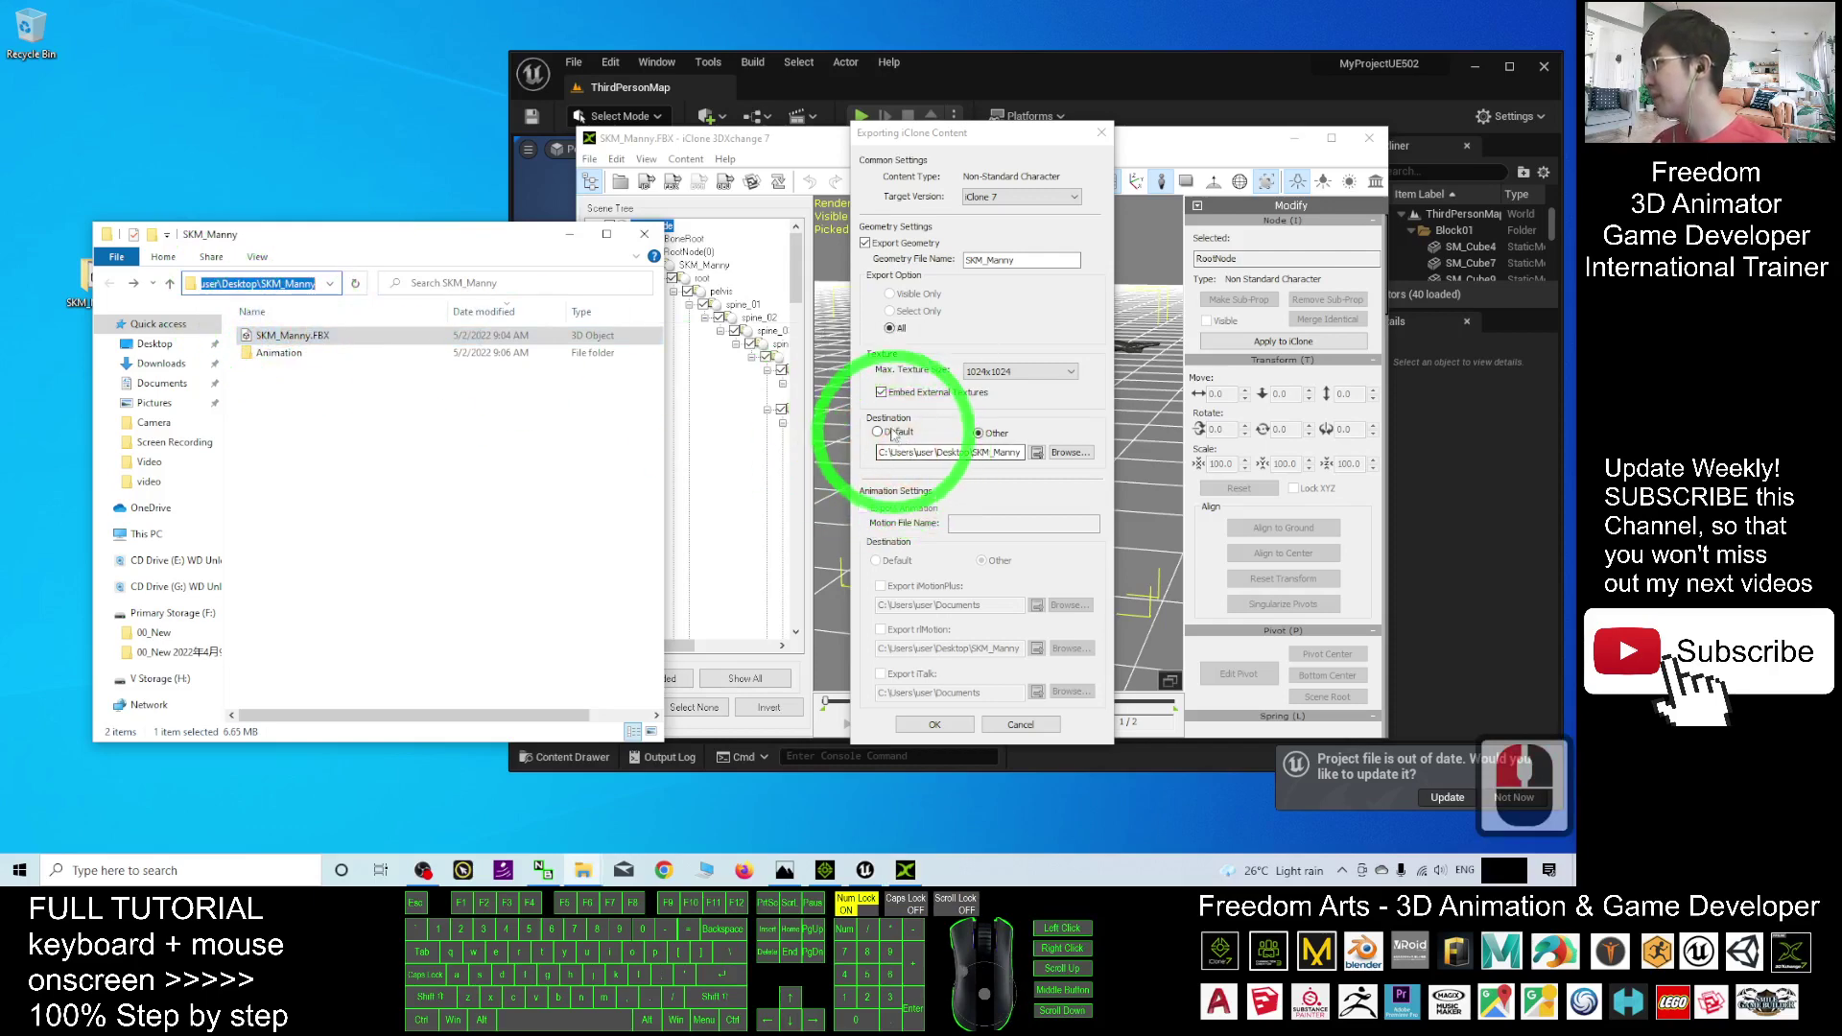
Set the geometry destination to the copied SKM_Manny folder path and export the non-standard character for iClone 7.
click(991, 433)
click(982, 459)
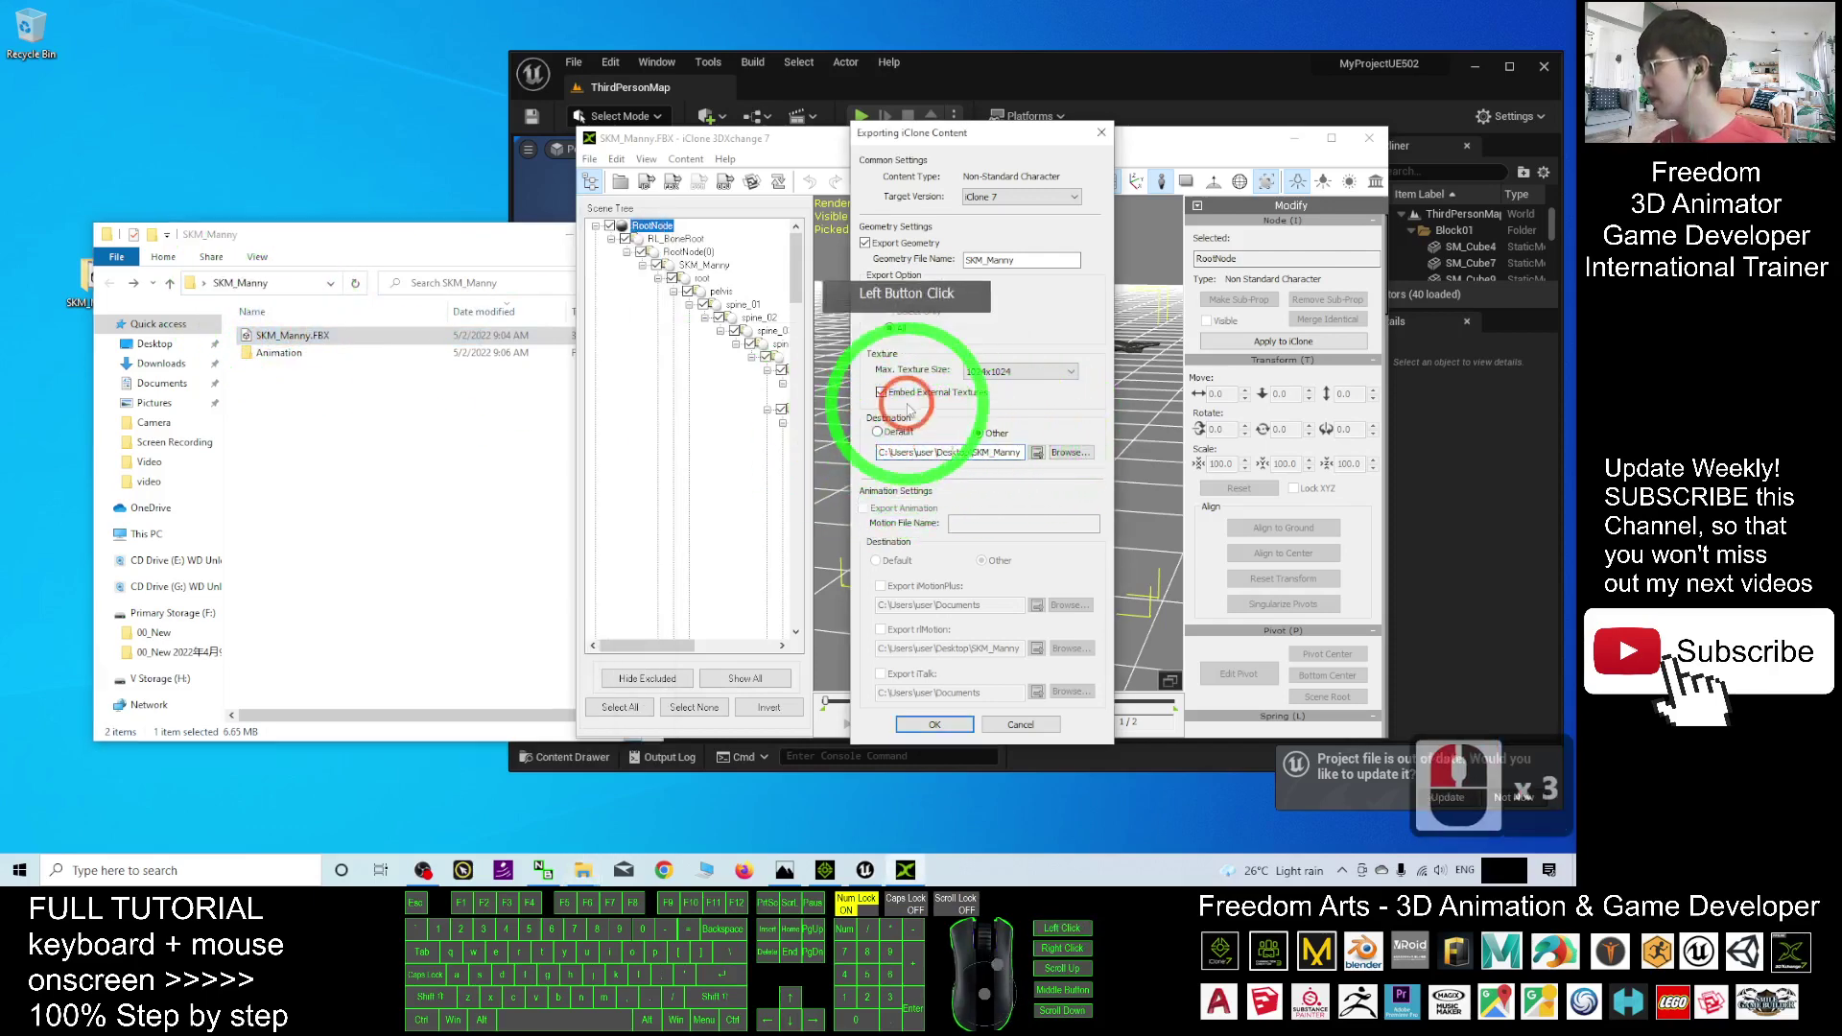
key(ctrl+a)
key(ctrl+c)
key(Delete)
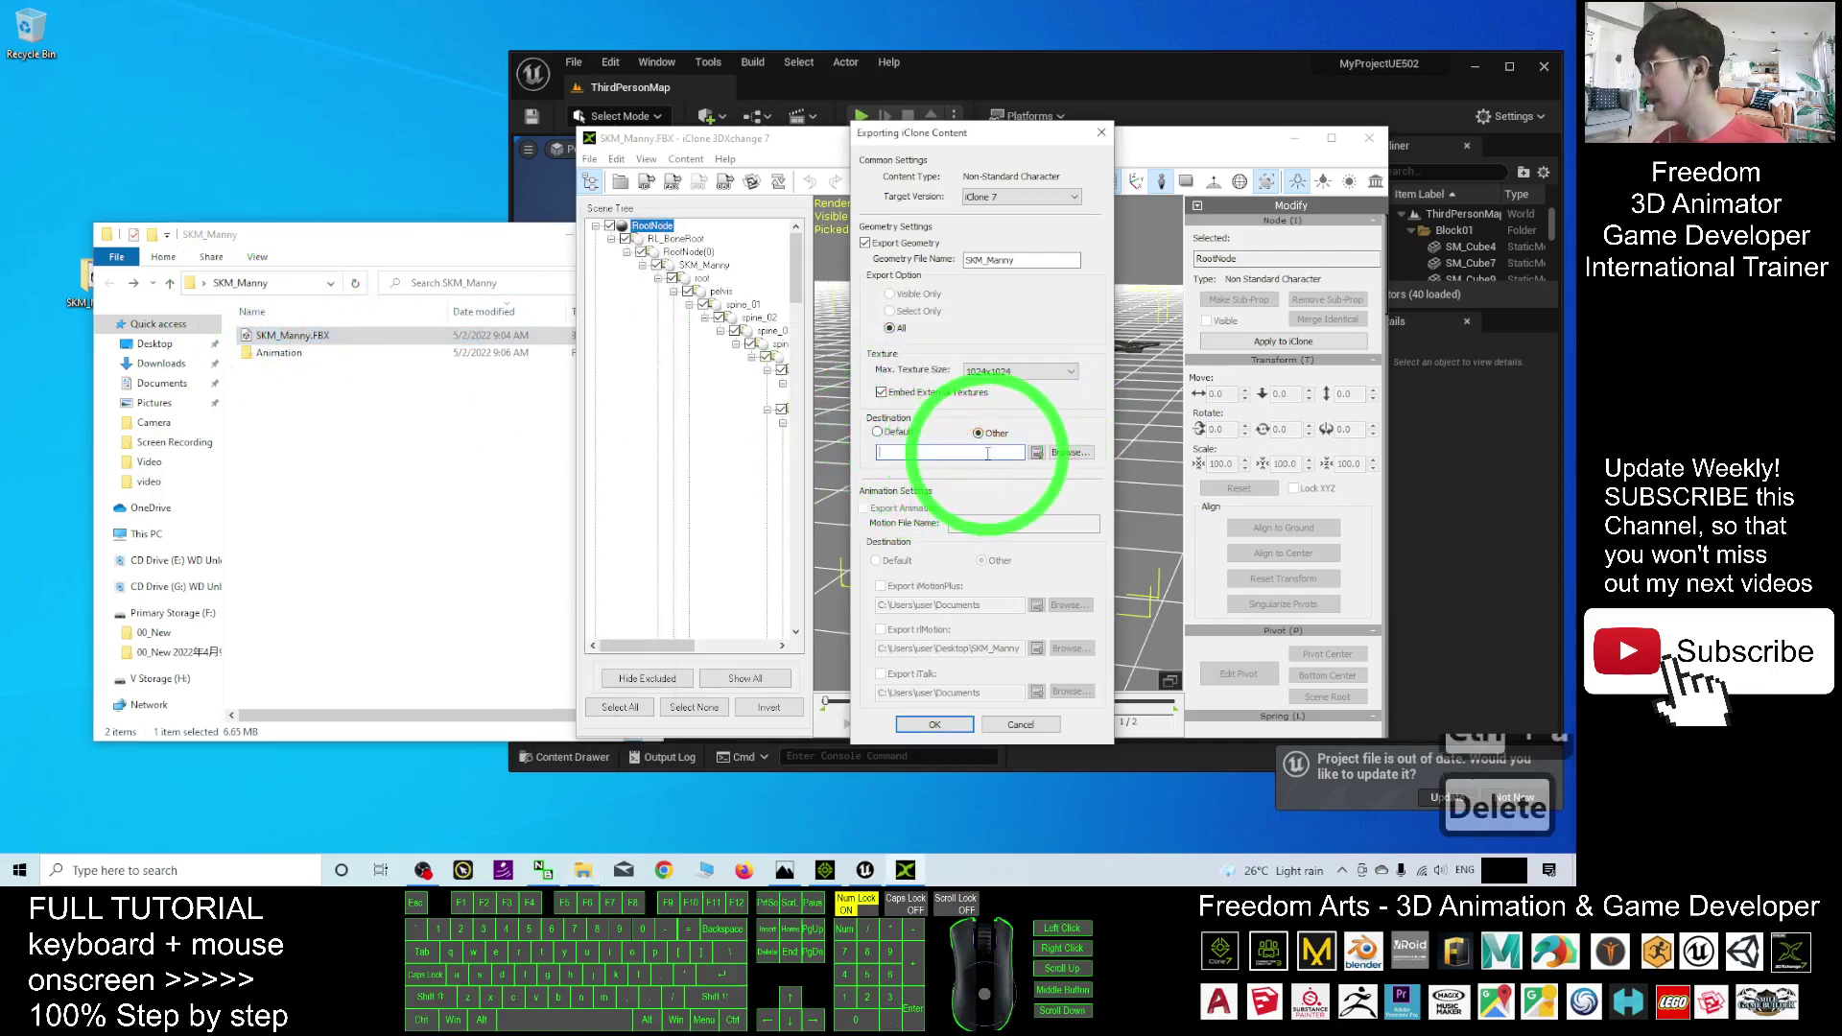
click(983, 453)
key(ctrl+v)
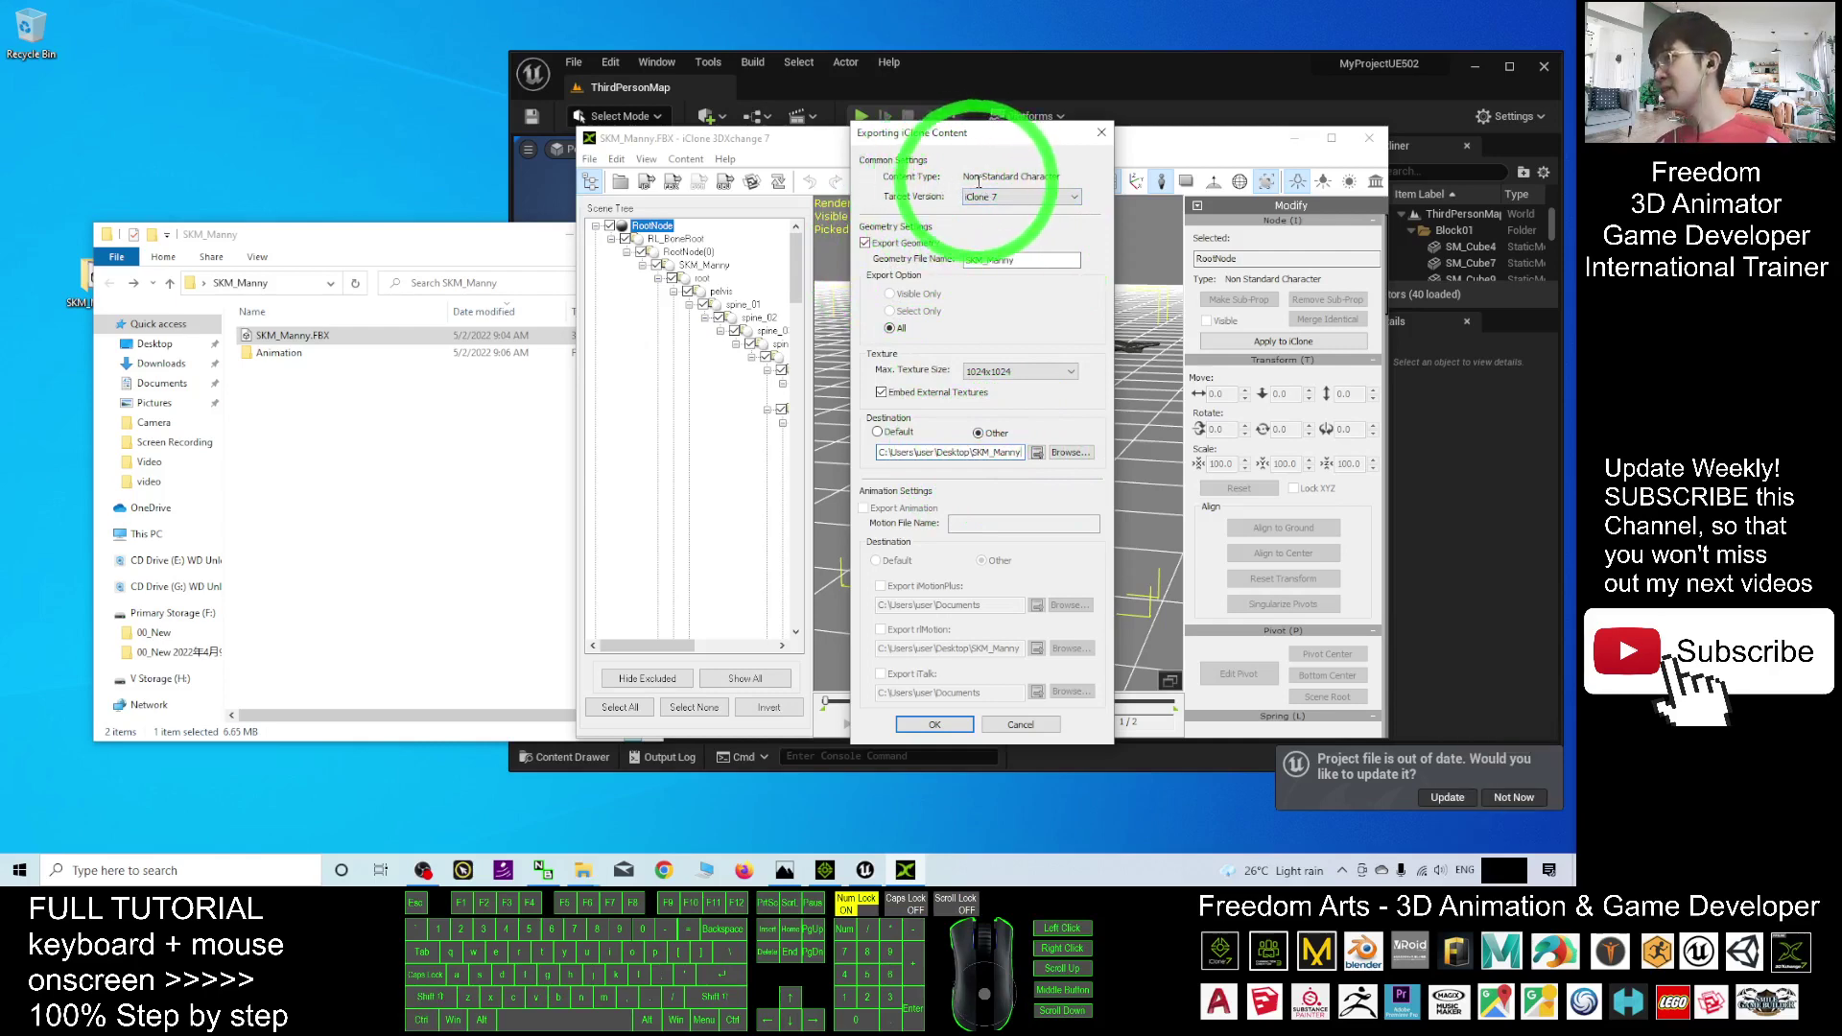
click(934, 724)
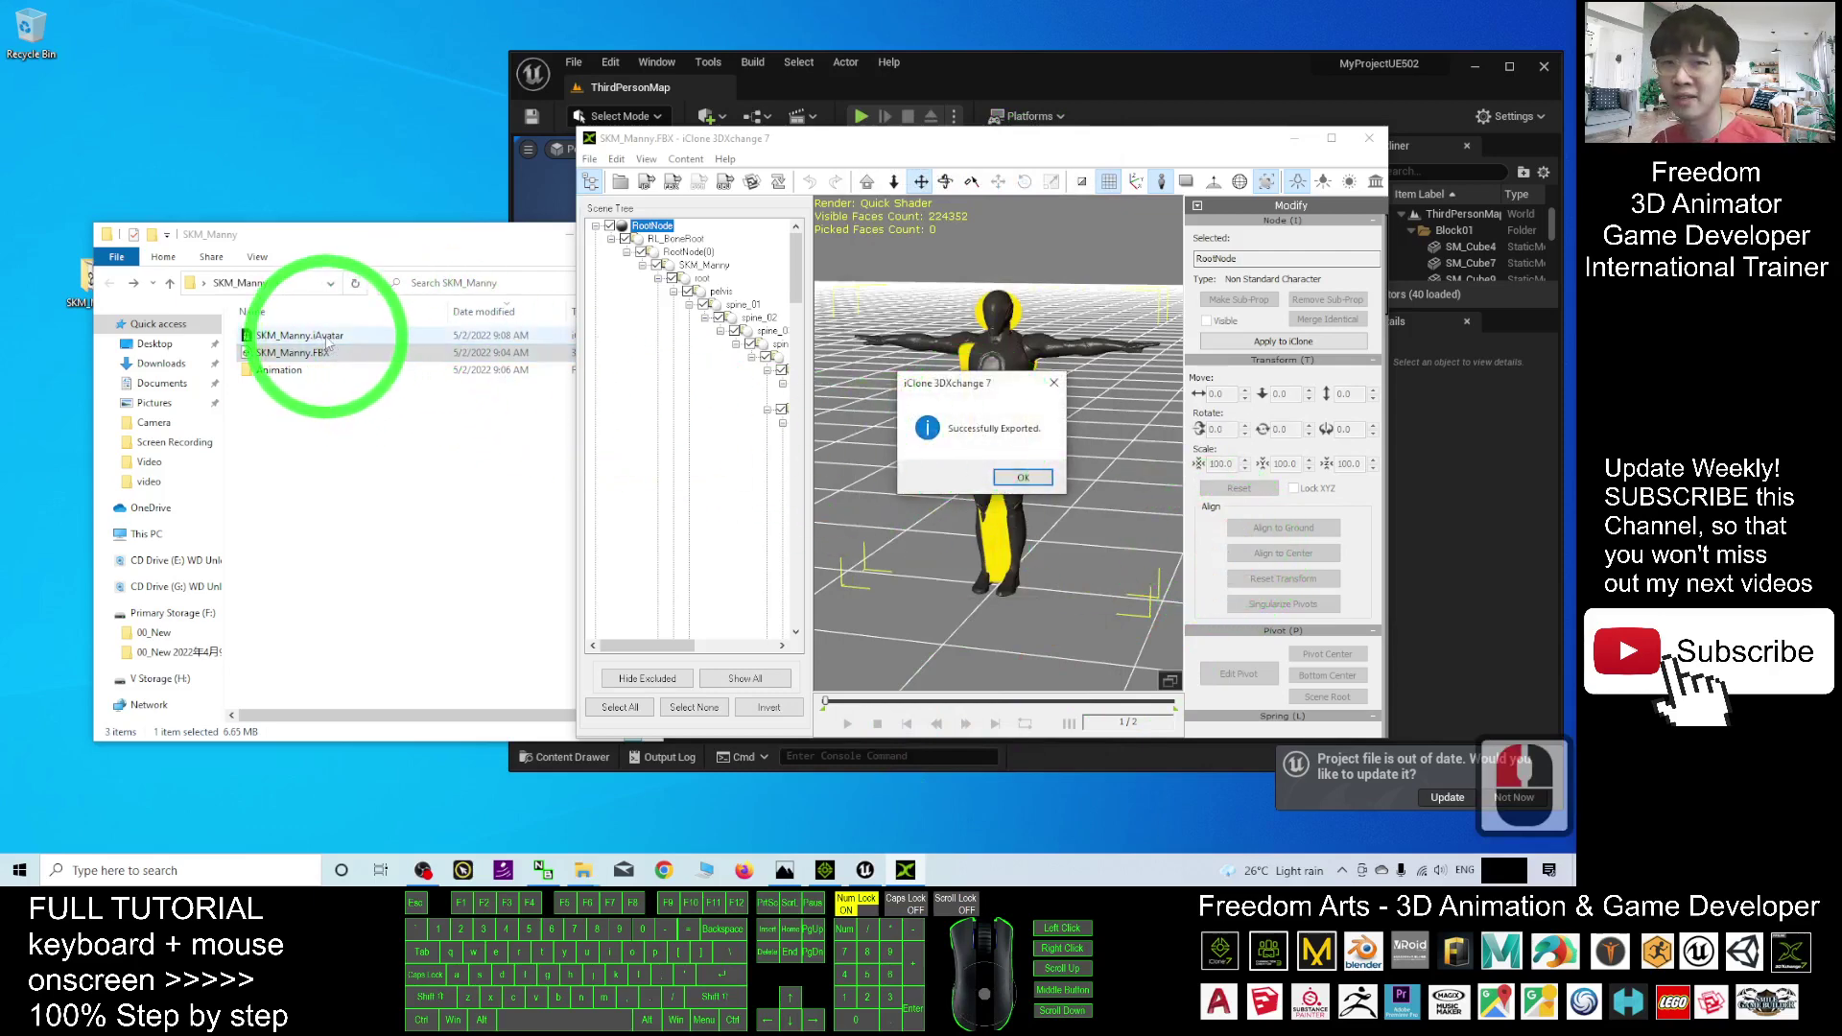
click(1023, 477)
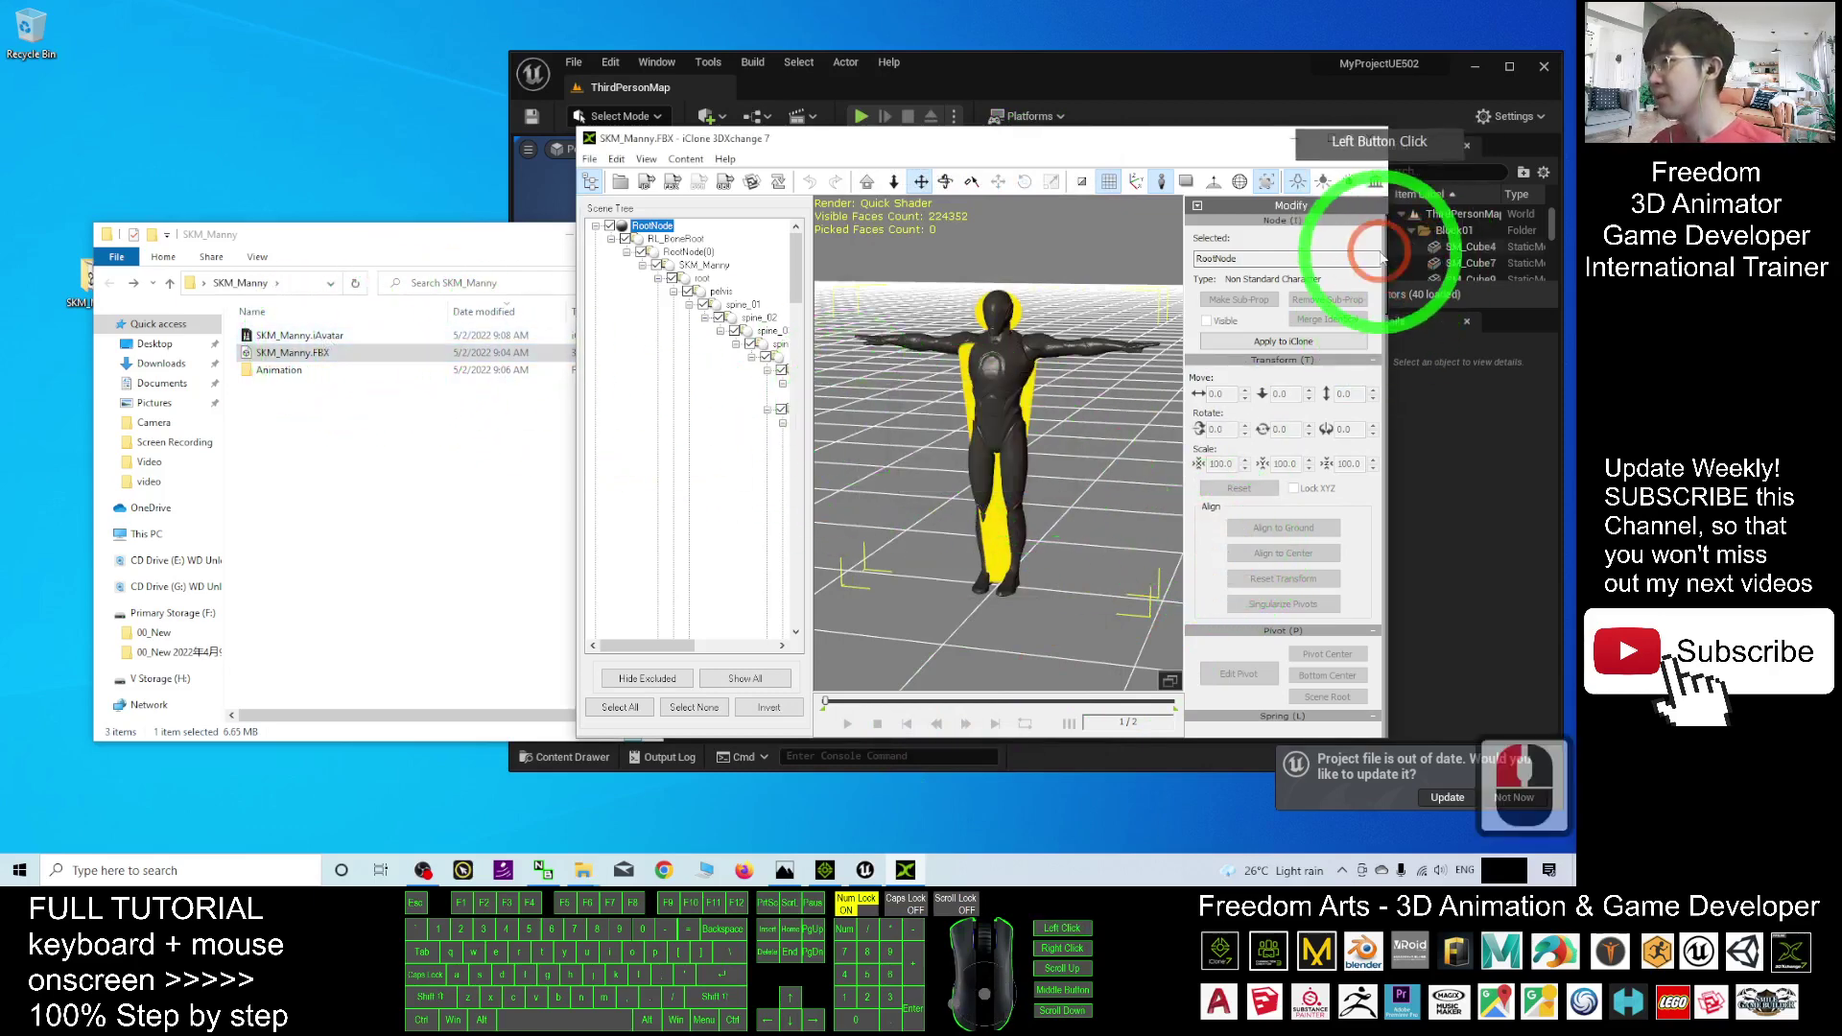
Load all FBX files from the Animation folder into the Motion Library, converting them all with the Current Character profile.
drag(1383, 251, 1386, 399)
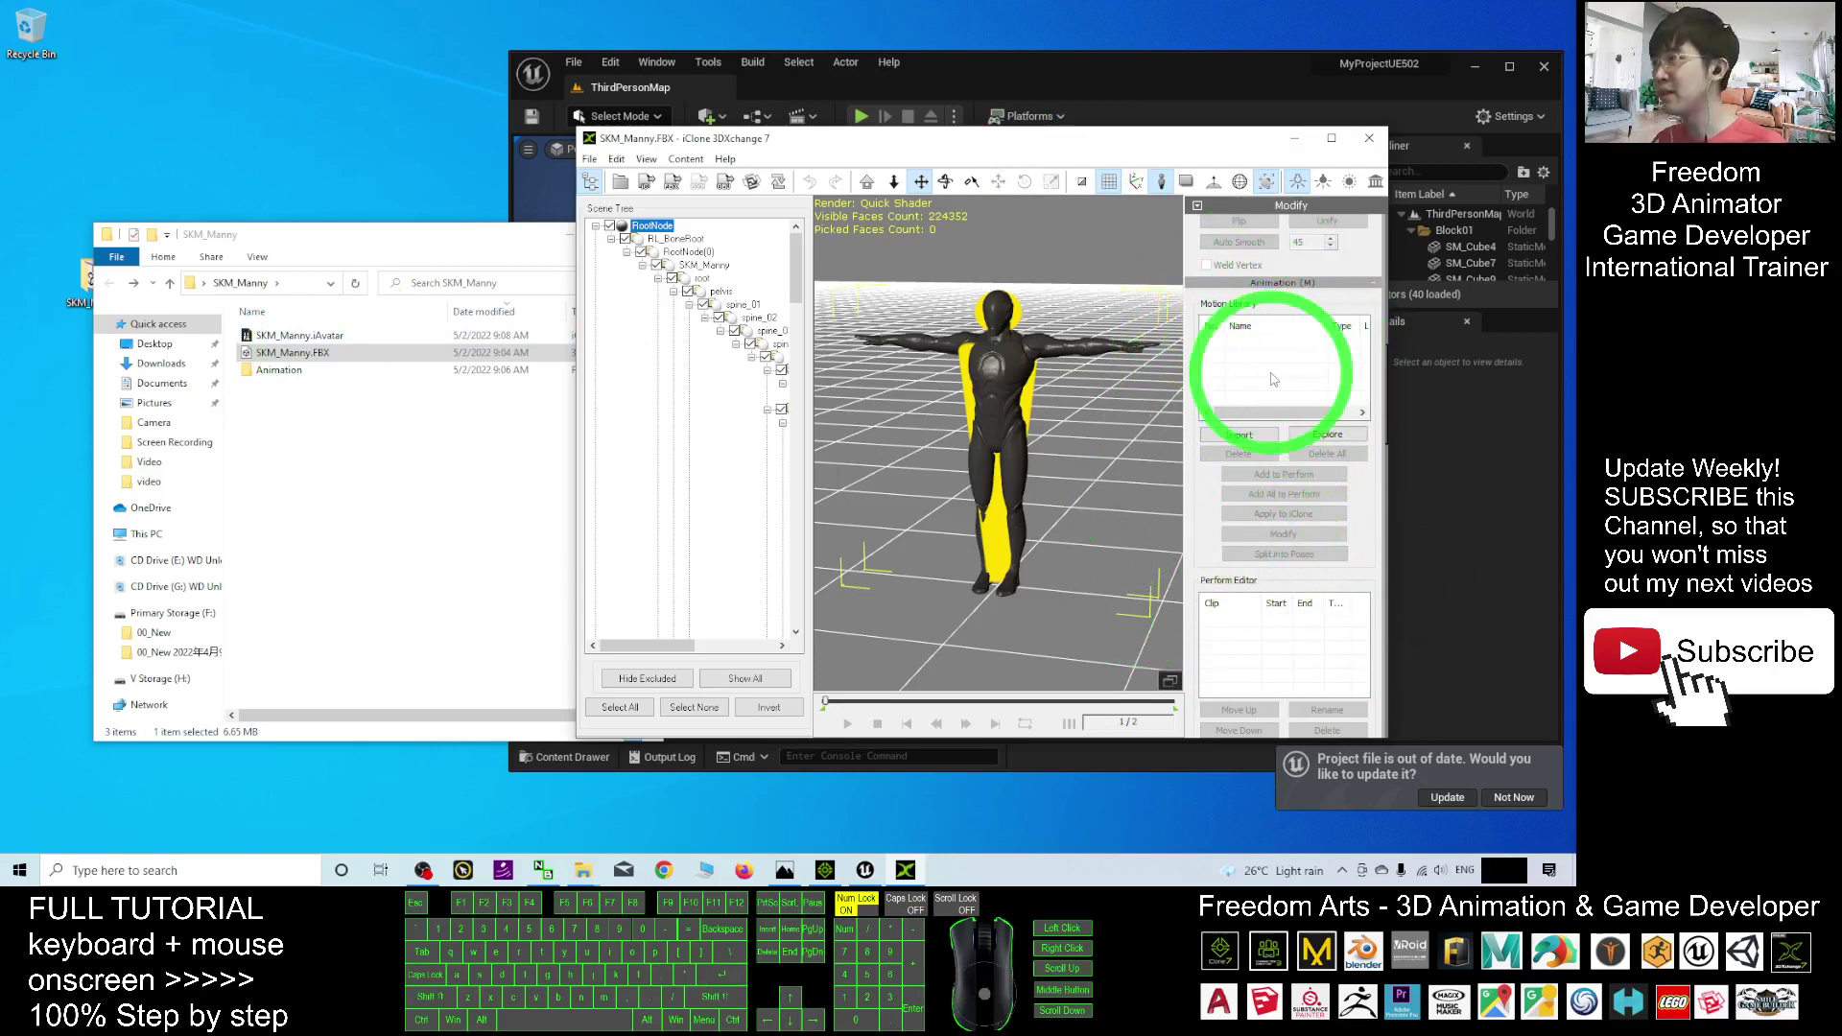
double_click(278, 370)
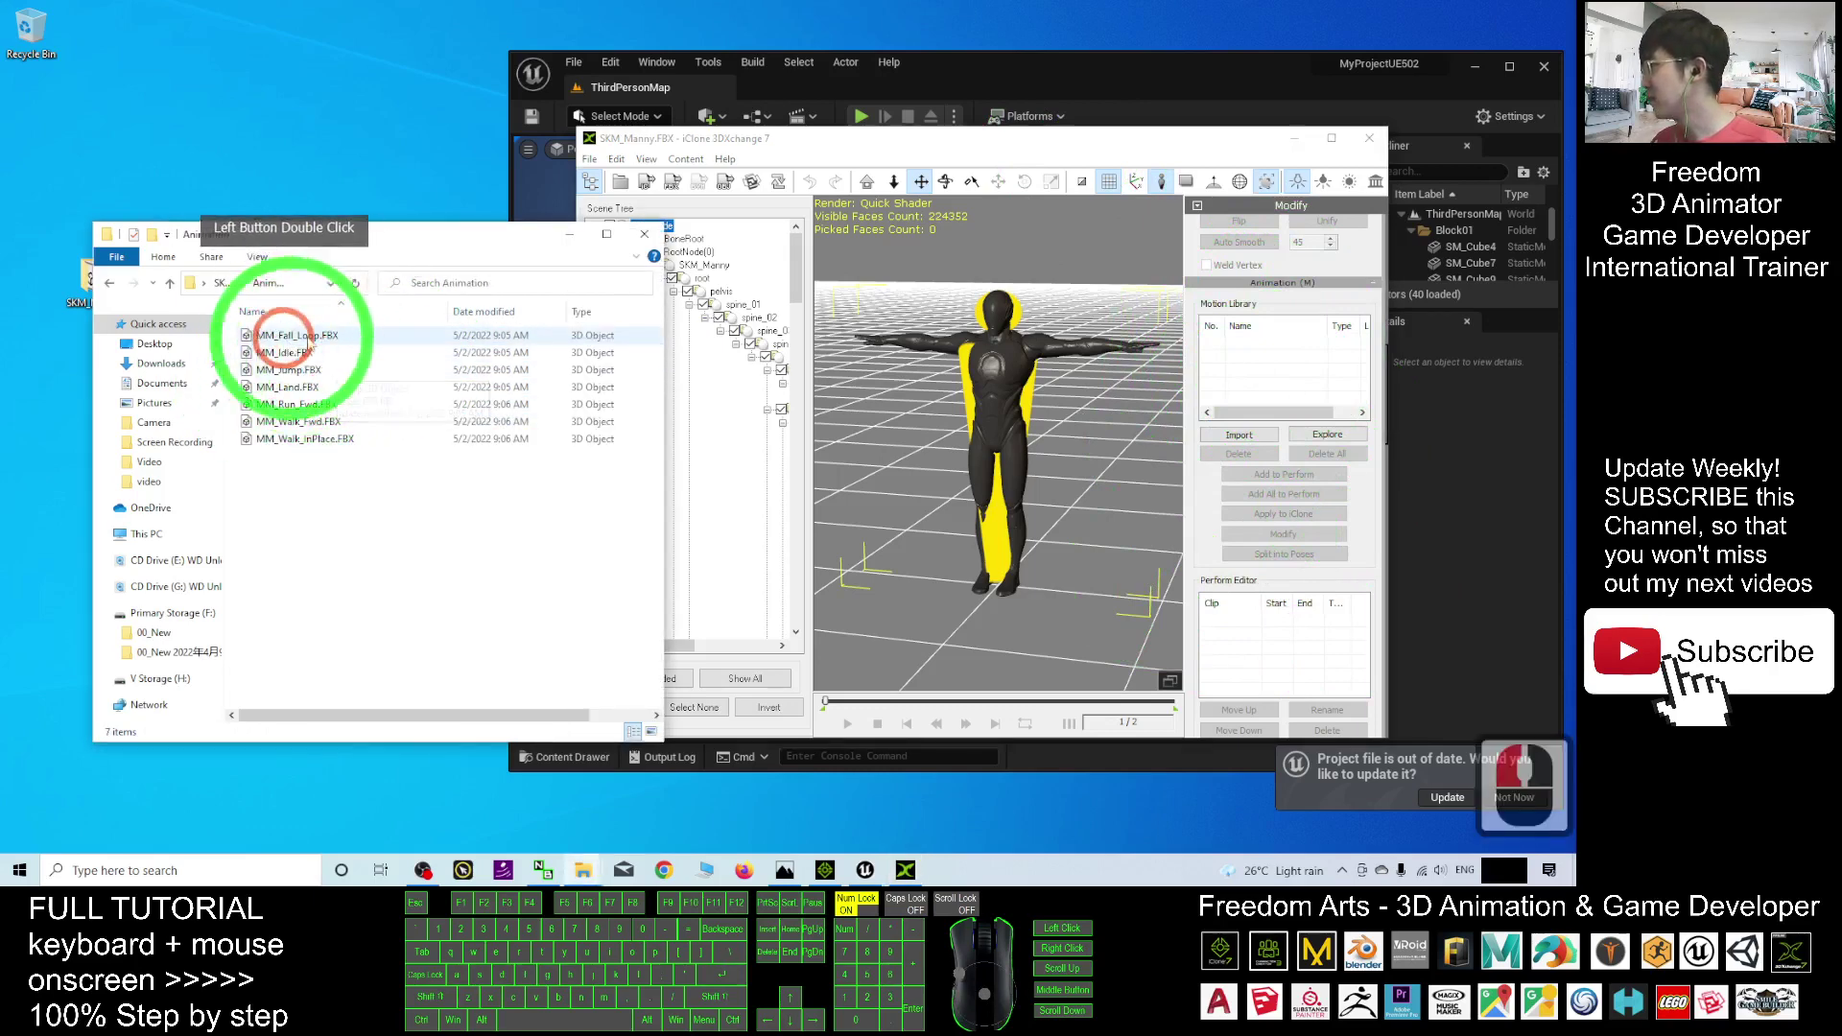
drag(428, 522, 234, 279)
drag(288, 355, 1263, 360)
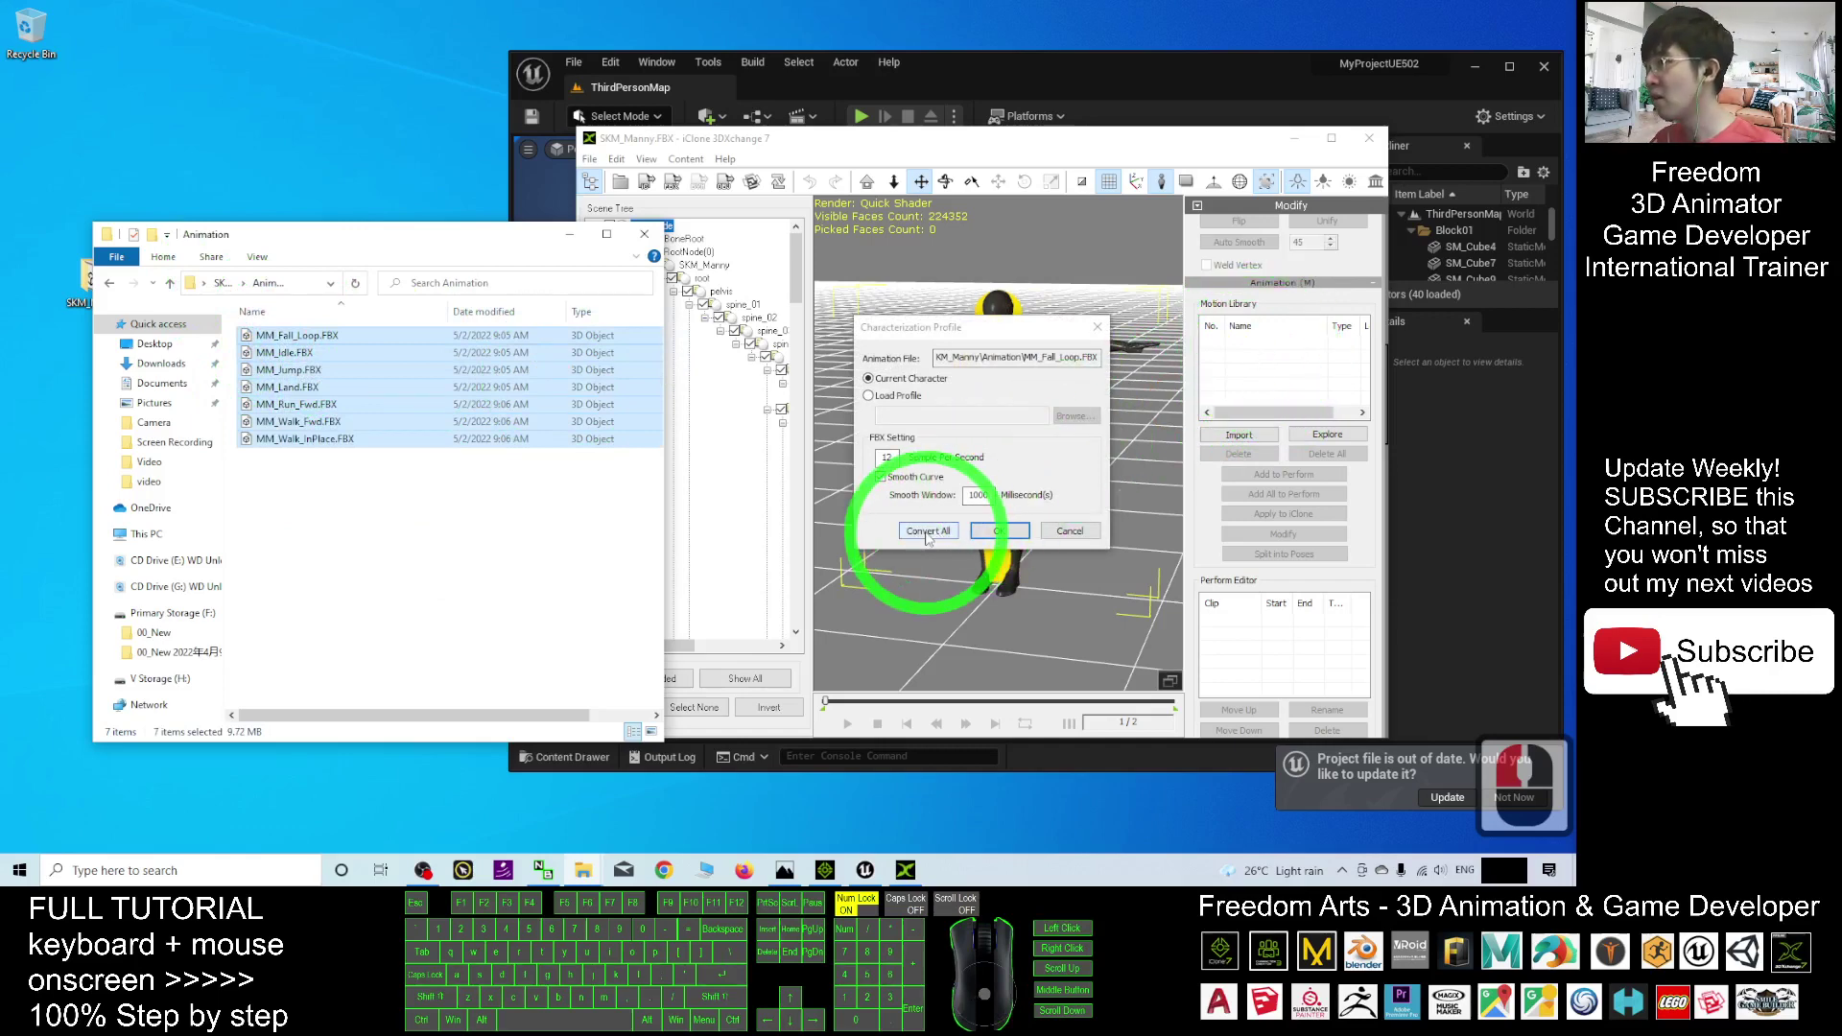
click(889, 385)
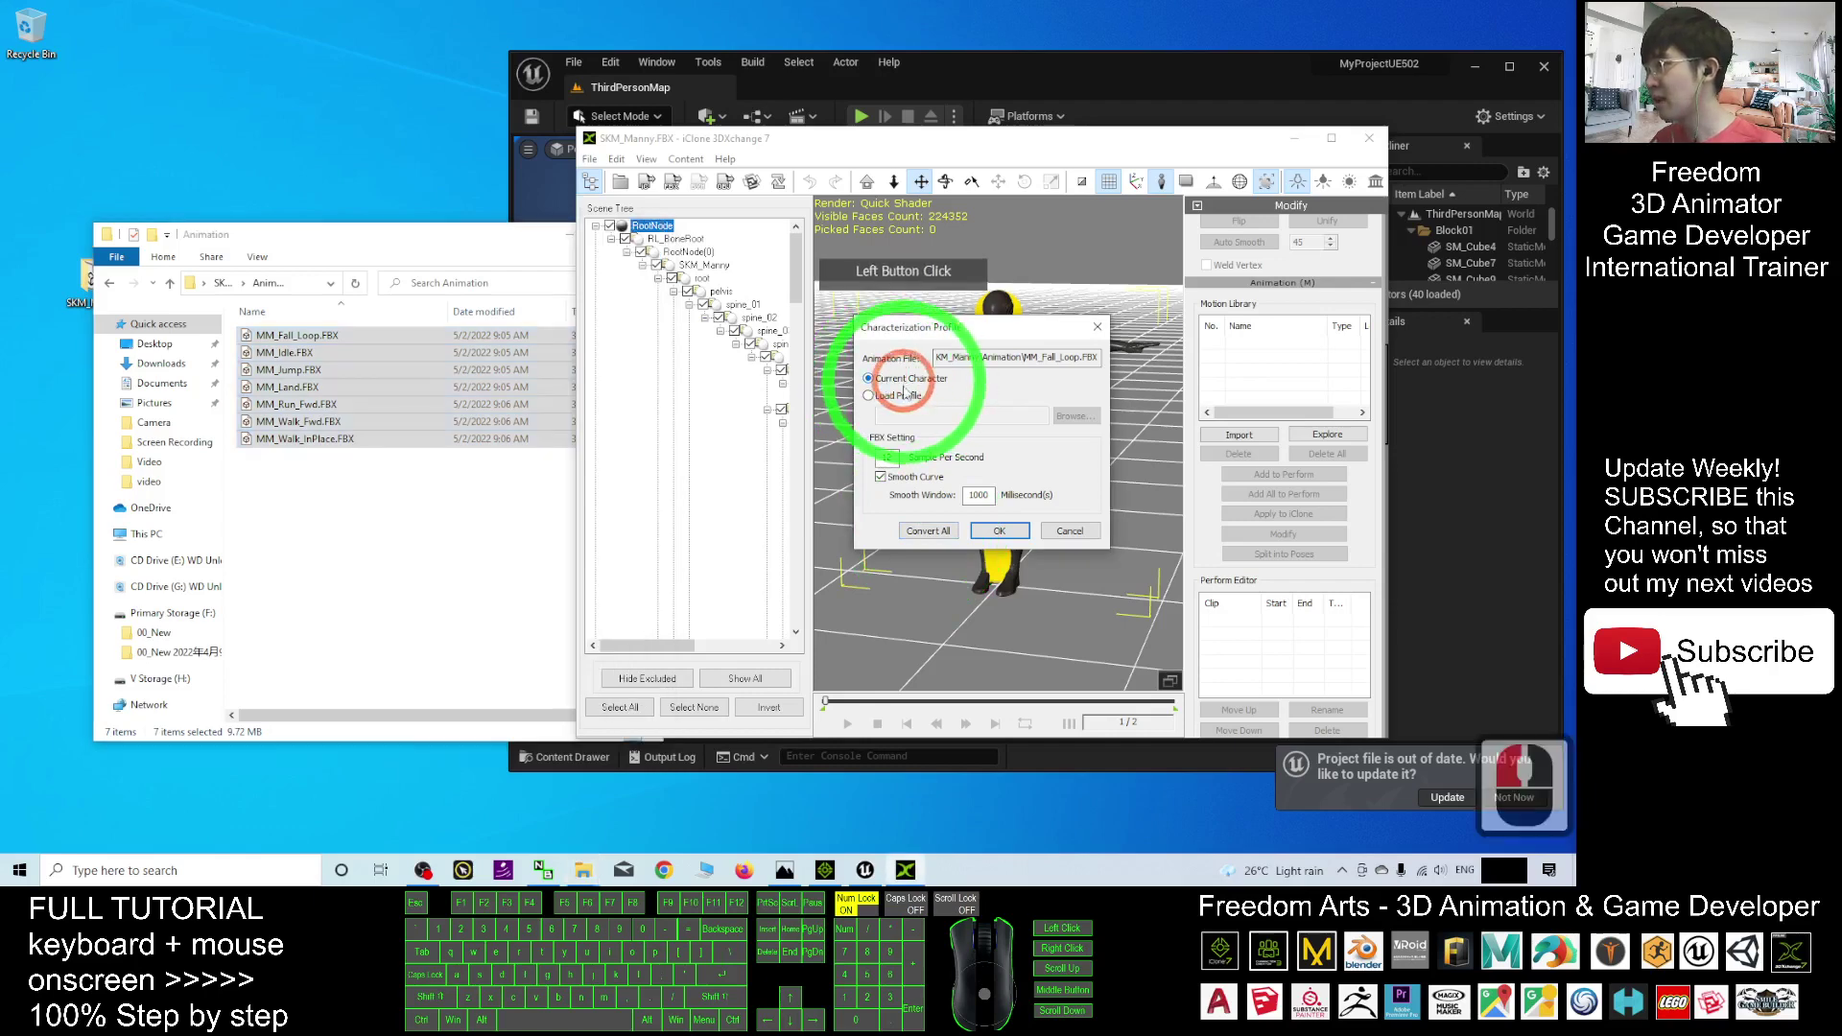
click(919, 531)
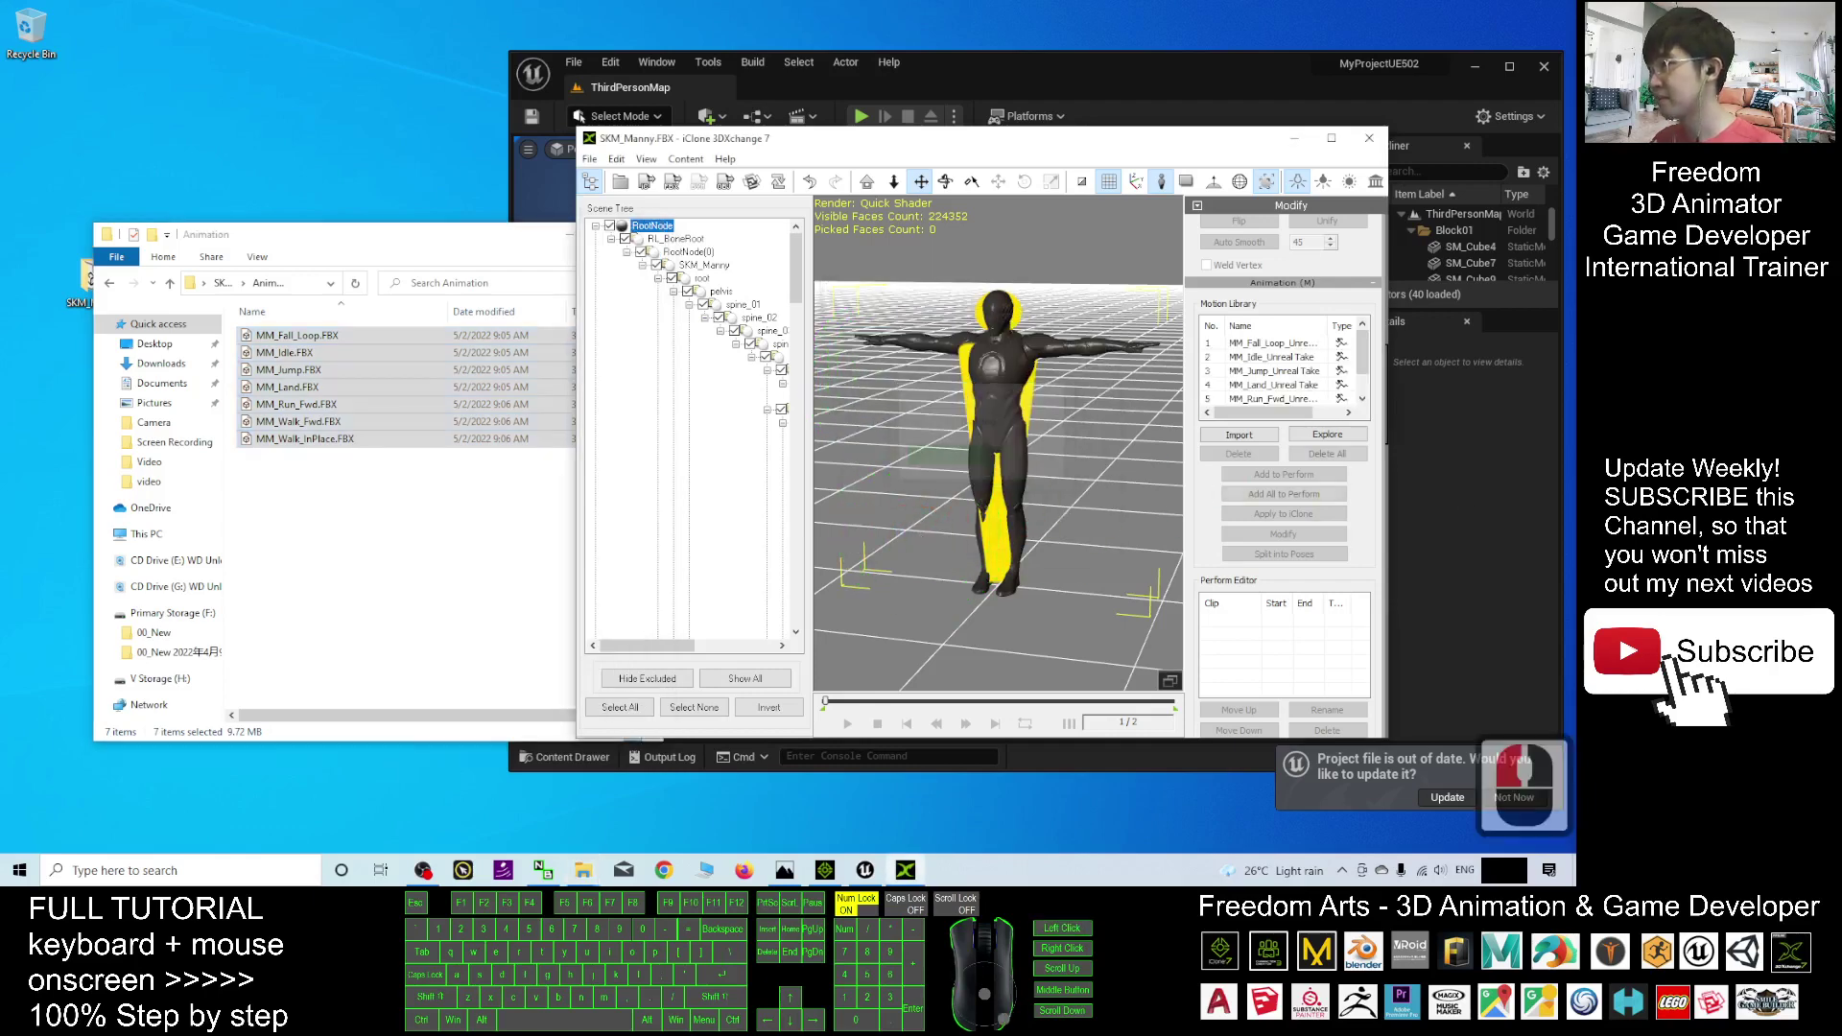
Maximize the 3DXchange window and preview the MM_Run_Fwd motion on the character.
click(1332, 139)
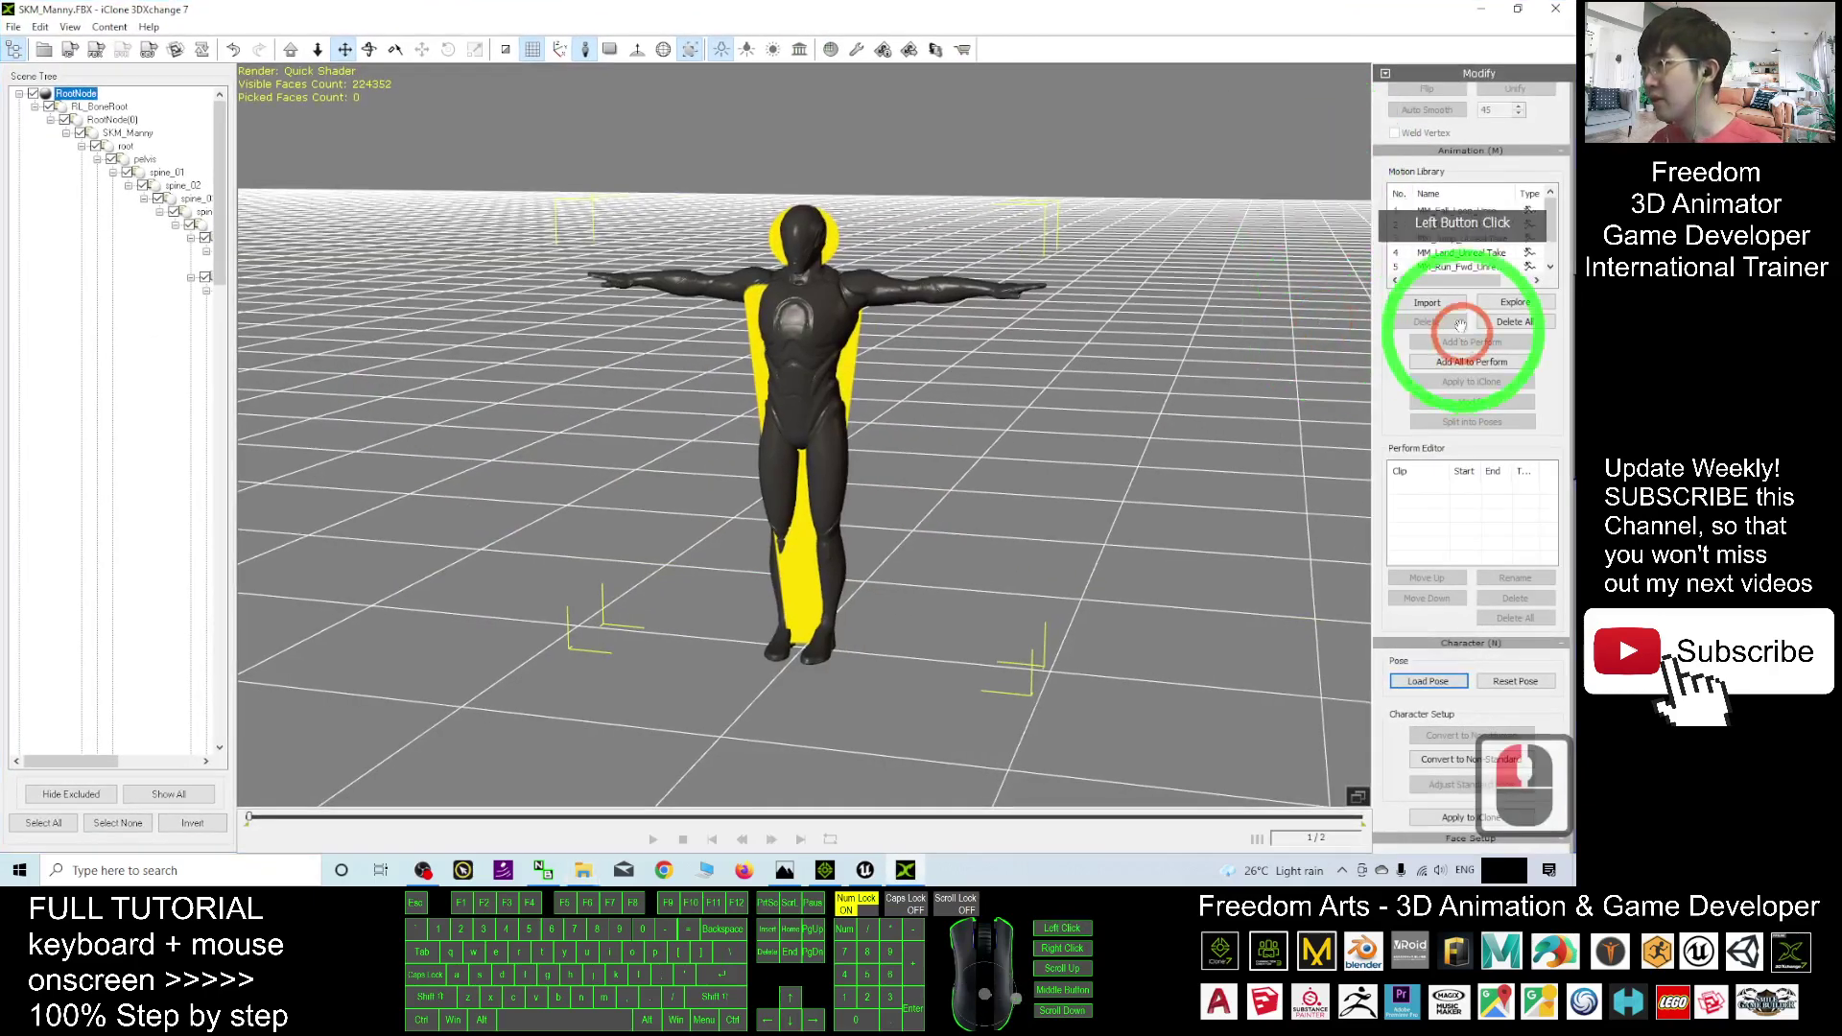
click(1454, 268)
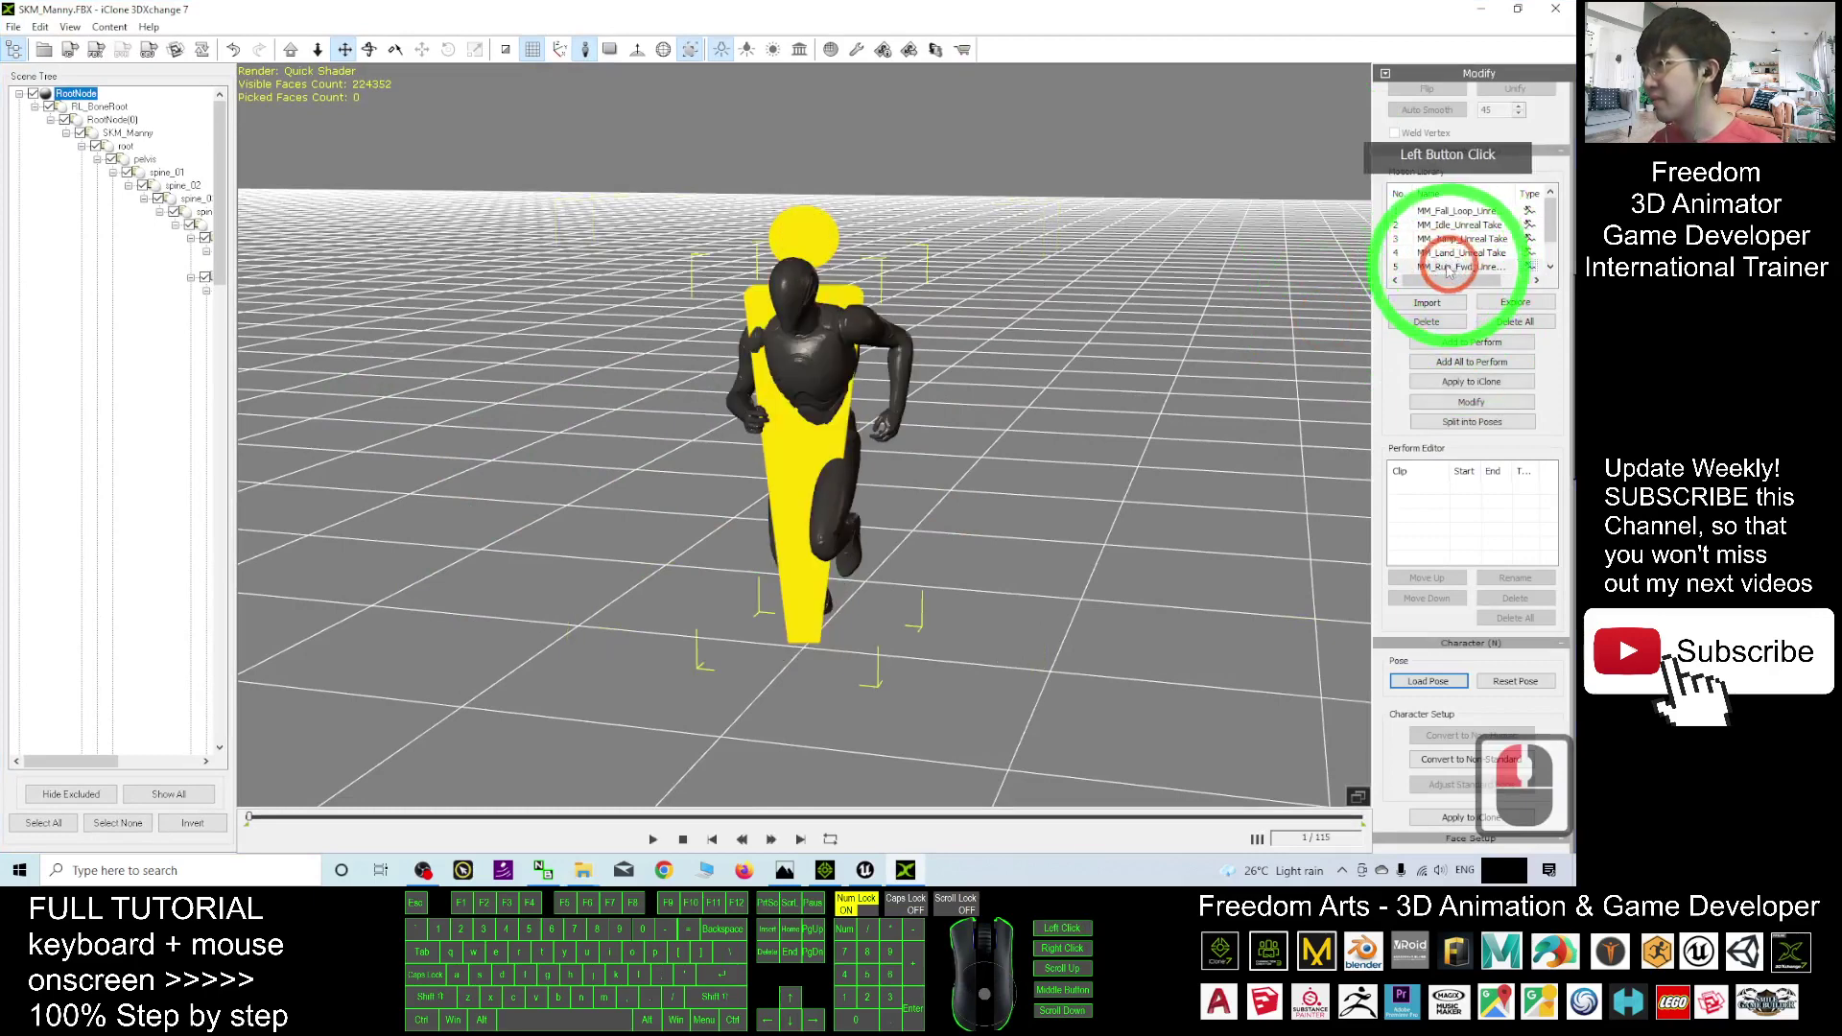
click(653, 839)
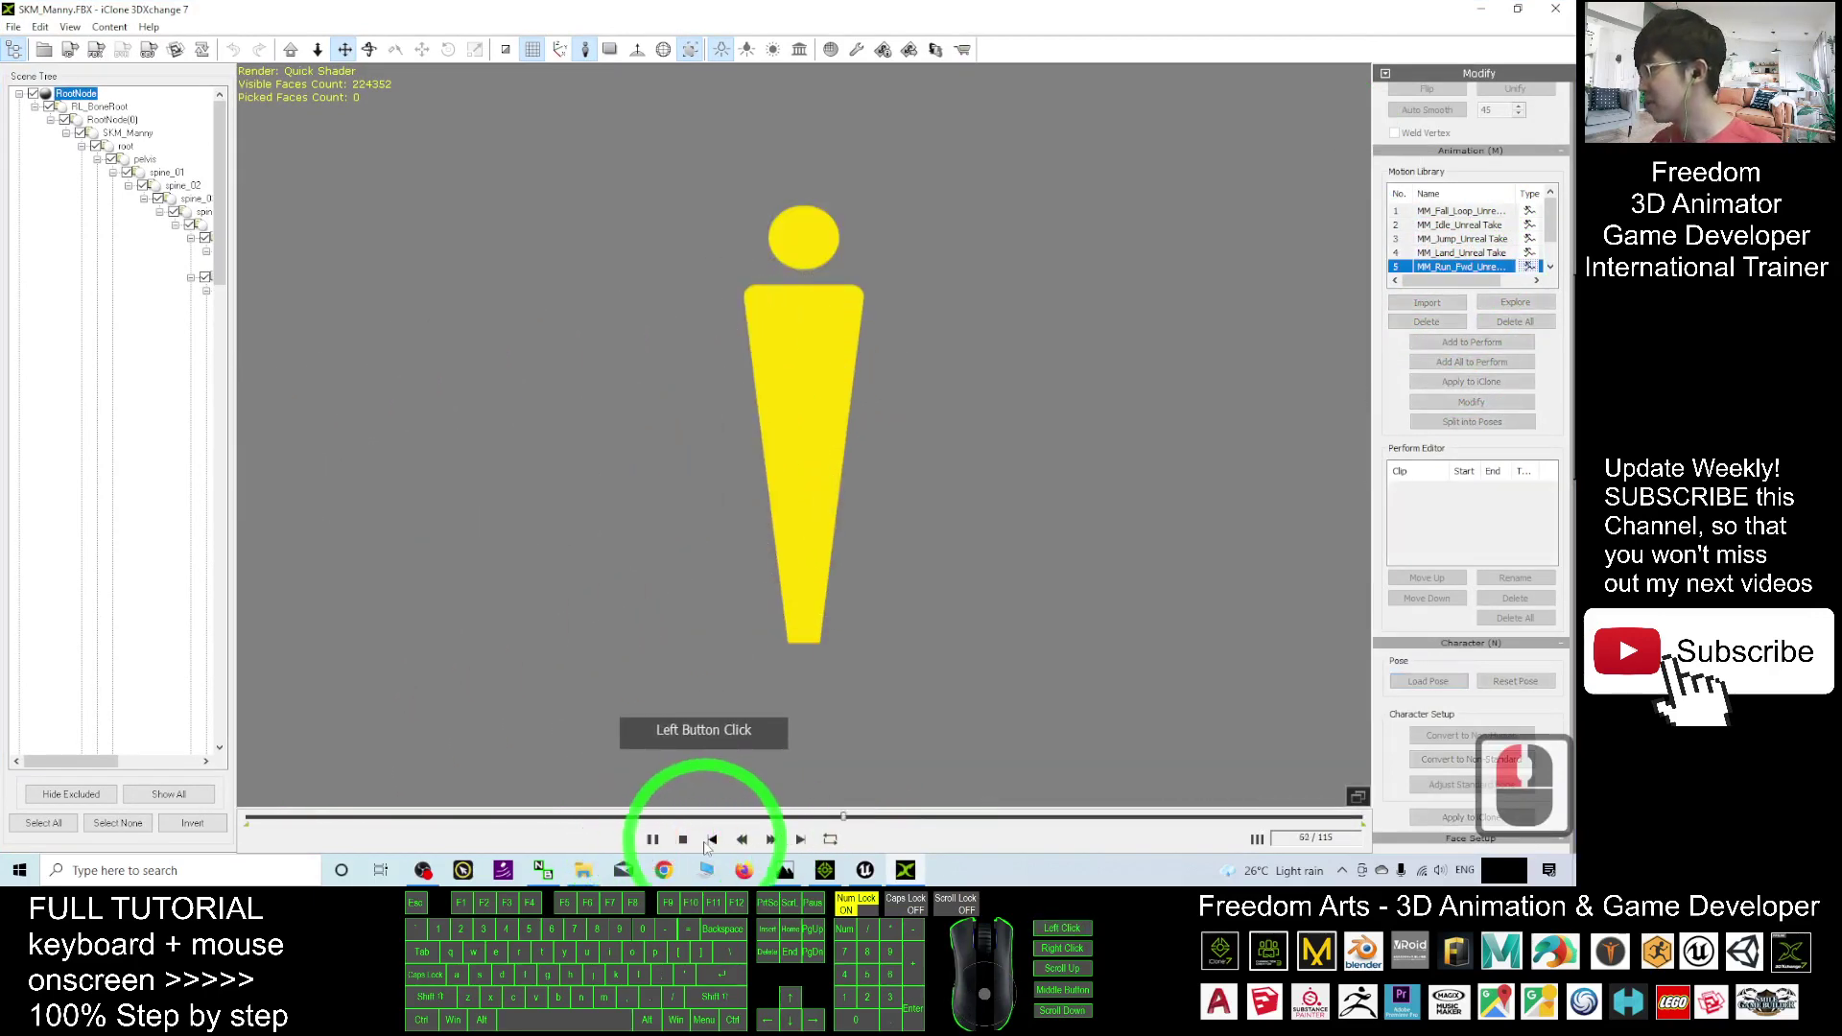
click(682, 840)
Preview the MM_Walk_Fwd motion on the character and stop the playback.
scroll(1468, 252, down, 1)
double_click(1468, 253)
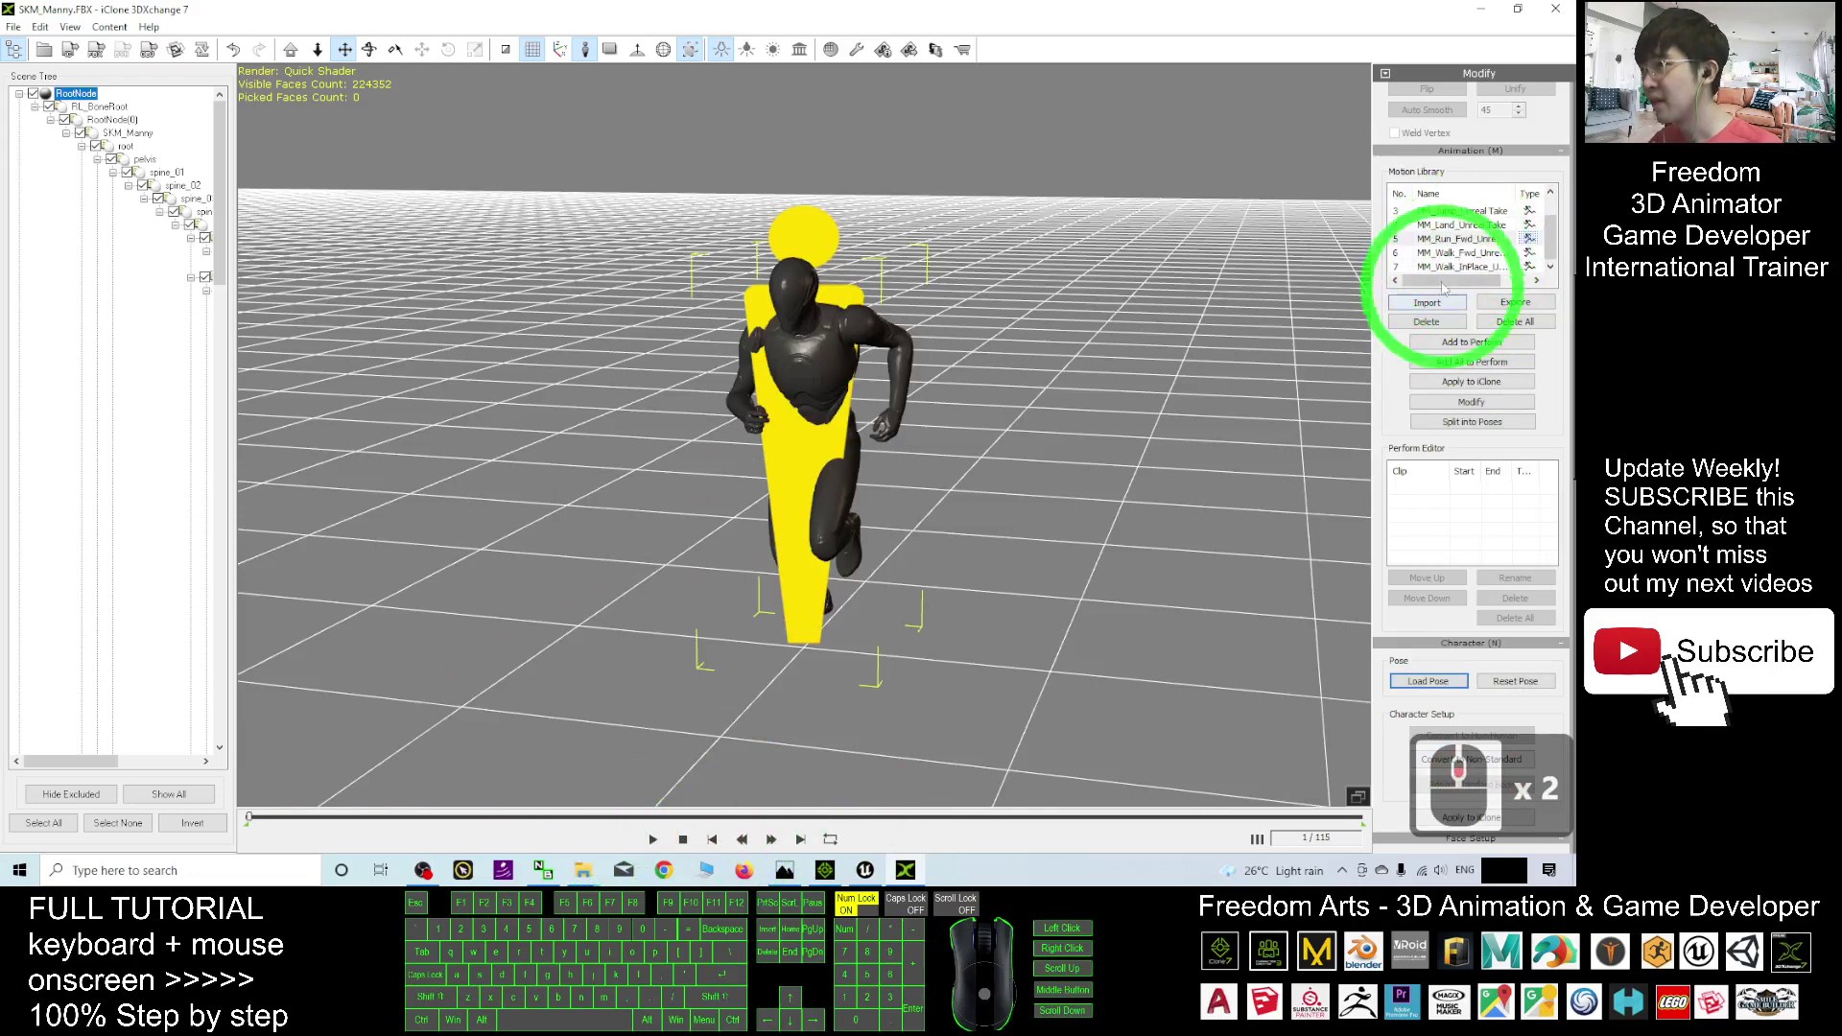
click(652, 839)
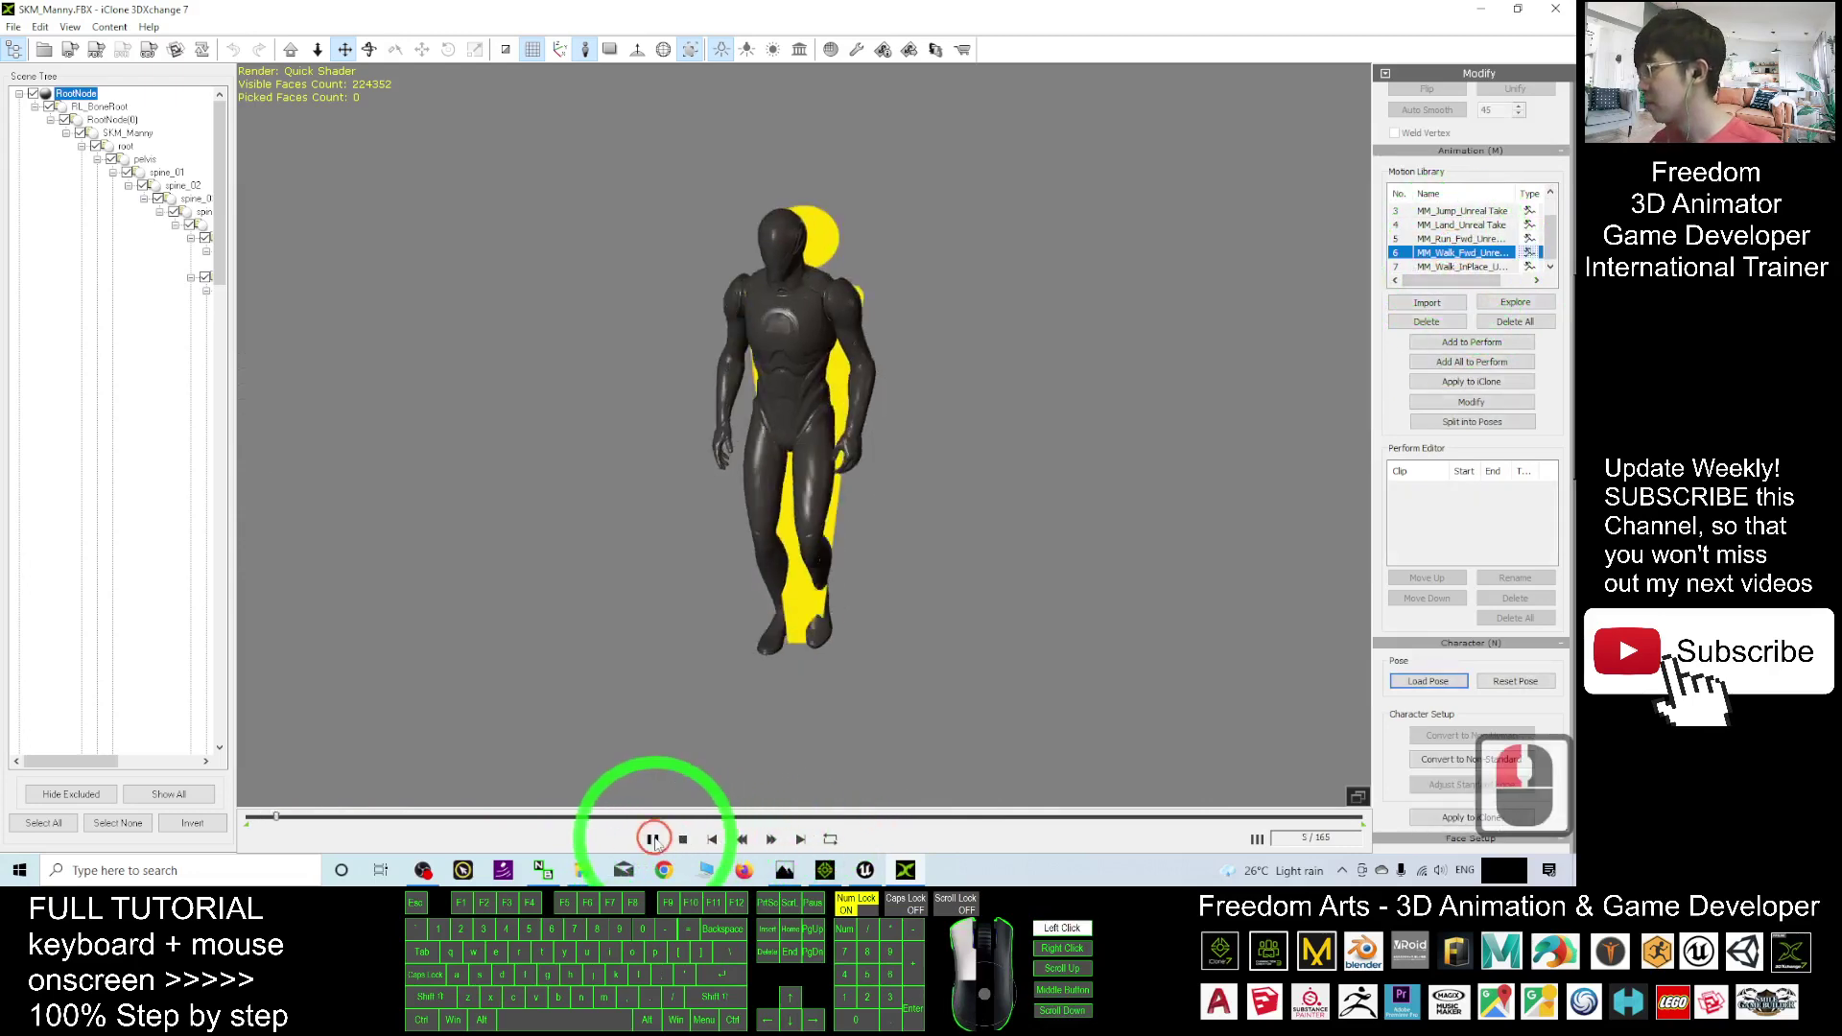
click(682, 840)
Preview the MM_Walk_InPlace motion on the character and return to the first frame.
click(1526, 230)
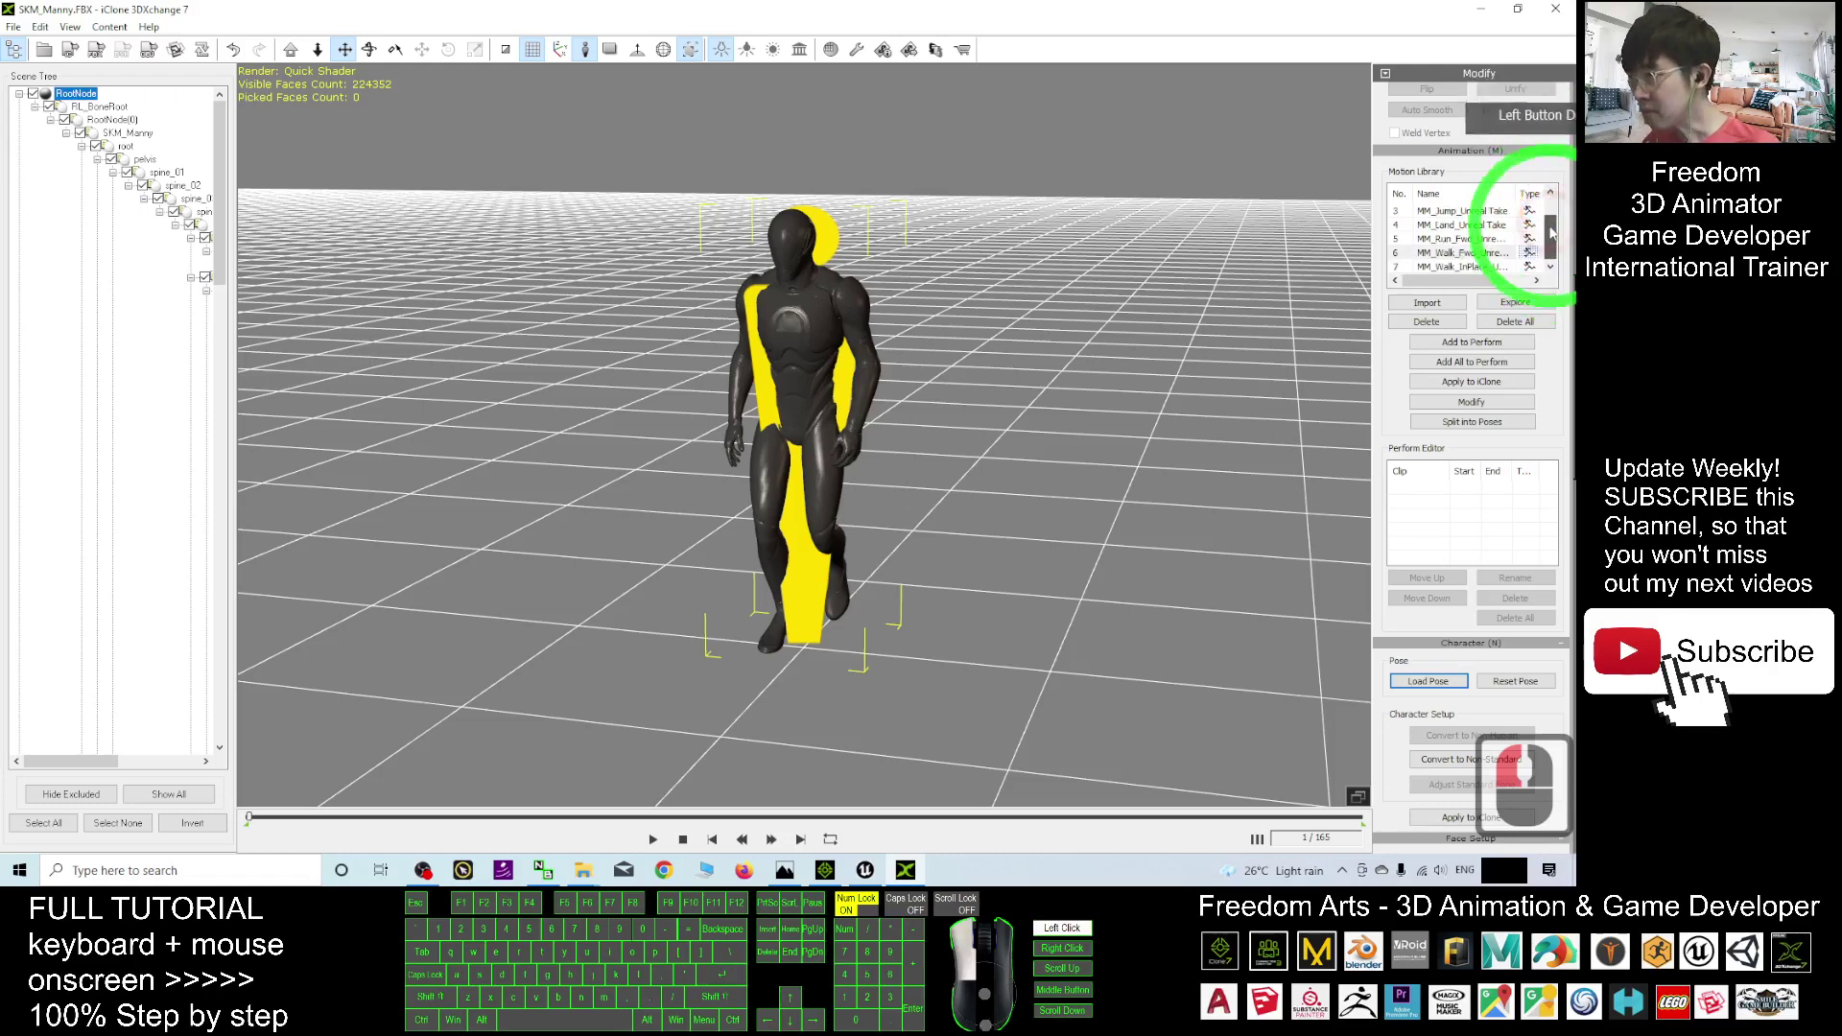
double_click(1463, 267)
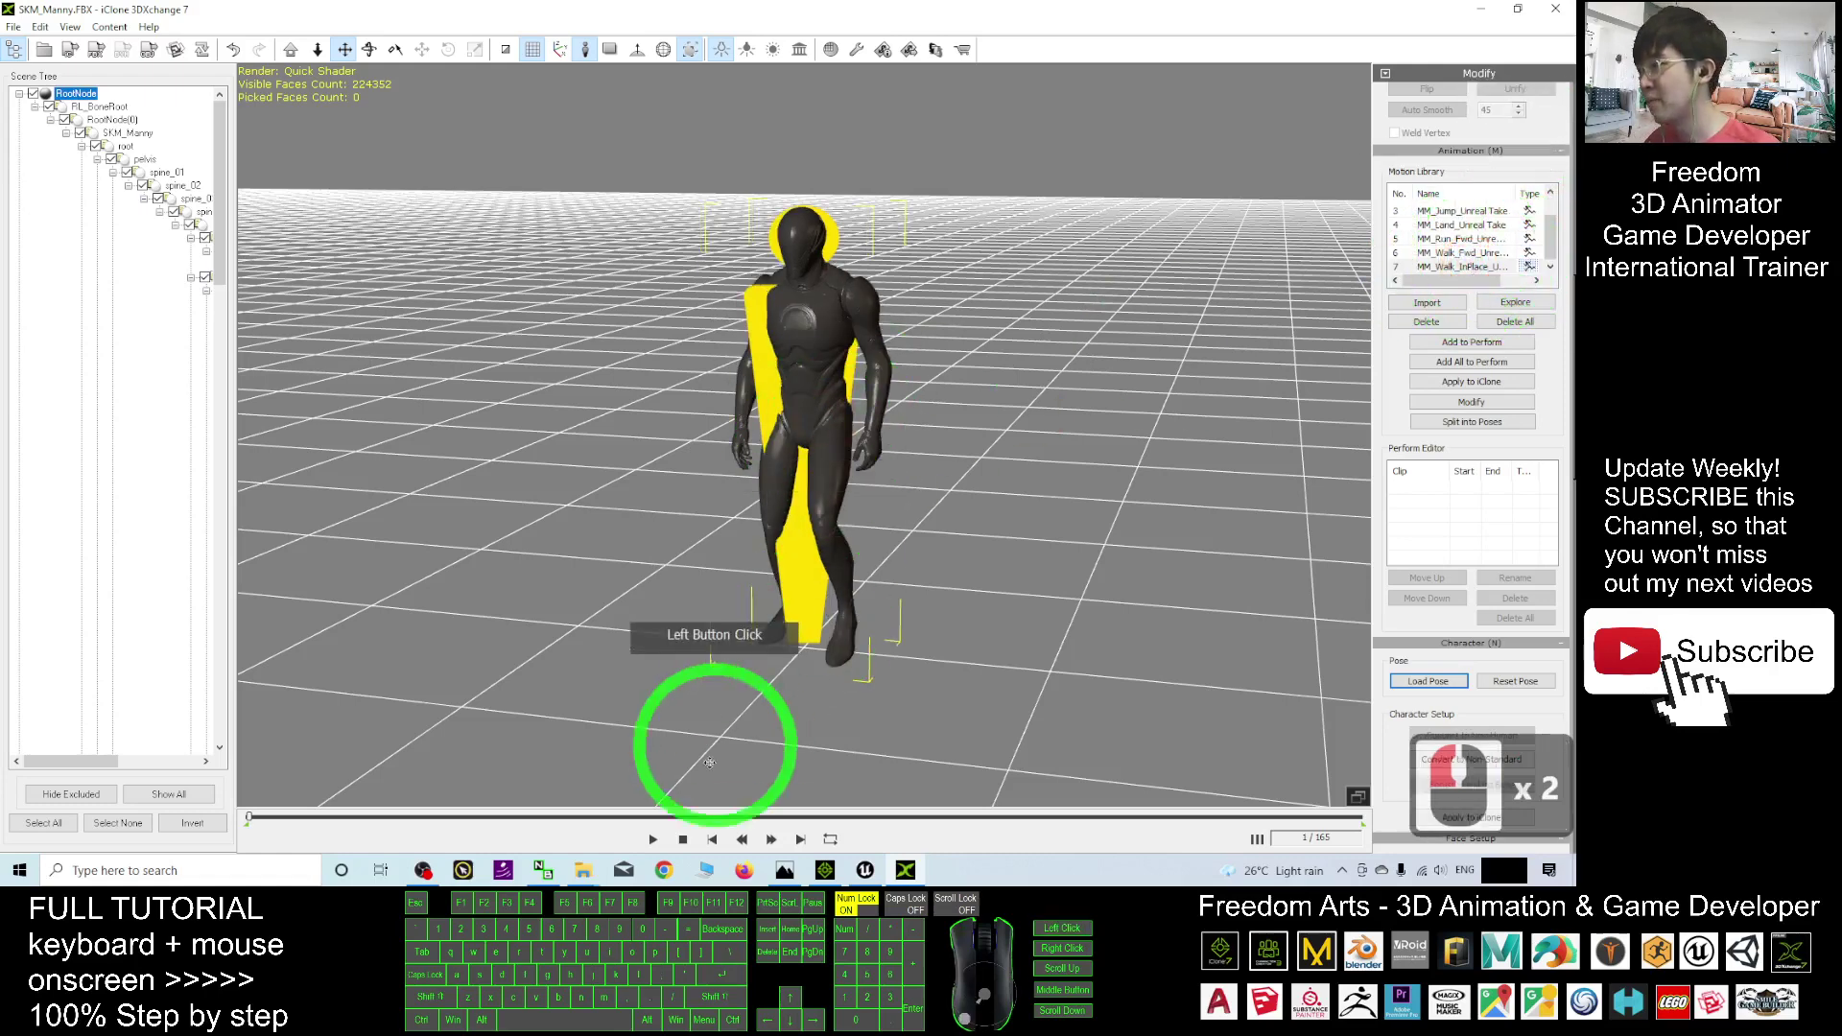
click(652, 841)
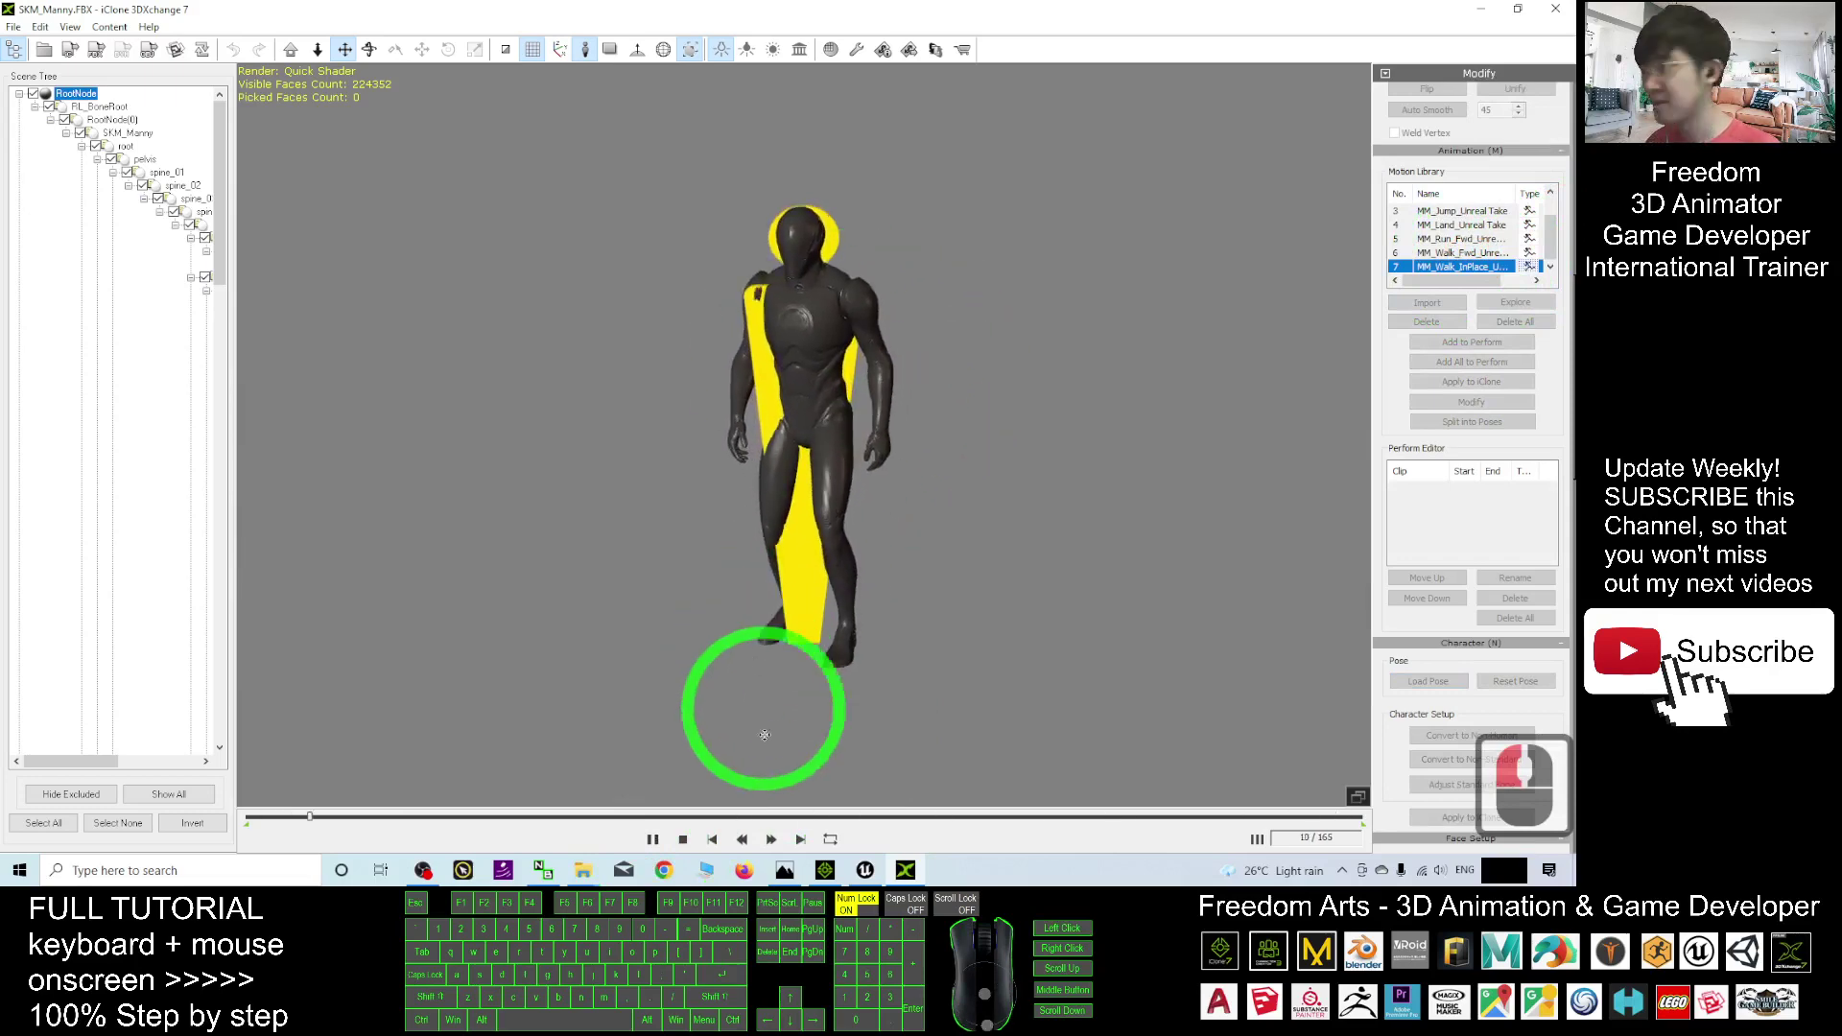
click(712, 840)
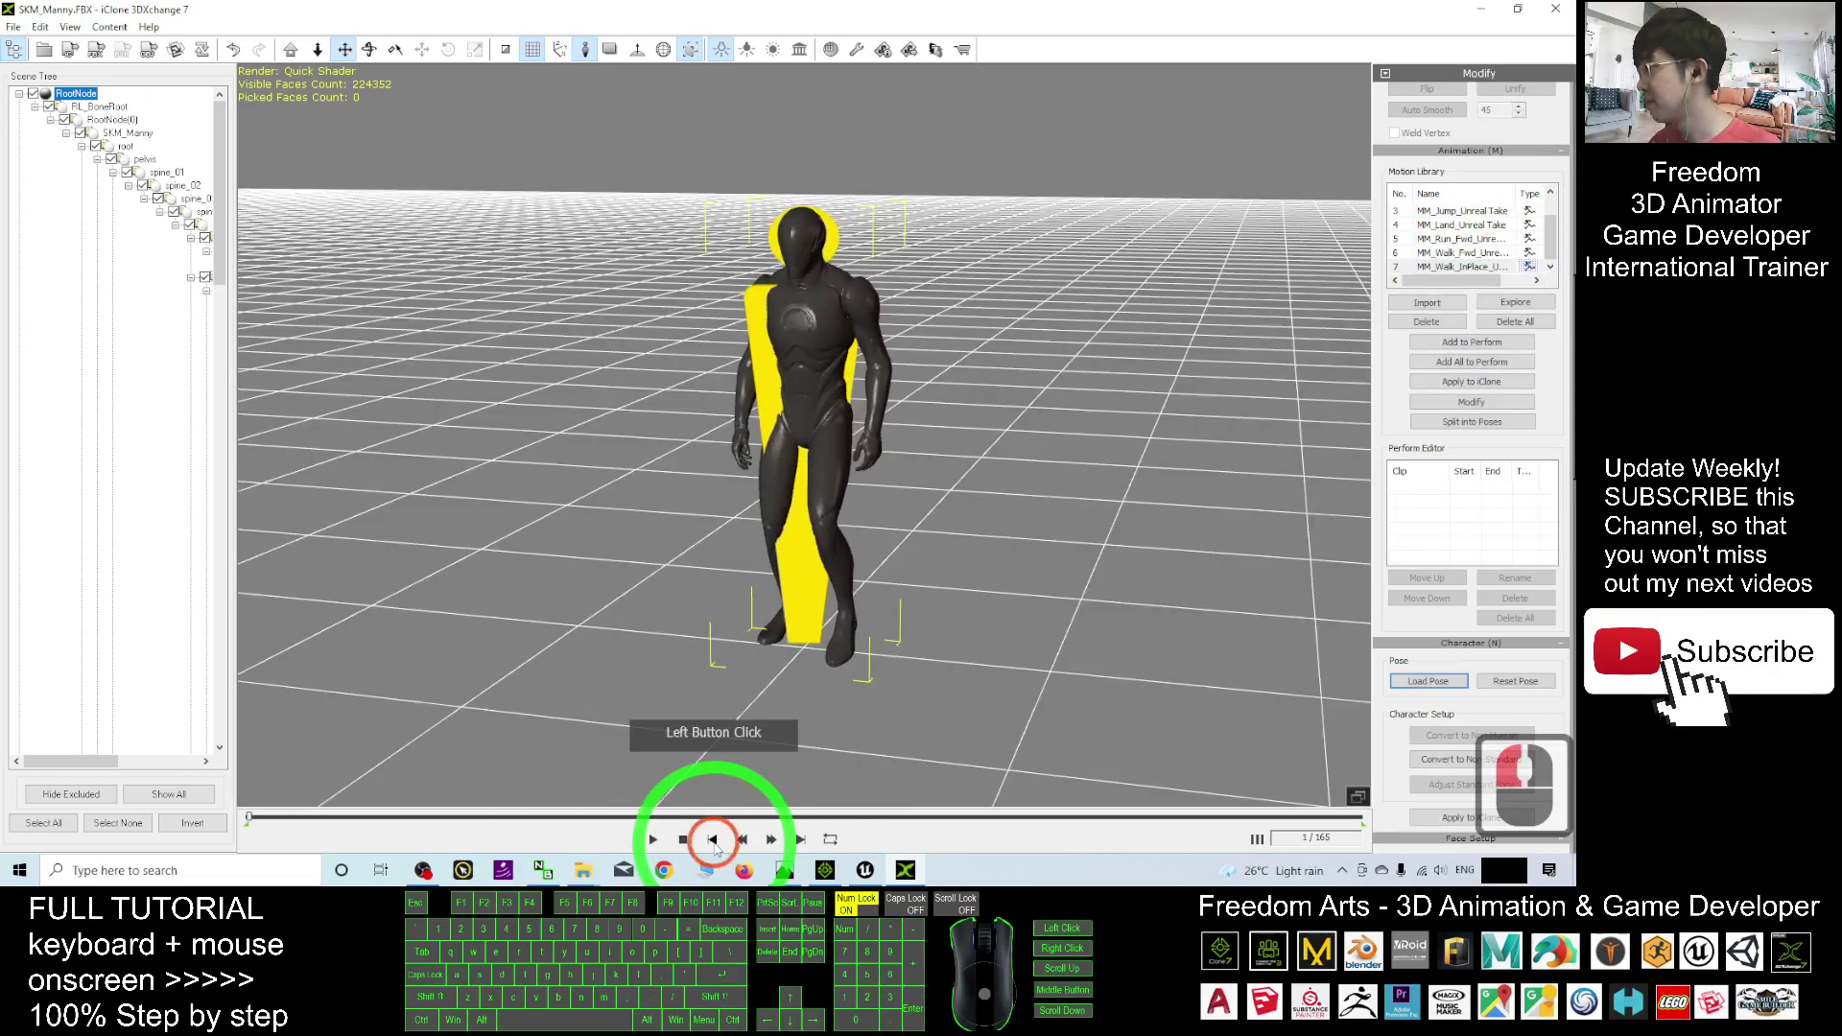
Add all library motions to the Perform Editor and restore the 3DXchange window beside the Animation folder.
drag(1554, 233, 1555, 251)
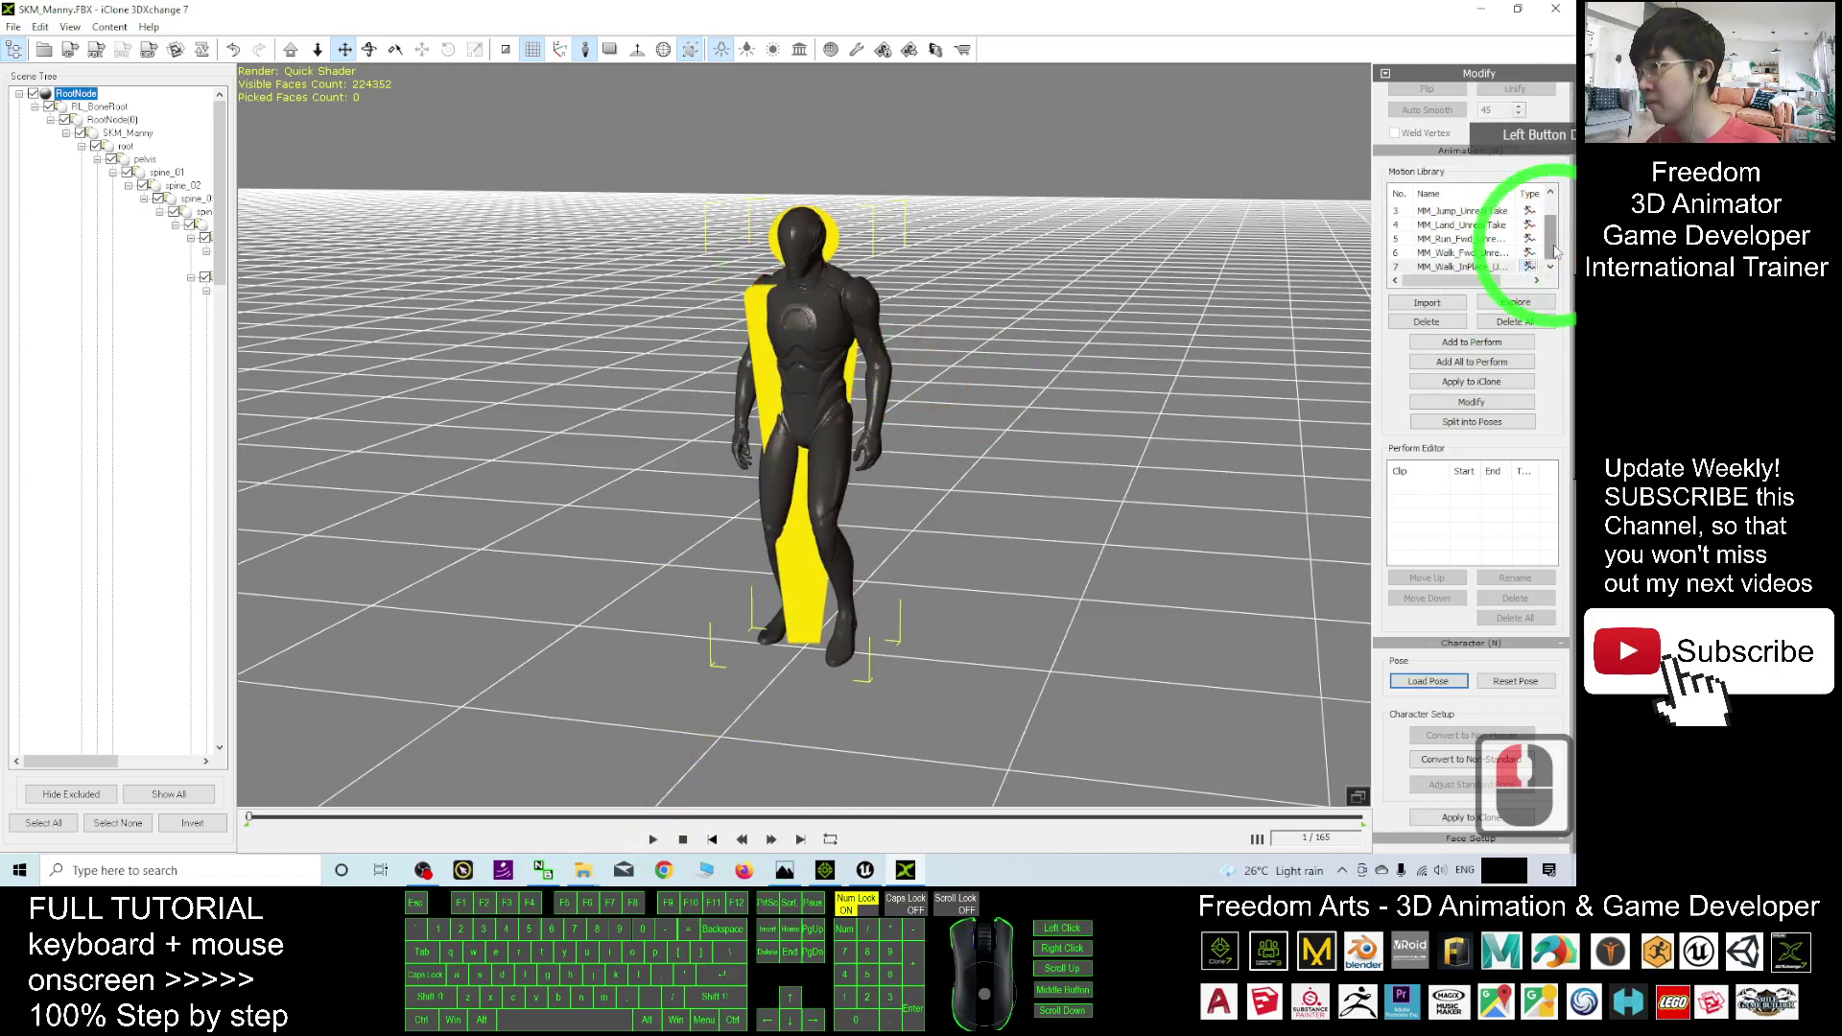
click(1481, 363)
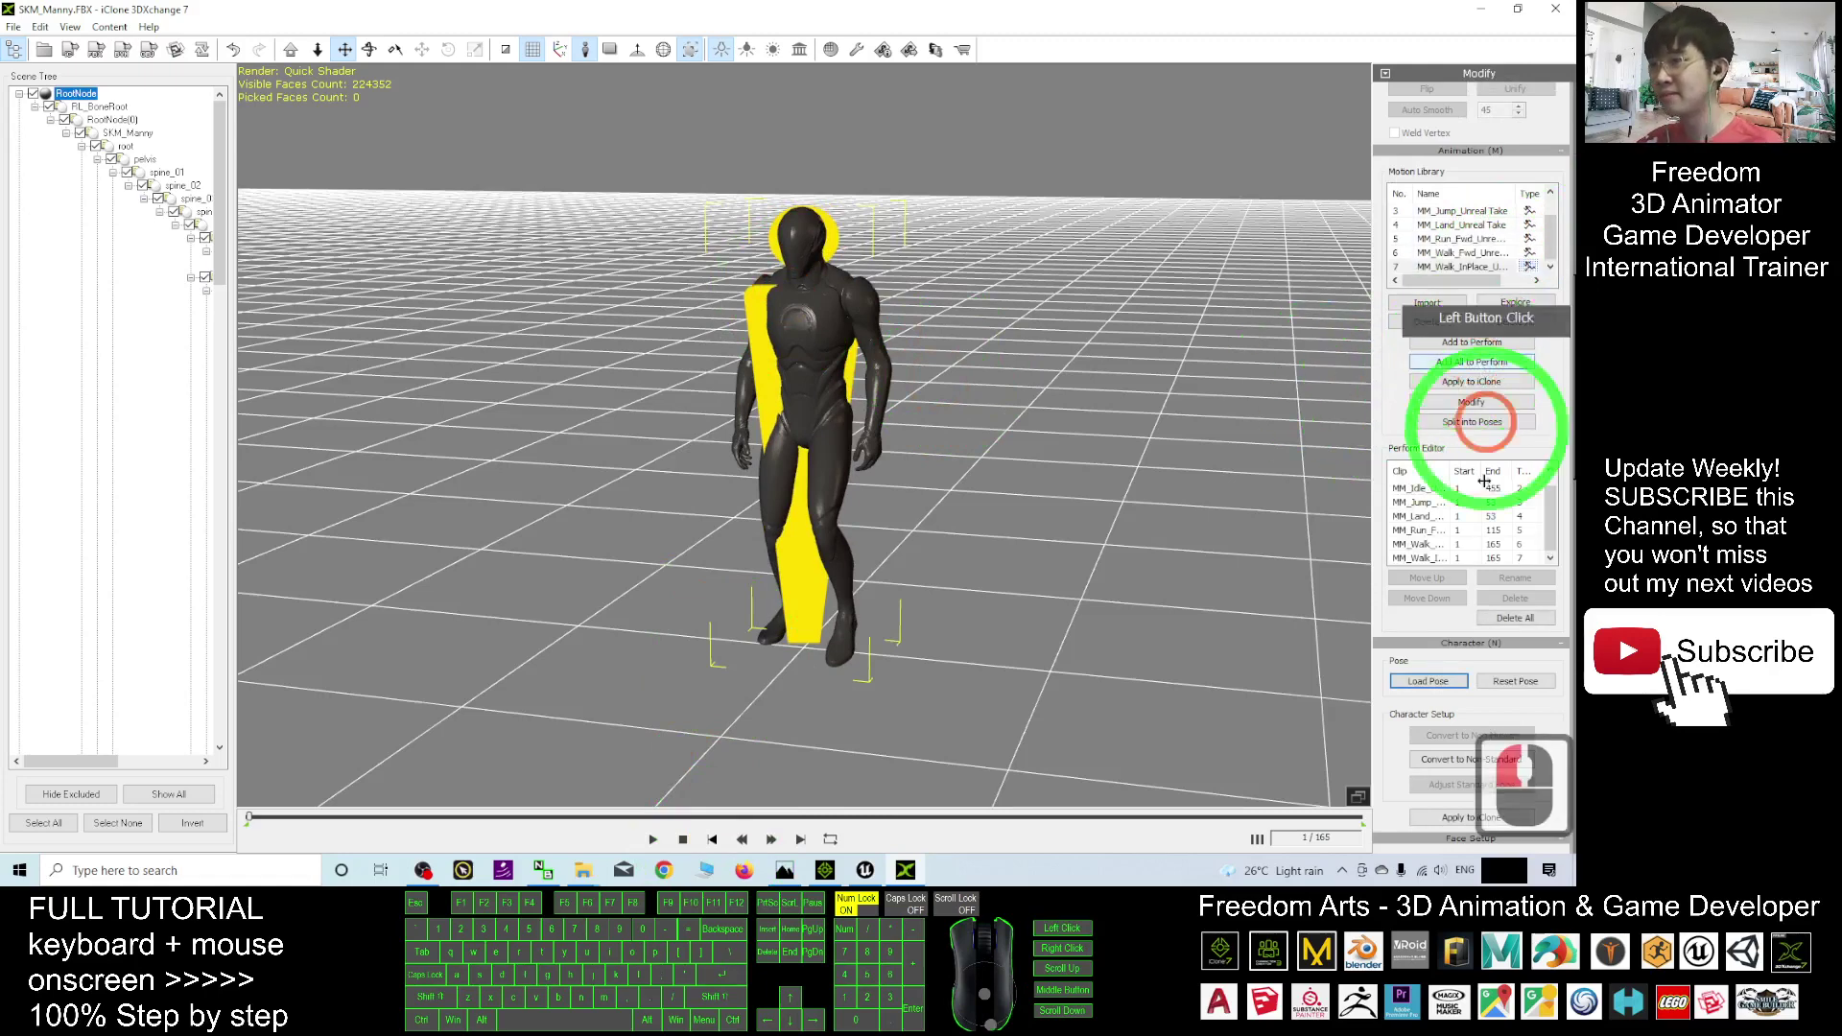
double_click(977, 14)
click(288, 489)
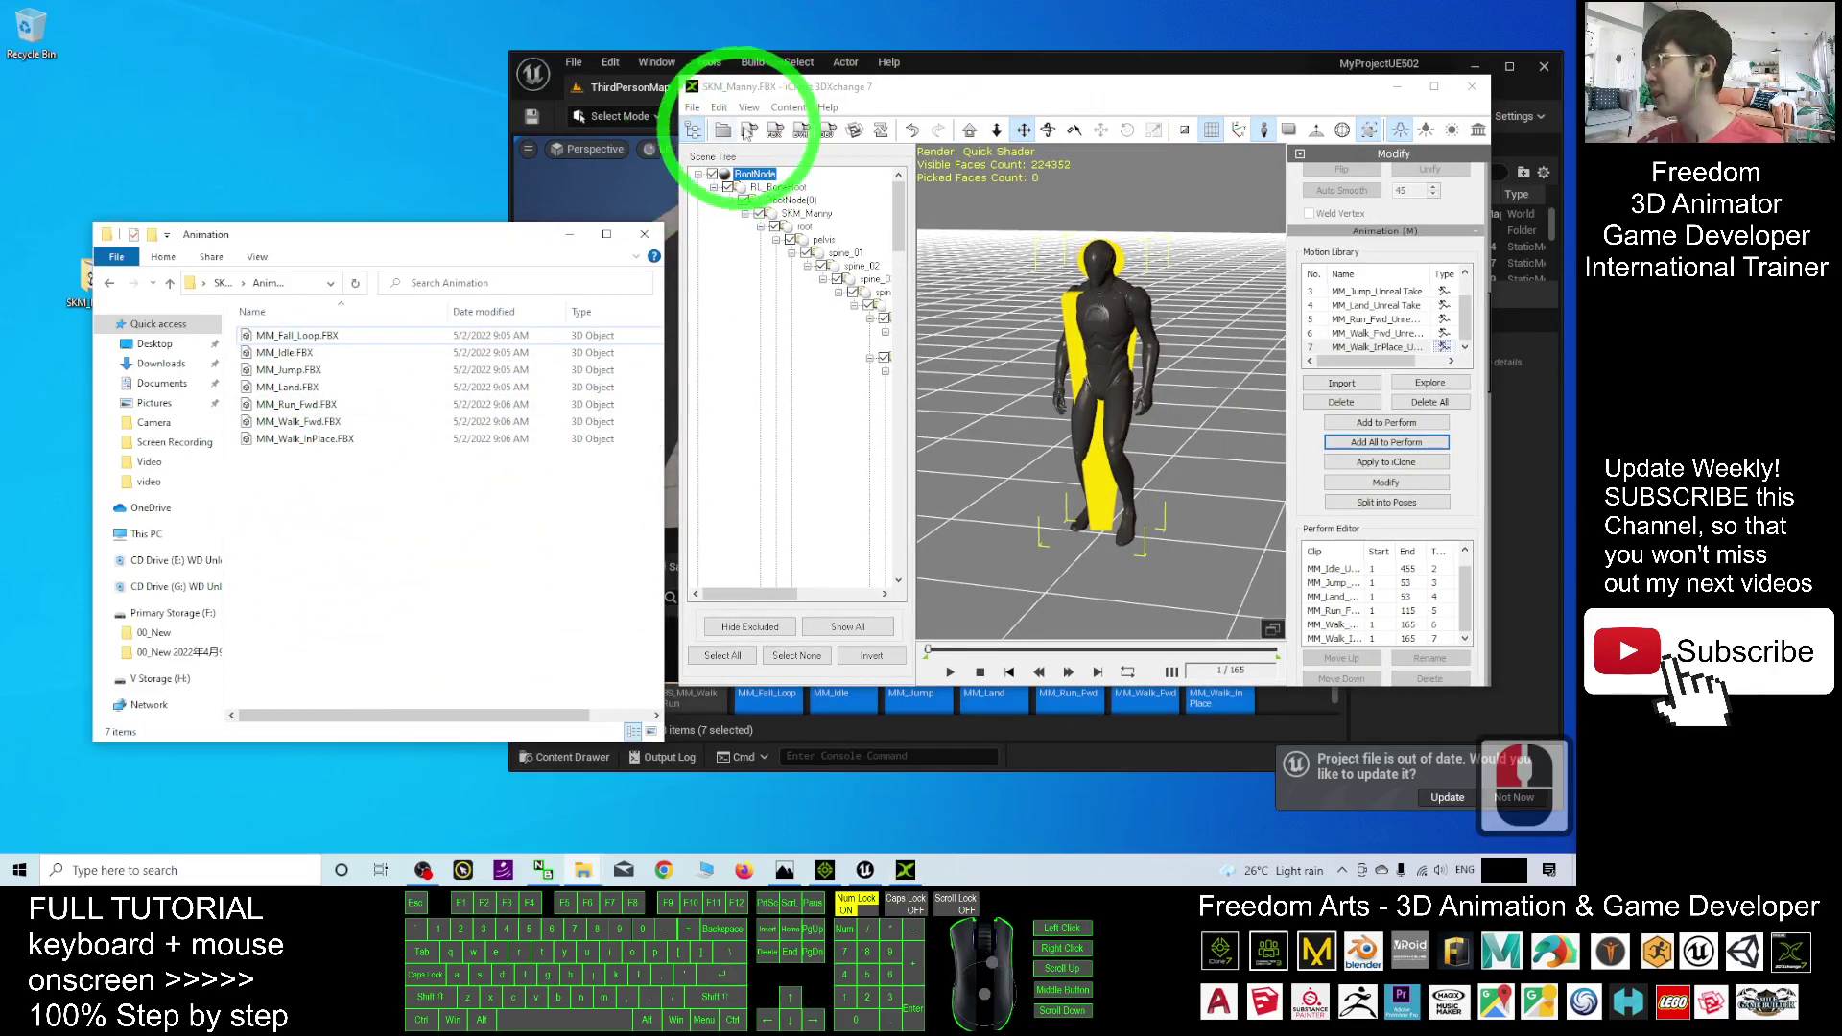
Set up an iClone export without geometry, with Export Animation and Export rMotion enabled.
click(748, 132)
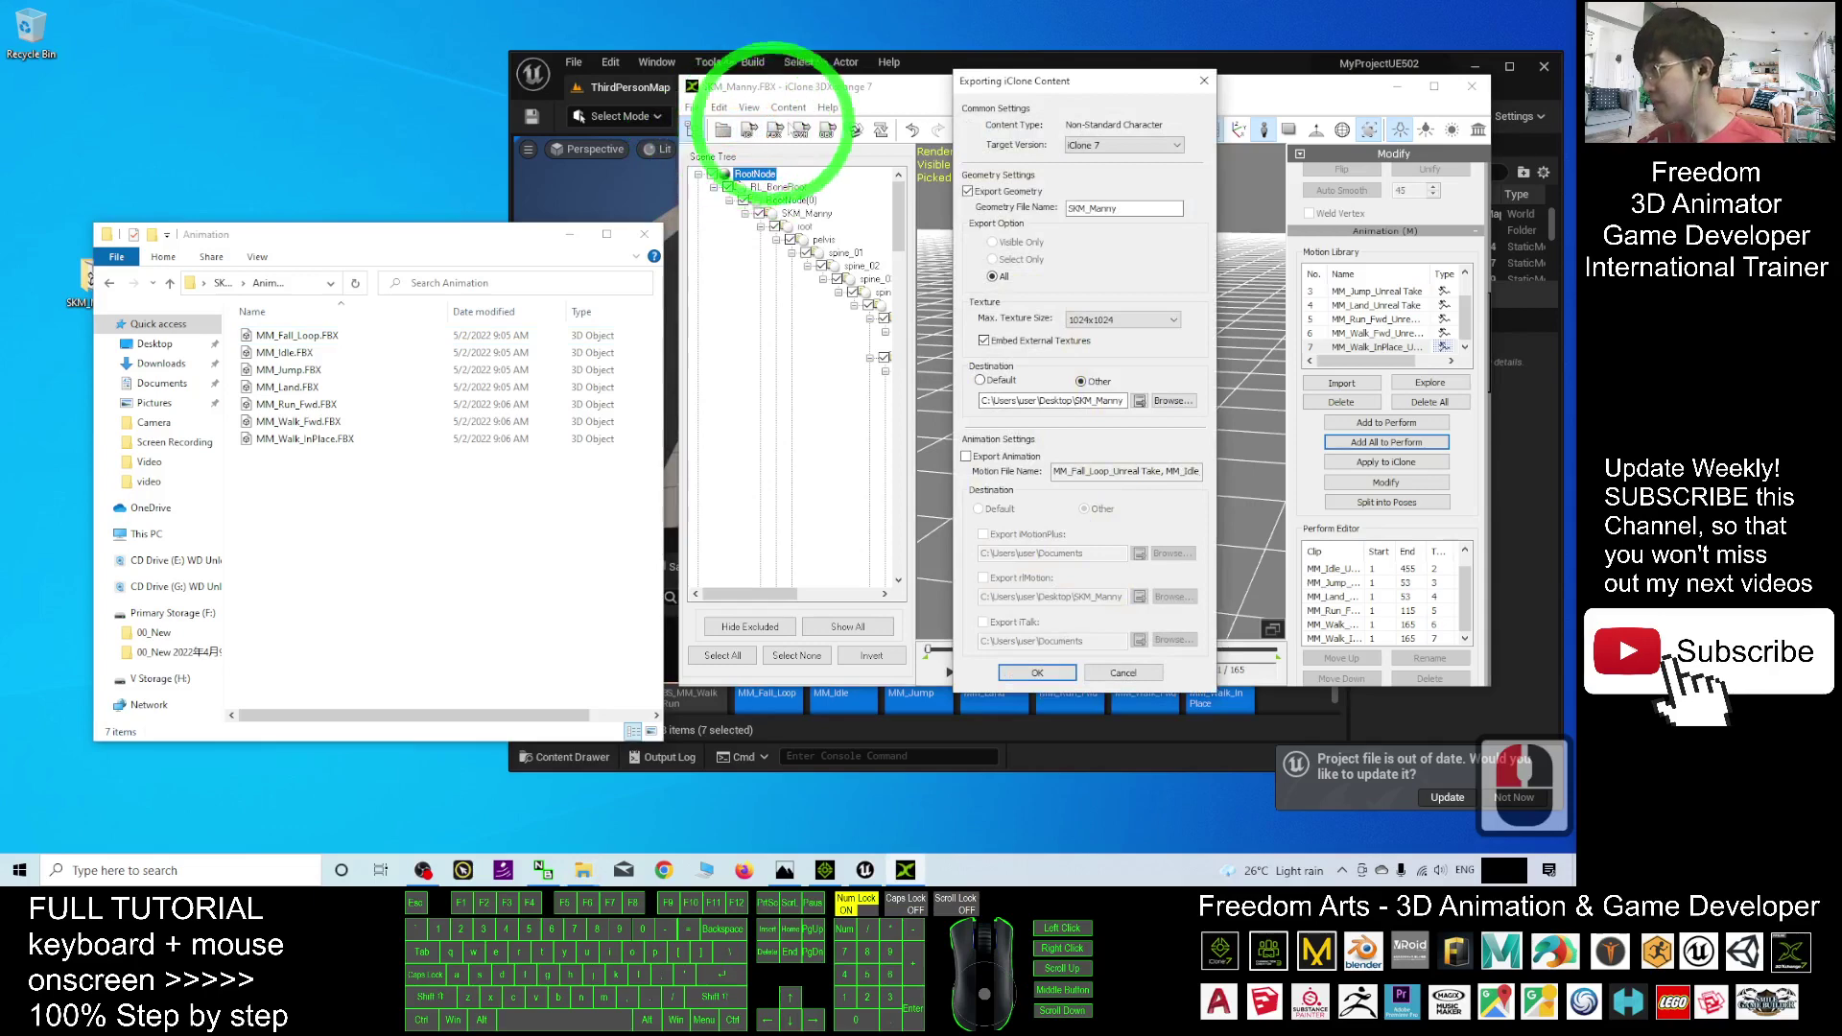
click(968, 191)
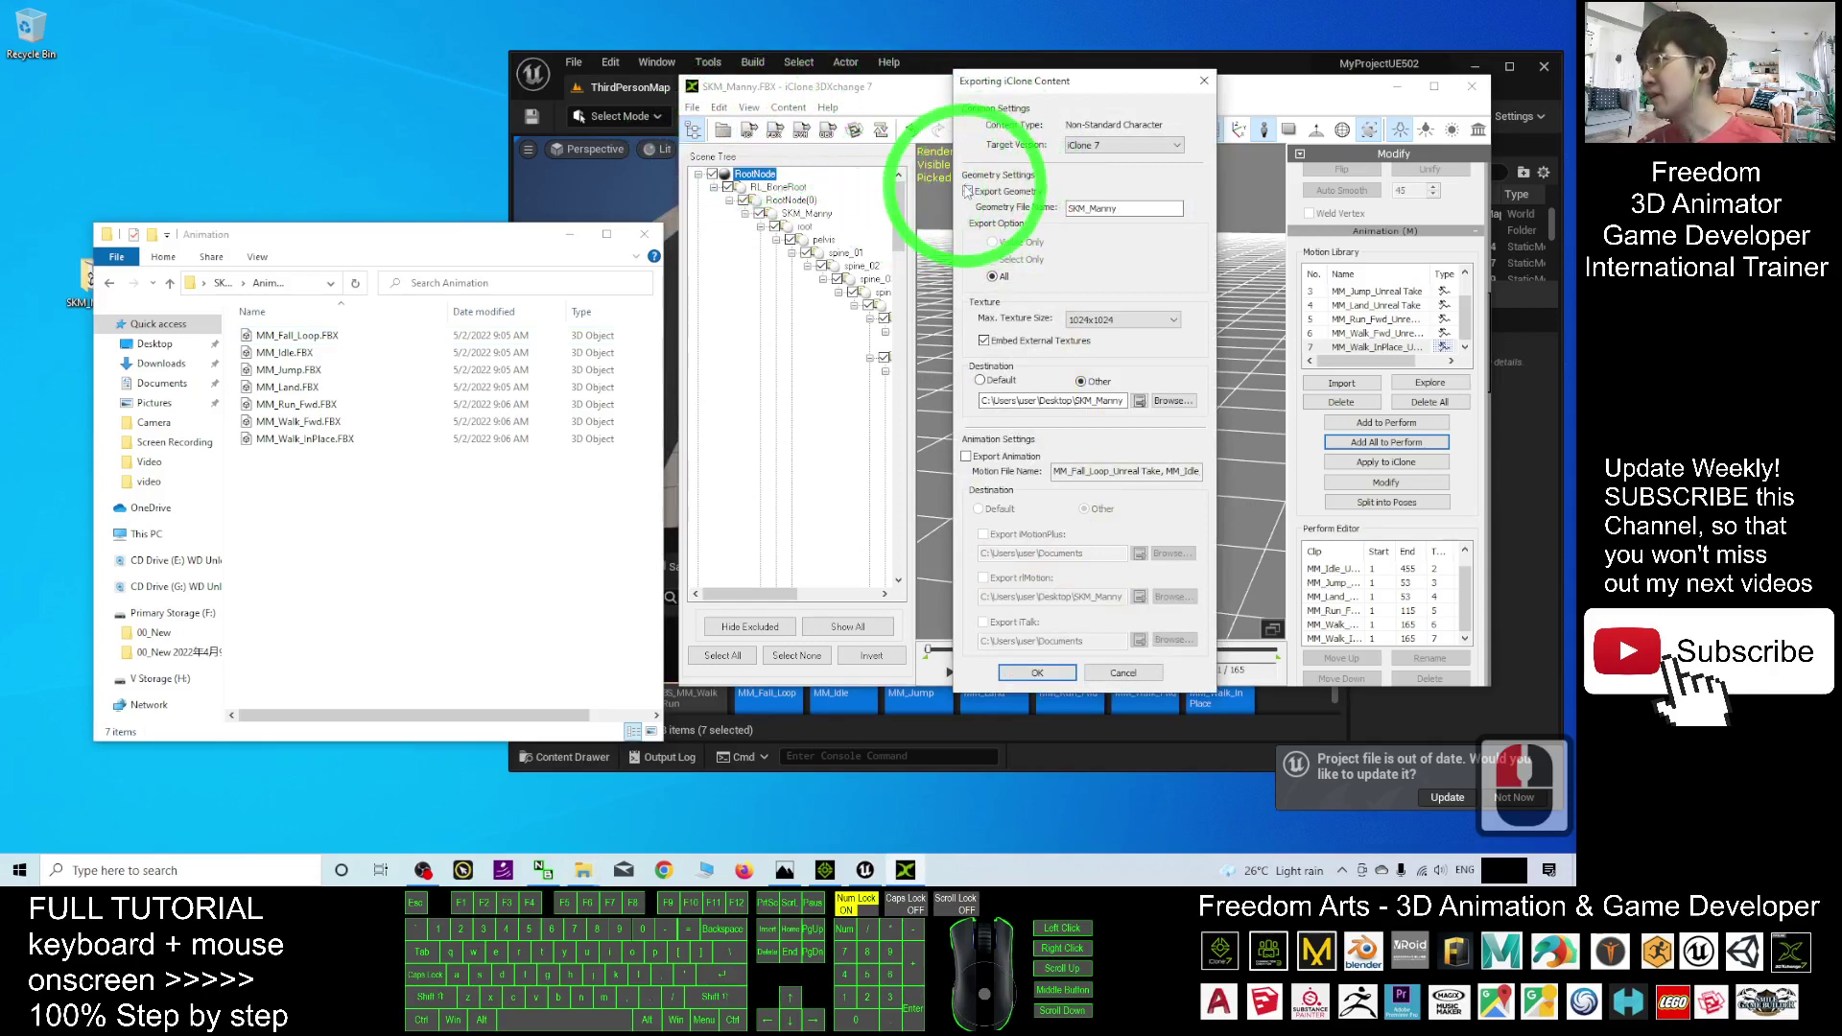
click(968, 458)
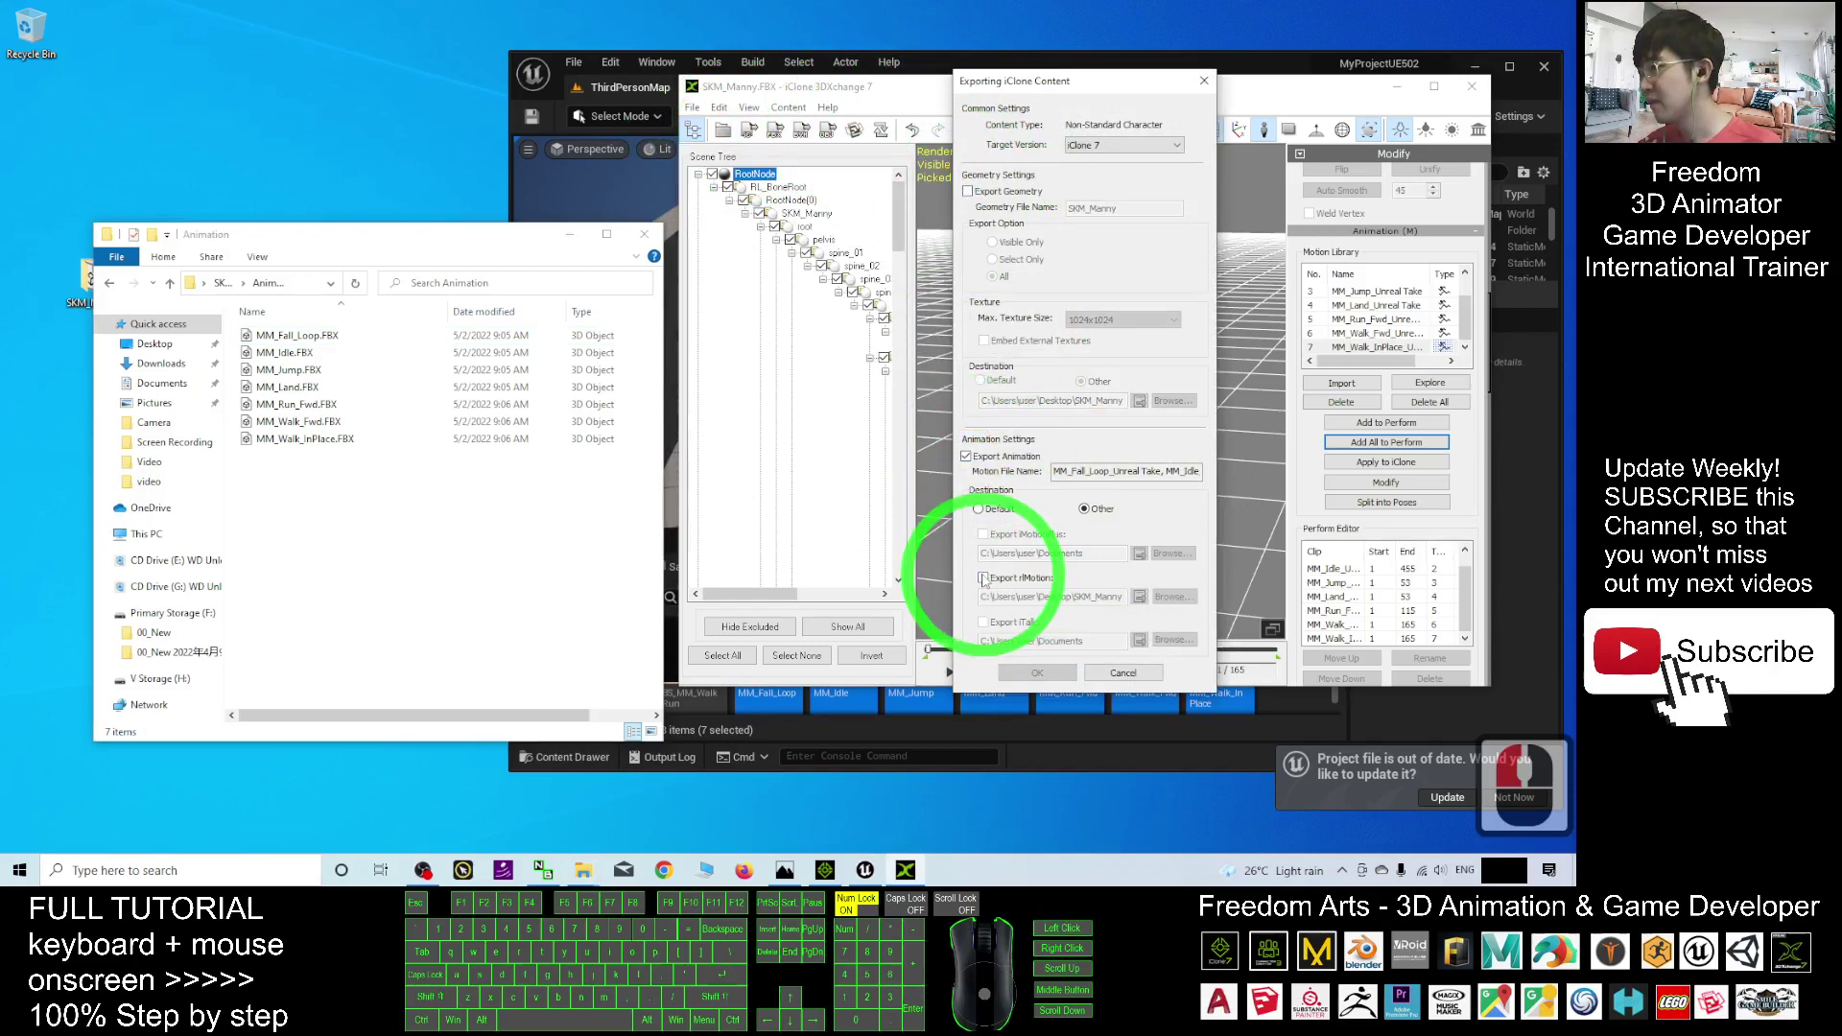
click(983, 579)
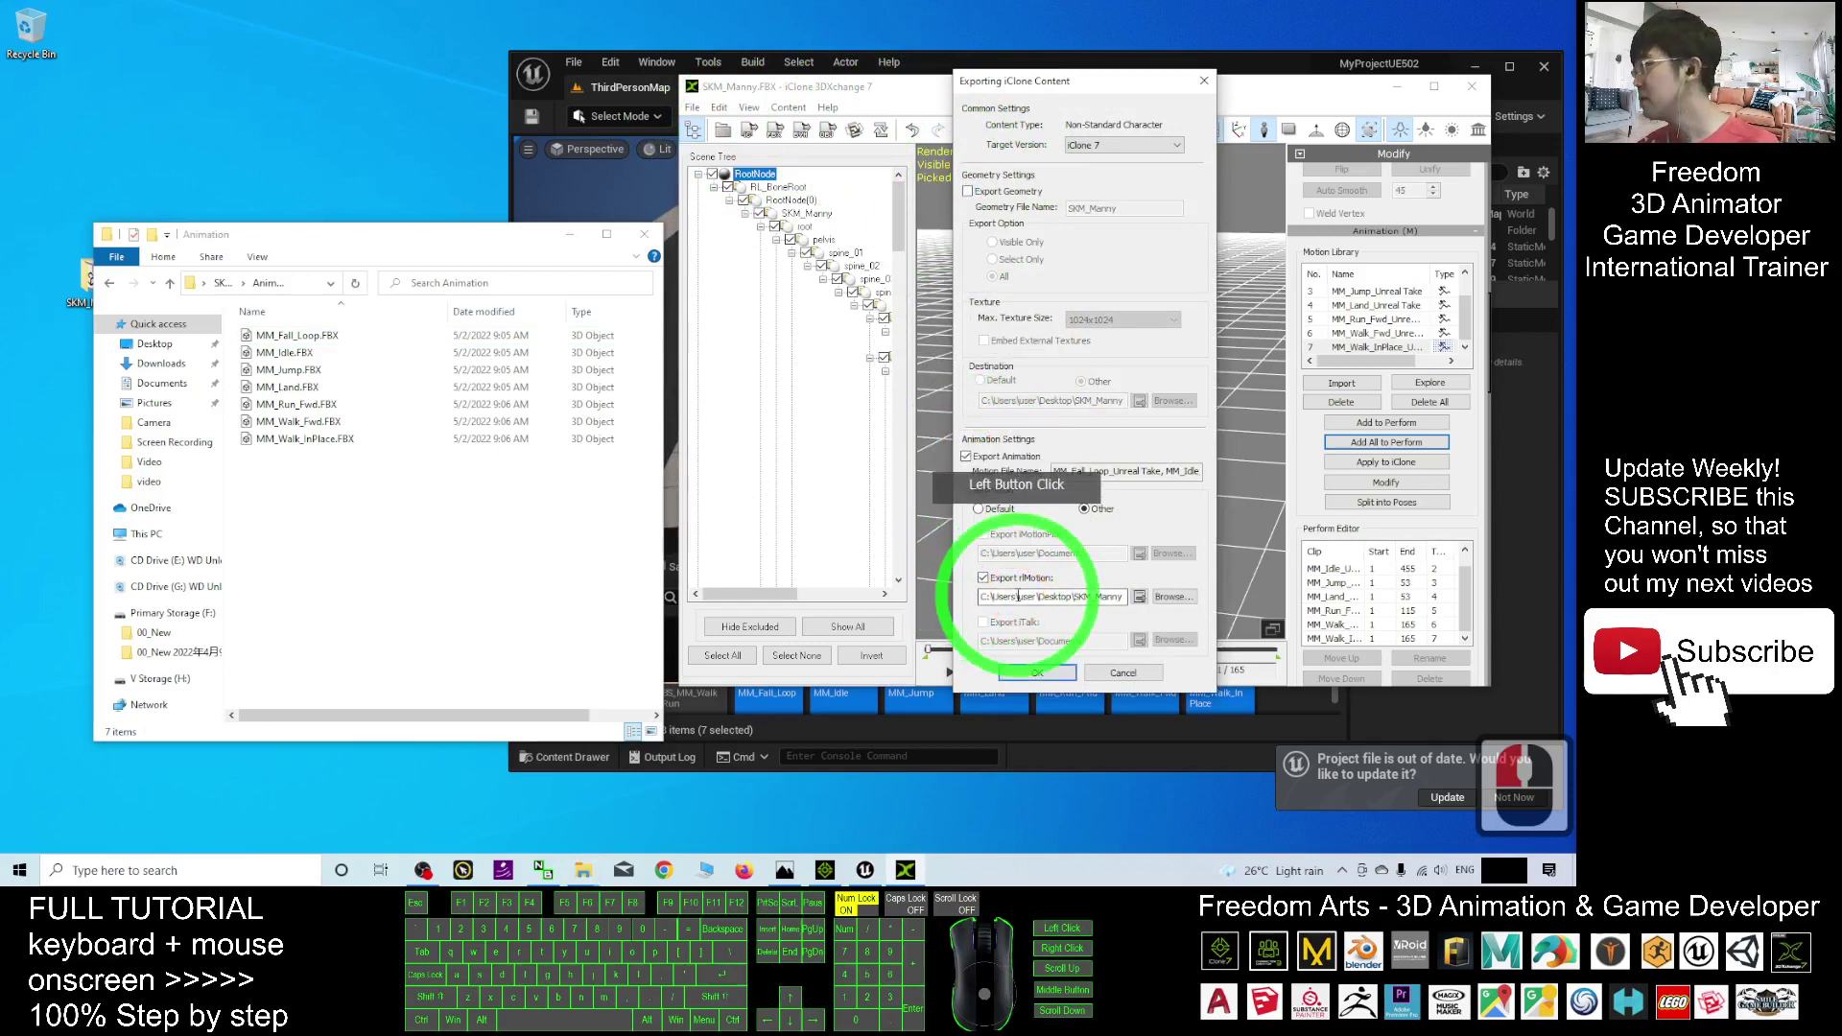
Set the rMotion destination to the SKM_Manny\Animation folder path and export the motions.
click(296, 284)
key(ctrl+c)
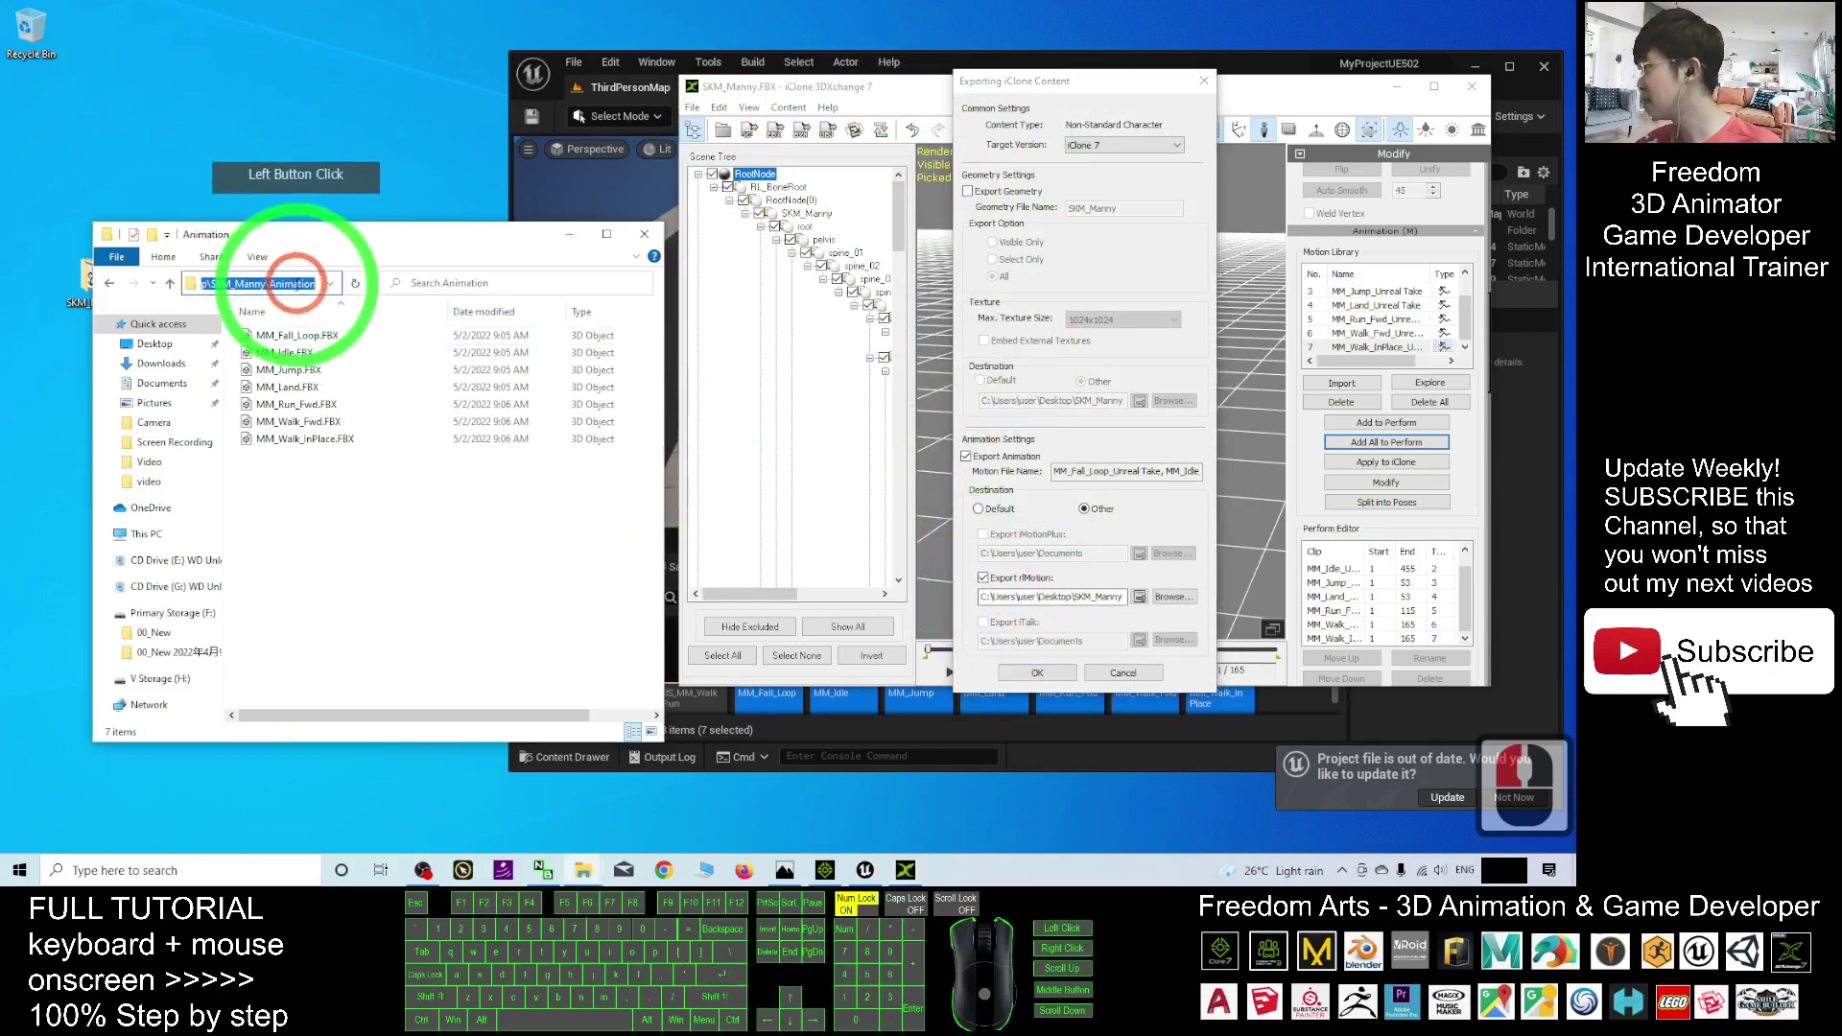
right_click(288, 284)
click(348, 336)
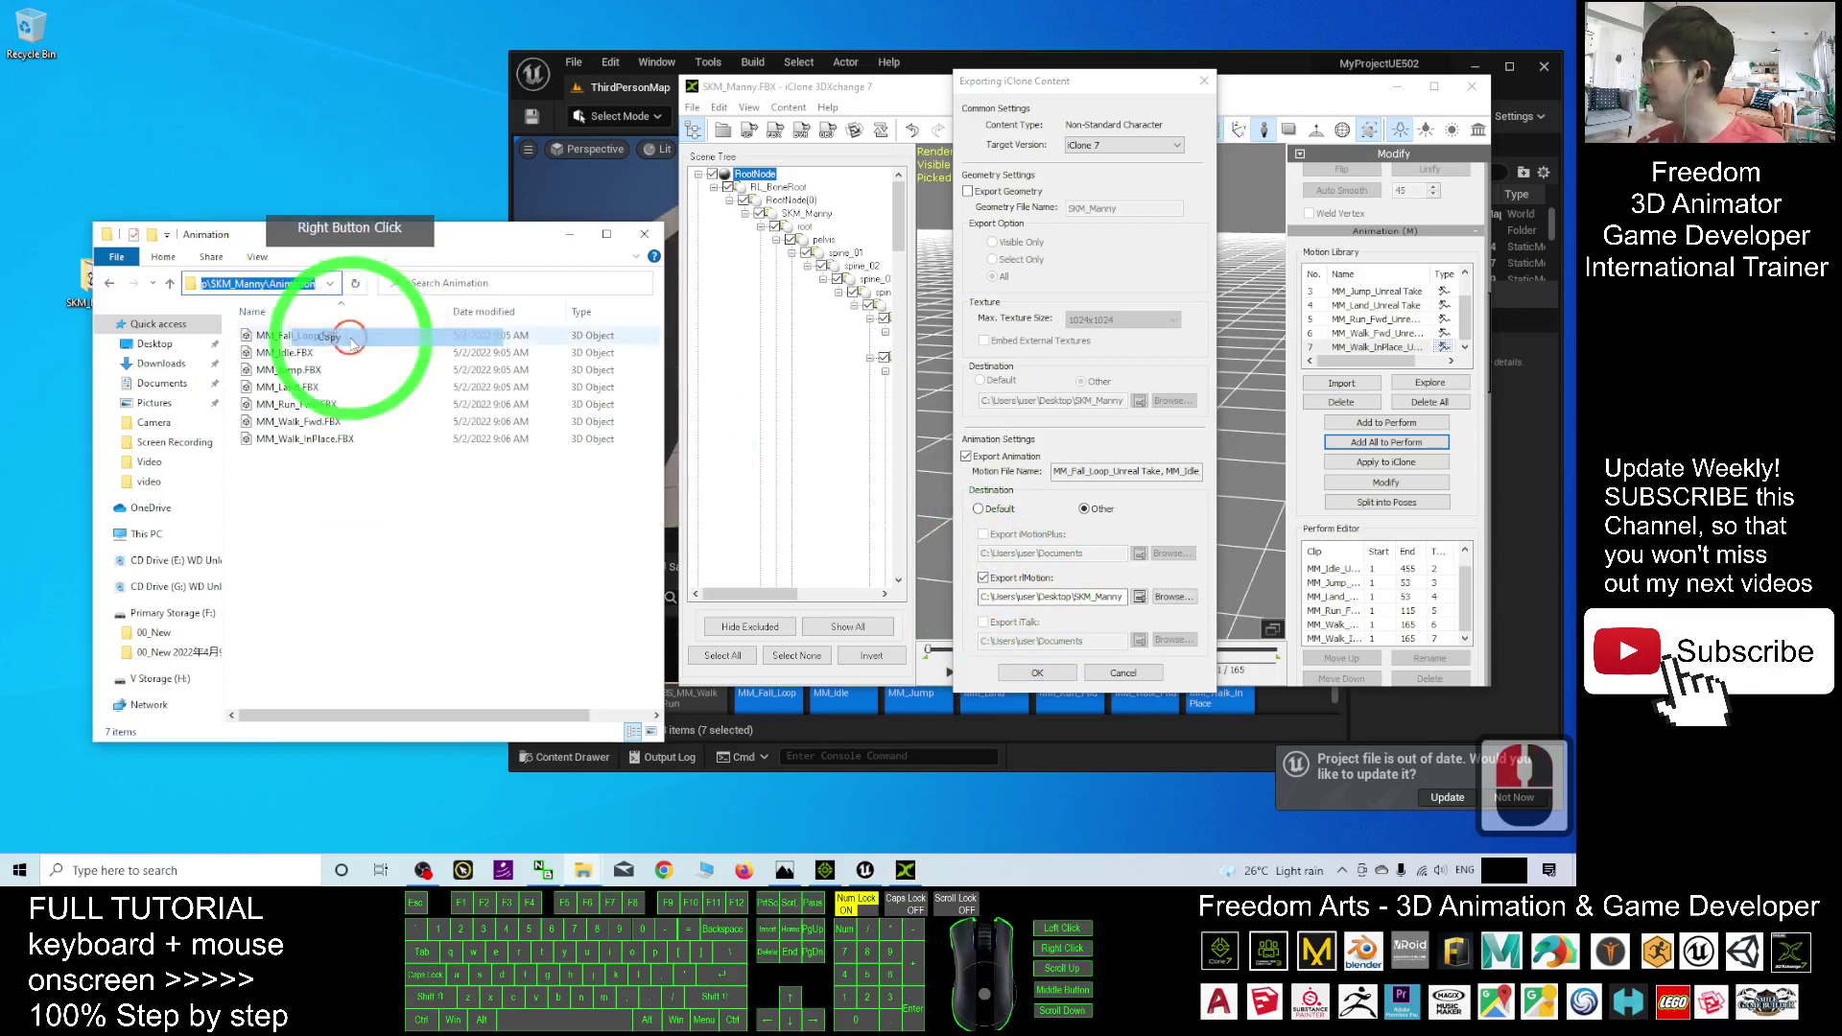
click(1063, 596)
click(1046, 597)
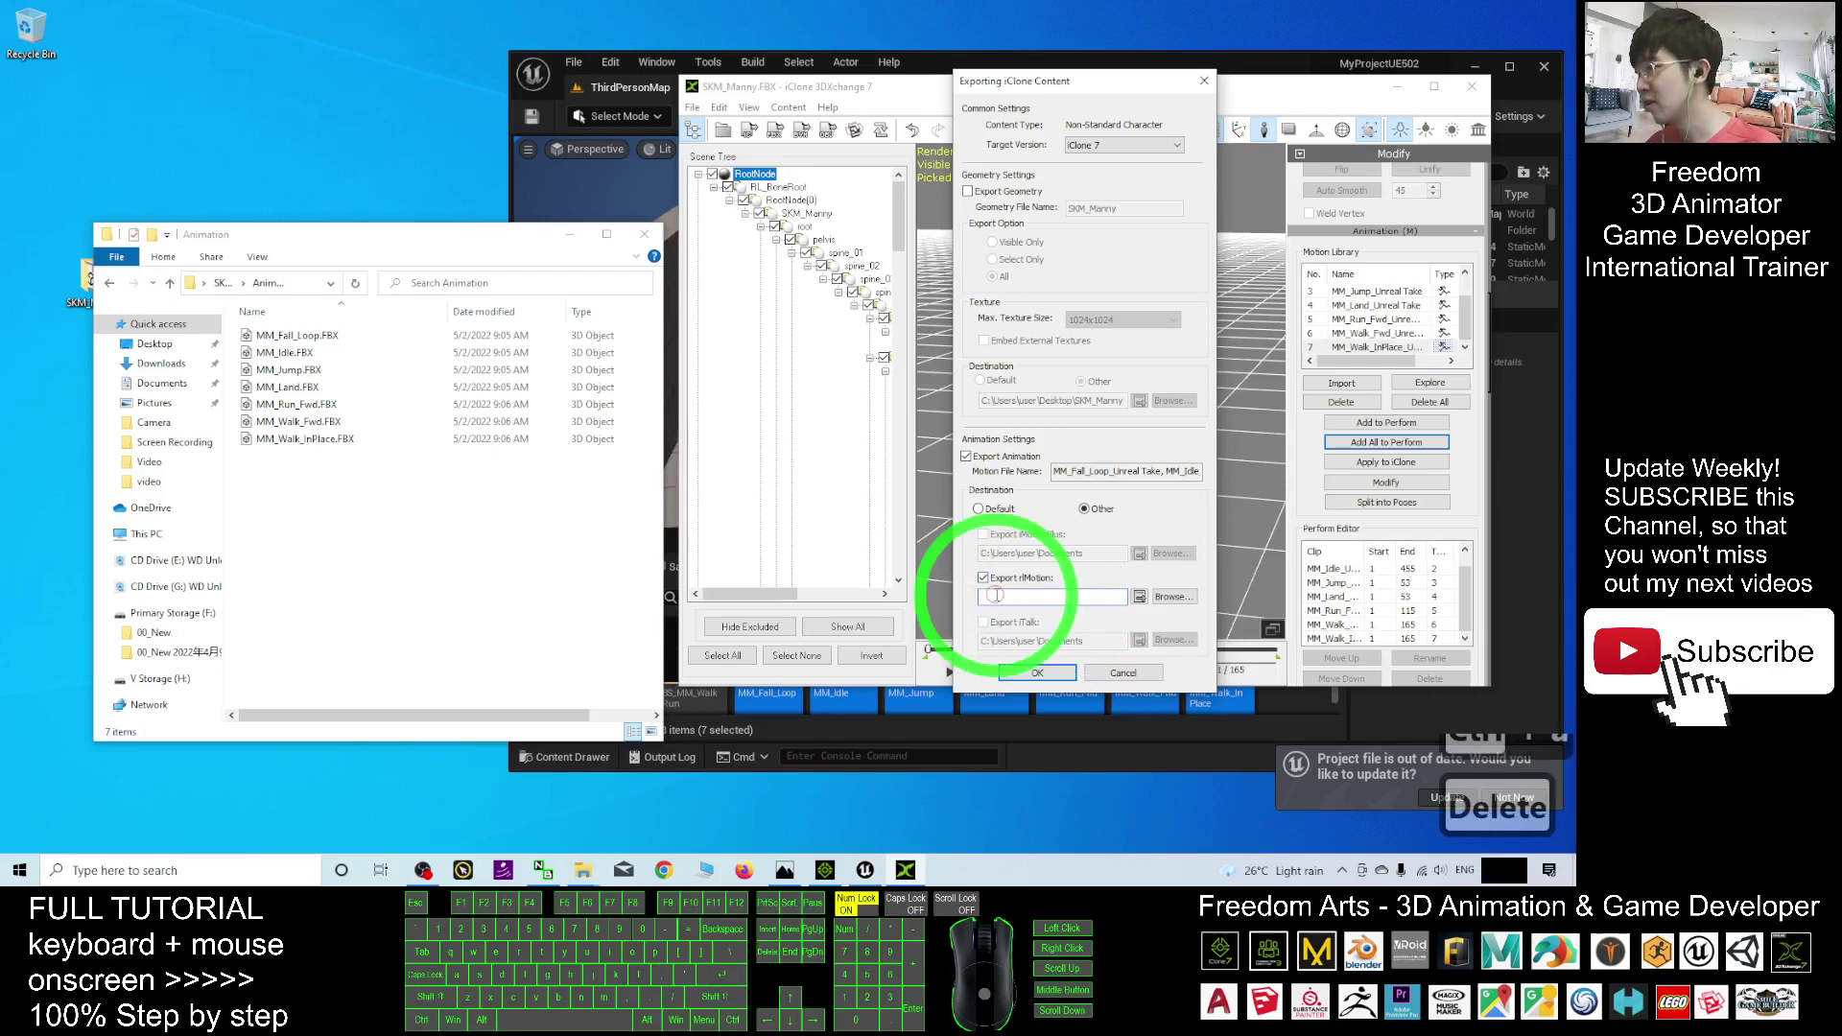
key(ctrl+v)
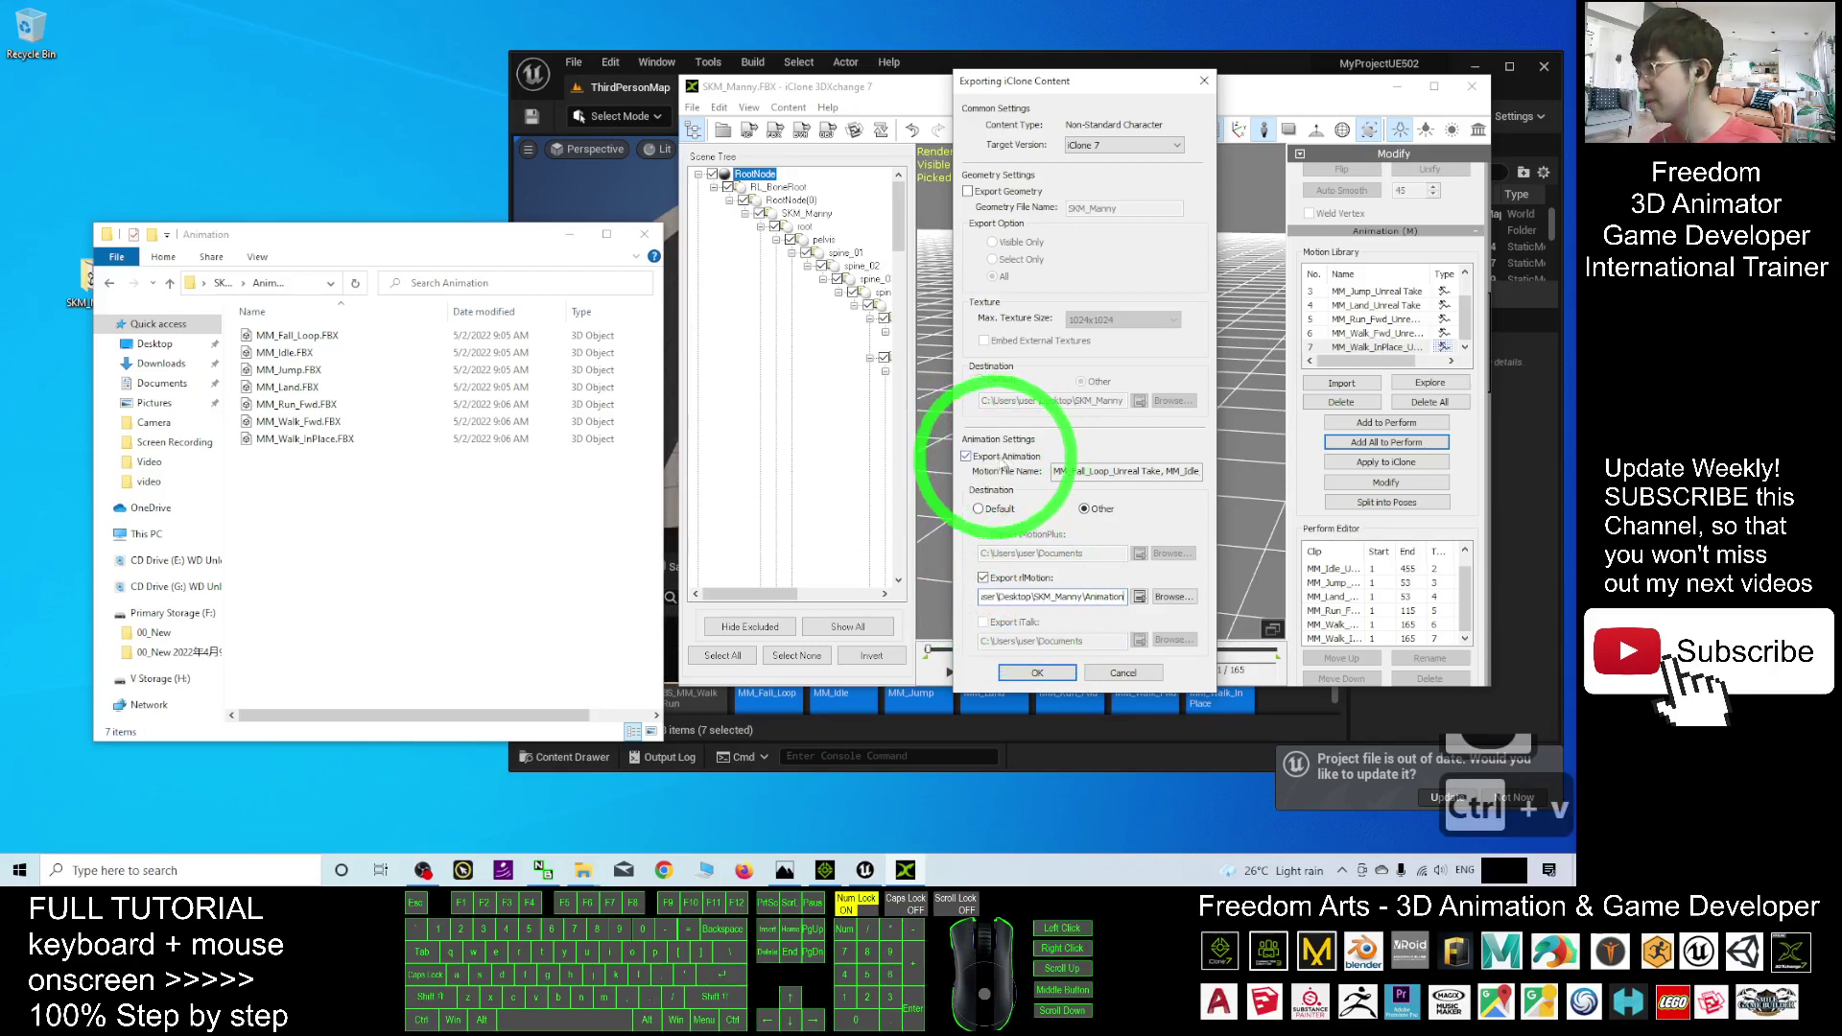
click(1038, 672)
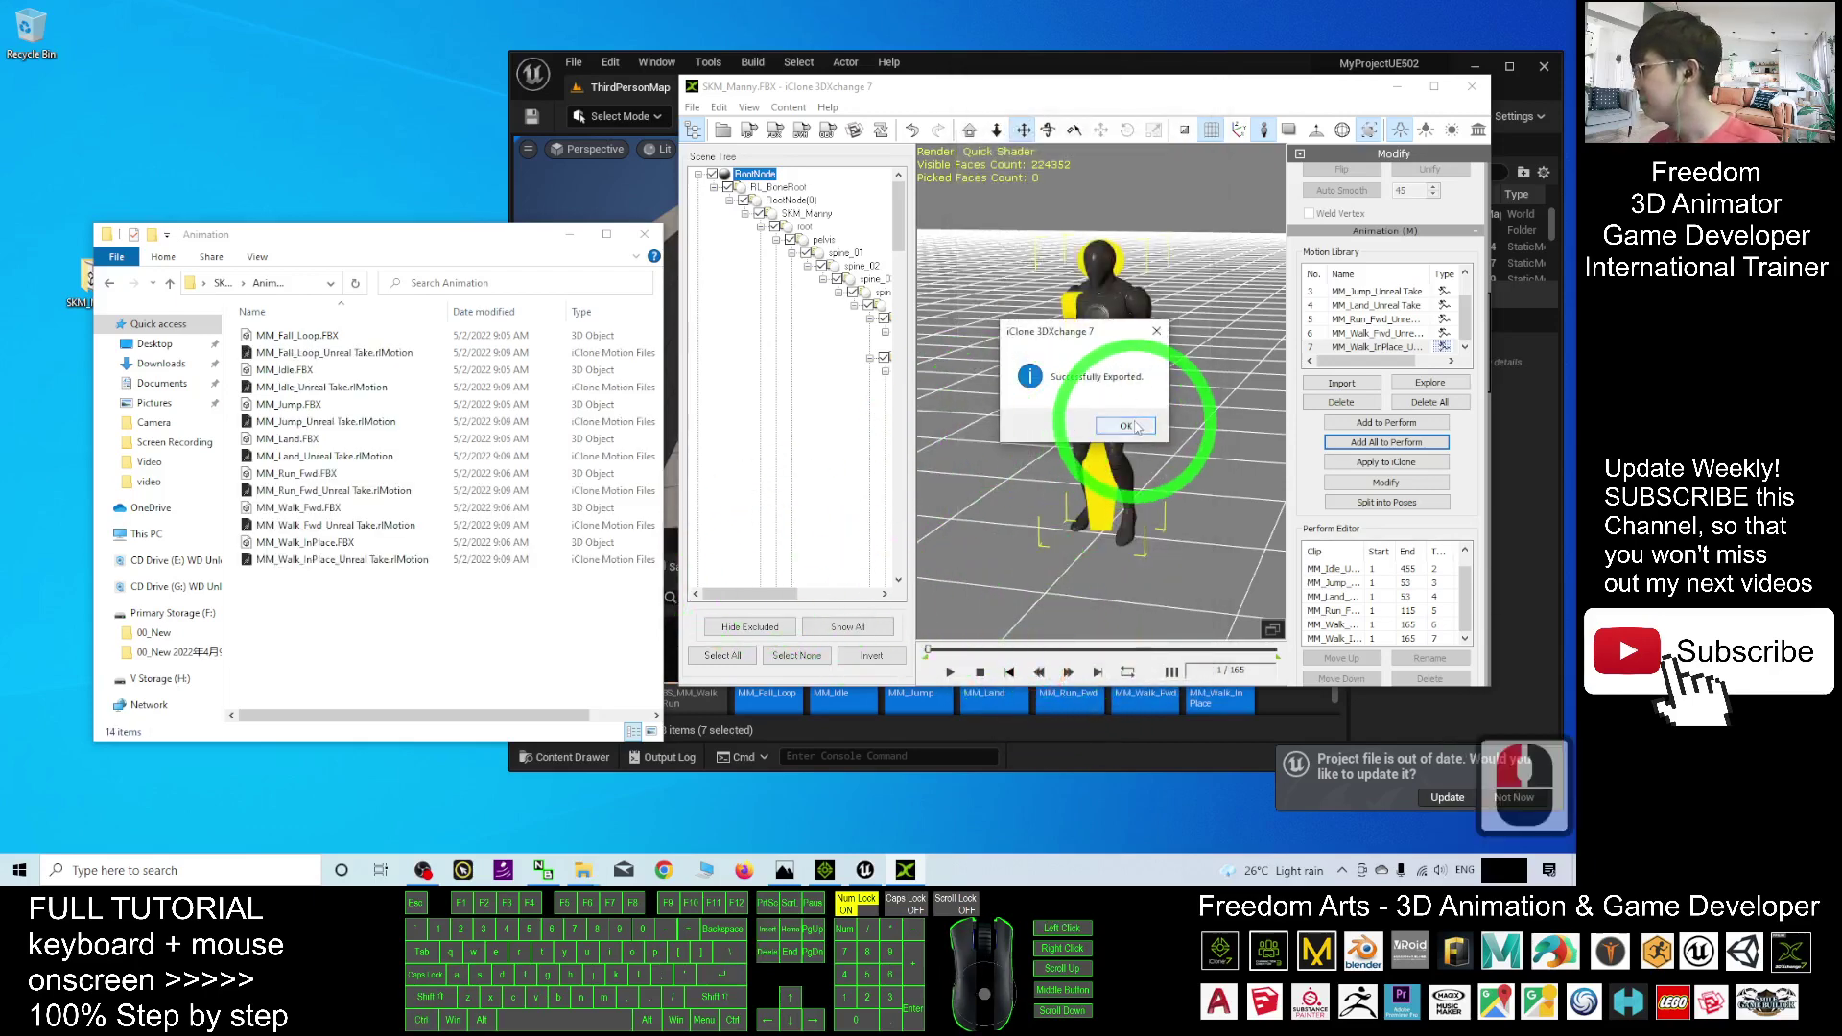
Close the export message, sort the Animation folder by type and select all the exported iClone motion files.
click(1136, 427)
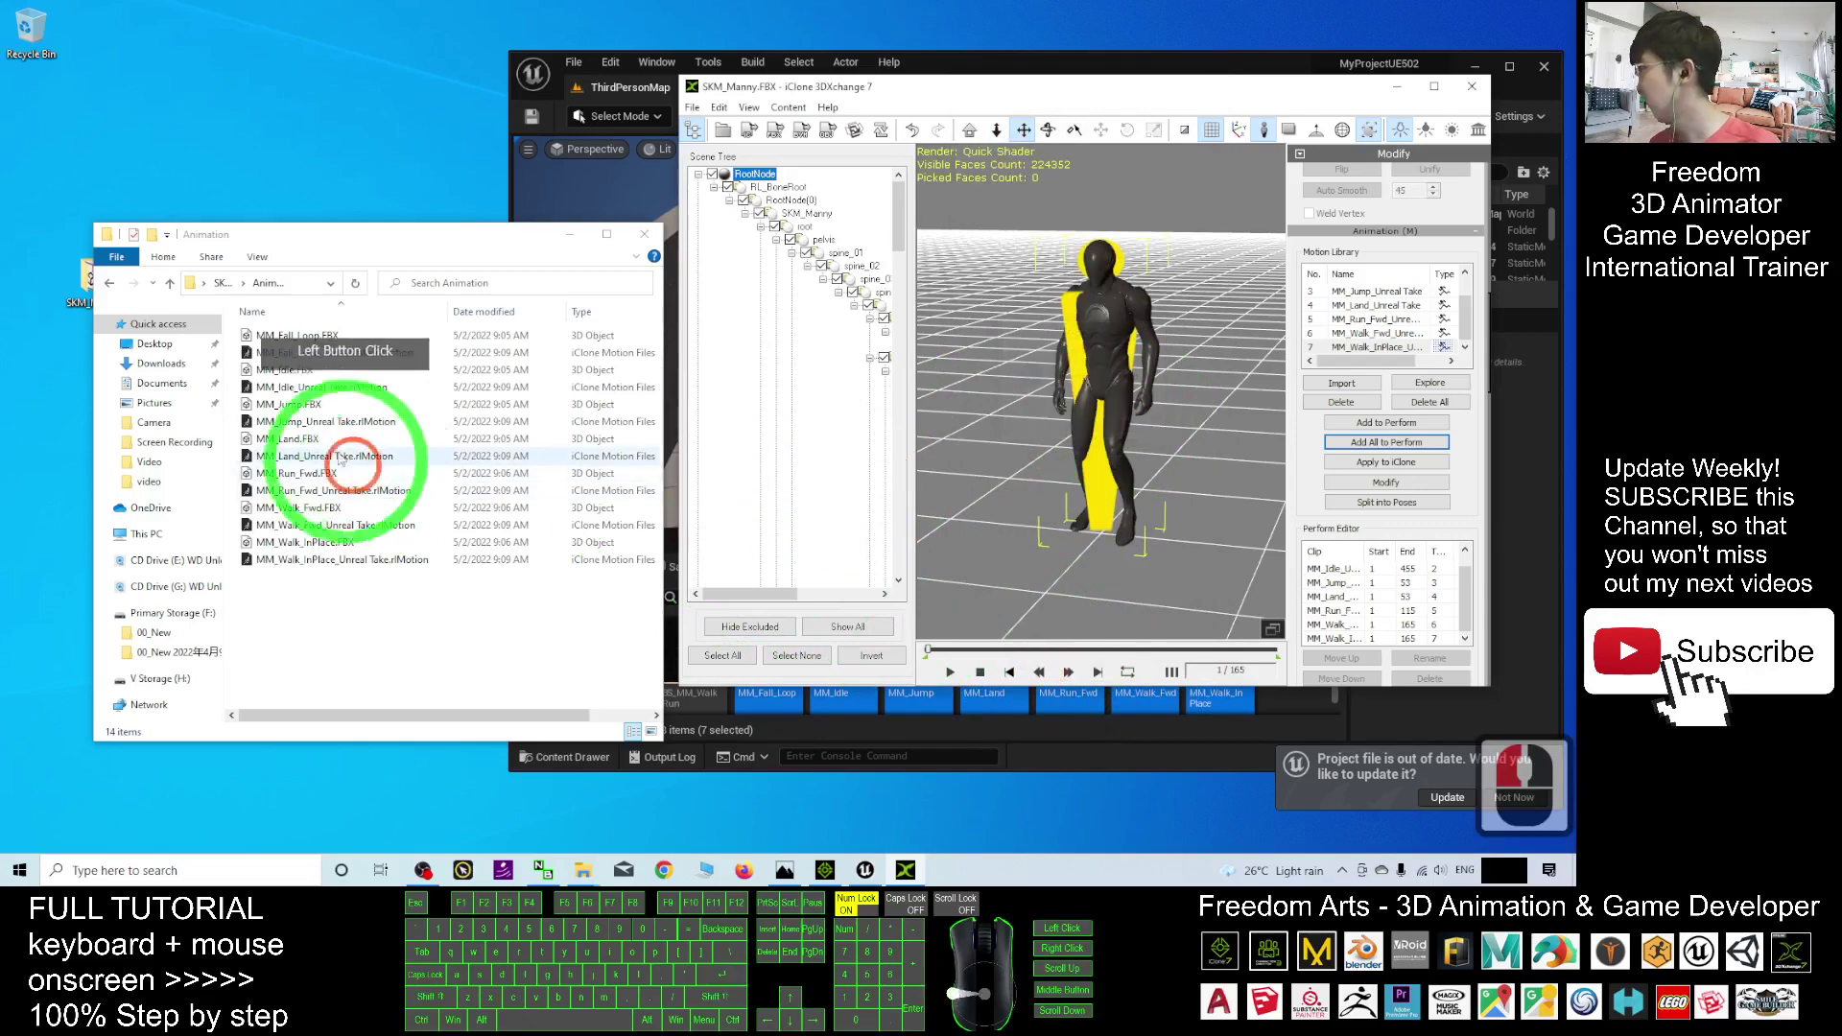
click(606, 235)
drag(575, 12, 1097, 285)
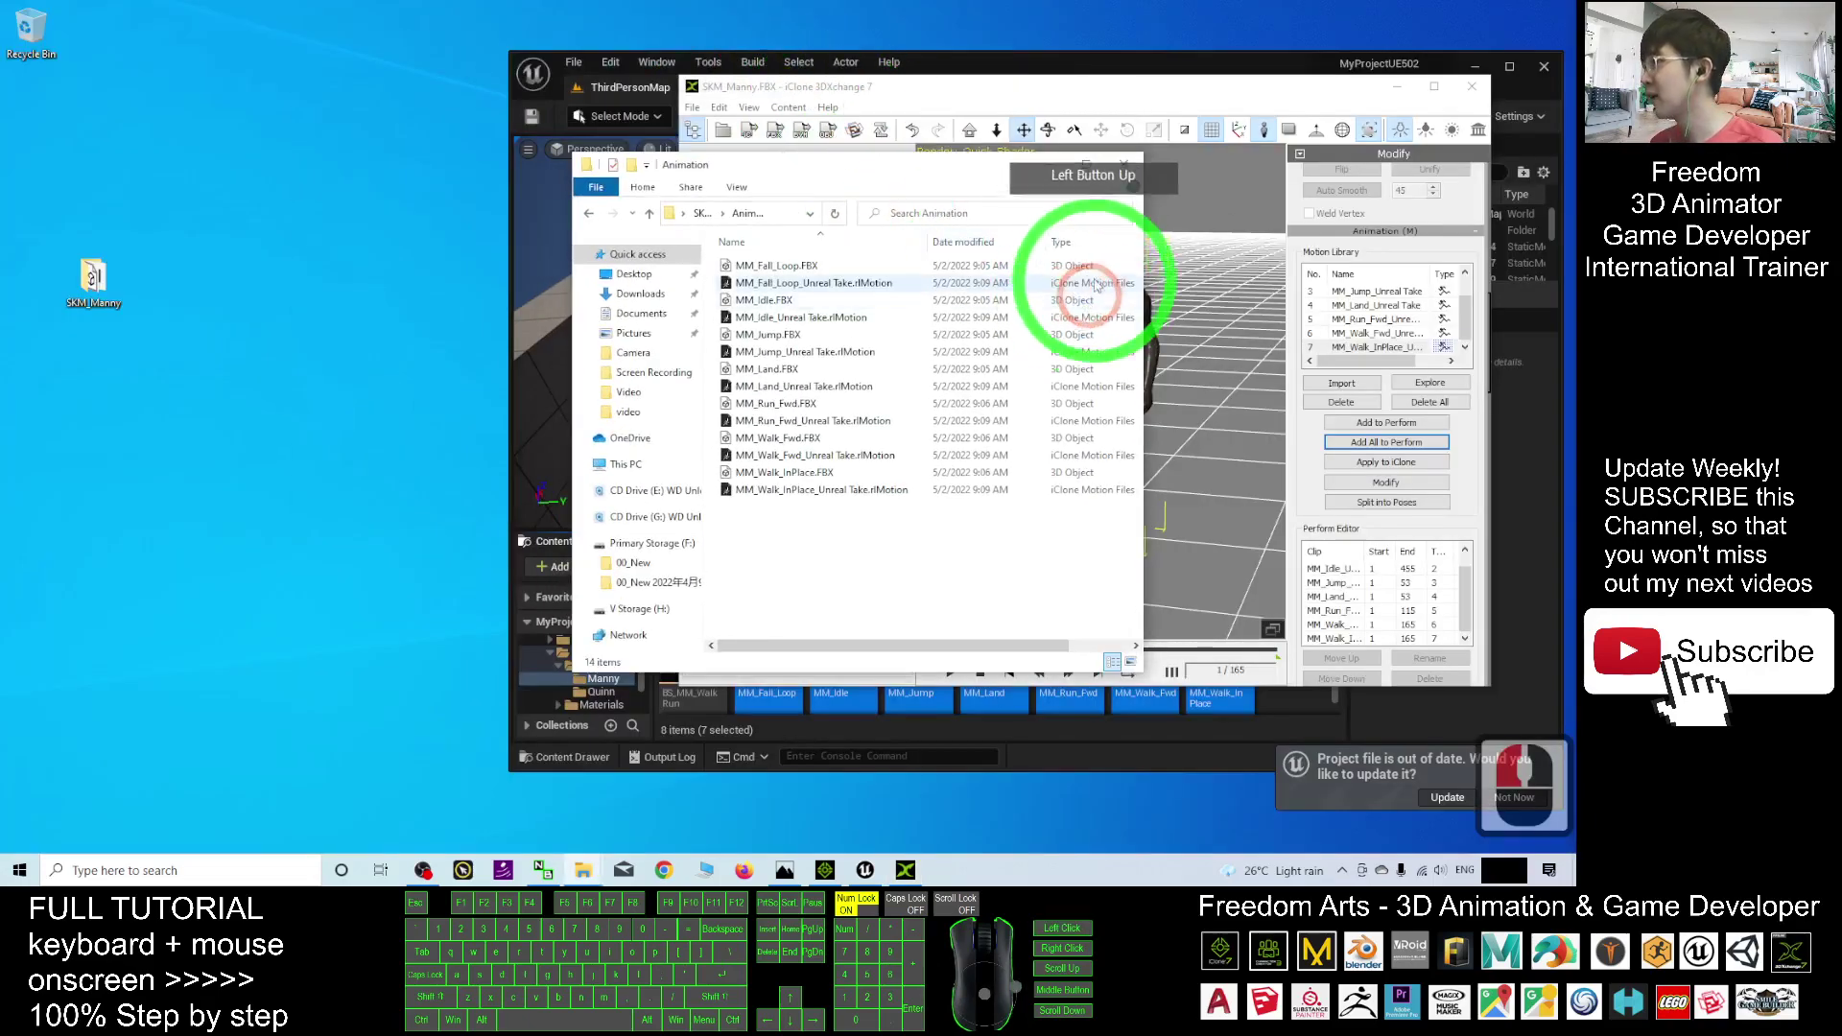
click(1065, 240)
drag(903, 578, 748, 384)
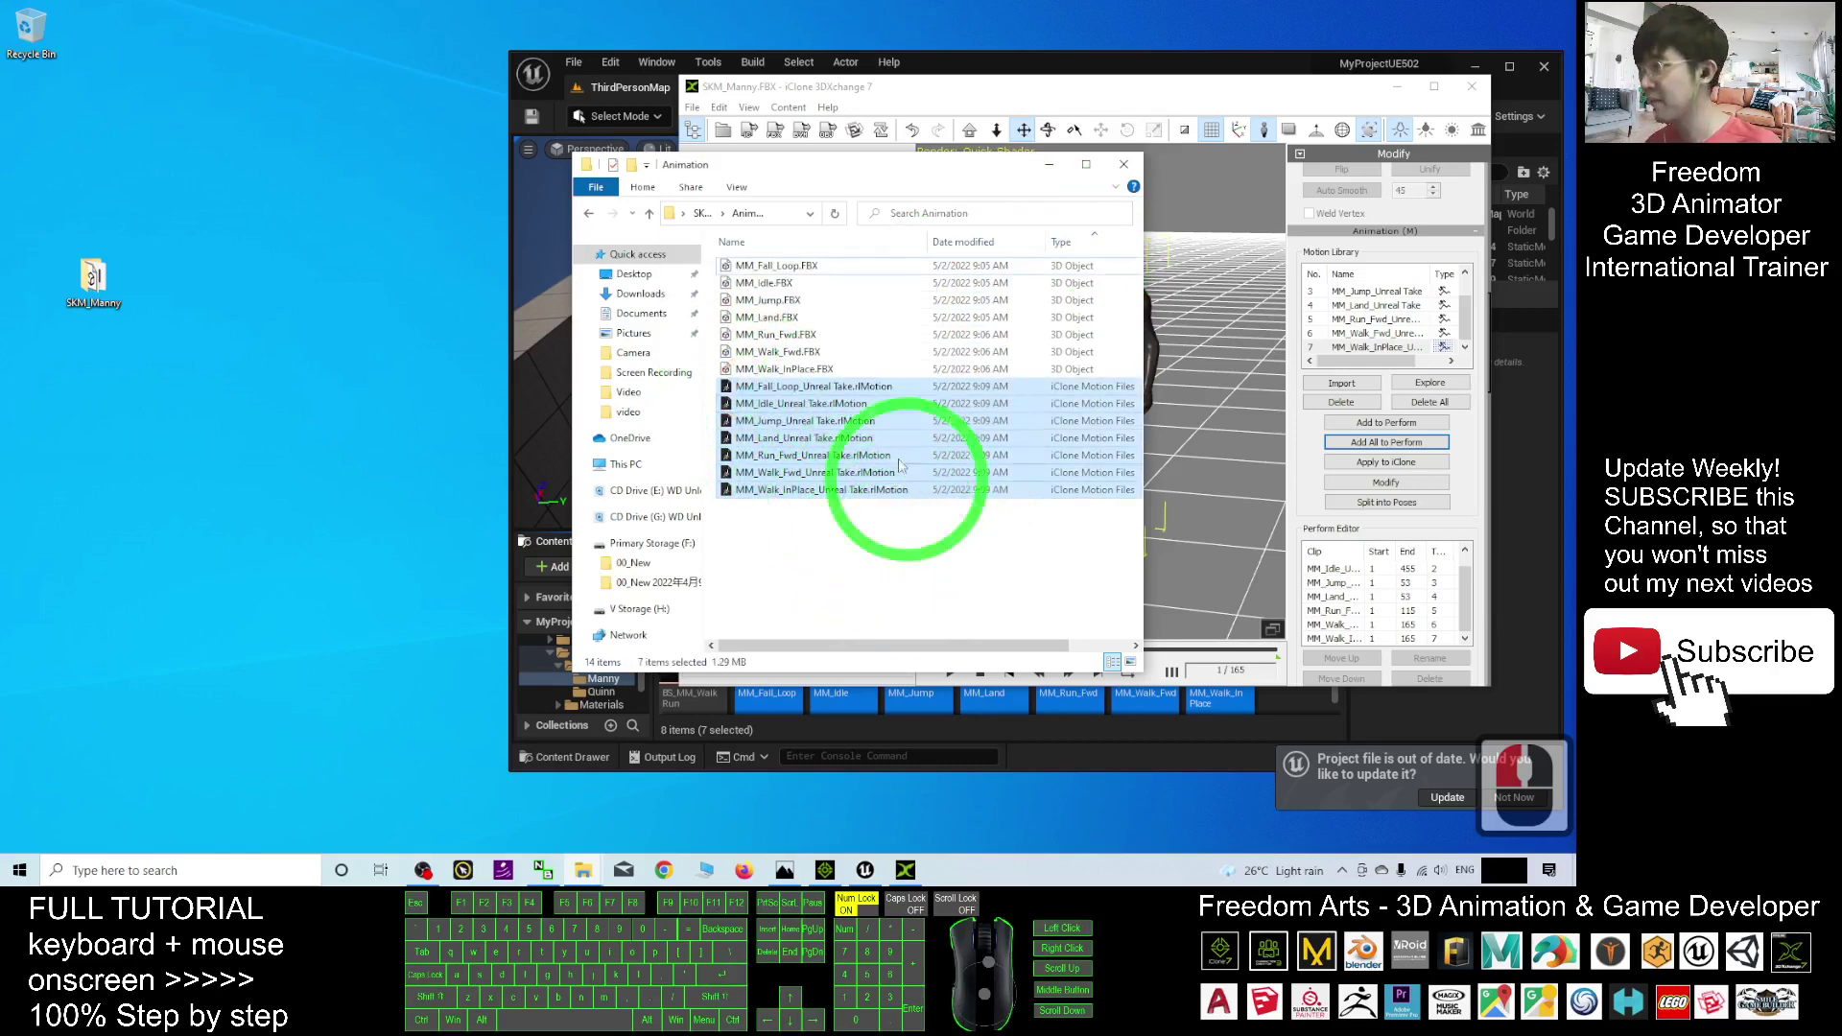
drag(892, 171, 557, 148)
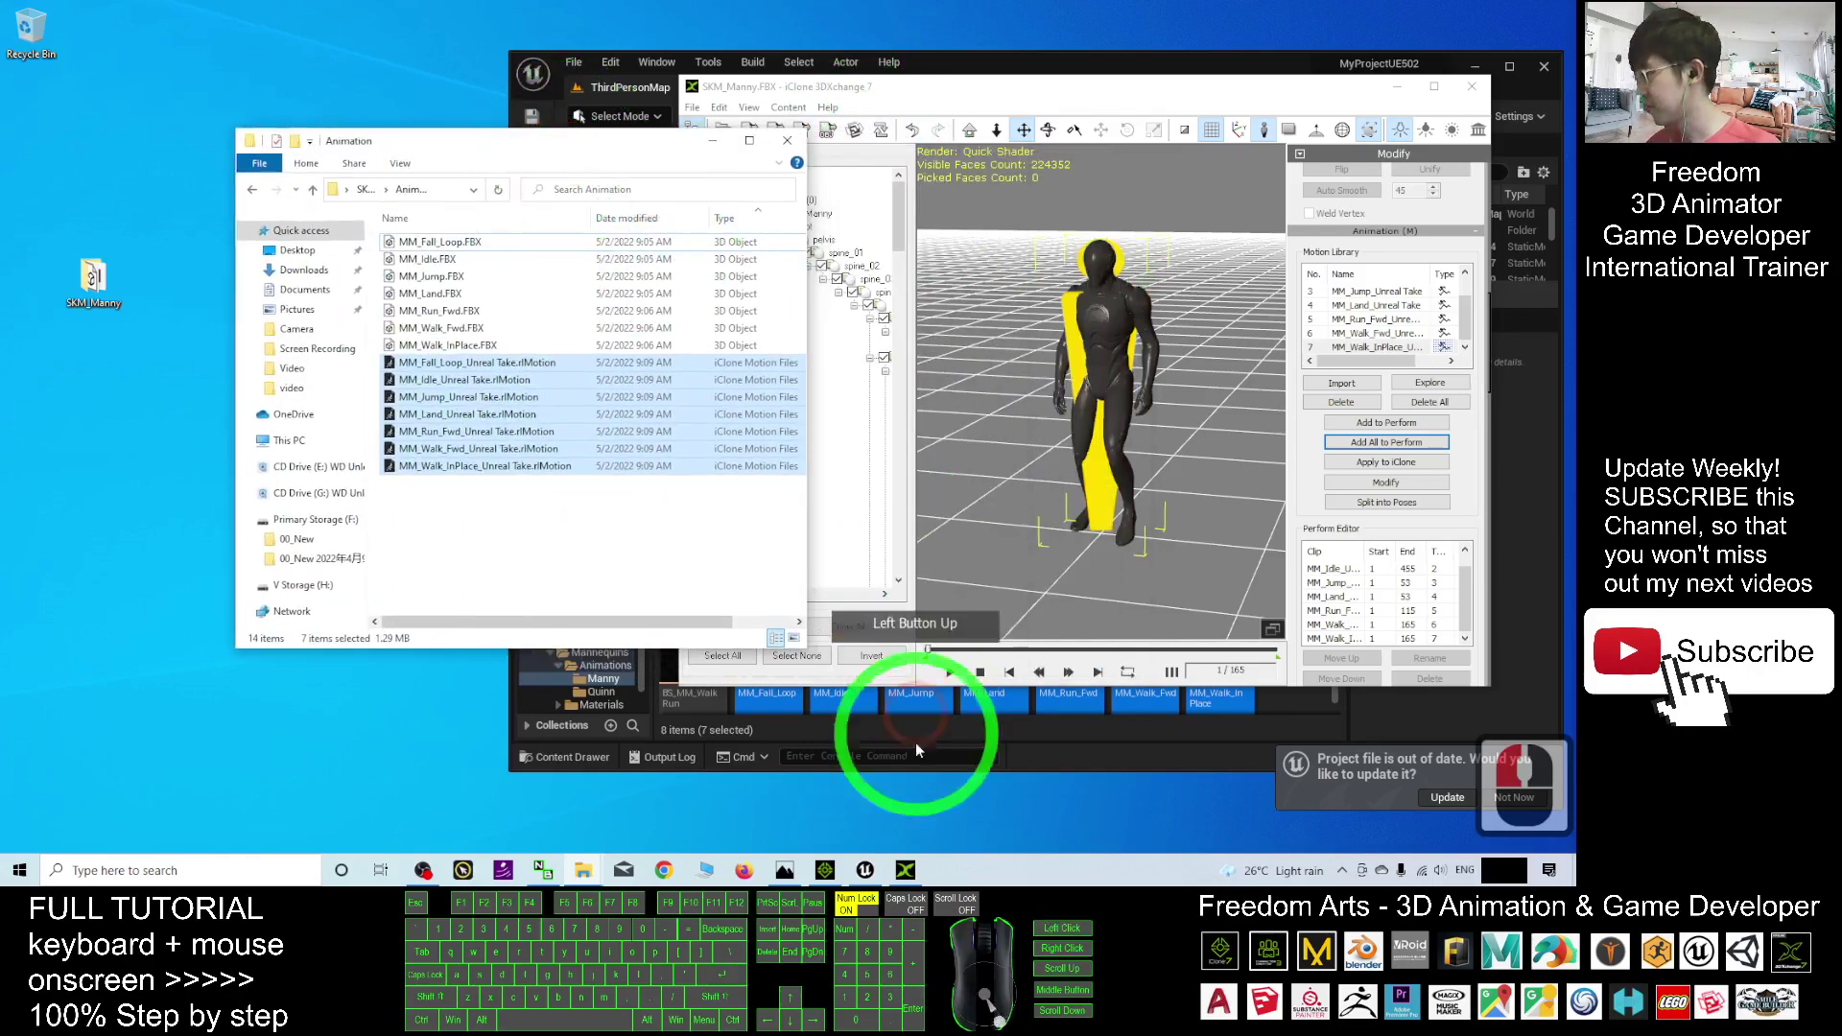
Switch to iClone 7 and open the Avatar category of the character templates in the content library.
click(825, 870)
click(566, 353)
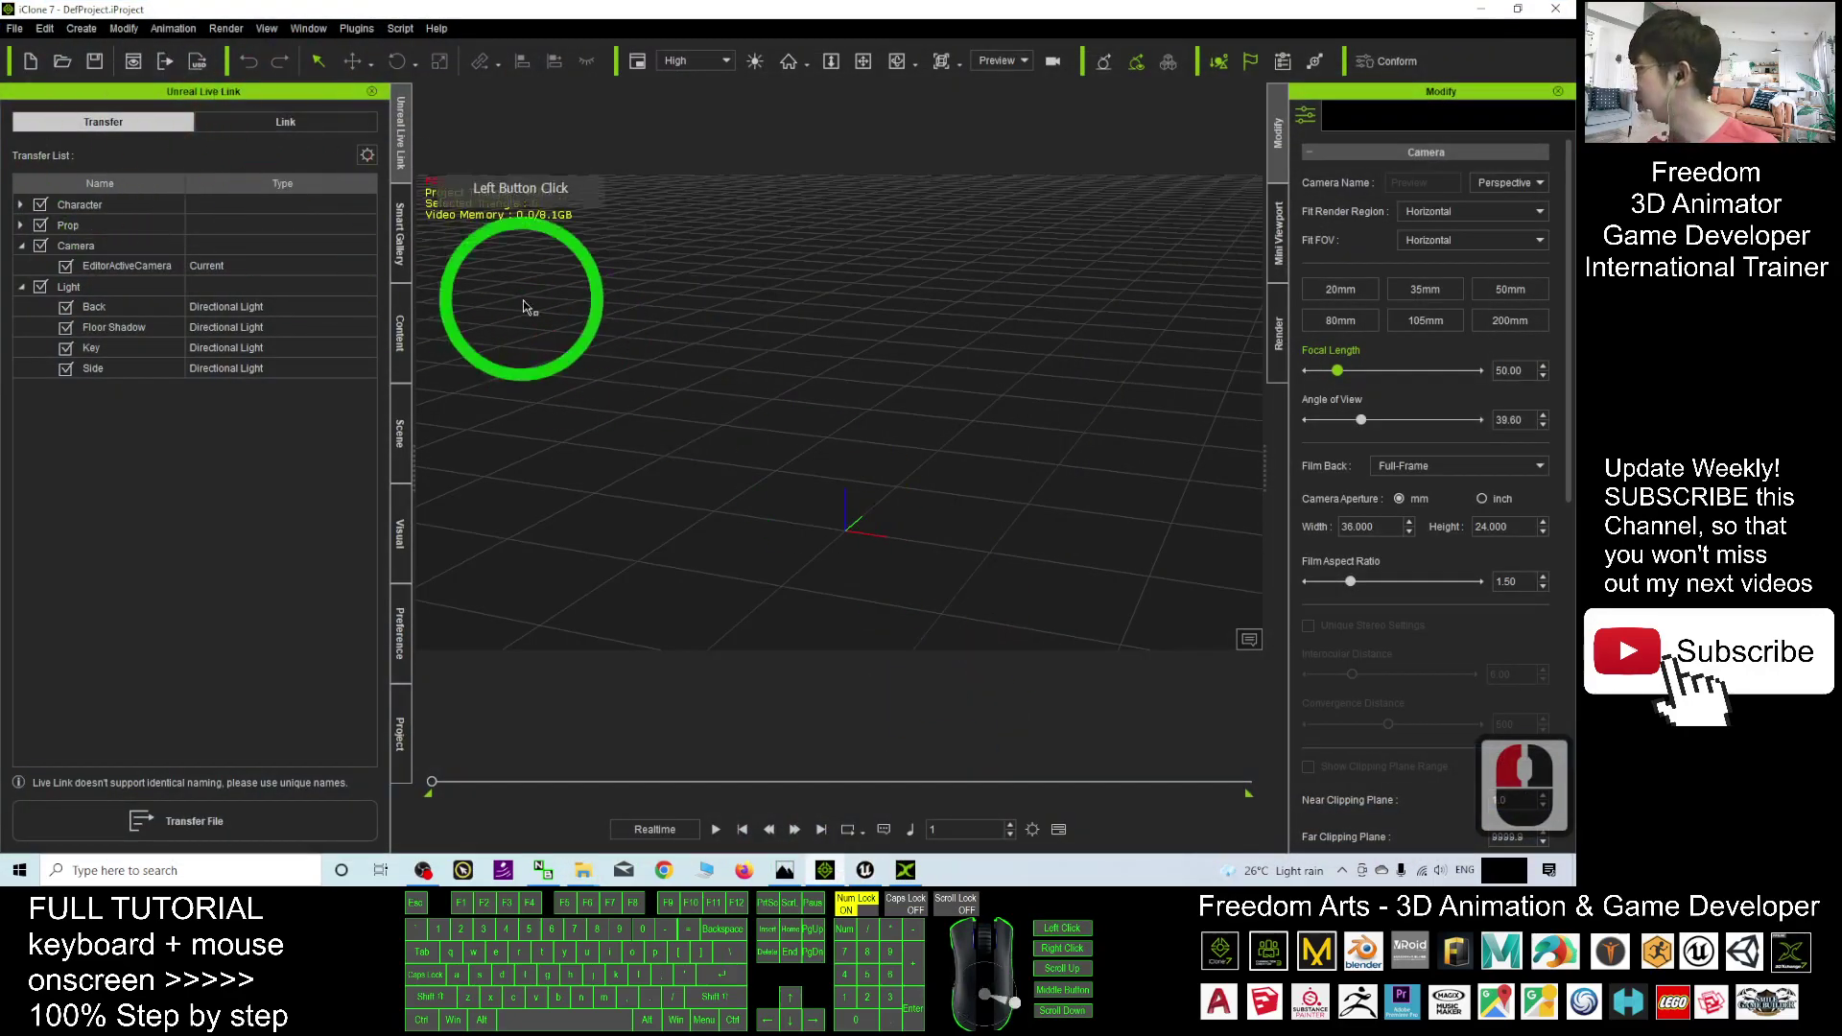
click(398, 342)
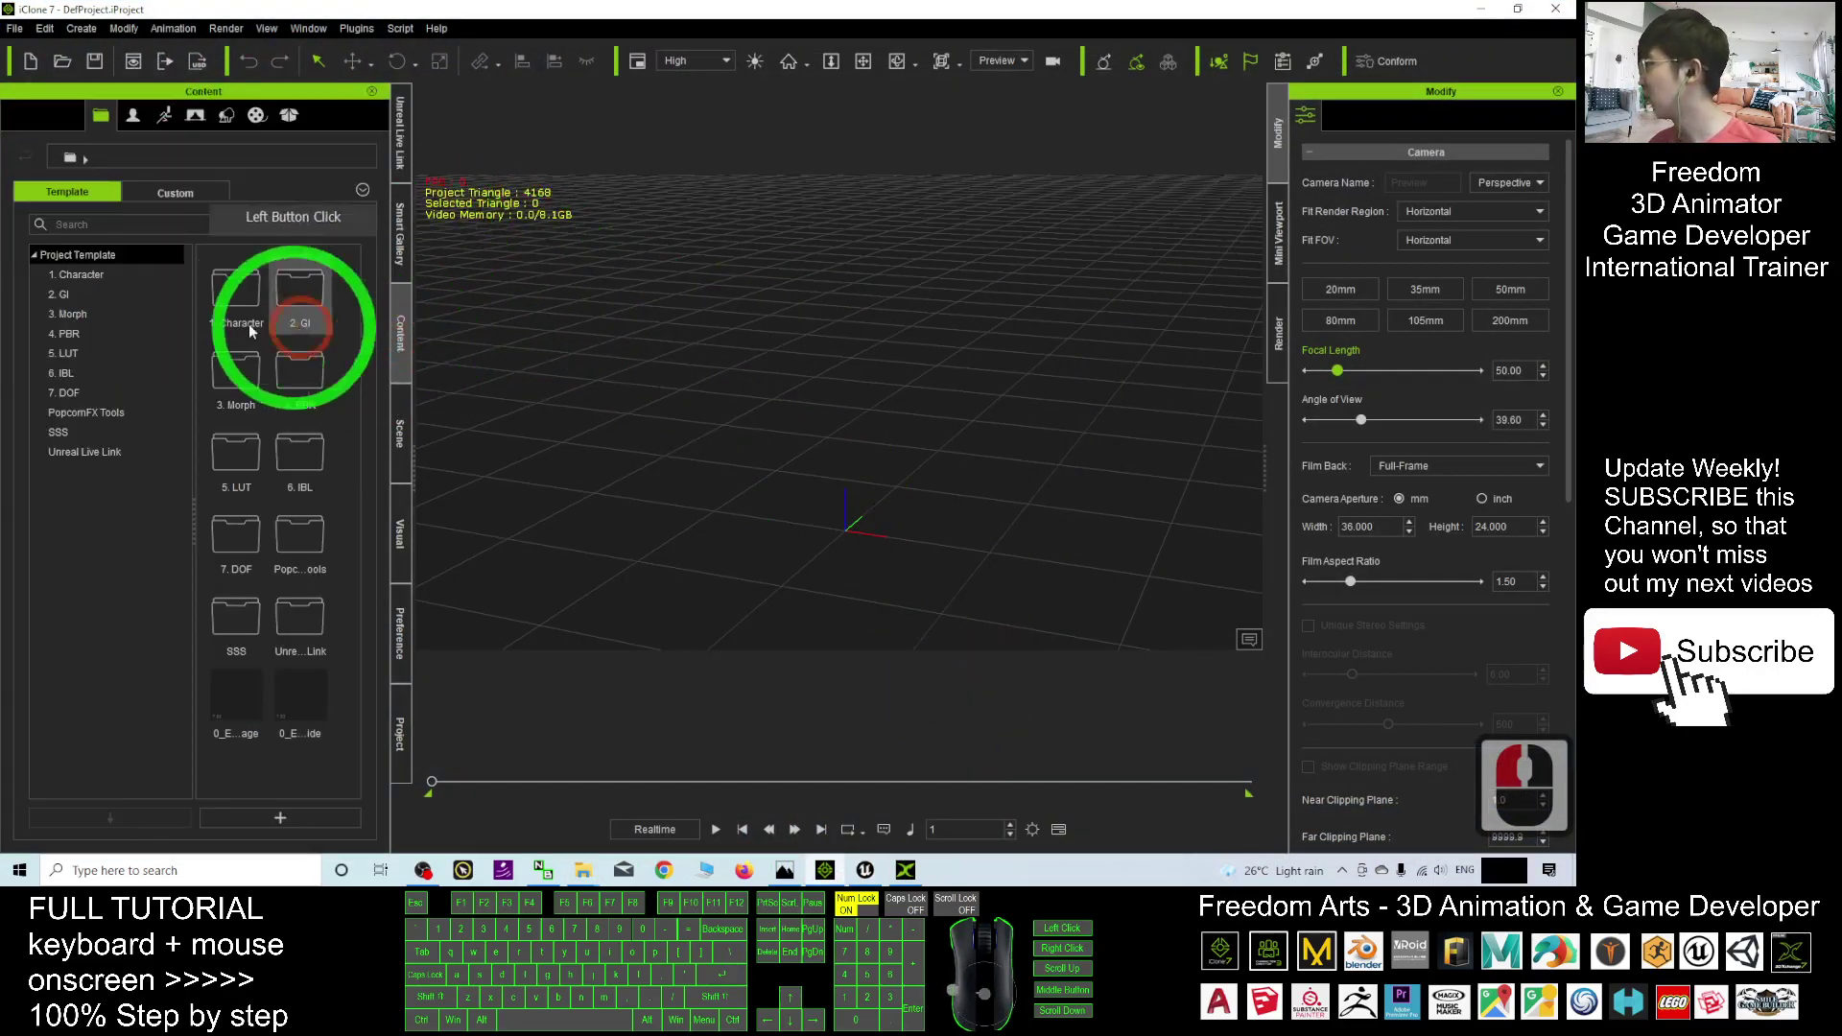
click(81, 275)
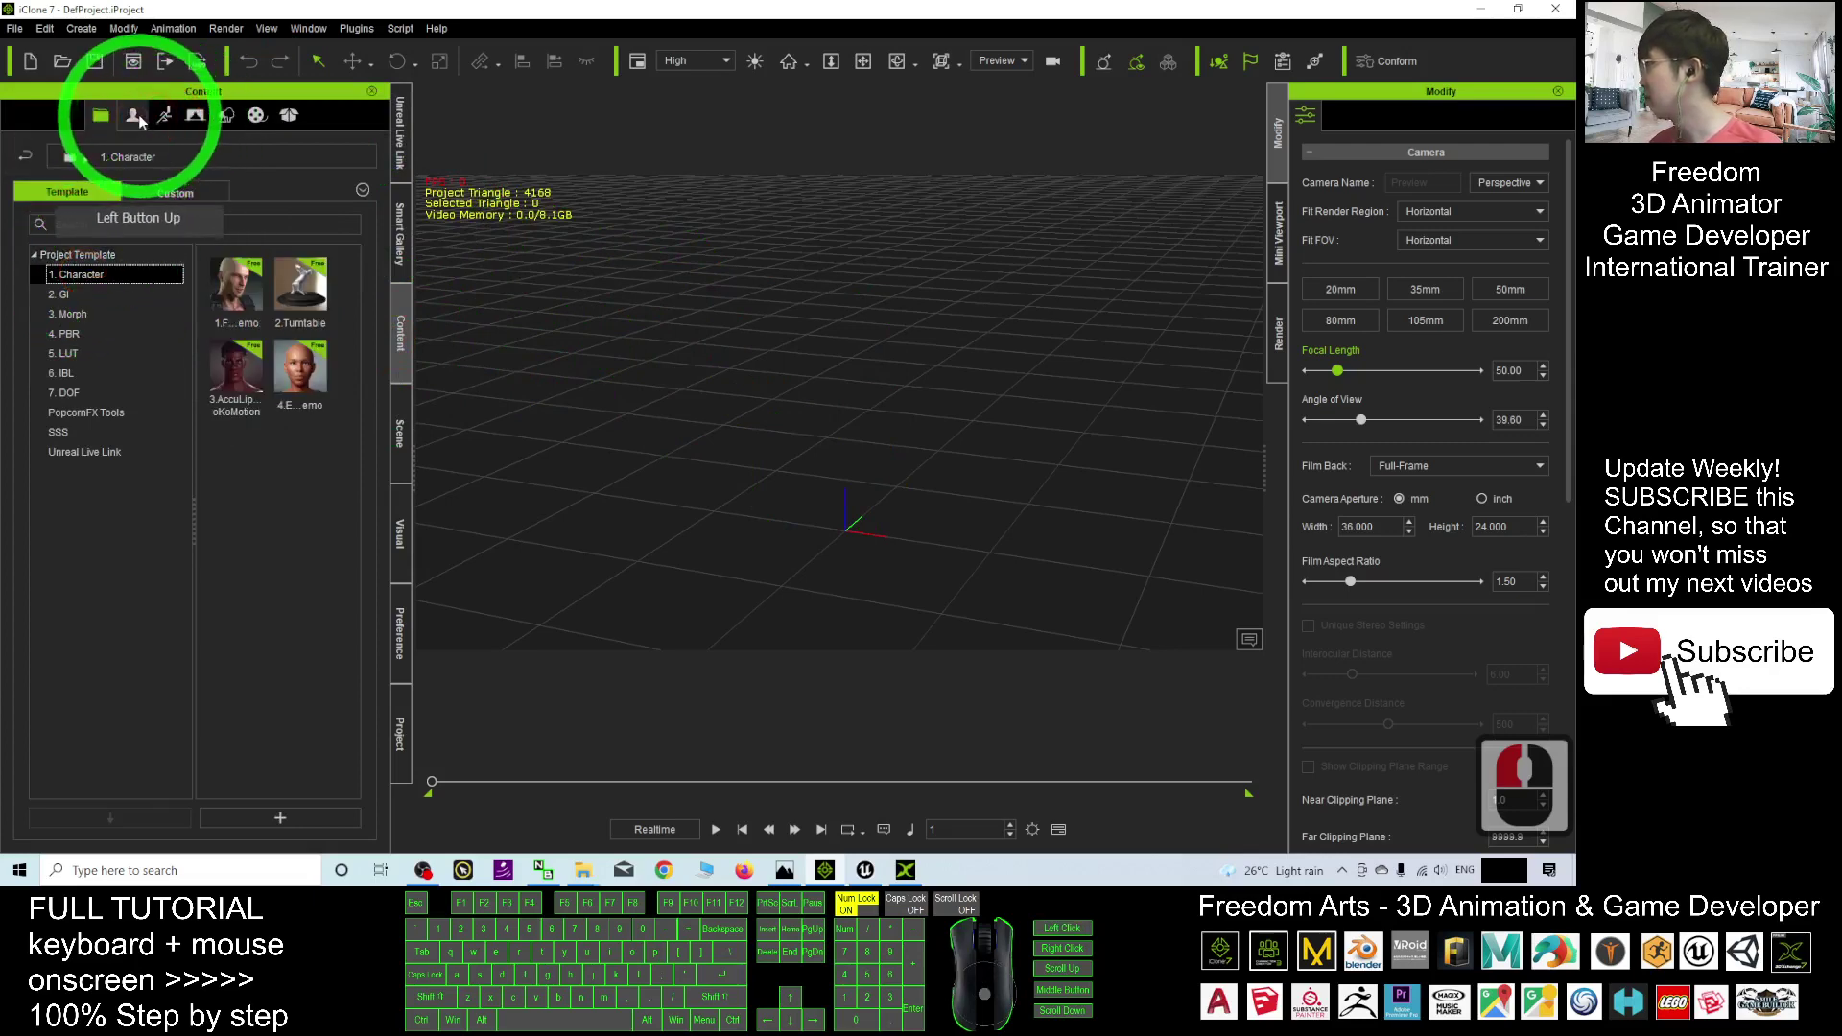
click(133, 115)
click(62, 275)
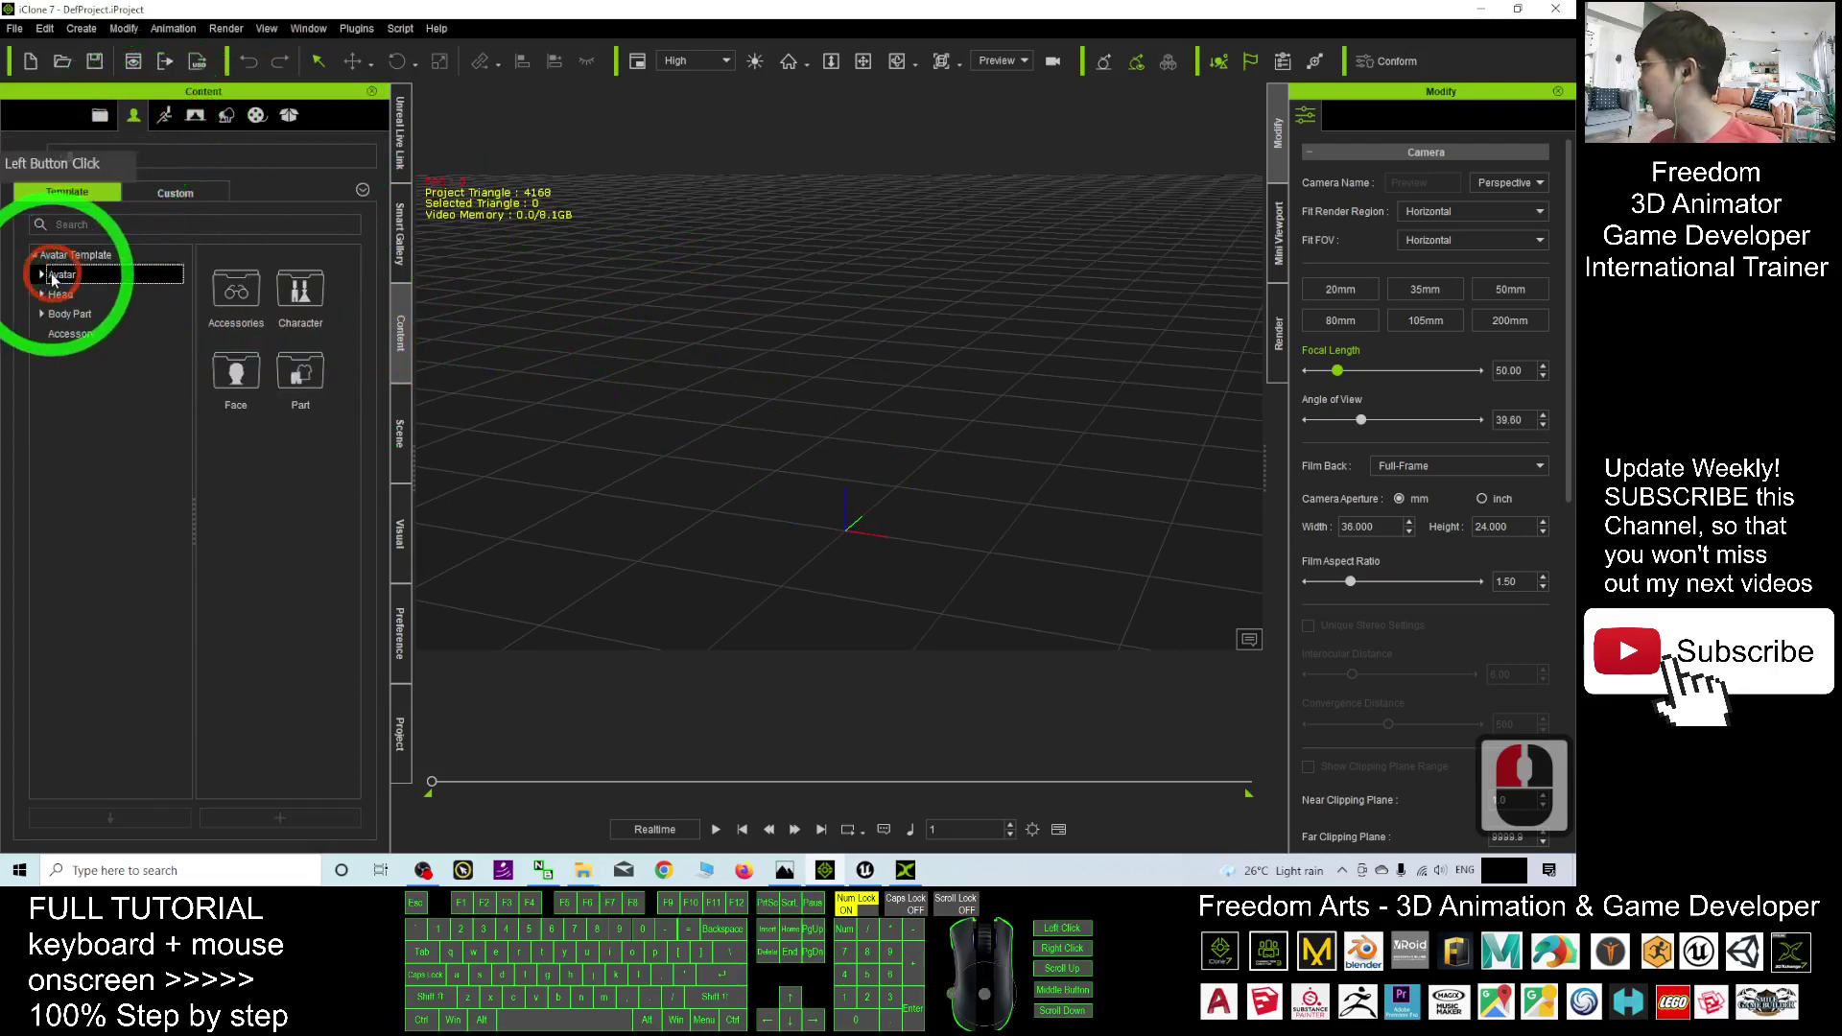
Load the first avatar template, 1.CC...aleb, into the scene near the origin.
click(225, 378)
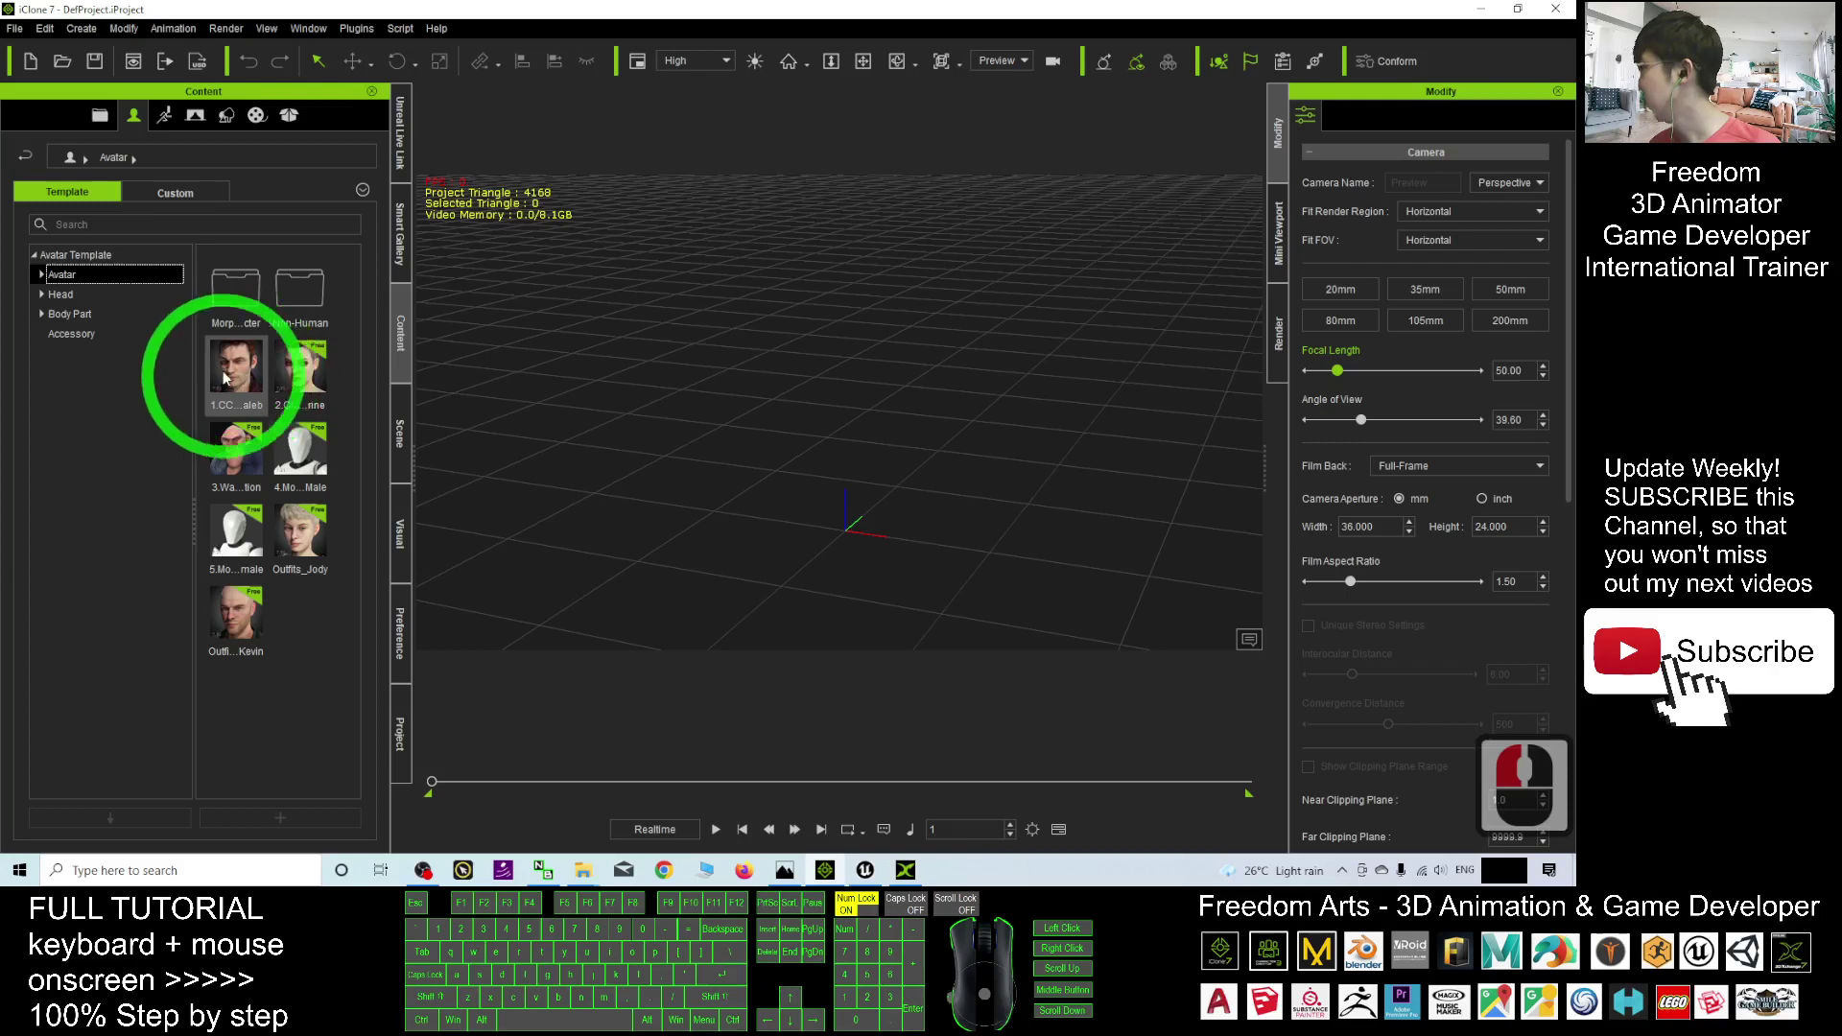
click(74, 297)
click(43, 276)
drag(236, 367, 840, 523)
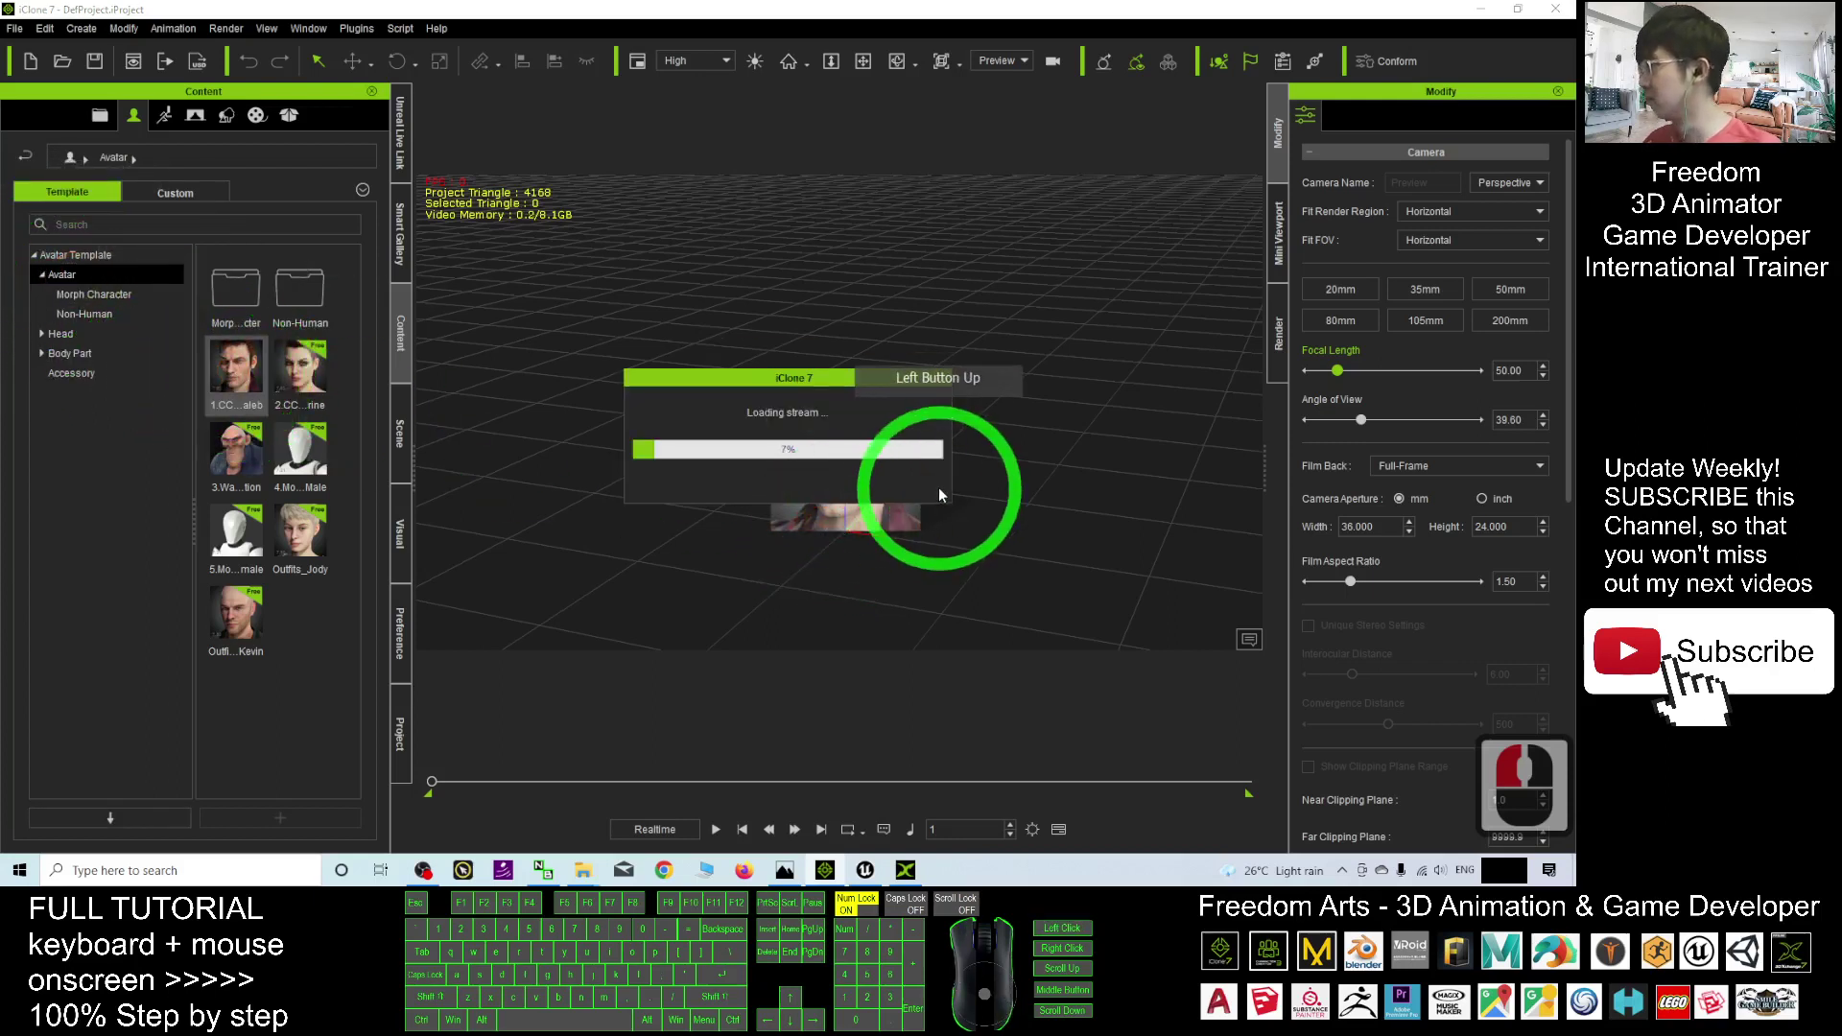